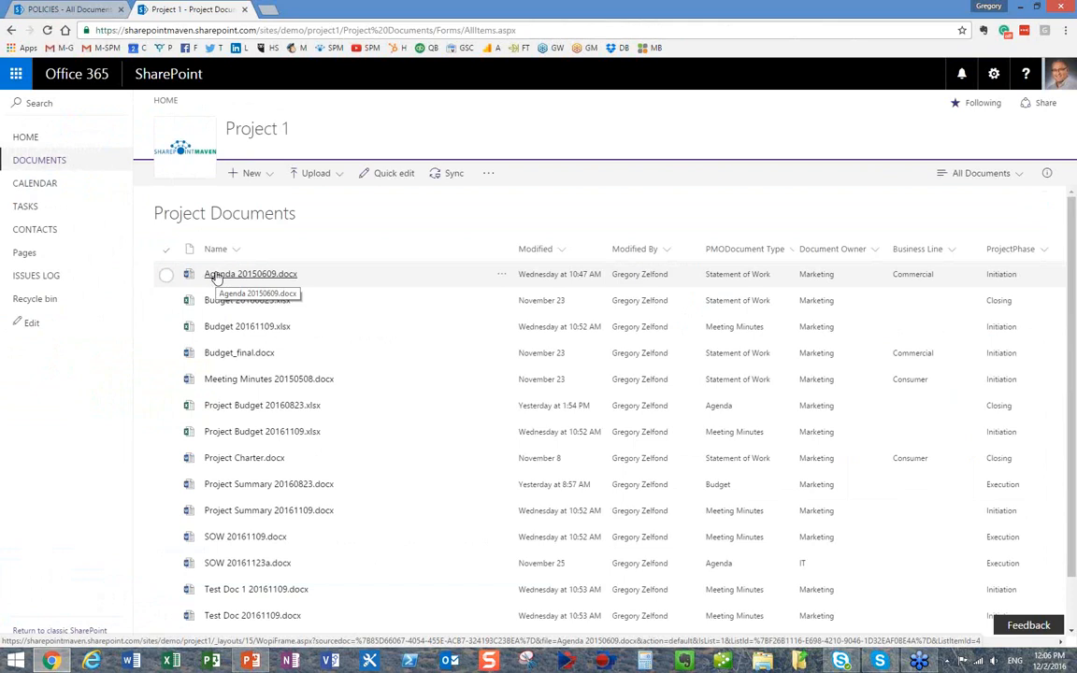
Select Agenda 20150609.docx and review the metadata columns across the Project Documents library
{"action": "left_click", "coordinate": [165, 275]}
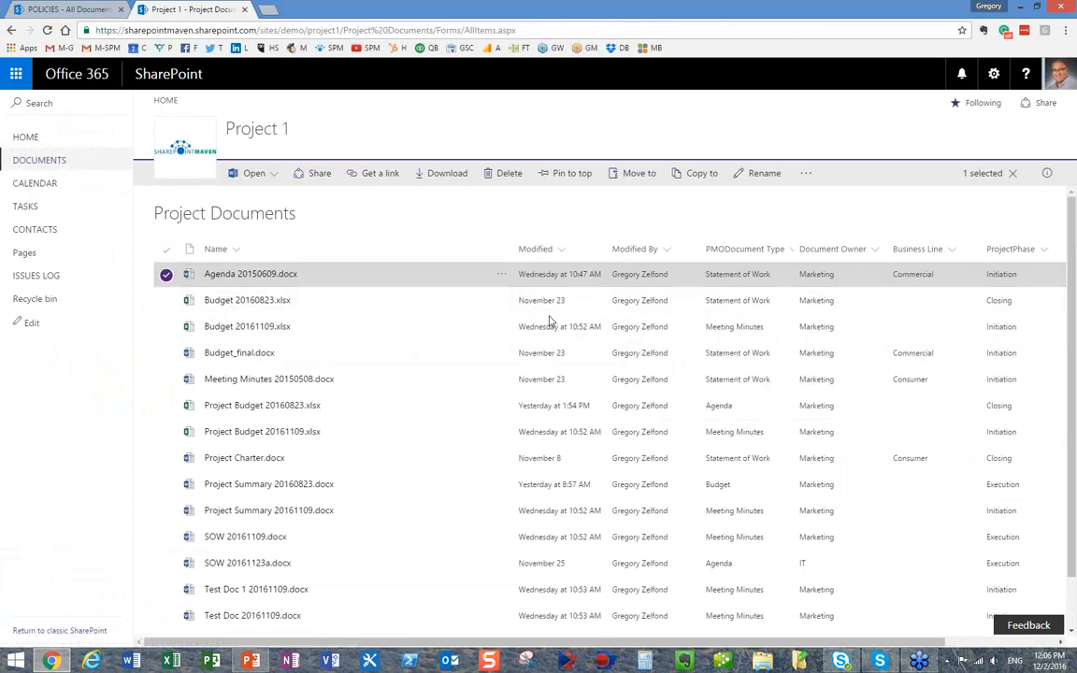
{"action": "scroll", "coordinate": [565, 309], "scroll_direction": "down", "scroll_amount": 2}
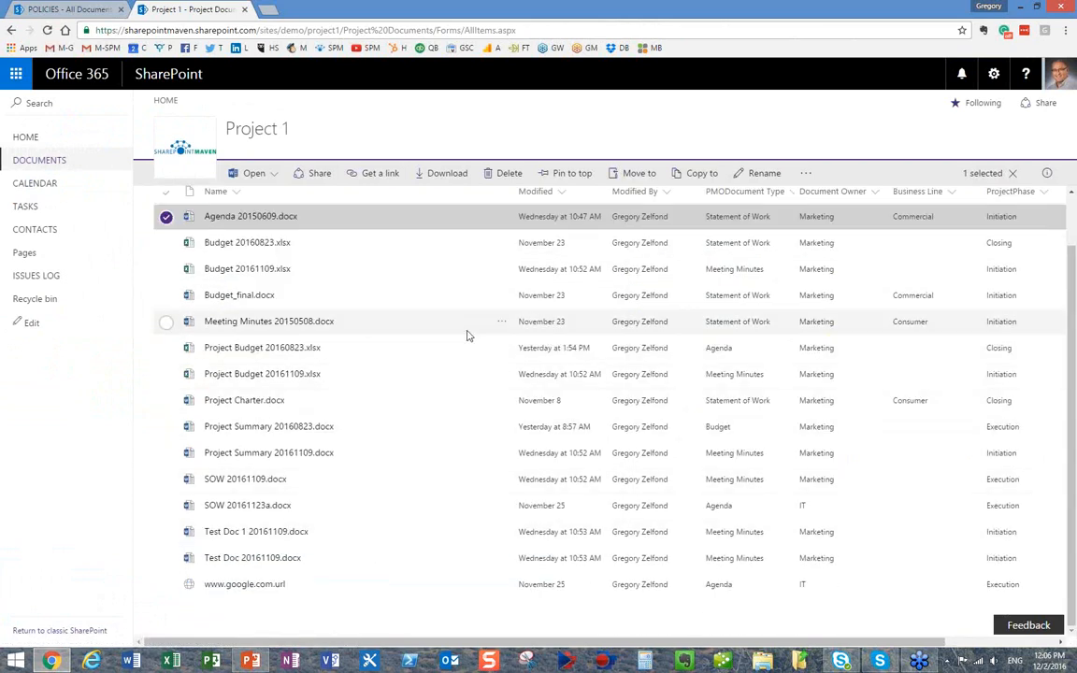
{"action": "scroll", "coordinate": [674, 318], "scroll_direction": "up", "scroll_amount": 2}
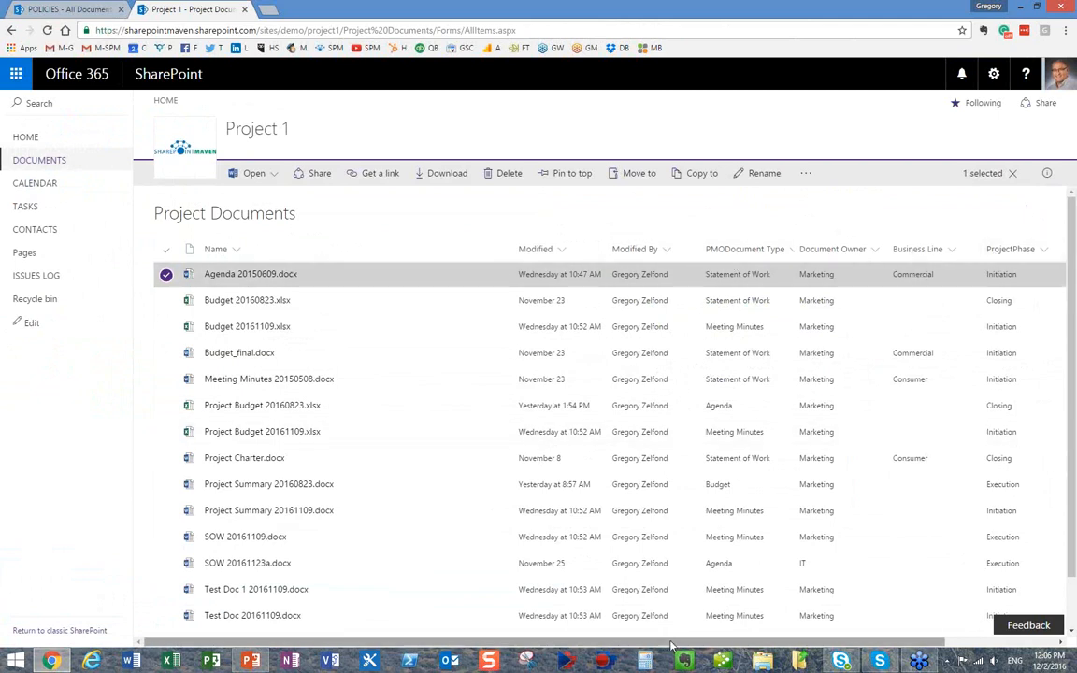
{"action": "left_click_drag", "start_coordinate": [672, 643], "coordinate": [807, 644]}
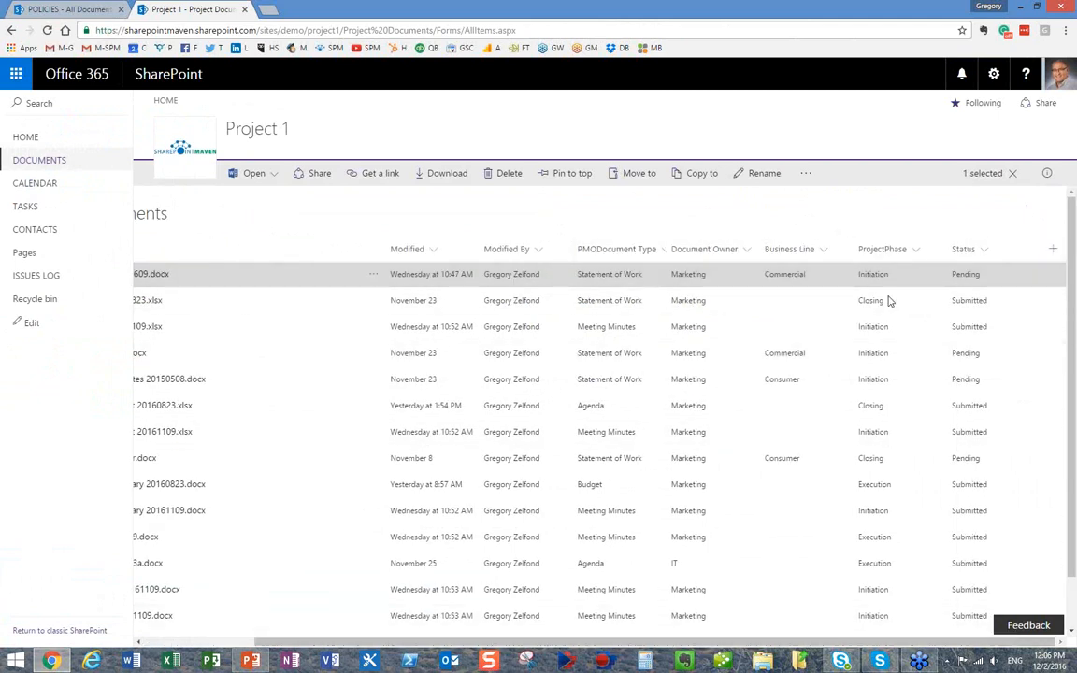
Show the properties of Agenda 20150609.docx with Document Owner and PMODocument Type opened for editing, and close them without changes
{"action": "left_click", "coordinate": [1046, 176]}
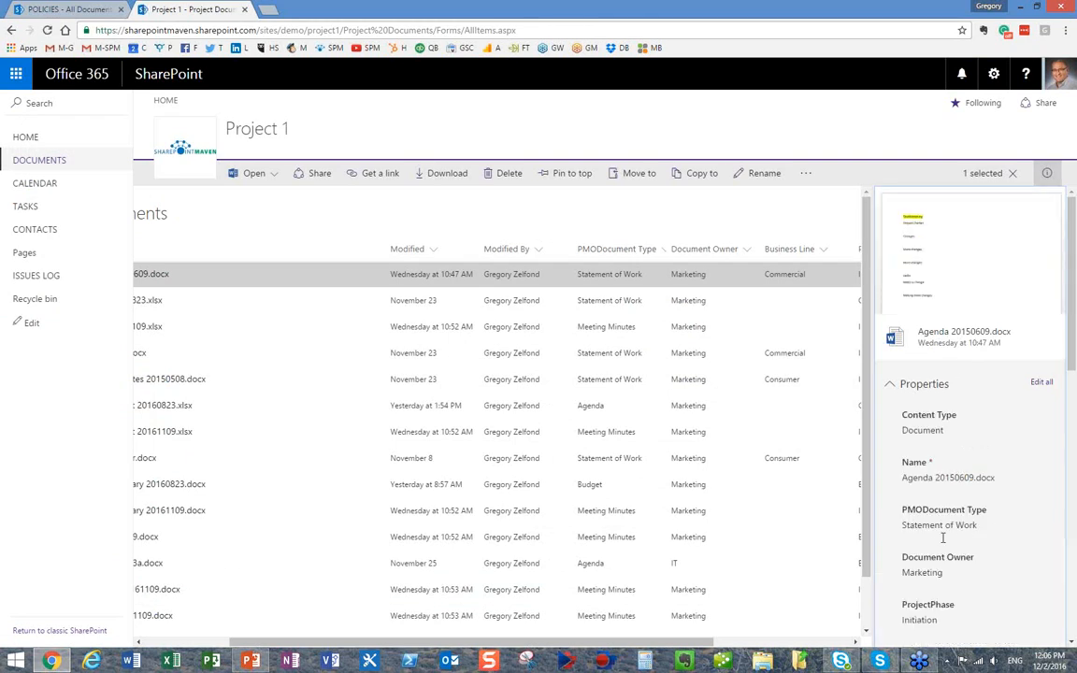
{"action": "left_click", "coordinate": [952, 573]}
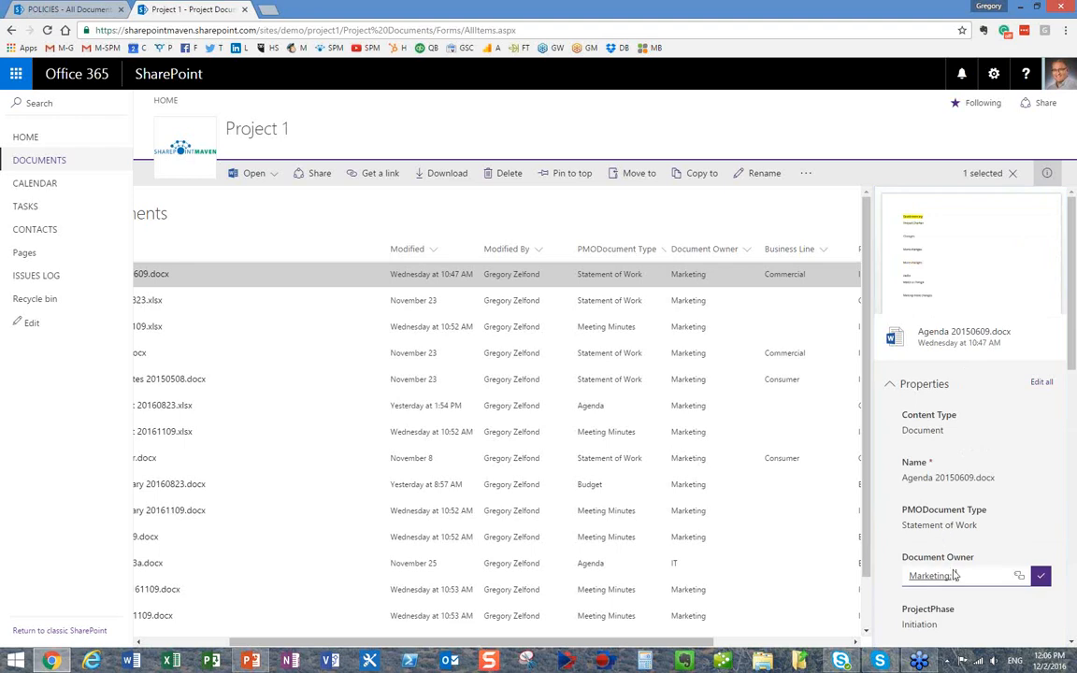
{"action": "left_click", "coordinate": [948, 525]}
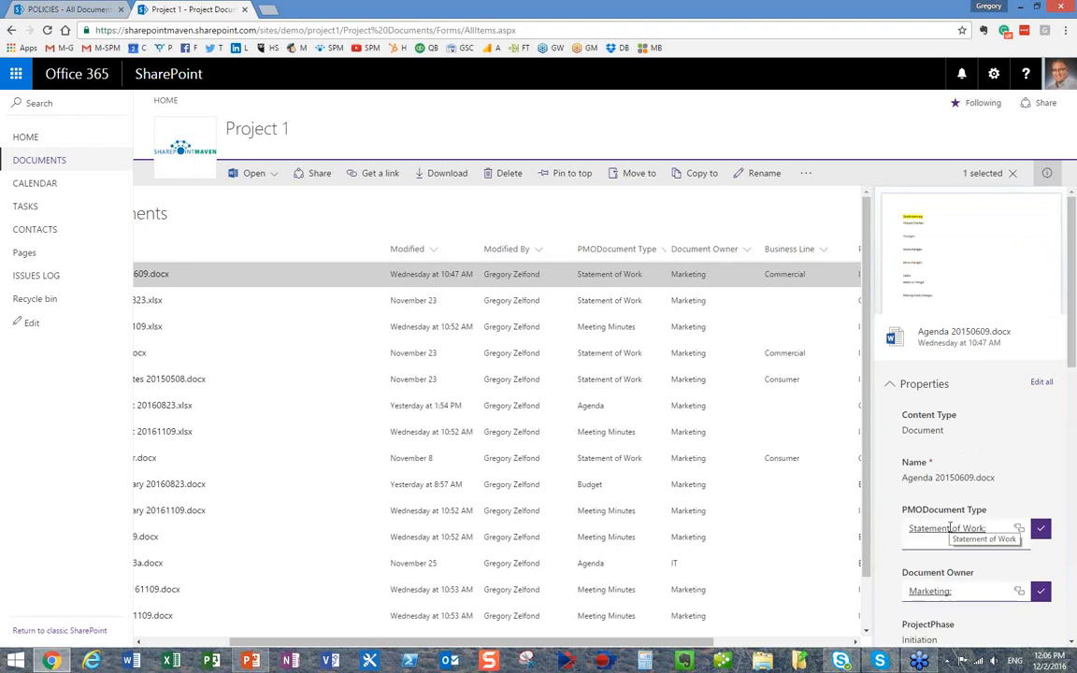
{"action": "left_click", "coordinate": [1045, 175]}
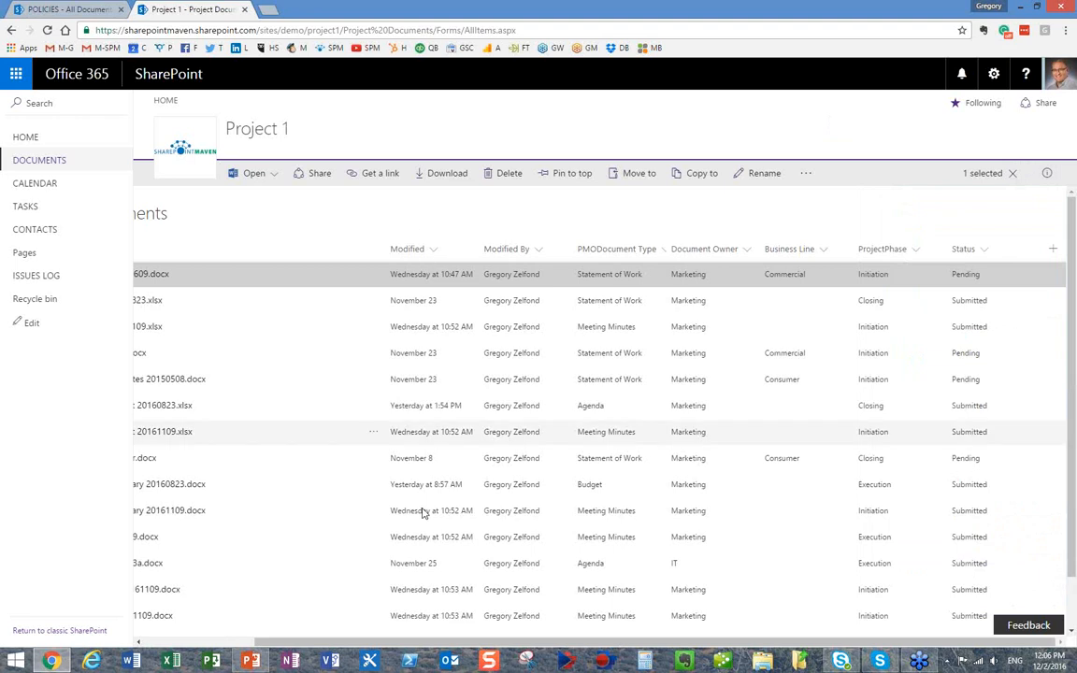
{"action": "left_click_drag", "start_coordinate": [431, 643], "coordinate": [308, 643]}
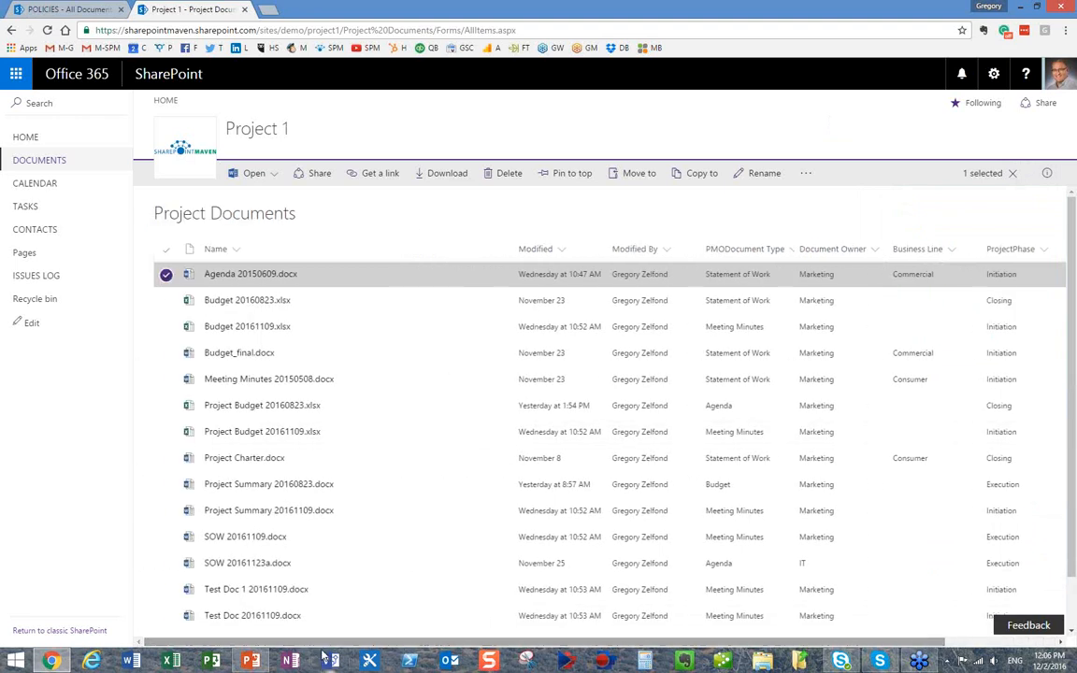
{"action": "left_click", "coordinate": [166, 275]}
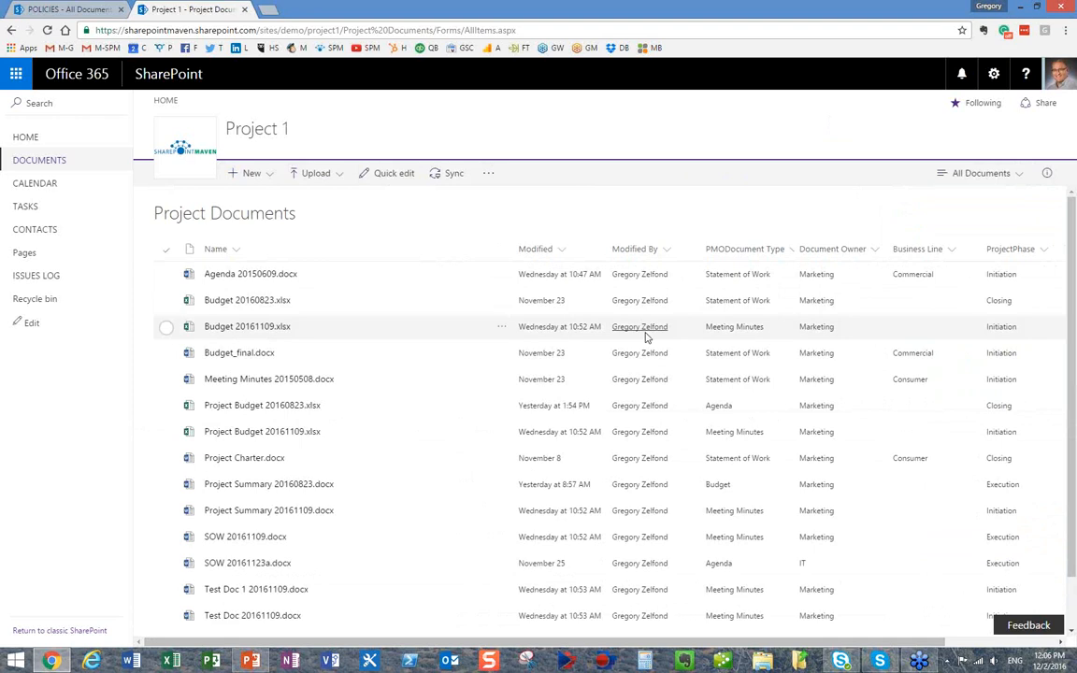
In Quick Edit, set the PMODocument Type of Agenda 20150609 to Budget and fill it down through Budget_final
{"action": "left_click", "coordinate": [393, 176]}
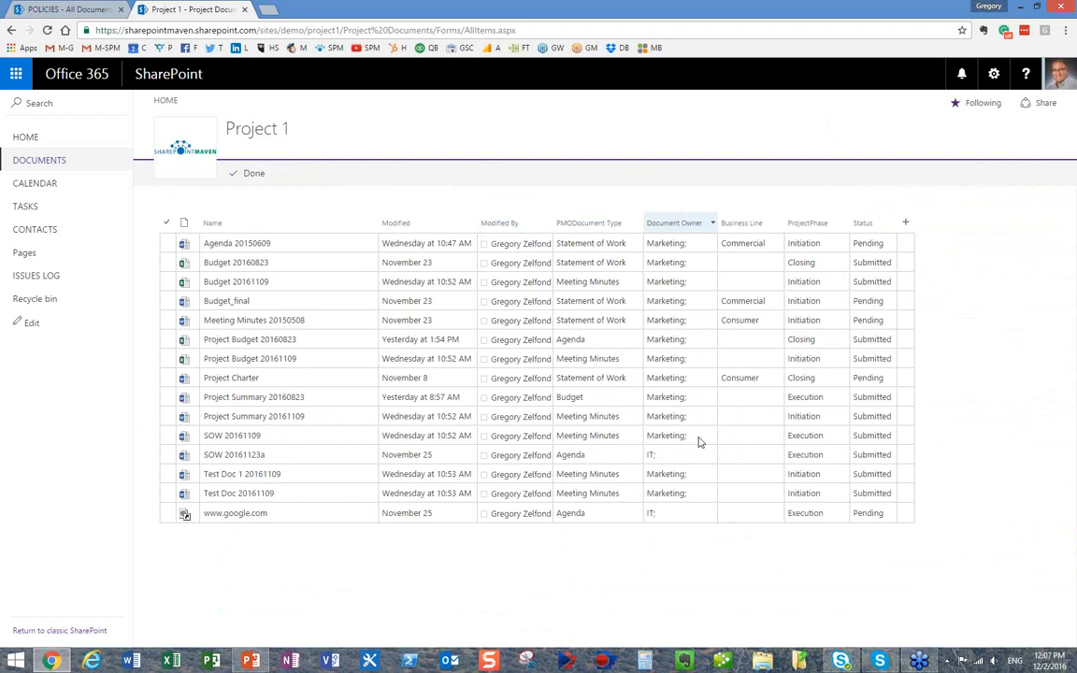
{"action": "left_click", "coordinate": [759, 263]}
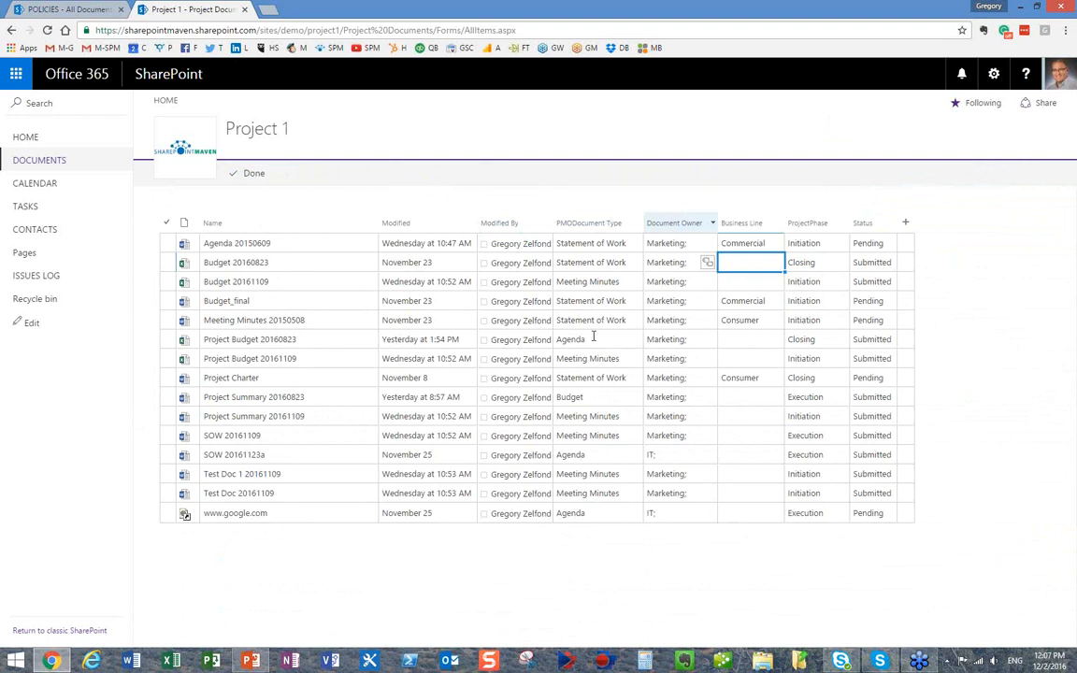
{"action": "left_click", "coordinate": [613, 243]}
{"action": "left_click_drag", "start_coordinate": [639, 245], "coordinate": [547, 244]}
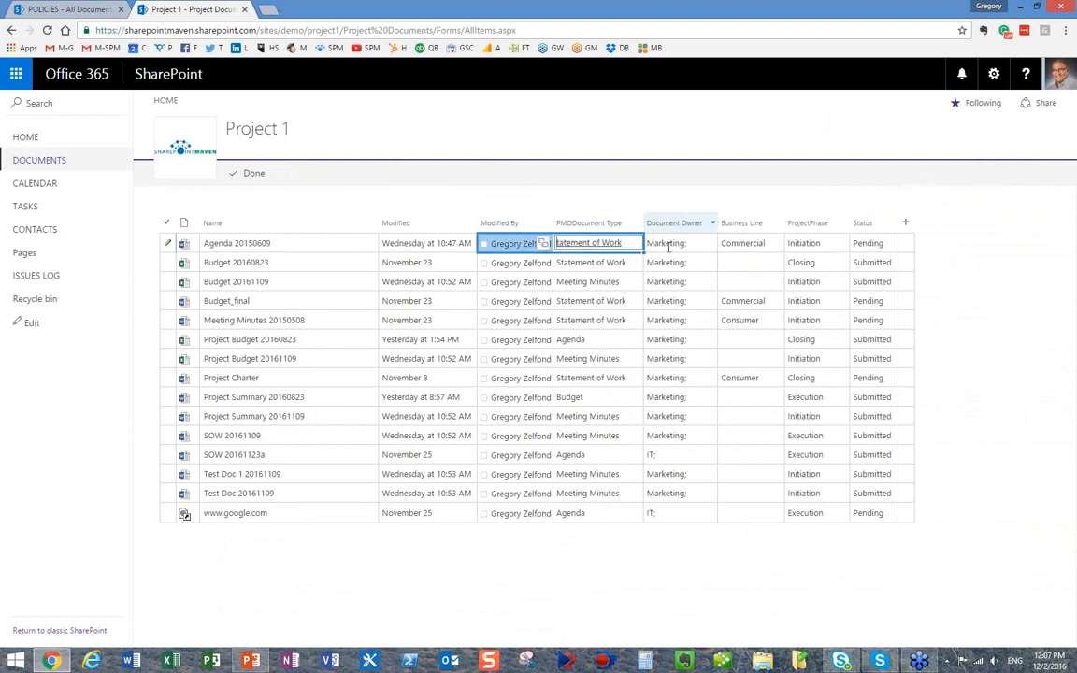
{"action": "key", "text": "BackSpace"}
{"action": "key", "text": "BackSpace"}
{"action": "key", "text": "BackSpace"}
{"action": "key", "text": "BackSpace"}
{"action": "key", "text": "BackSpace"}
{"action": "key", "text": "BackSpace"}
{"action": "key", "text": "BackSpace"}
{"action": "key", "text": "BackSpace"}
{"action": "key", "text": "BackSpace"}
{"action": "key", "text": "BackSpace"}
{"action": "key", "text": "BackSpace"}
{"action": "key", "text": "BackSpace"}
{"action": "key", "text": "BackSpace"}
{"action": "key", "text": "BackSpace"}
{"action": "key", "text": "BackSpace"}
{"action": "key", "text": "BackSpace"}
{"action": "key", "text": "BackSpace"}
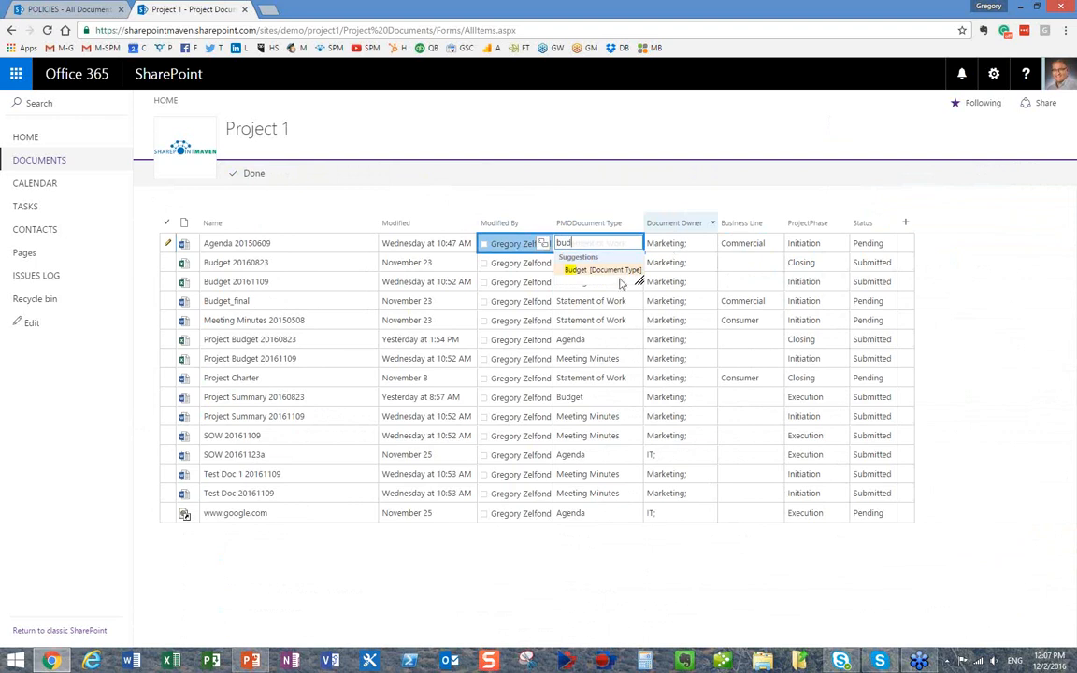
{"action": "type", "text": "bud"}
{"action": "key", "text": "Return"}
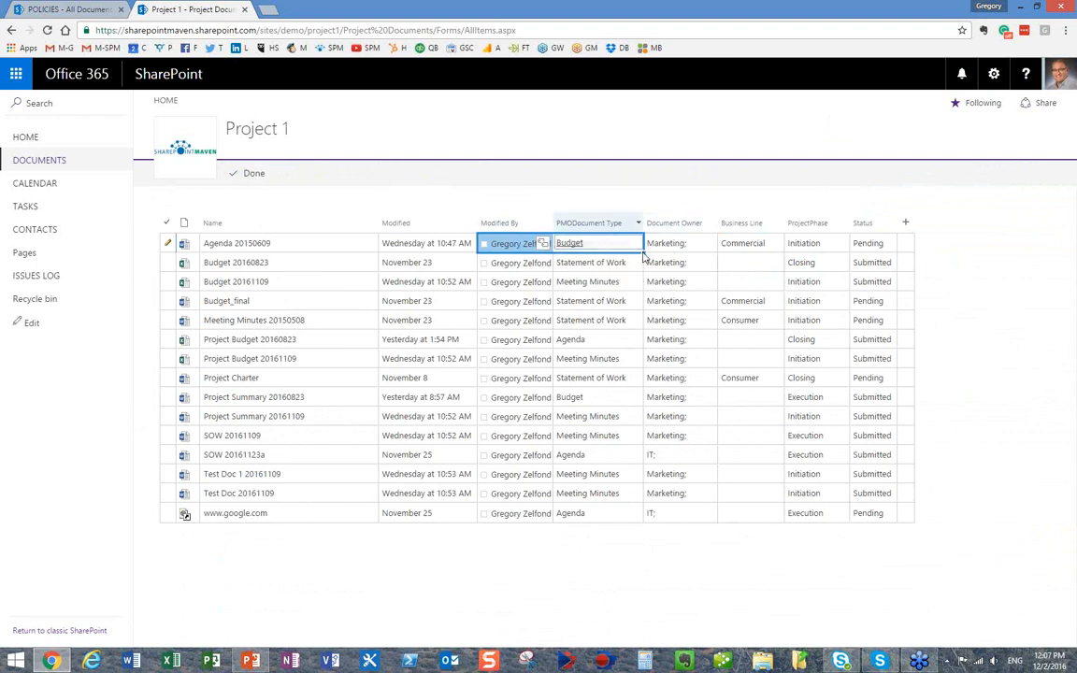
{"action": "left_click_drag", "start_coordinate": [643, 253], "coordinate": [638, 304]}
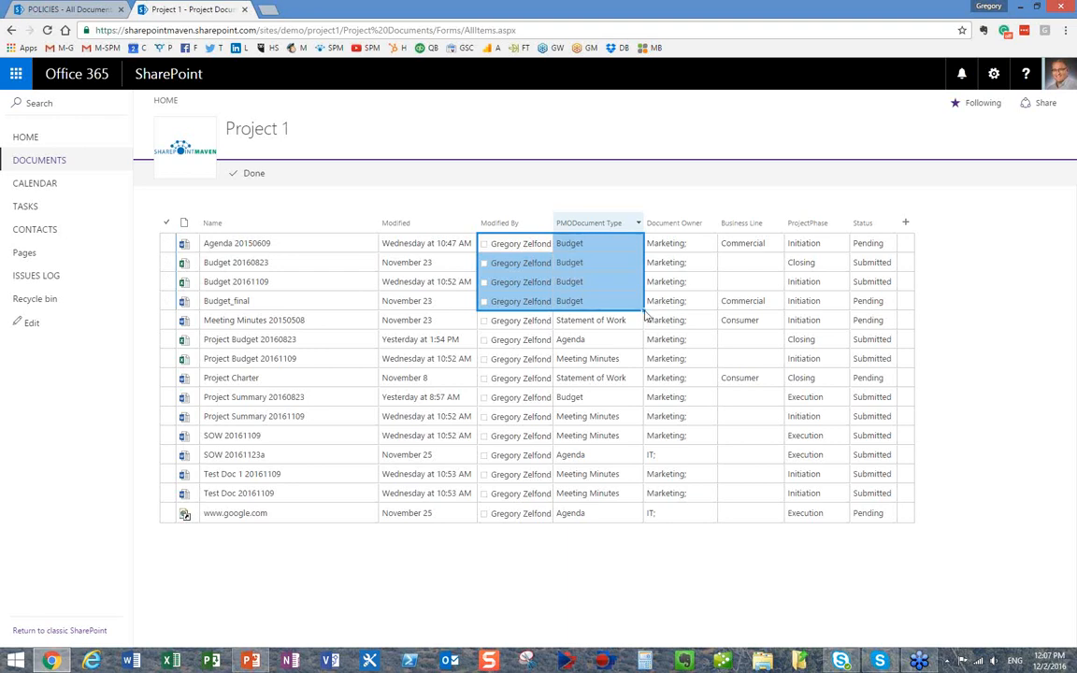
Set the Business Line of Budget 20160823 to Consumer, fill it down through the last row, and finish the quick edit
{"action": "left_click", "coordinate": [759, 268]}
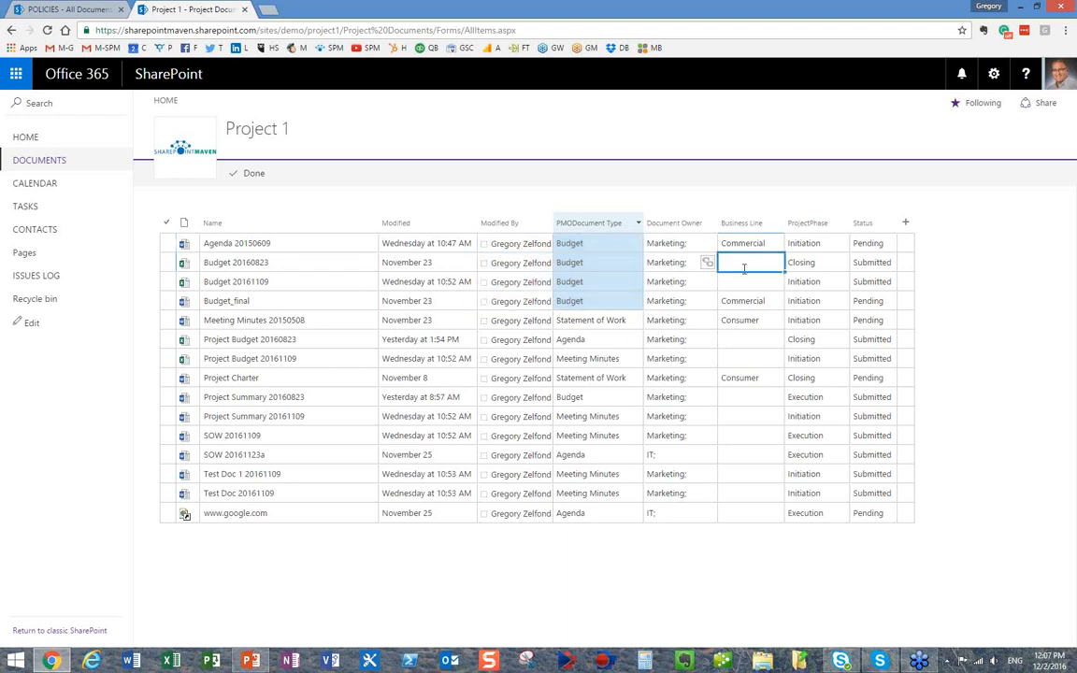
{"action": "type", "text": "con"}
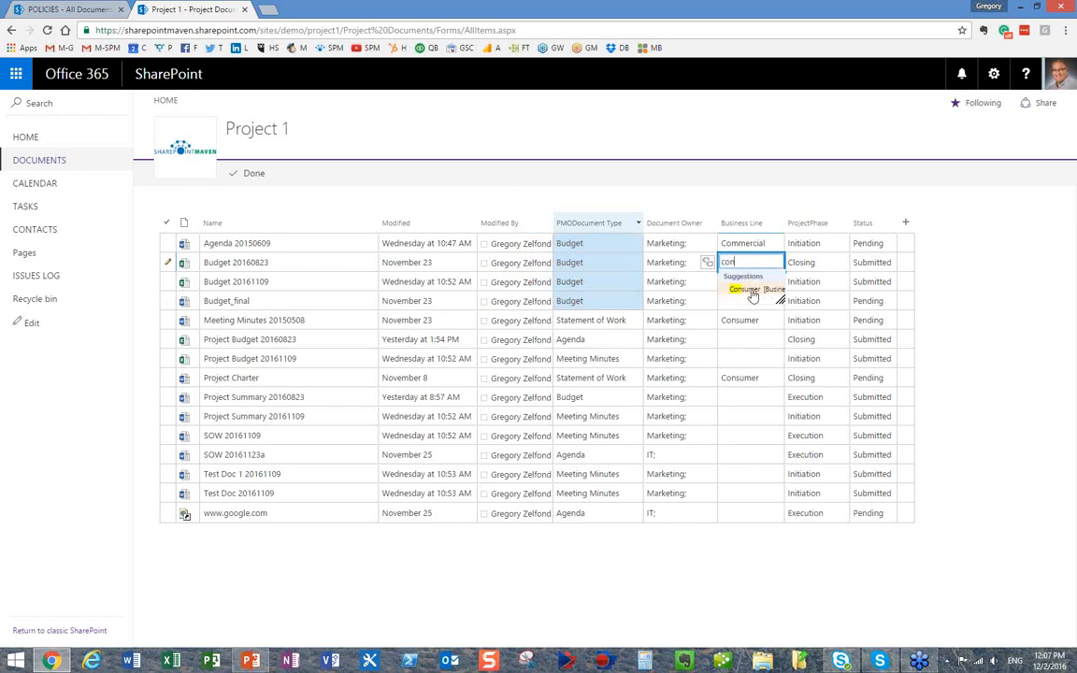
{"action": "left_click", "coordinate": [754, 289]}
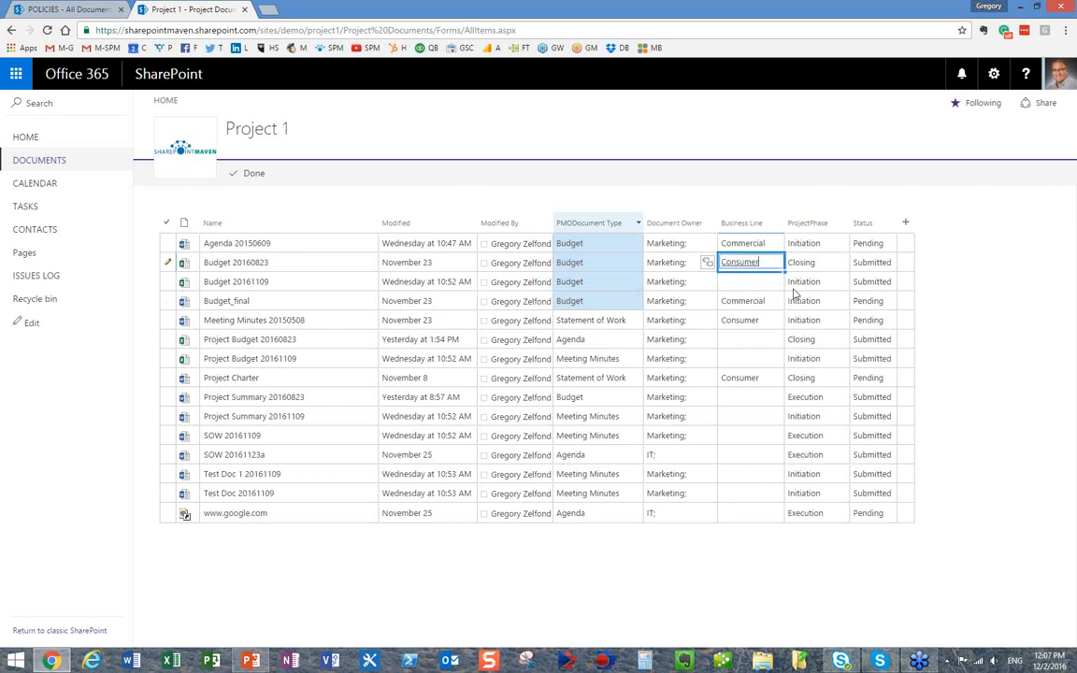
{"action": "left_click_drag", "start_coordinate": [785, 278], "coordinate": [769, 507]}
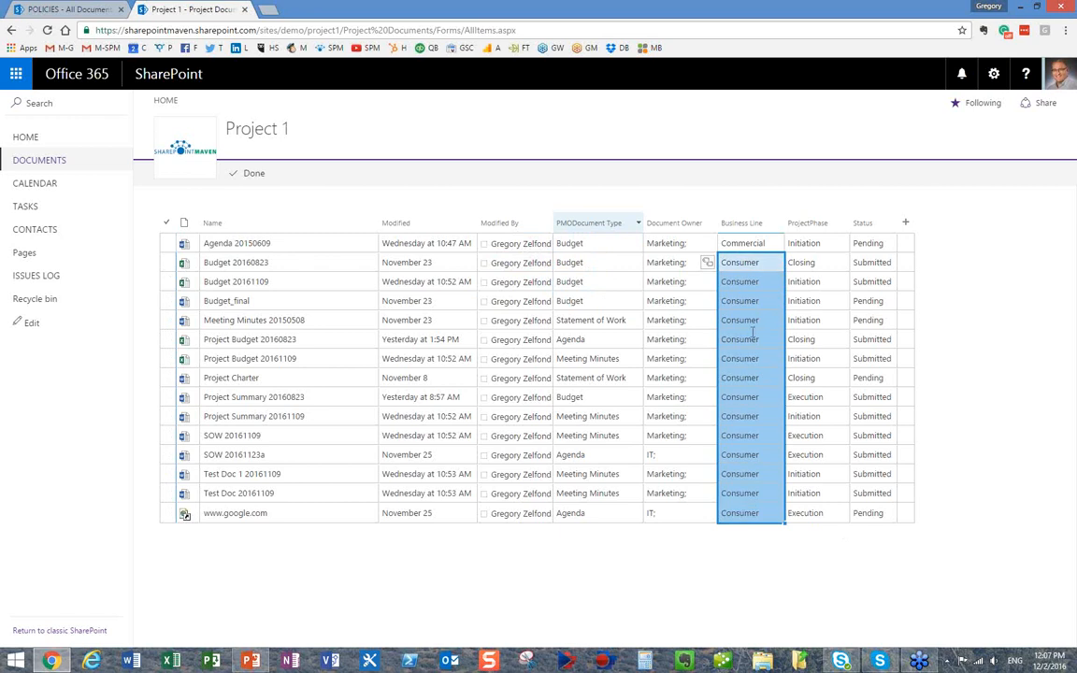
{"action": "left_click", "coordinate": [255, 176]}
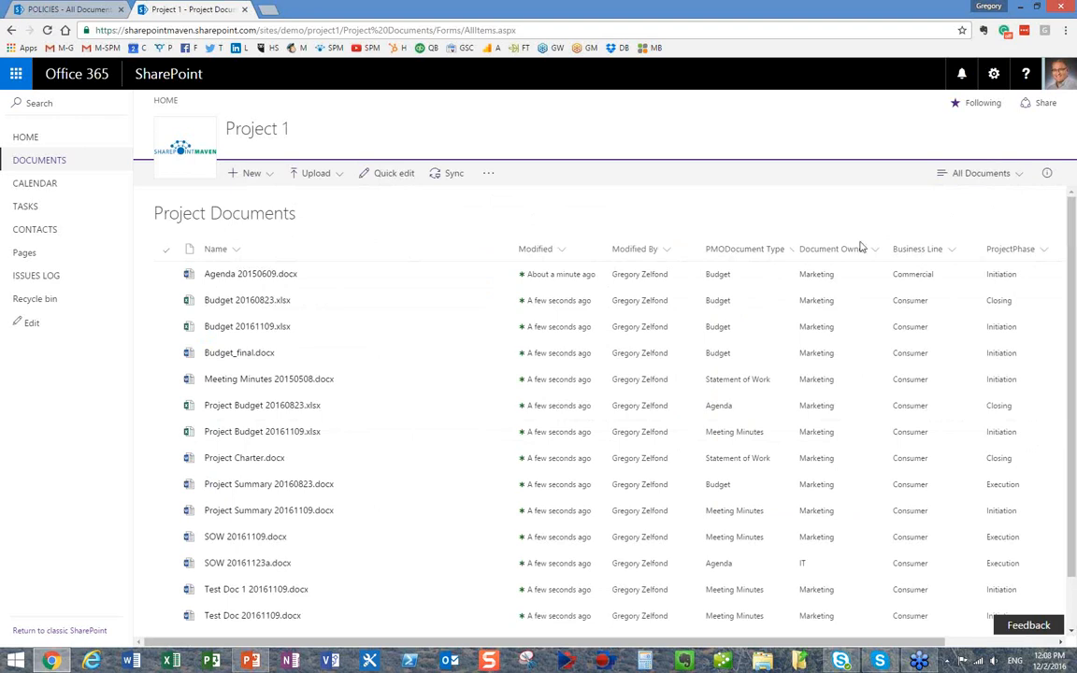
Check the library in the View by Document Type view and return to the All Documents view
{"action": "left_click", "coordinate": [1008, 175]}
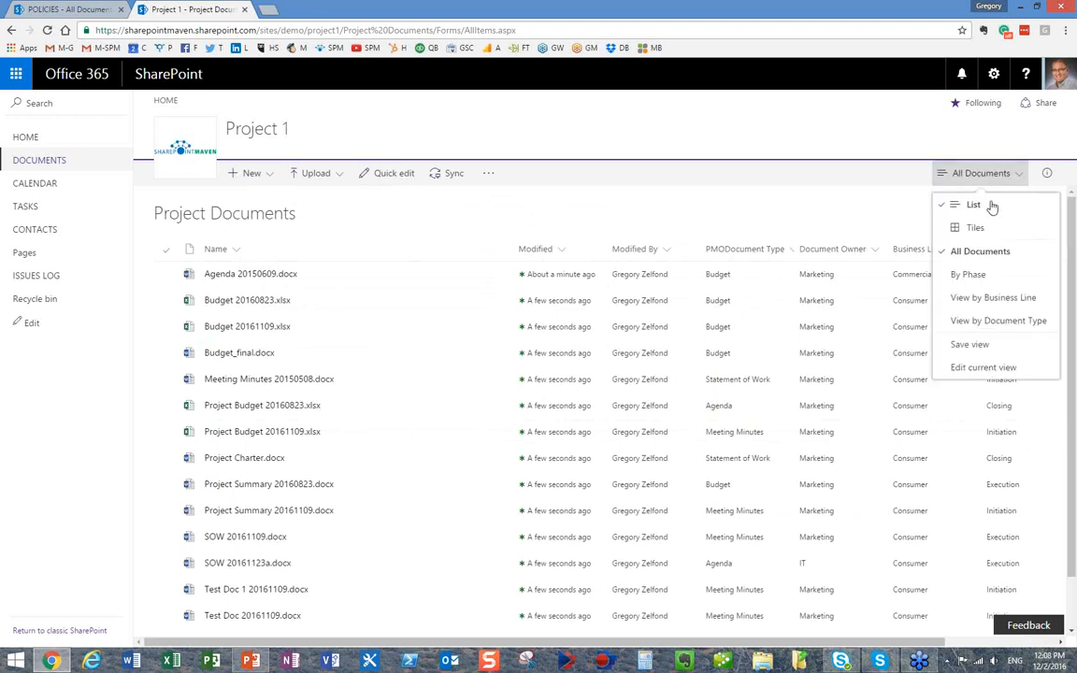
{"action": "left_click", "coordinate": [900, 321]}
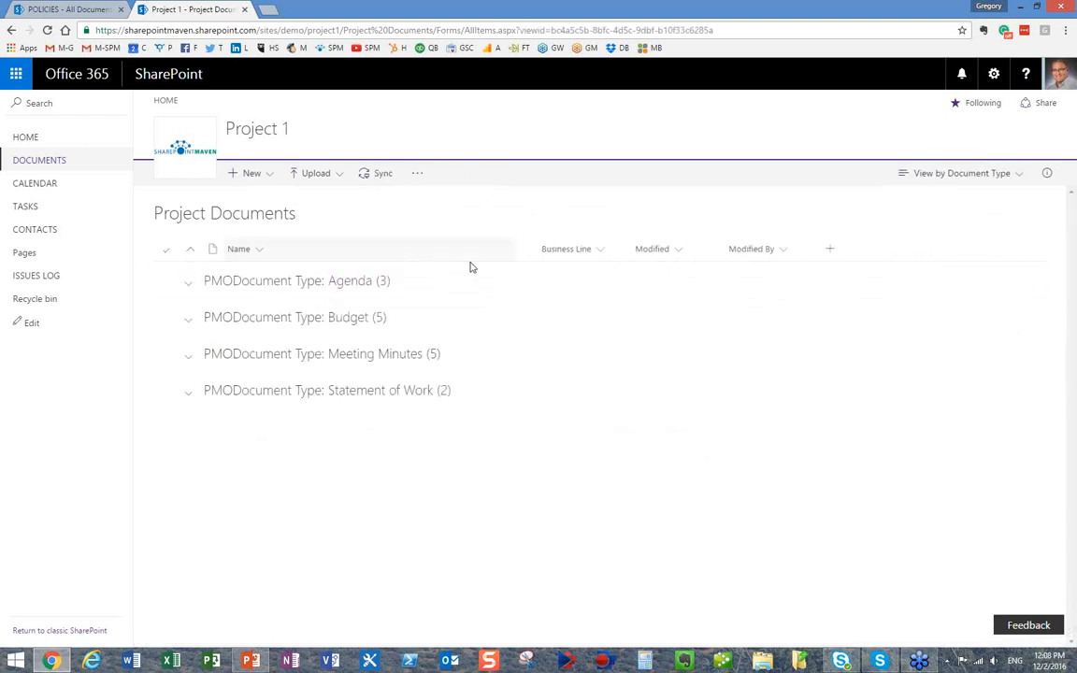
{"action": "left_click", "coordinate": [392, 316]}
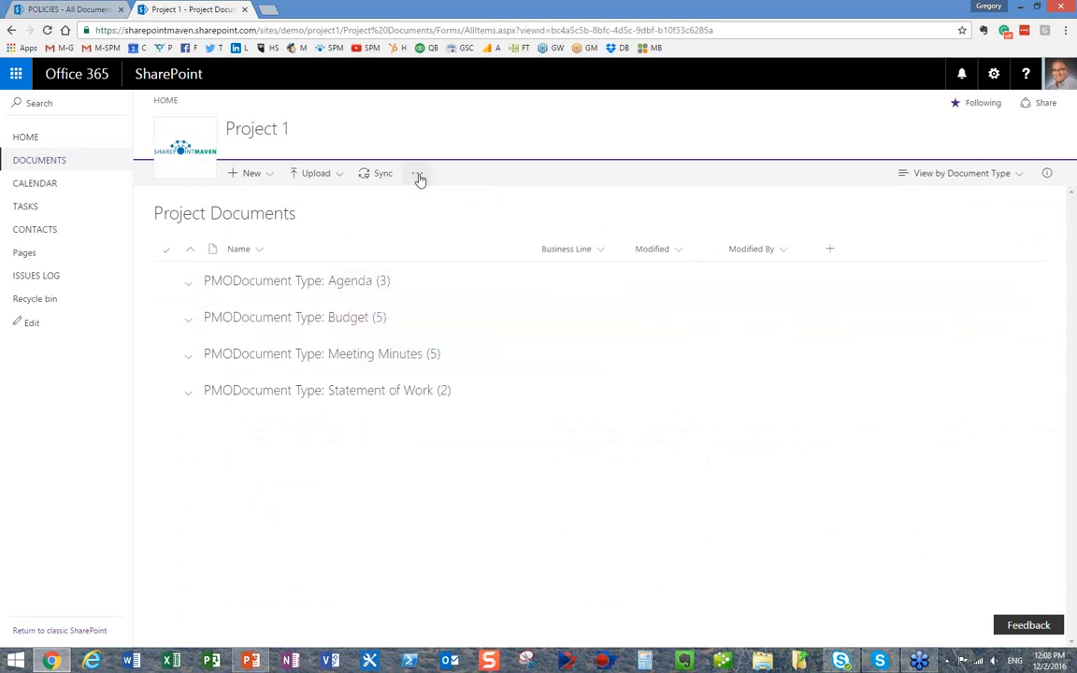
{"action": "left_click", "coordinate": [419, 176]}
{"action": "left_click", "coordinate": [419, 177]}
{"action": "left_click", "coordinate": [954, 175]}
{"action": "left_click", "coordinate": [942, 251]}
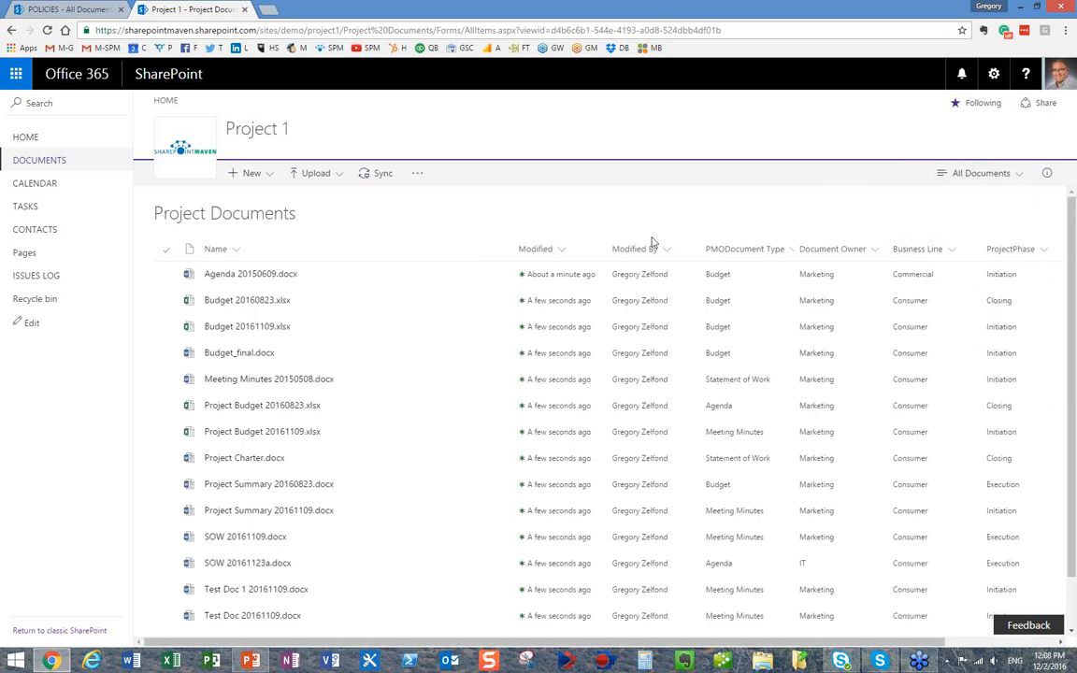
Show the Policies library in Quick Edit, reloading the page, and stop editing the list
{"action": "left_click", "coordinate": [89, 9]}
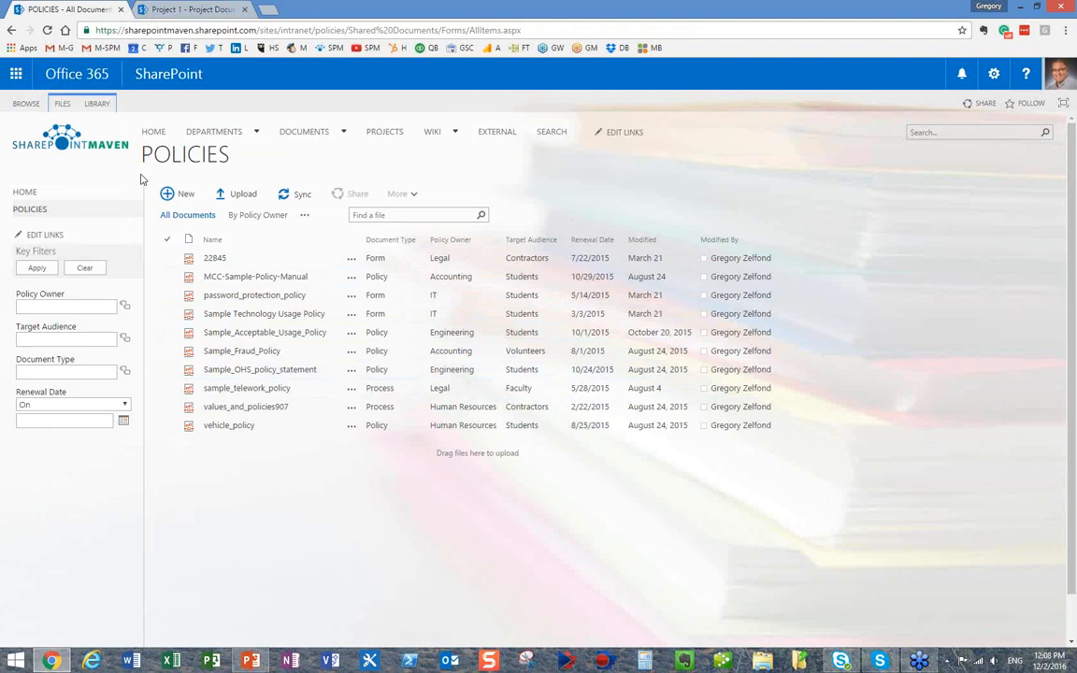
{"action": "left_click", "coordinate": [97, 104]}
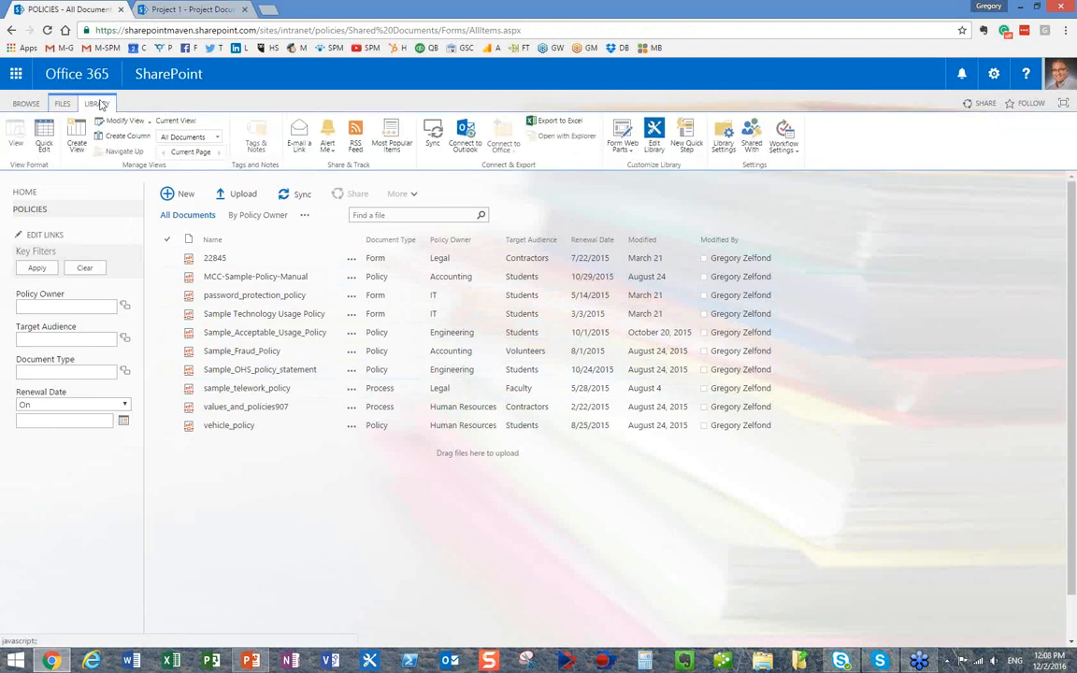
{"action": "left_click", "coordinate": [43, 137]}
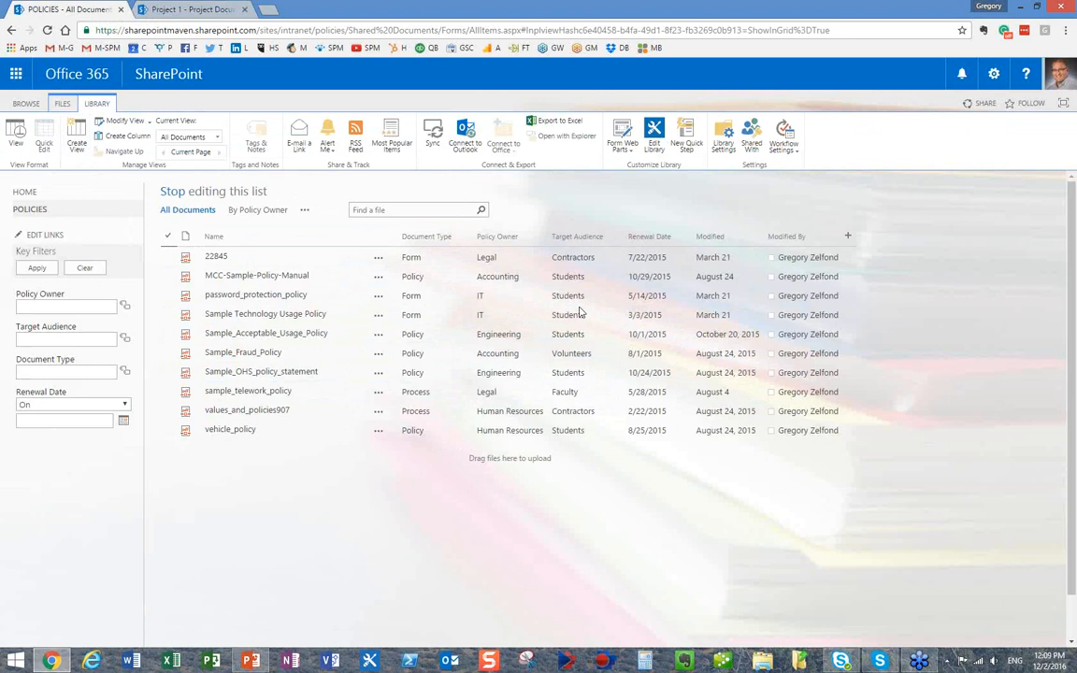
{"action": "right_click", "coordinate": [541, 192]}
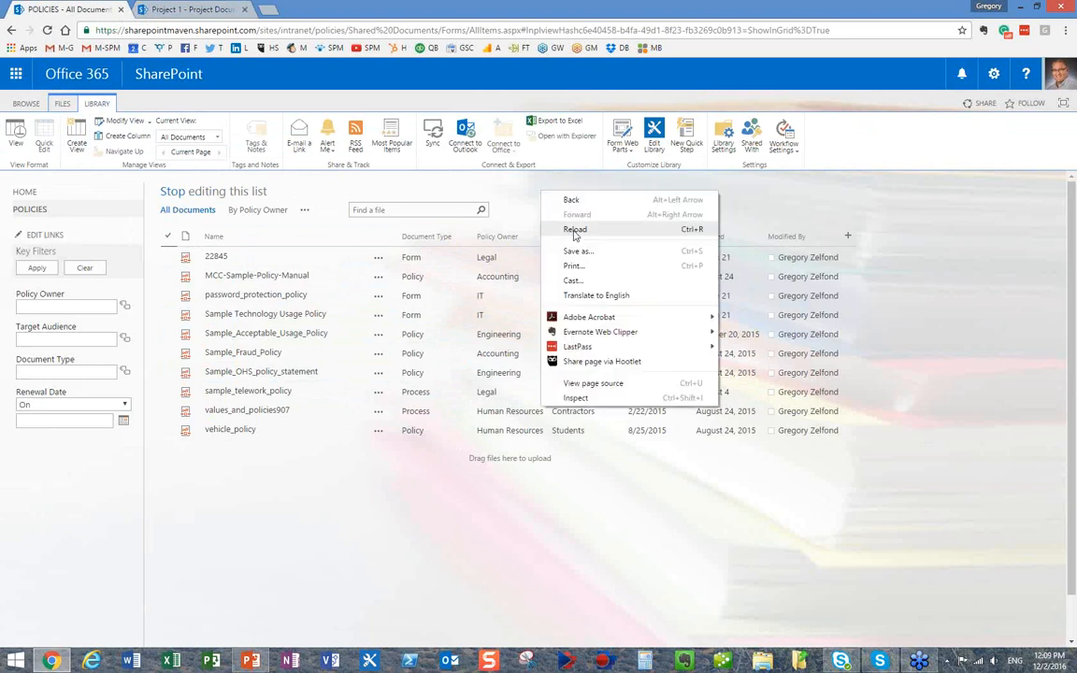
{"action": "left_click", "coordinate": [550, 226]}
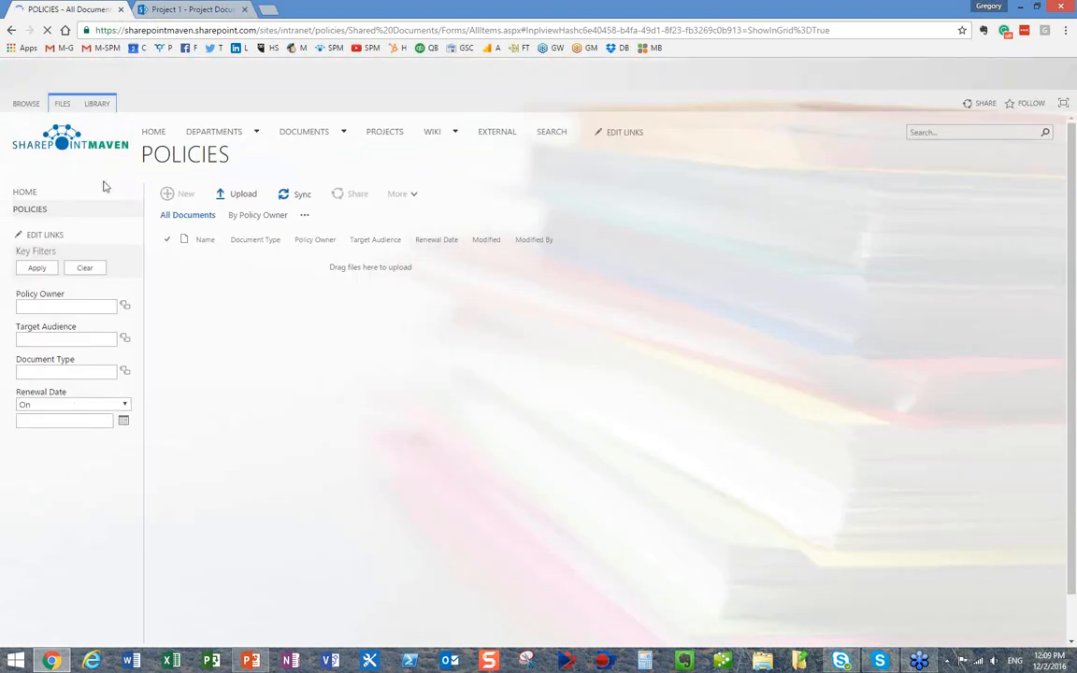
{"action": "left_click", "coordinate": [99, 105]}
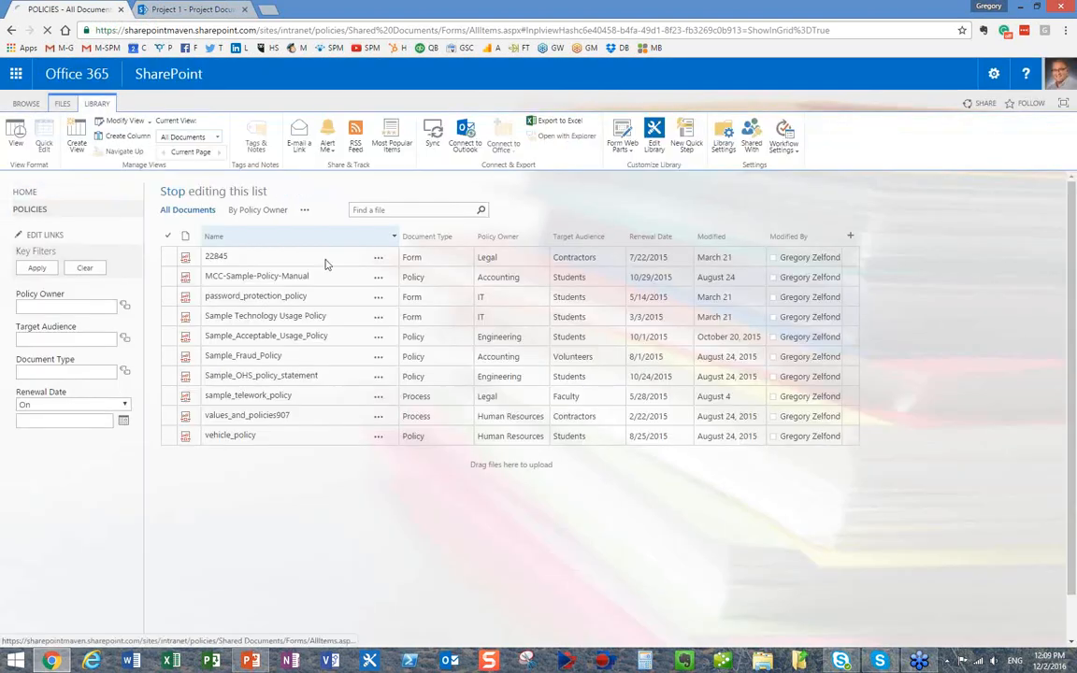
{"action": "left_click", "coordinate": [173, 194]}
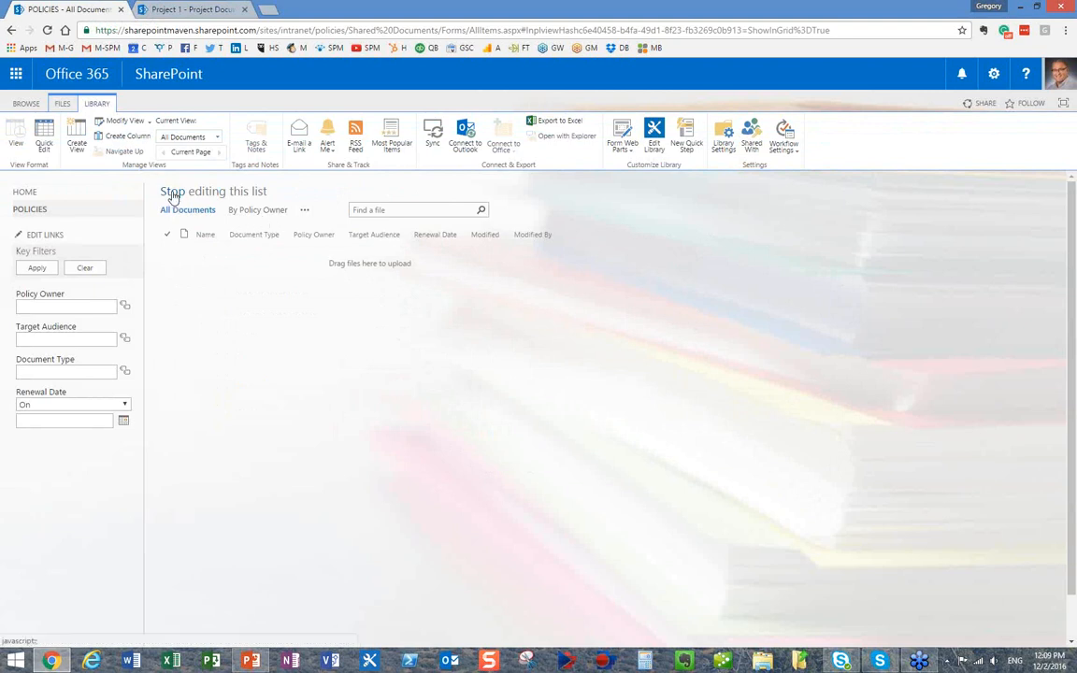
{"action": "left_click", "coordinate": [173, 195]}
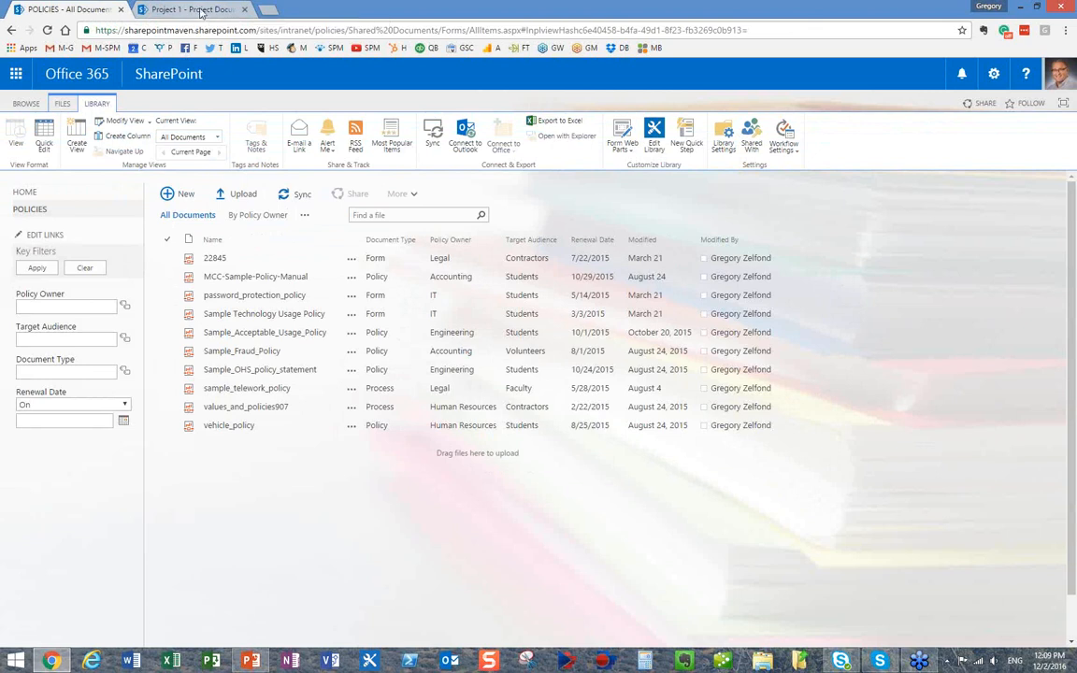
Return to the Project 1 documents library and switch to the Agenda slide in PowerPoint
{"action": "left_click", "coordinate": [198, 9]}
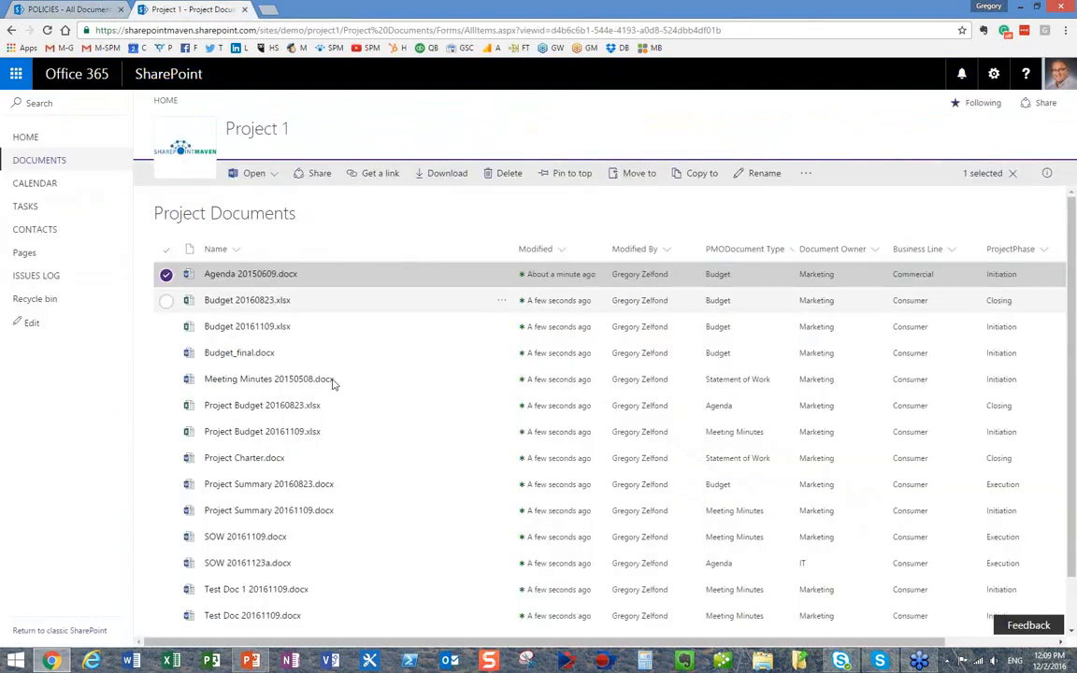
{"action": "left_click", "coordinate": [253, 661]}
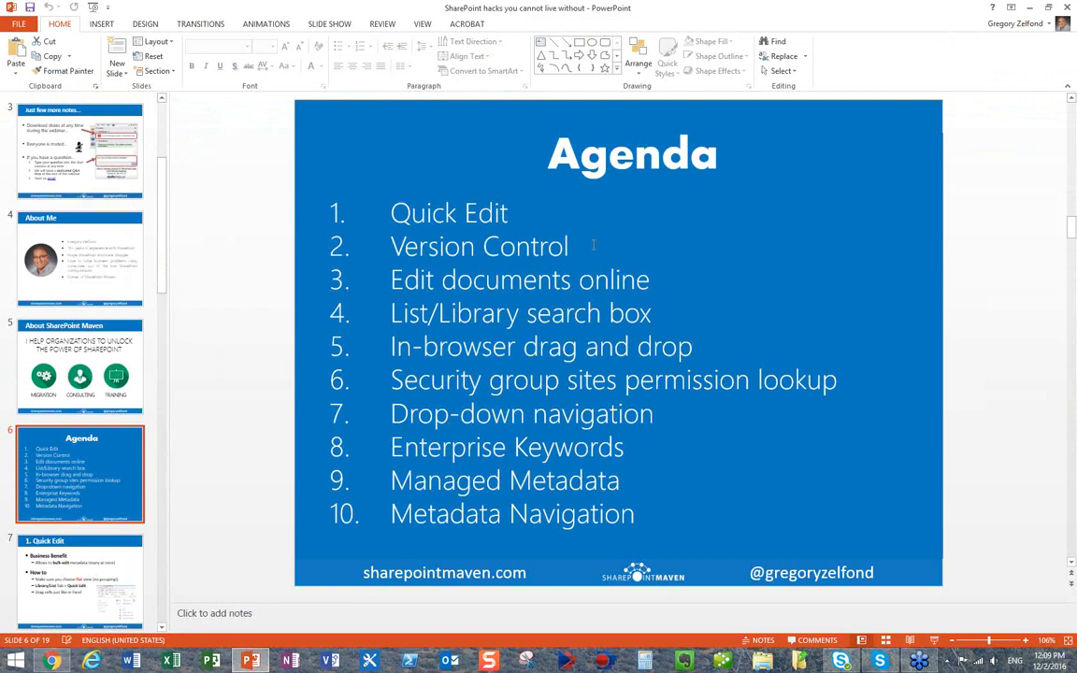
Highlight the Quick Edit item and, after it, the Version Control item on the Agenda slide
{"action": "left_click_drag", "start_coordinate": [506, 214], "coordinate": [391, 214]}
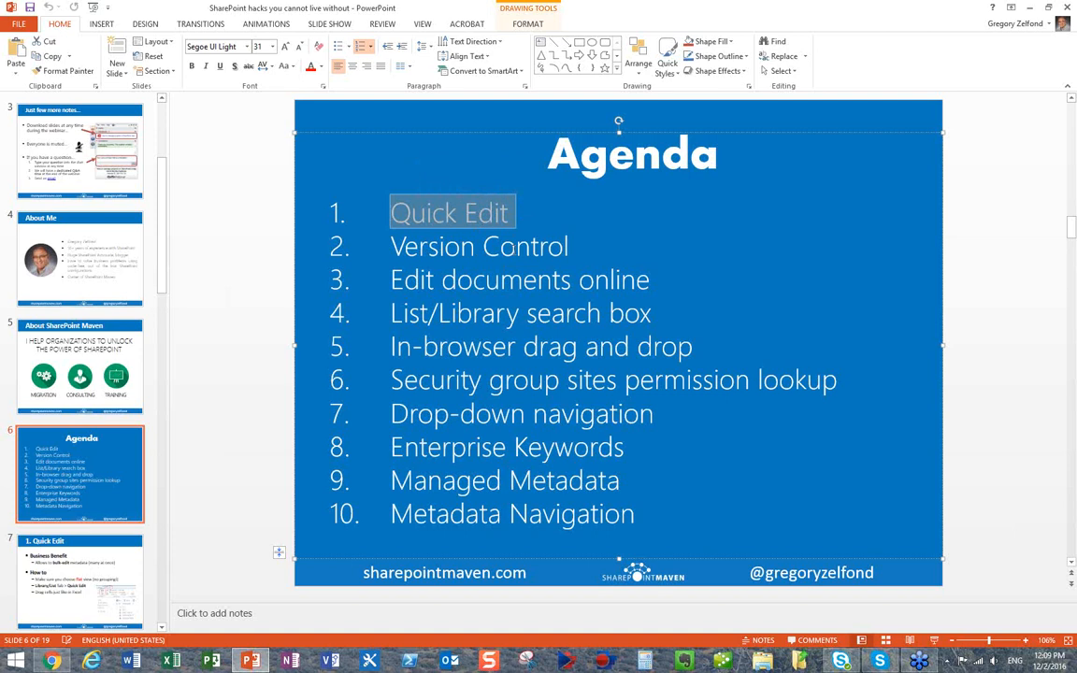
{"action": "left_click", "coordinate": [516, 245]}
{"action": "triple_click", "coordinate": [561, 247]}
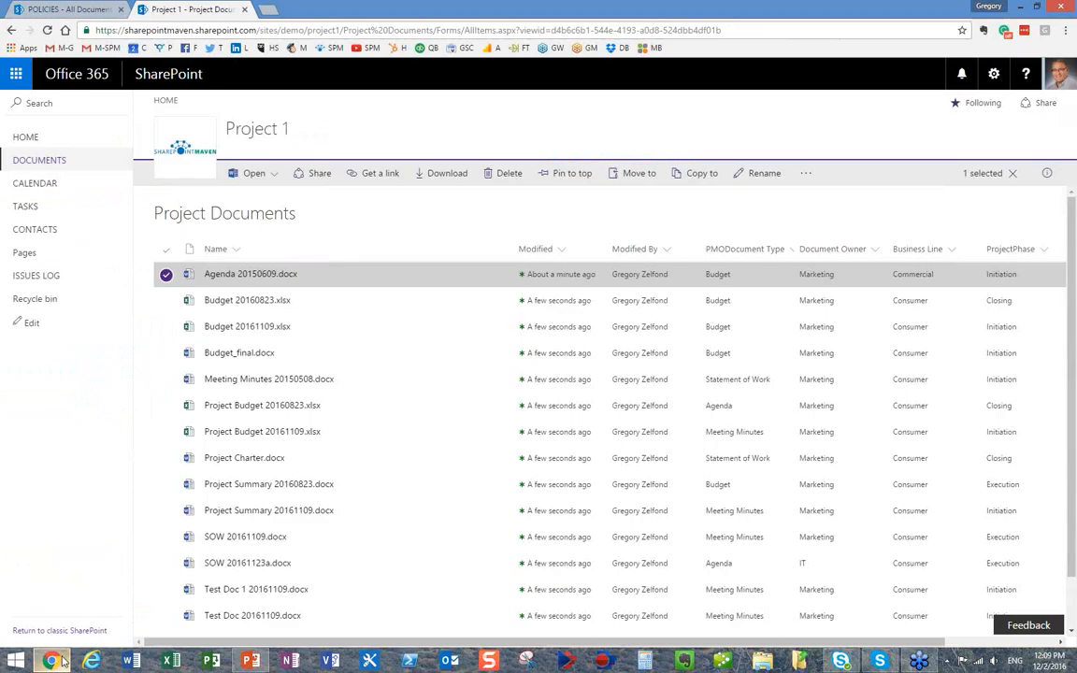
Switch to the Project 1 library in Chrome and clear the selection of Agenda 20150609.docx
{"action": "left_click", "coordinate": [51, 661]}
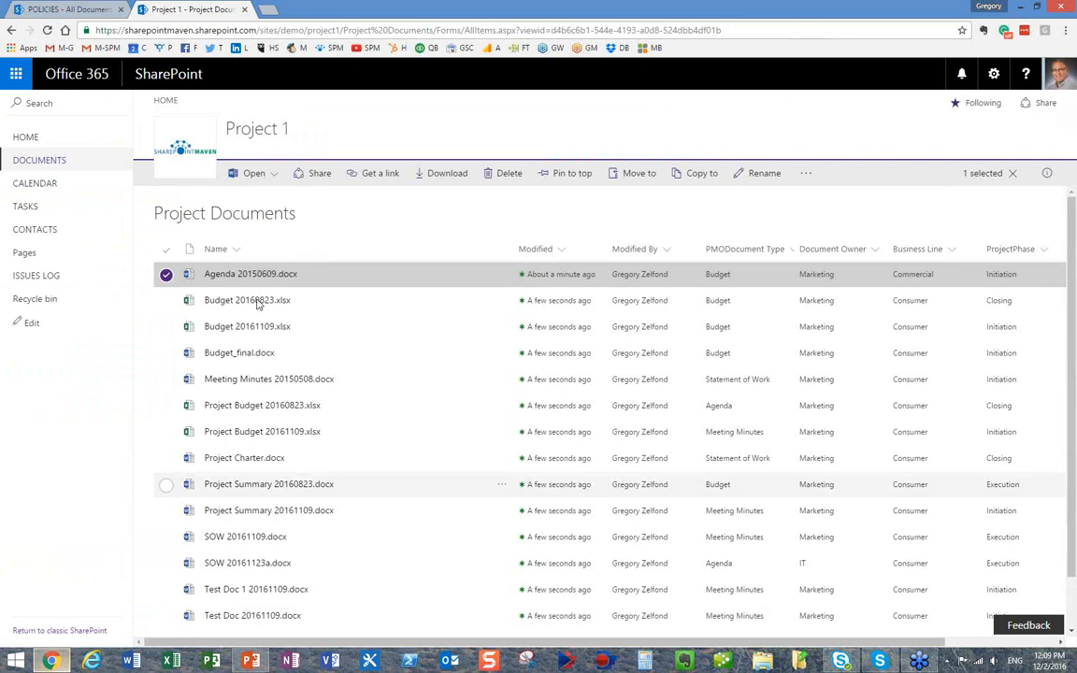
{"action": "left_click", "coordinate": [165, 277]}
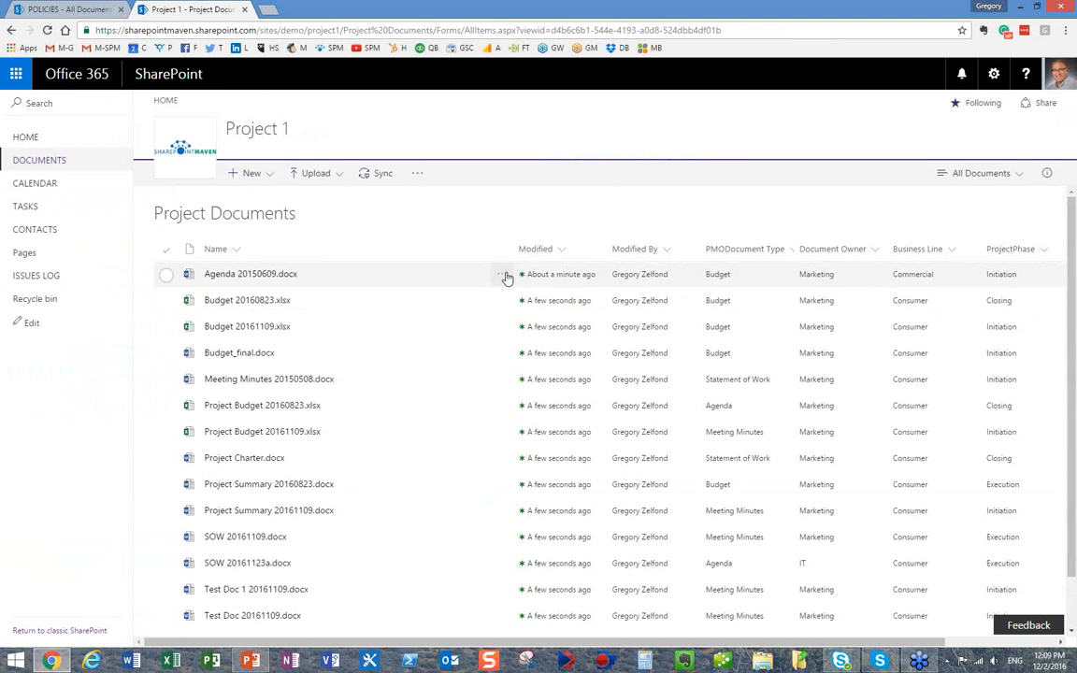
{"action": "left_click", "coordinate": [1066, 35]}
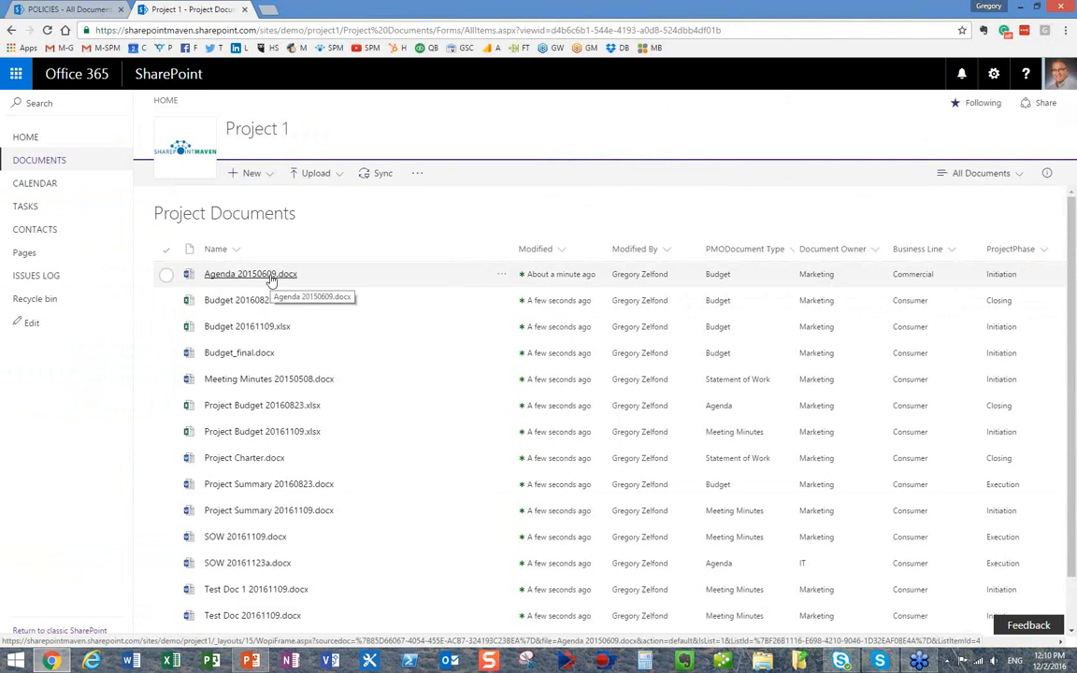
Set the PMODocument Type of Agenda 20150609.docx to Procedure in its properties and close the details
{"action": "left_click", "coordinate": [502, 277]}
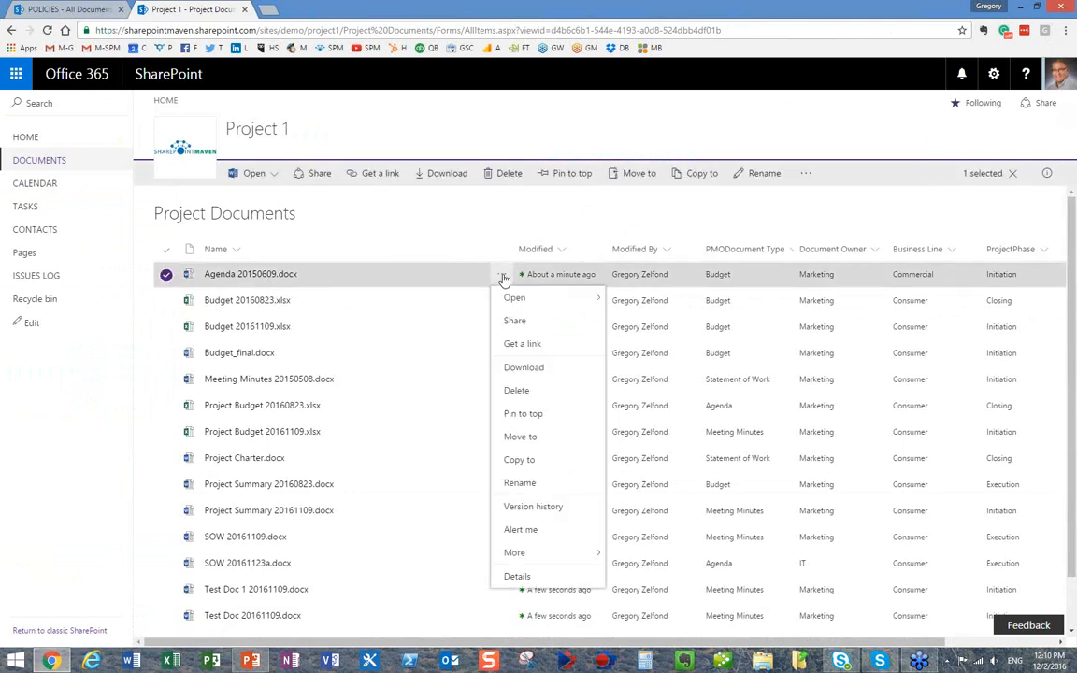
{"action": "left_click", "coordinate": [1048, 177]}
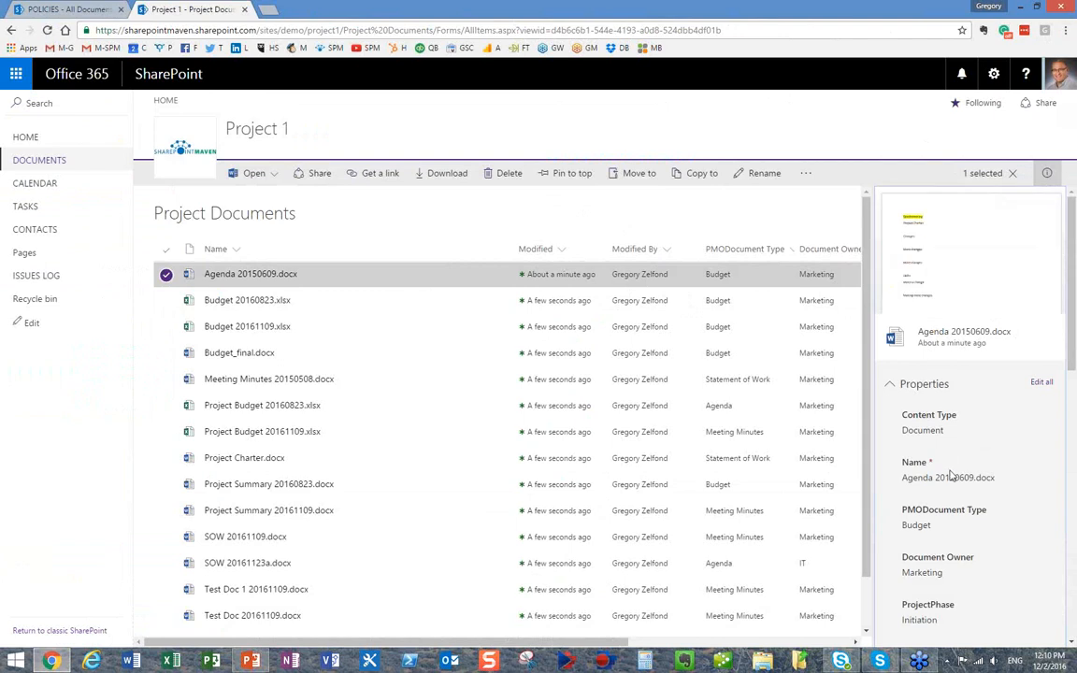
{"action": "left_click", "coordinate": [955, 525]}
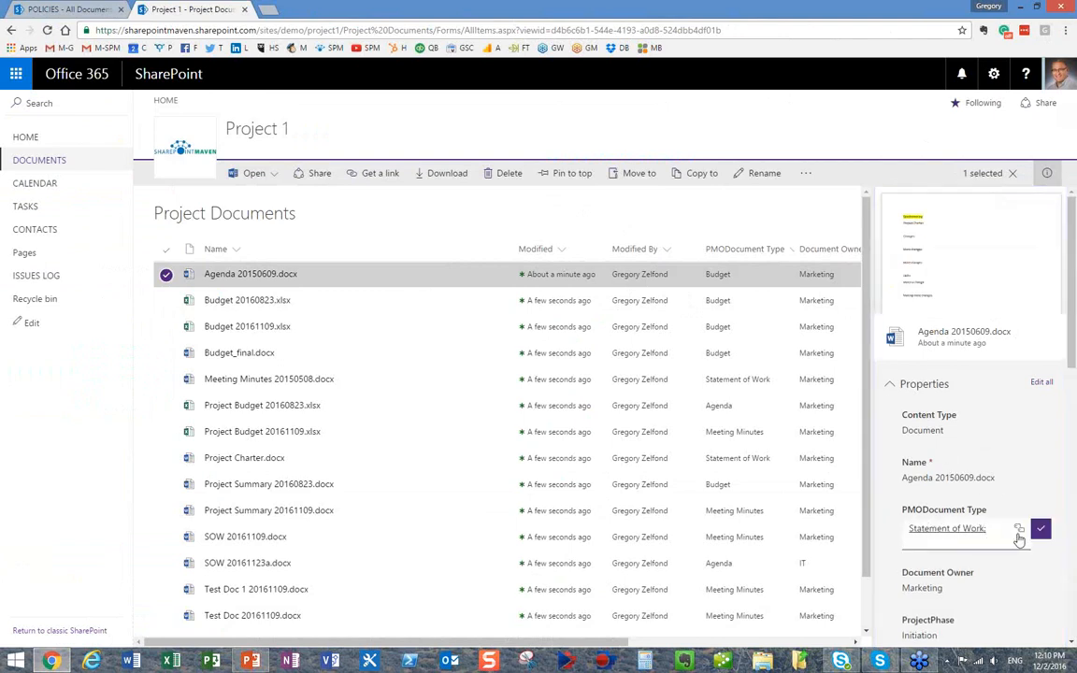
{"action": "left_click", "coordinate": [1020, 529]}
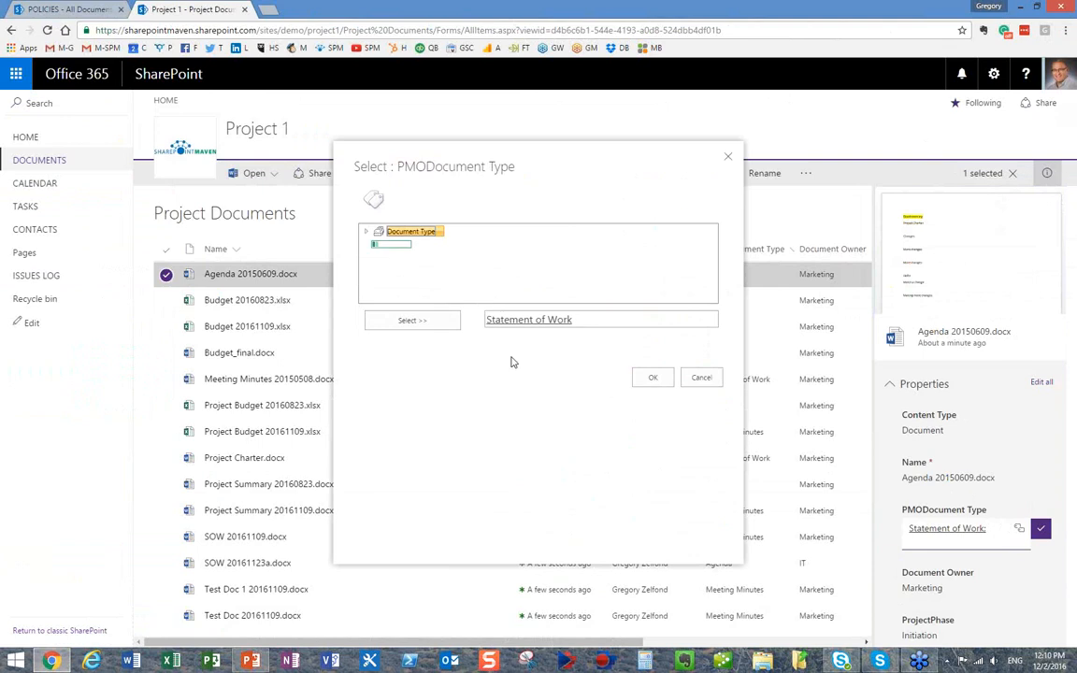
{"action": "left_click", "coordinate": [411, 245]}
{"action": "left_click", "coordinate": [411, 320]}
{"action": "left_click", "coordinate": [653, 377]}
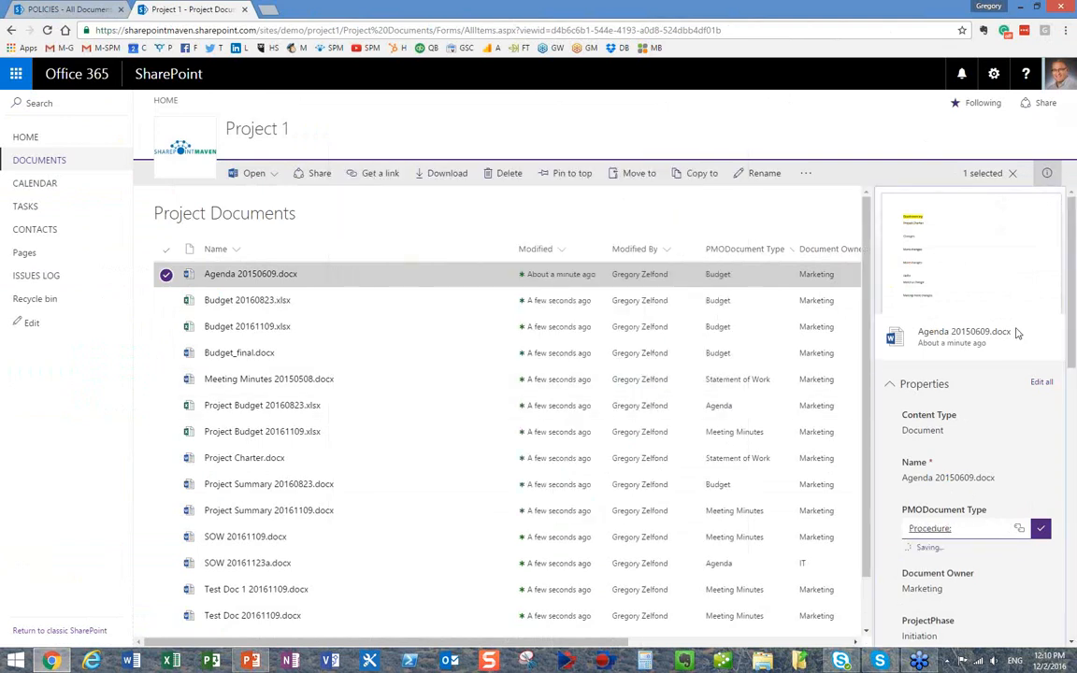
{"action": "left_click", "coordinate": [1047, 176]}
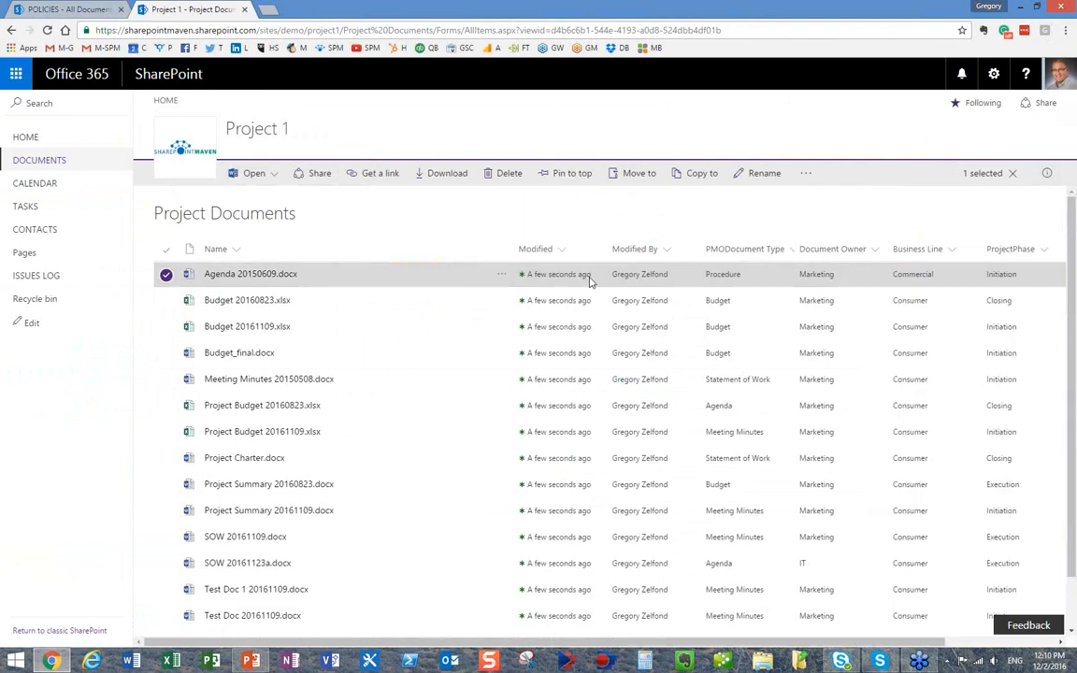
Examine the version history of Agenda 20150609.docx from the newest to the oldest version, including the metadata changes
{"action": "left_click", "coordinate": [503, 276]}
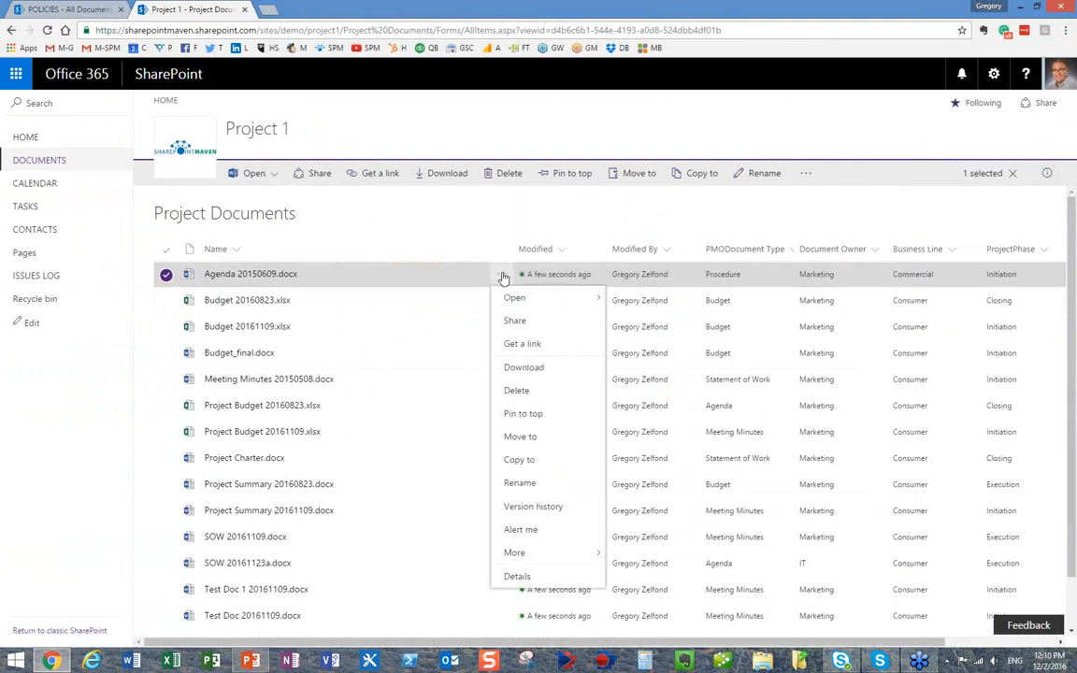
{"action": "left_click", "coordinate": [446, 229]}
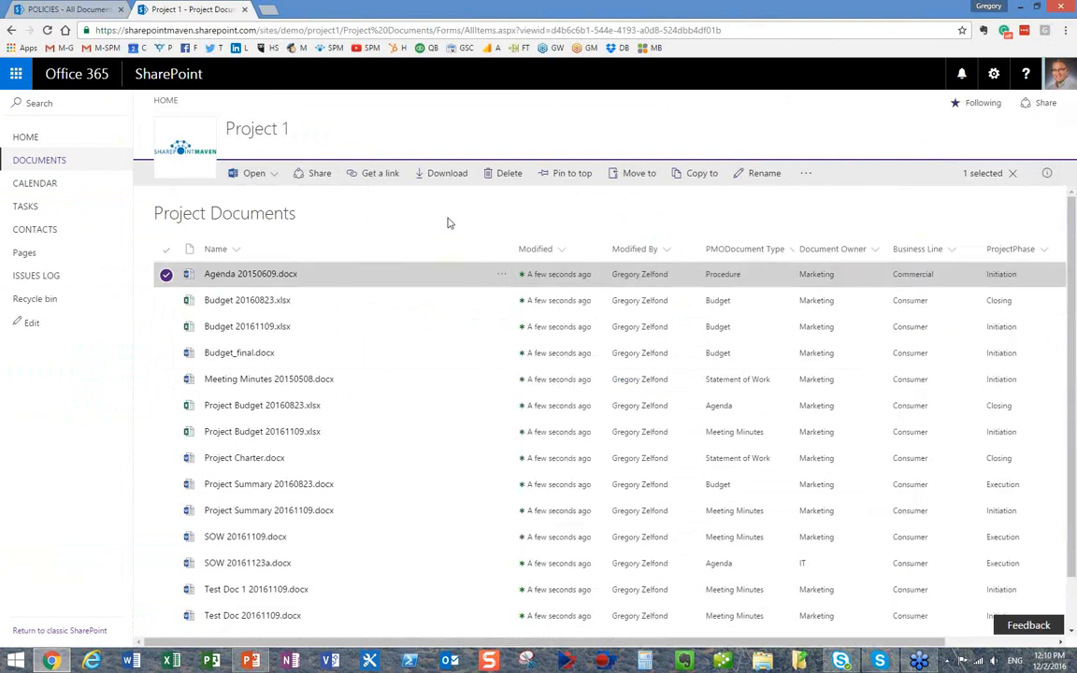
{"action": "right_click", "coordinate": [244, 284]}
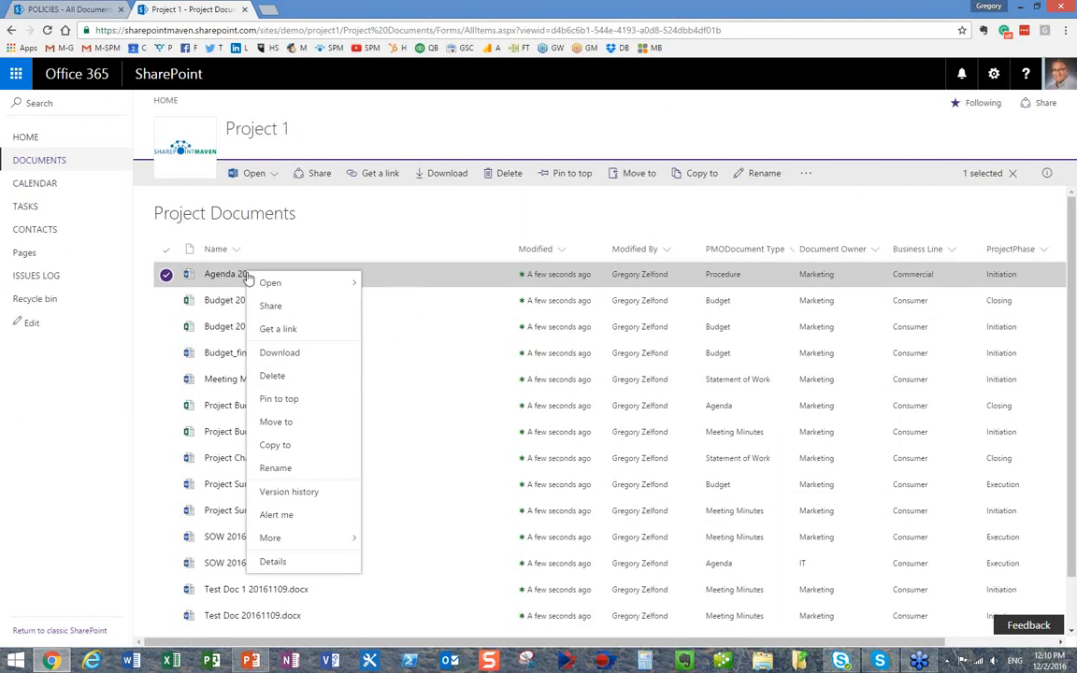
{"action": "left_click", "coordinate": [311, 495]}
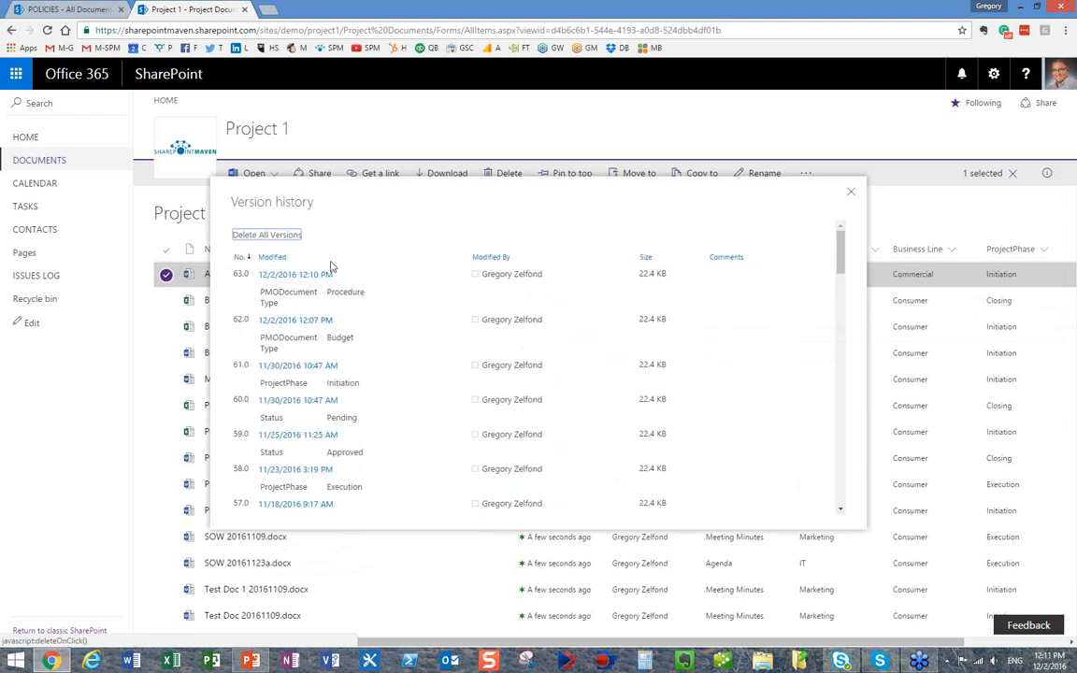
{"action": "scroll", "coordinate": [367, 357], "scroll_direction": "down", "scroll_amount": 18}
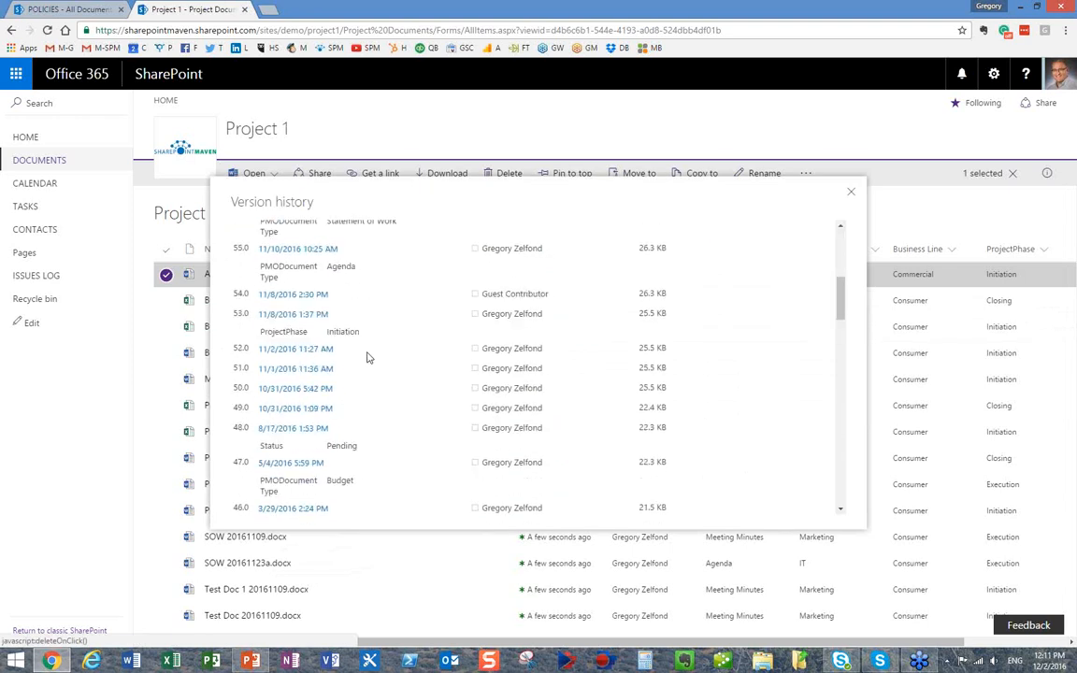
{"action": "scroll", "coordinate": [336, 501], "scroll_direction": "down", "scroll_amount": 5}
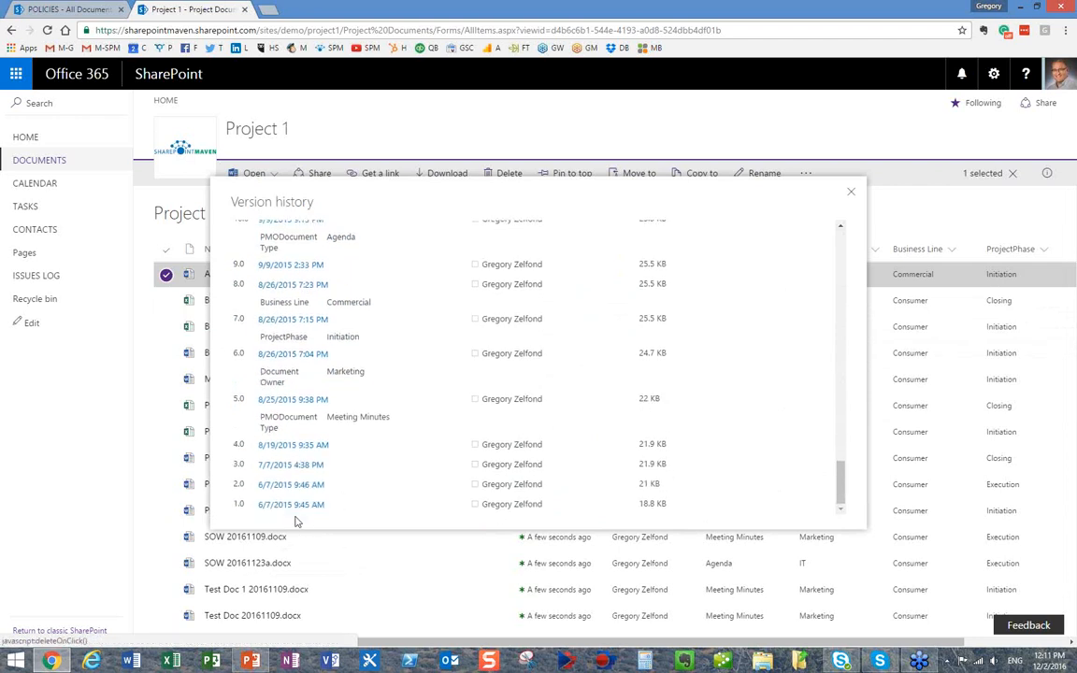
{"action": "scroll", "coordinate": [306, 486], "scroll_direction": "up", "scroll_amount": 15}
{"action": "scroll", "coordinate": [306, 413], "scroll_direction": "up", "scroll_amount": 7}
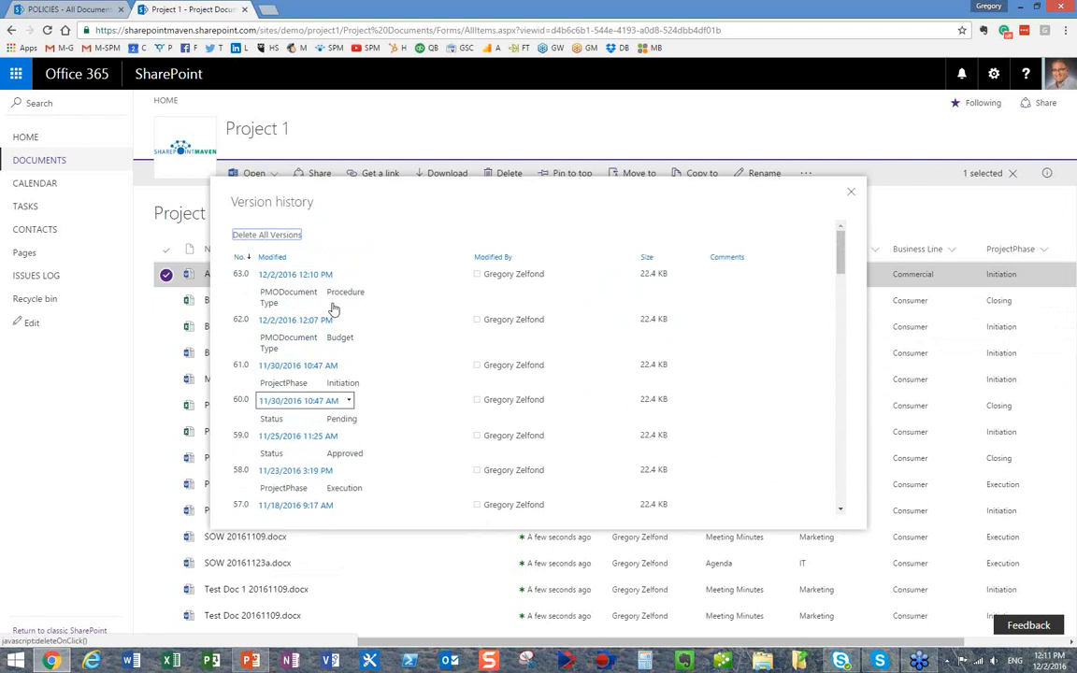
{"action": "scroll", "coordinate": [334, 308], "scroll_direction": "down", "scroll_amount": 3}
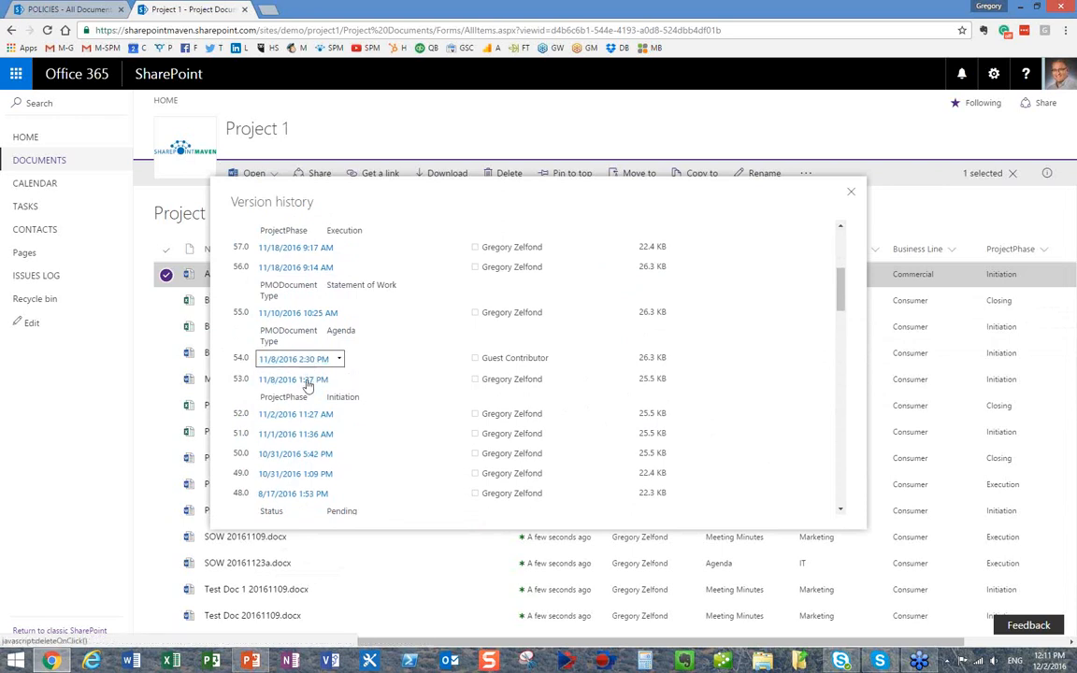
{"action": "mouse_move", "coordinate": [305, 413]}
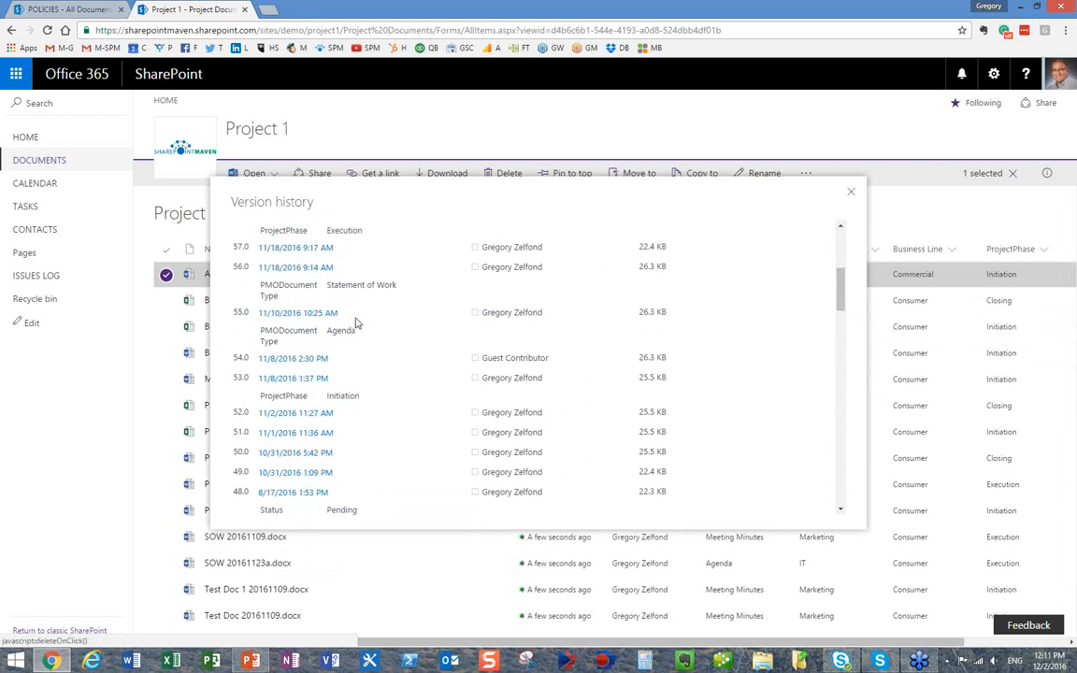
{"action": "mouse_move", "coordinate": [346, 353]}
{"action": "scroll", "coordinate": [346, 353], "scroll_direction": "up", "scroll_amount": 5}
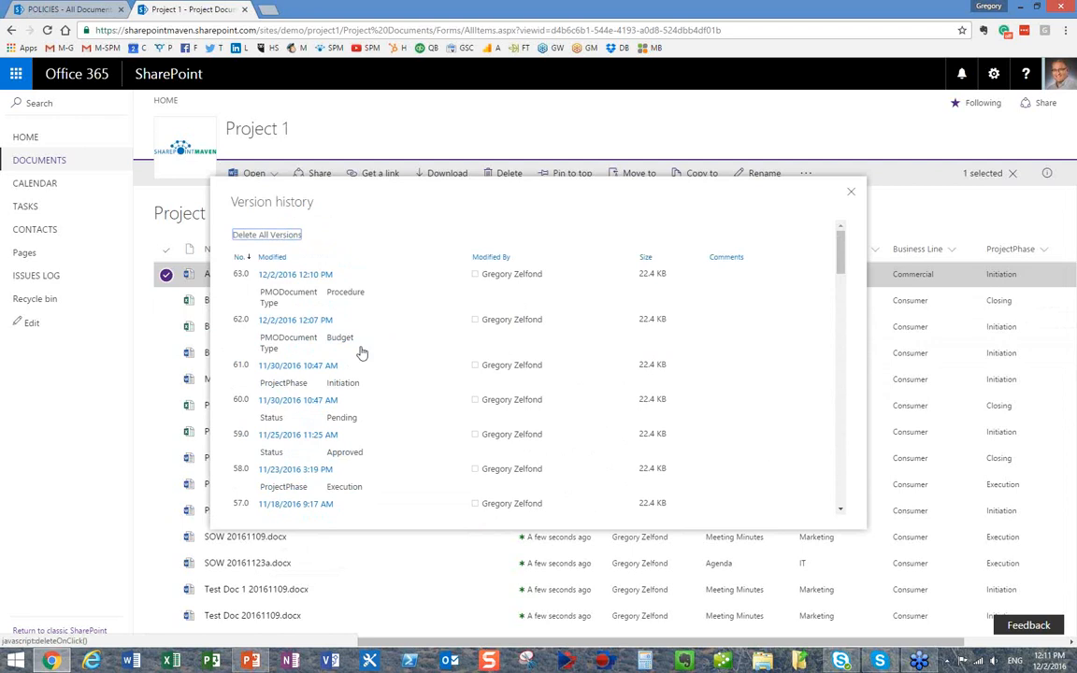
Restore version 62.0 of Agenda 20150609.docx, check the updated version list and close the version history
{"action": "left_click", "coordinate": [343, 322]}
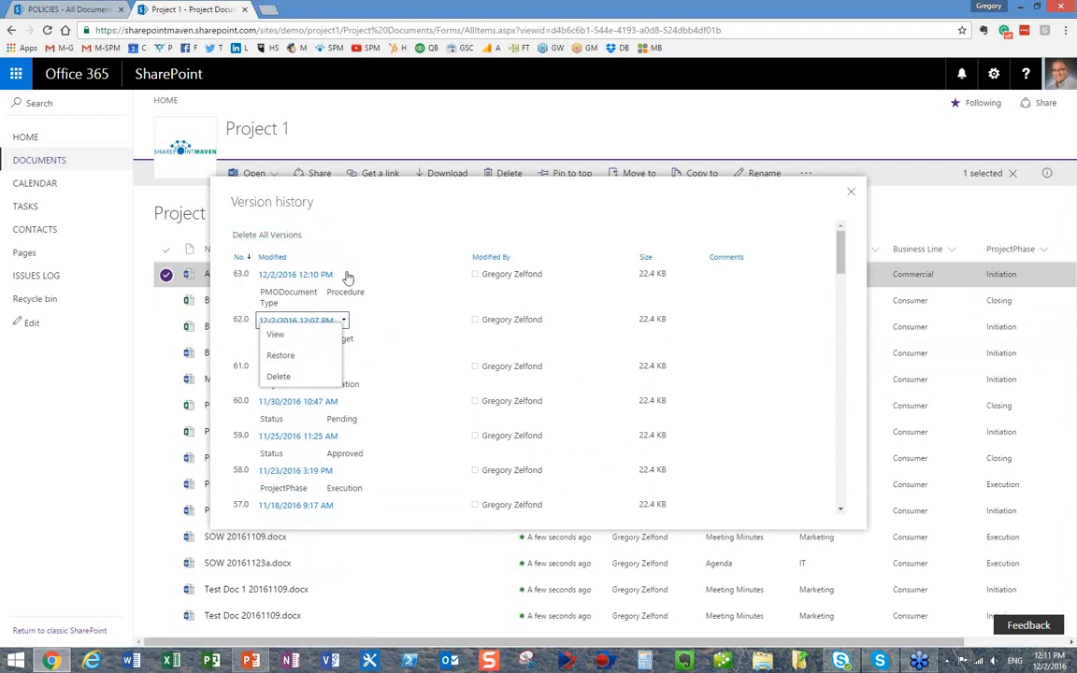
{"action": "left_click", "coordinate": [286, 358]}
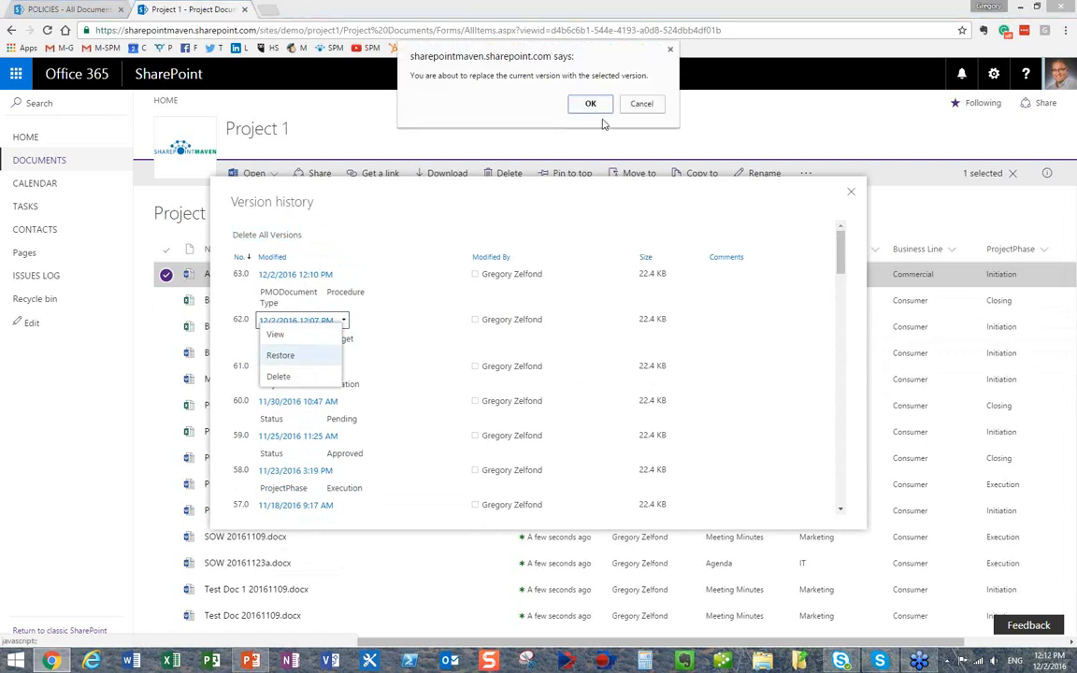
{"action": "left_click", "coordinate": [591, 105]}
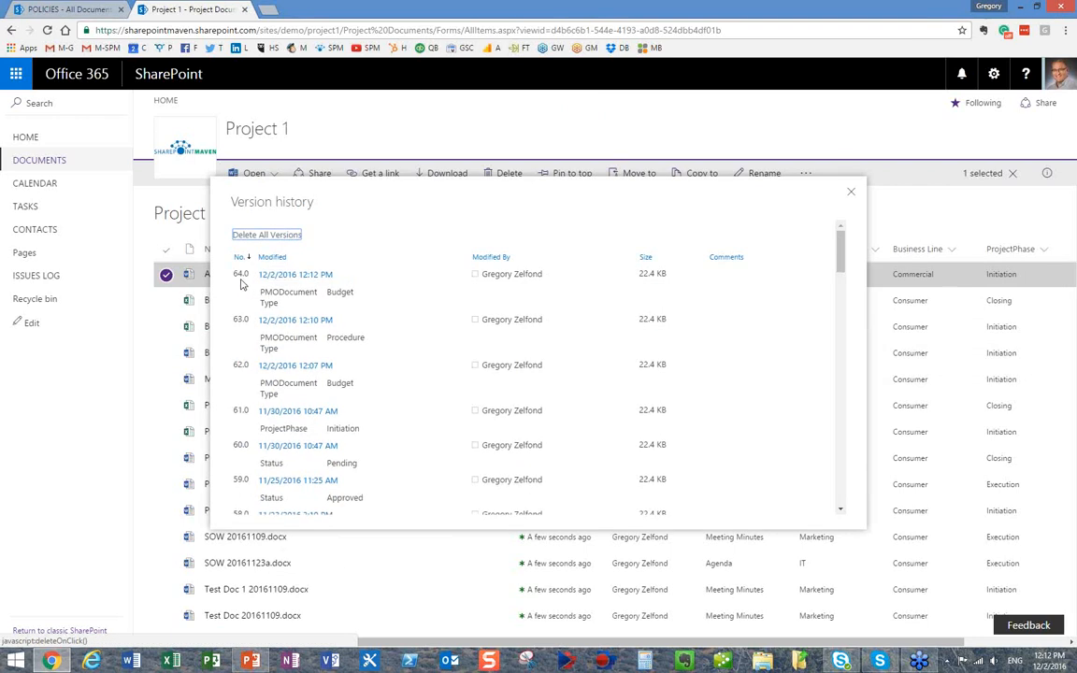
{"action": "mouse_move", "coordinate": [288, 284]}
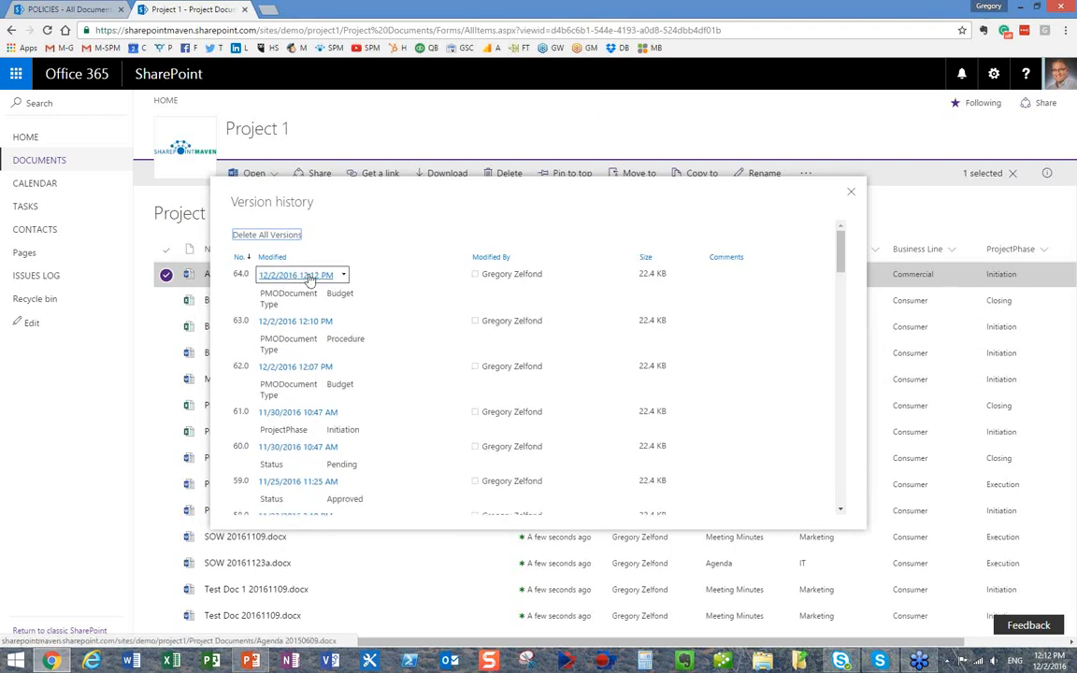
{"action": "mouse_move", "coordinate": [342, 289]}
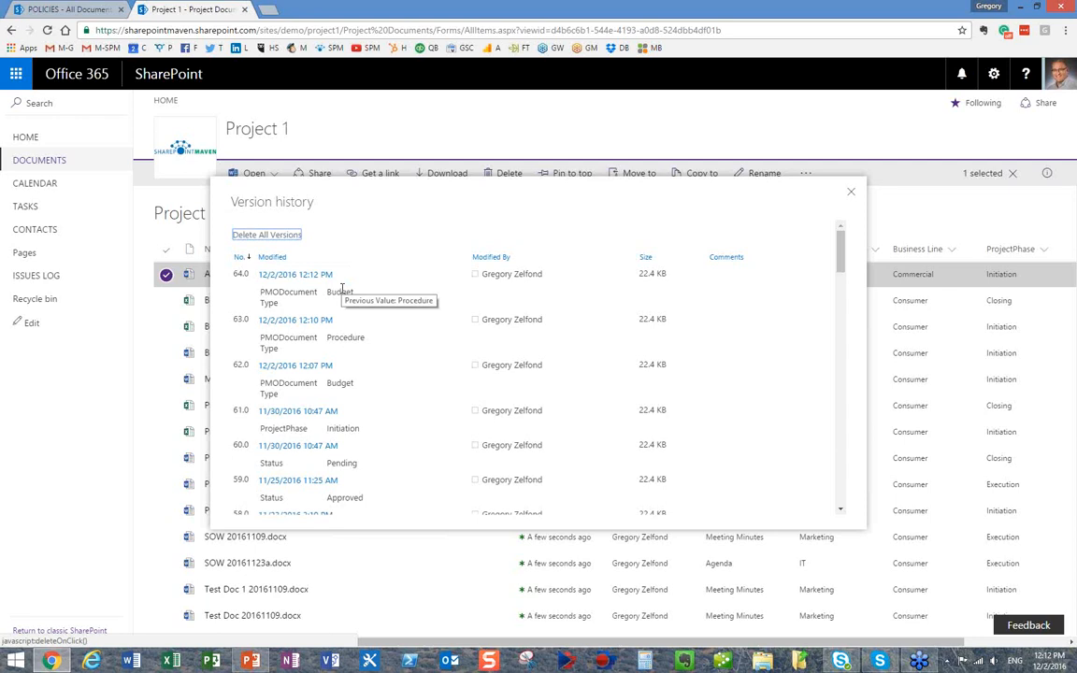
{"action": "left_click", "coordinate": [853, 194]}
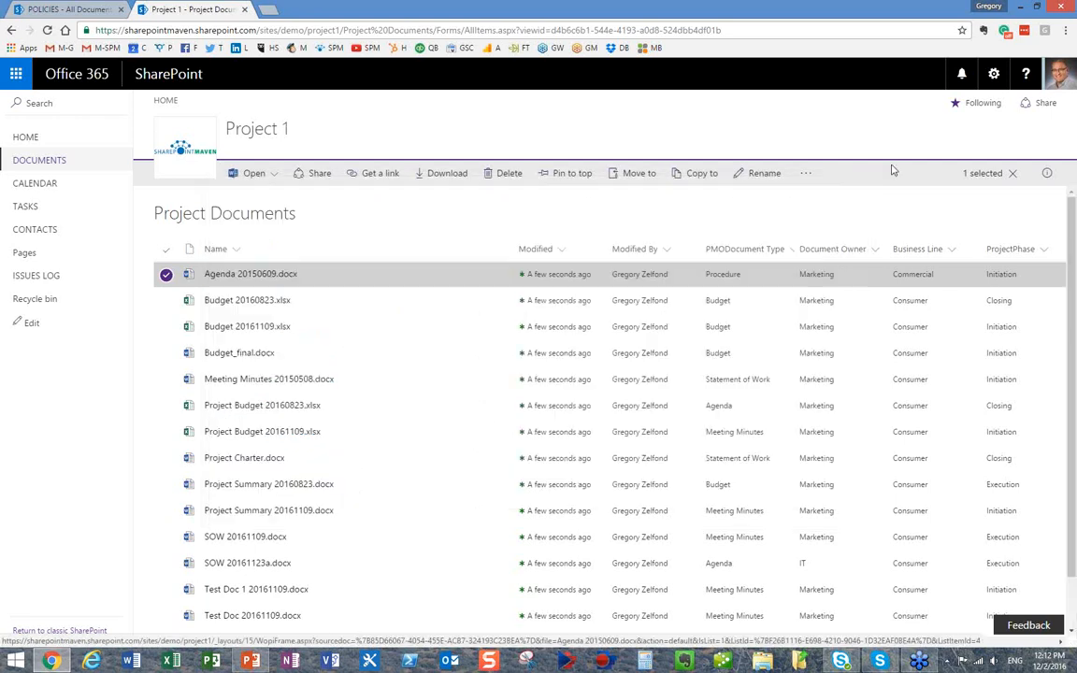
Open the versioning settings of the Project Documents library and review the version creation and retention options
{"action": "left_click", "coordinate": [993, 75]}
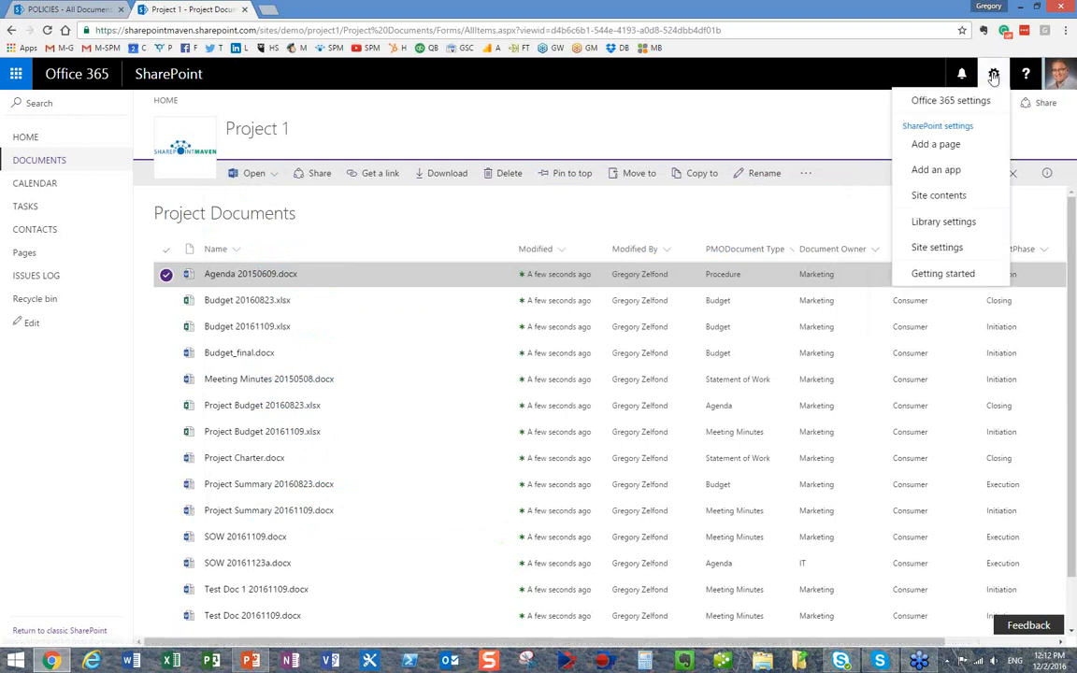
{"action": "left_click", "coordinate": [957, 229]}
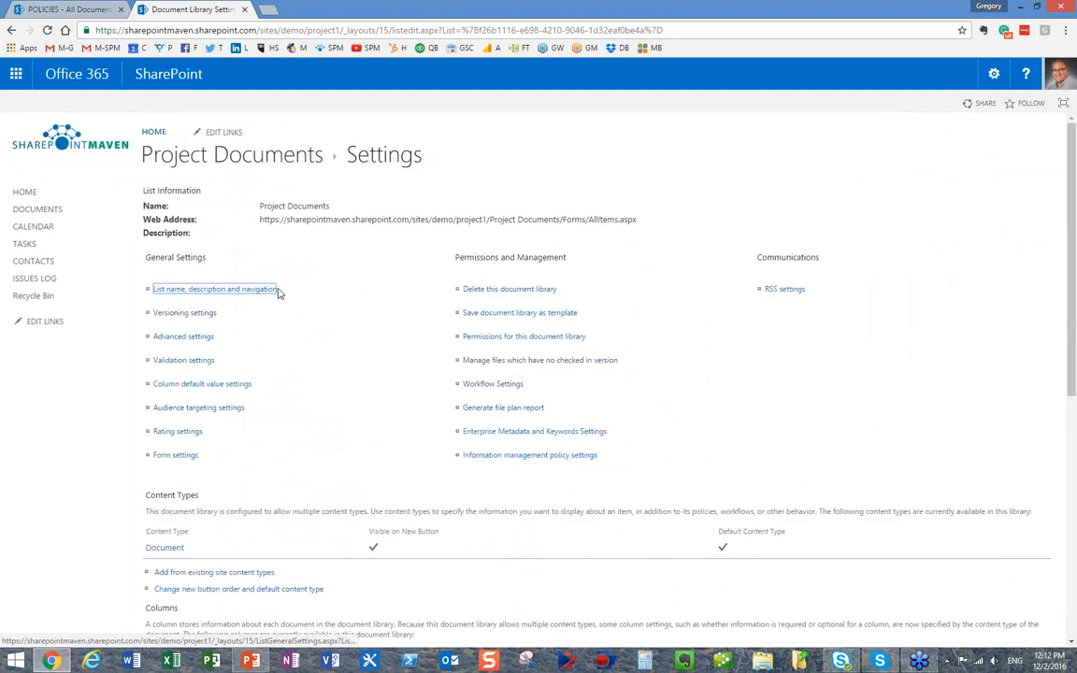
{"action": "left_click", "coordinate": [186, 314]}
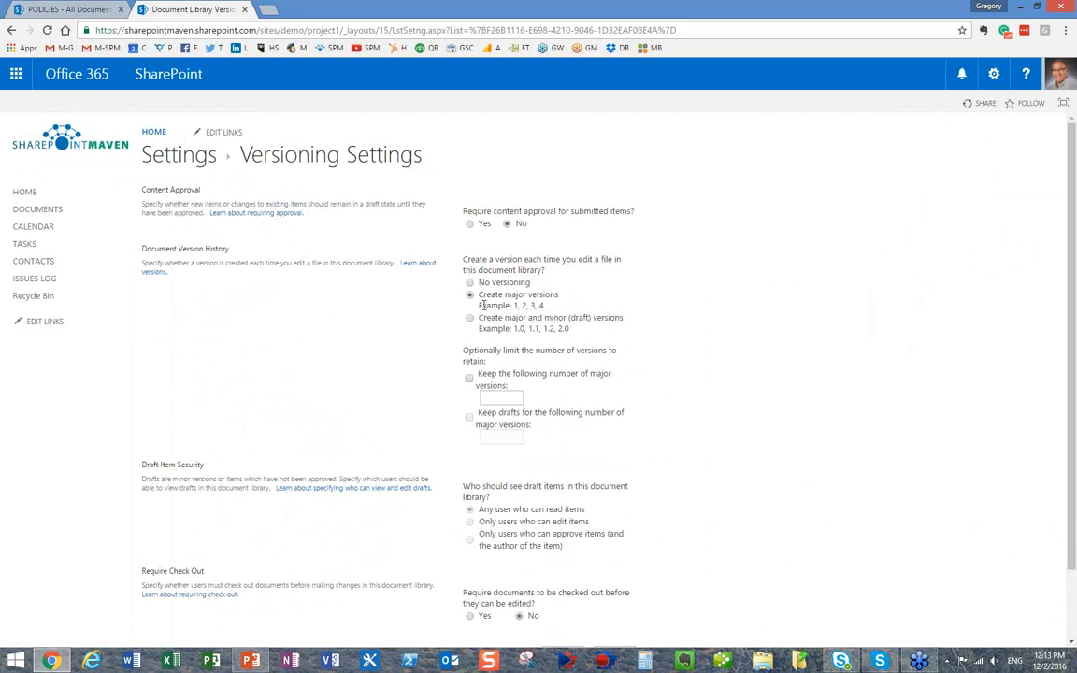
{"action": "scroll", "coordinate": [748, 370], "scroll_direction": "down", "scroll_amount": 2}
{"action": "left_click", "coordinate": [616, 577]}
{"action": "left_click", "coordinate": [1066, 186]}
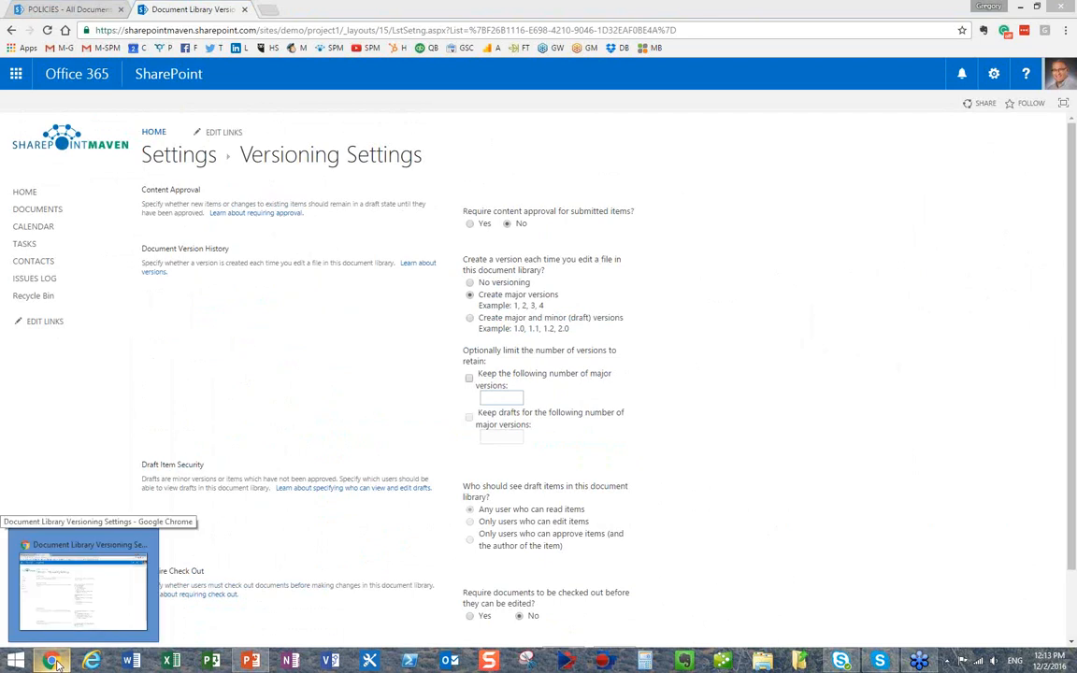
Leave the library settings for the Project Documents library and switch to the Agenda slide in PowerPoint
{"action": "left_click", "coordinate": [174, 162]}
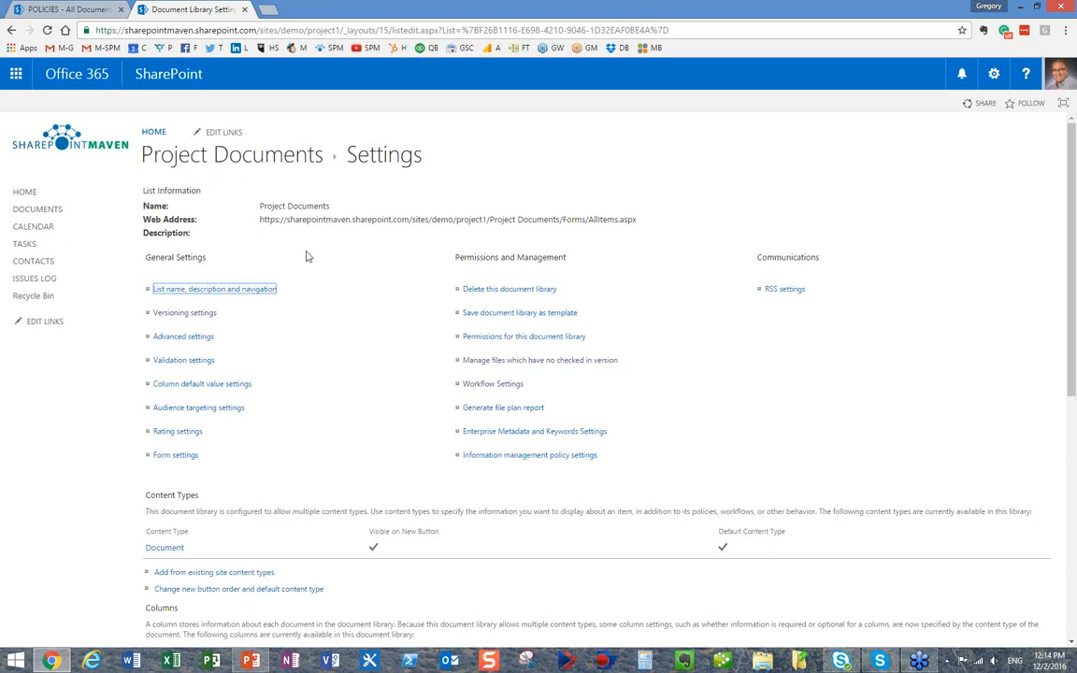
{"action": "key", "text": "alt+Tab"}
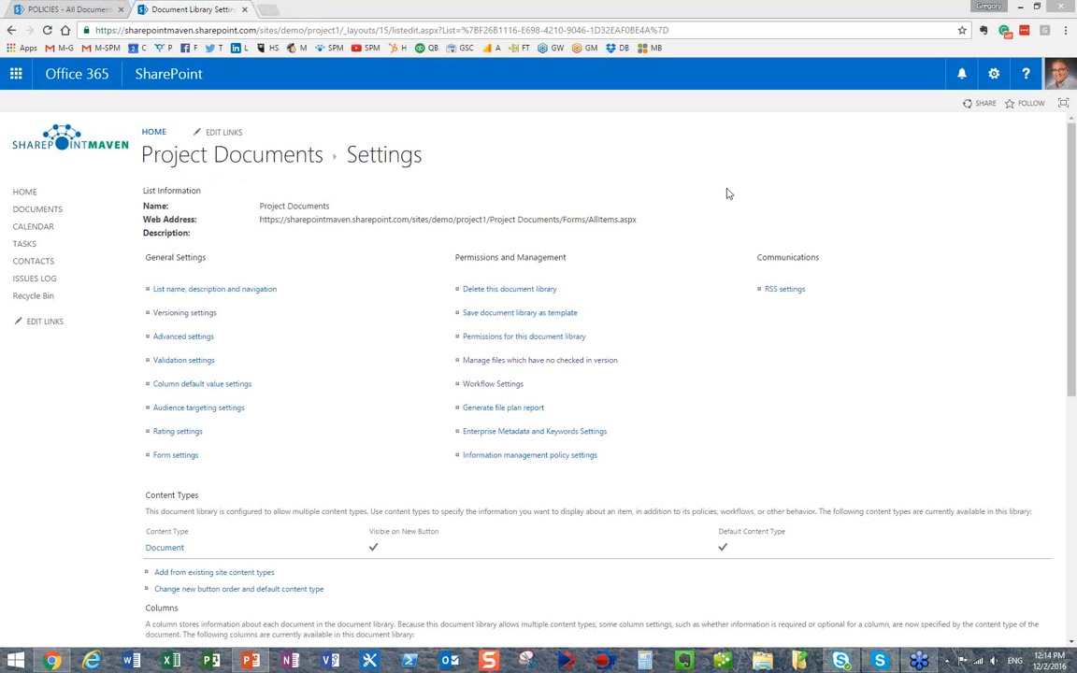
{"action": "left_click", "coordinate": [147, 151]}
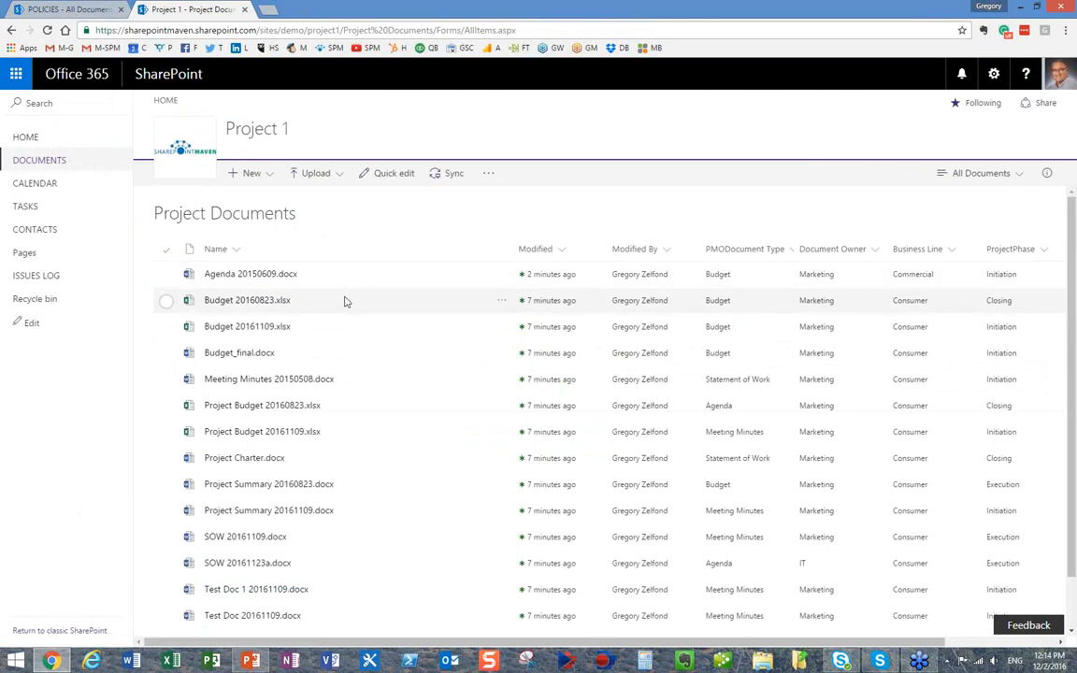
{"action": "left_click", "coordinate": [248, 661]}
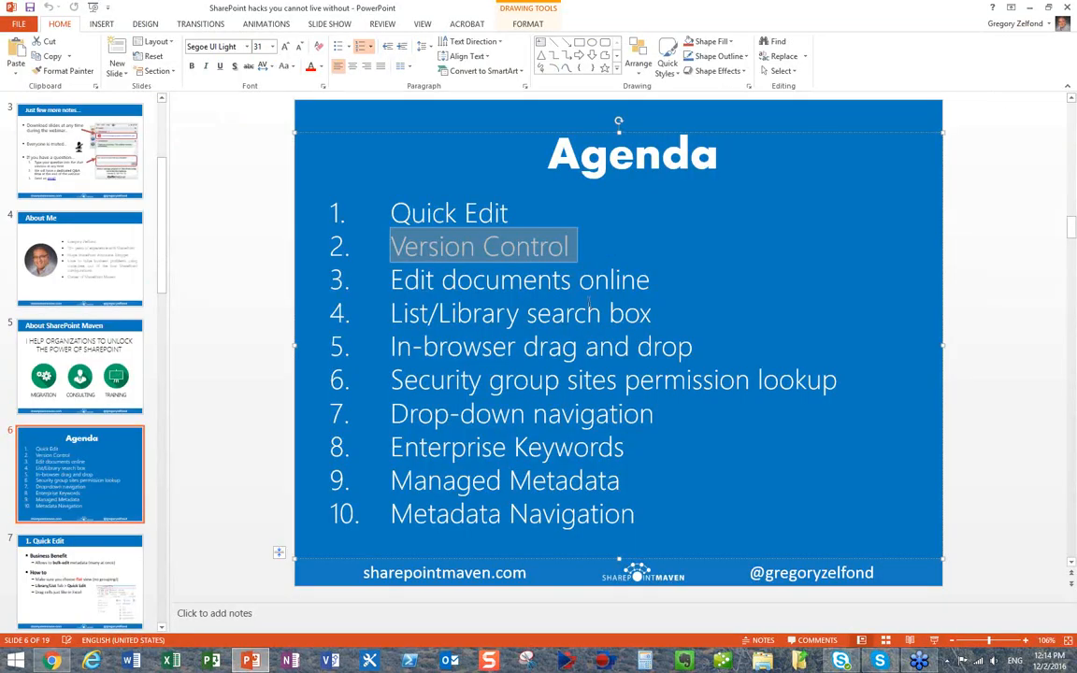
Highlight the "Edit documents online" item on the Agenda slide and switch to the Project Documents library in Chrome
{"action": "left_click", "coordinate": [573, 282]}
{"action": "left_click_drag", "start_coordinate": [652, 280], "coordinate": [438, 284]}
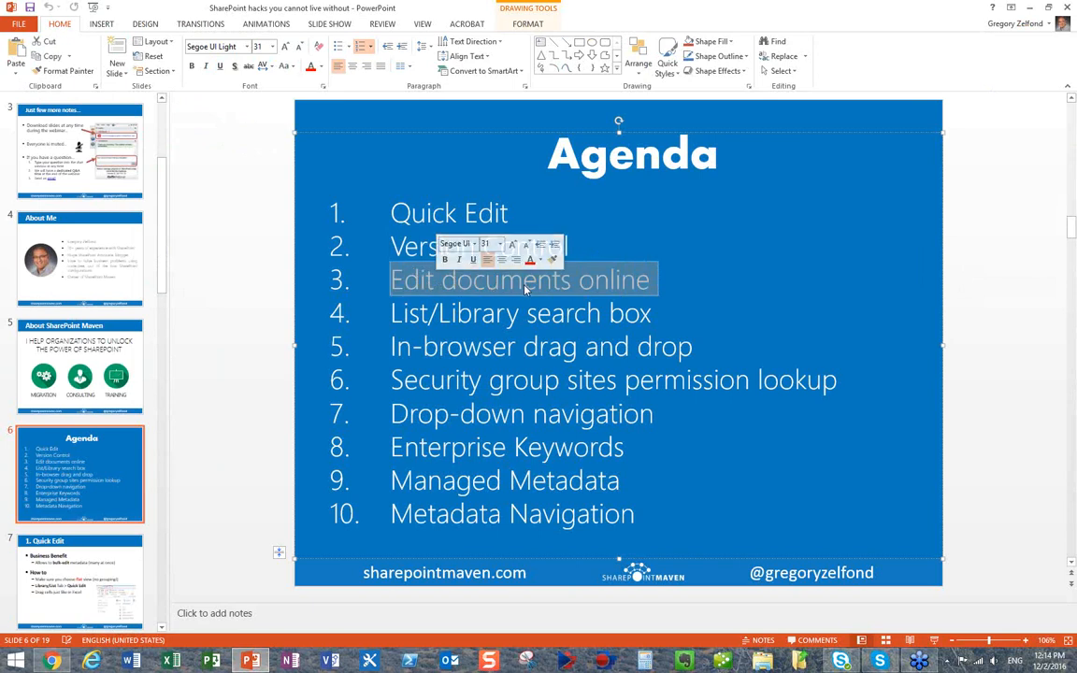
{"action": "left_click", "coordinate": [58, 661]}
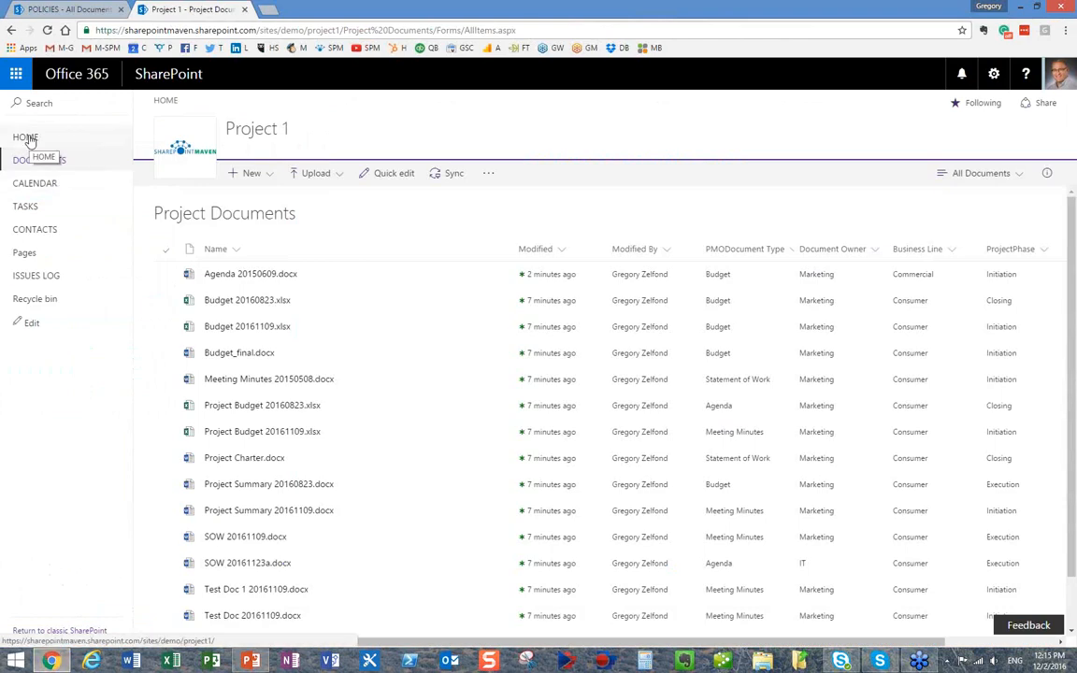
Review the available open options for Agenda 20150609.docx and Budget 20160823.xlsx in the Project Documents library
{"action": "right_click", "coordinate": [252, 278]}
{"action": "mouse_move", "coordinate": [260, 283]}
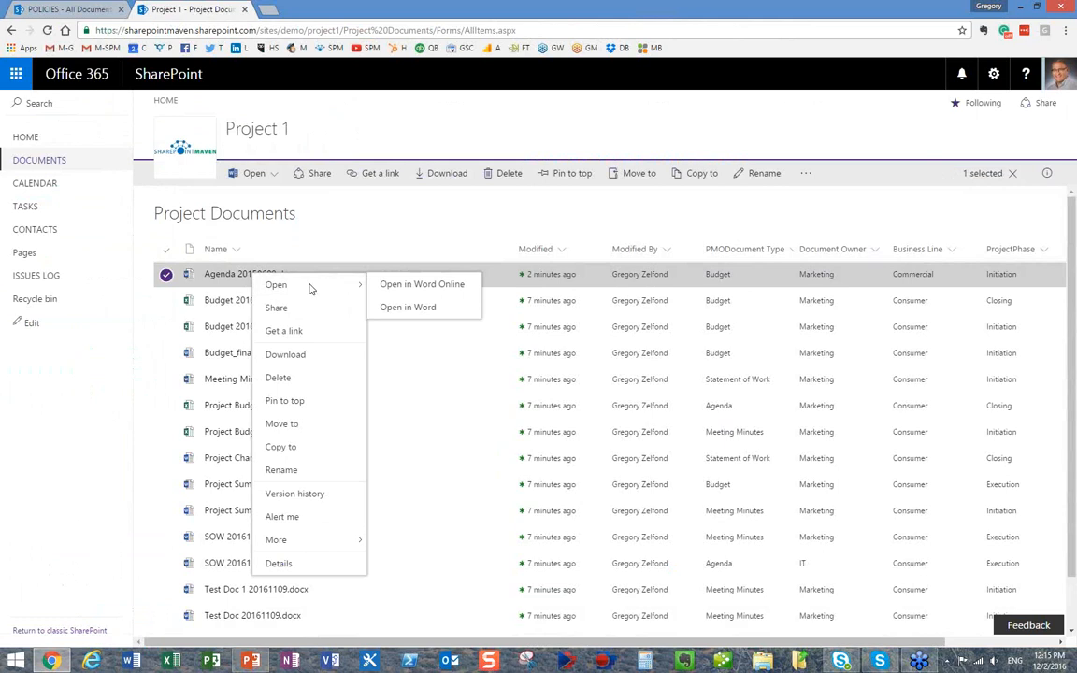
{"action": "left_click", "coordinate": [267, 259]}
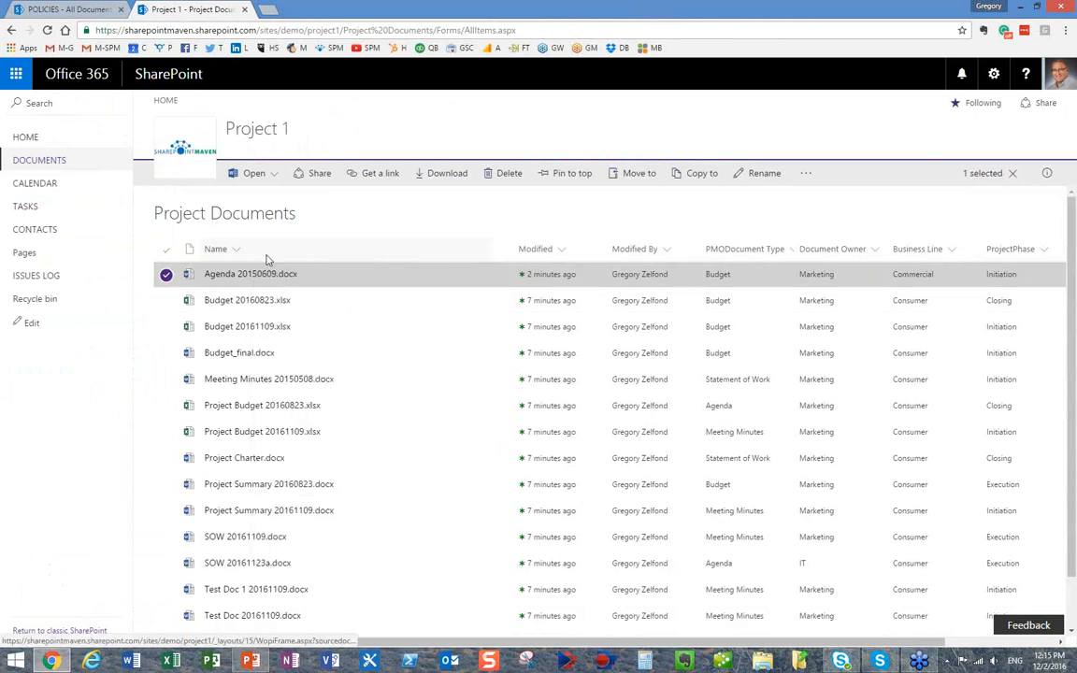
{"action": "right_click", "coordinate": [241, 303]}
{"action": "mouse_move", "coordinate": [281, 310]}
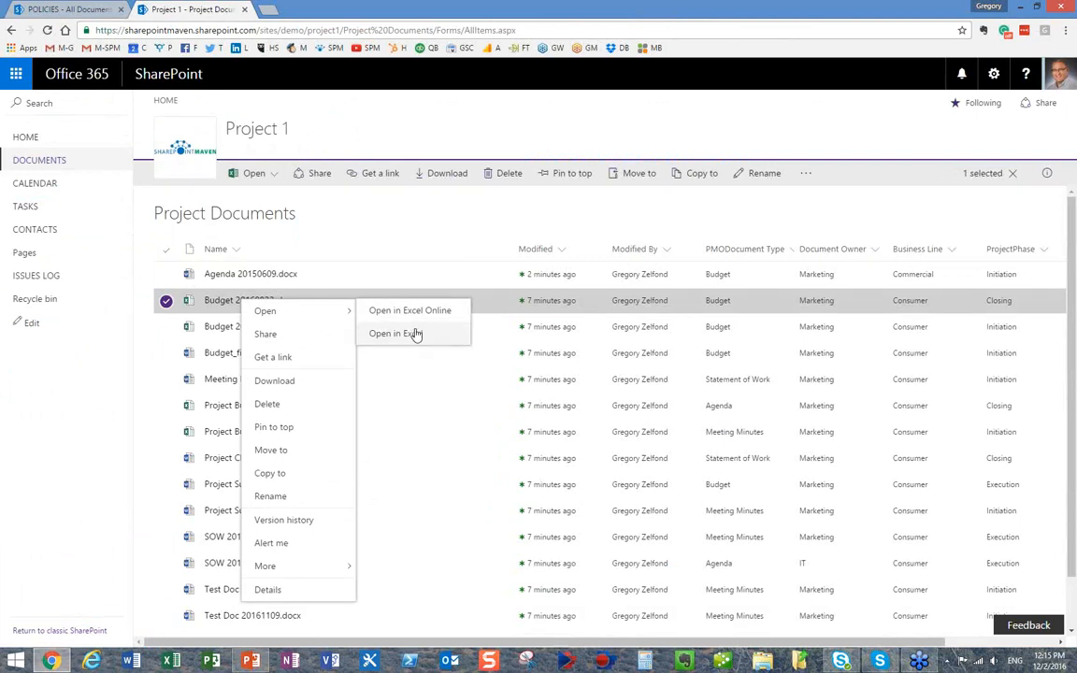
Open Agenda 20150609.docx from the Project Documents library in Word Online
{"action": "right_click", "coordinate": [248, 274]}
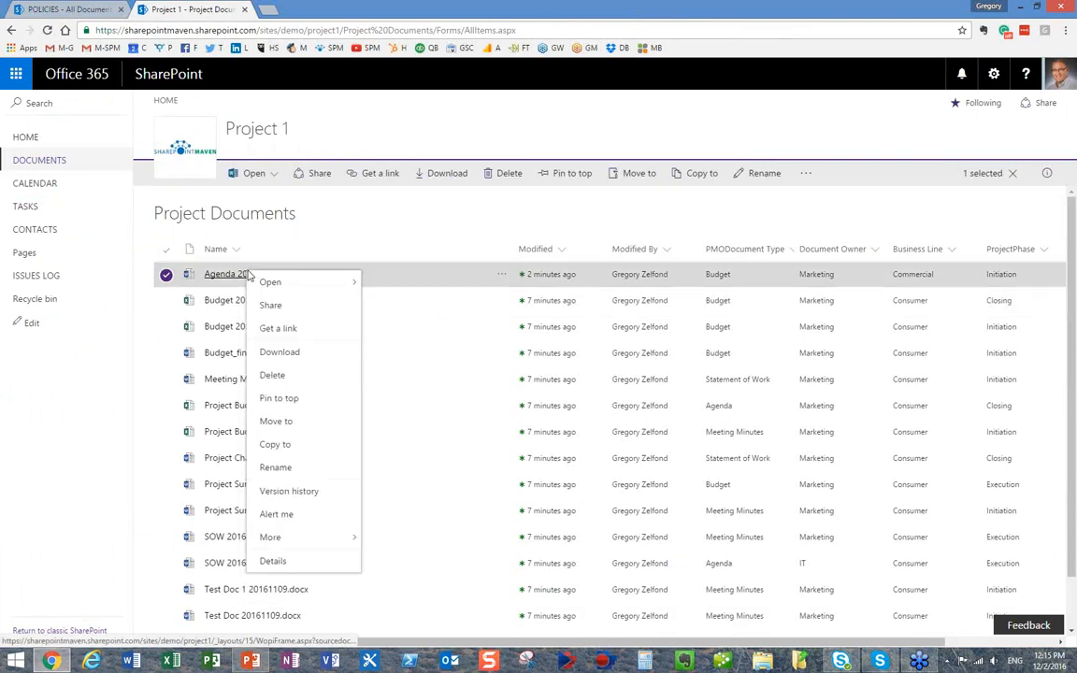
{"action": "mouse_move", "coordinate": [284, 281]}
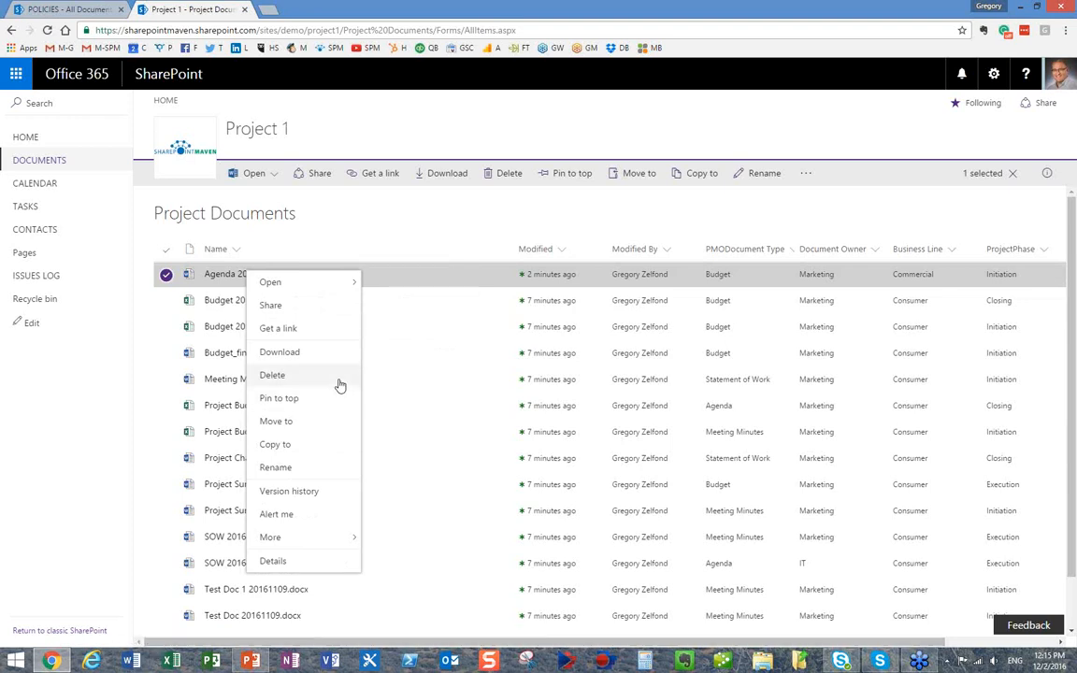
{"action": "mouse_move", "coordinate": [316, 282]}
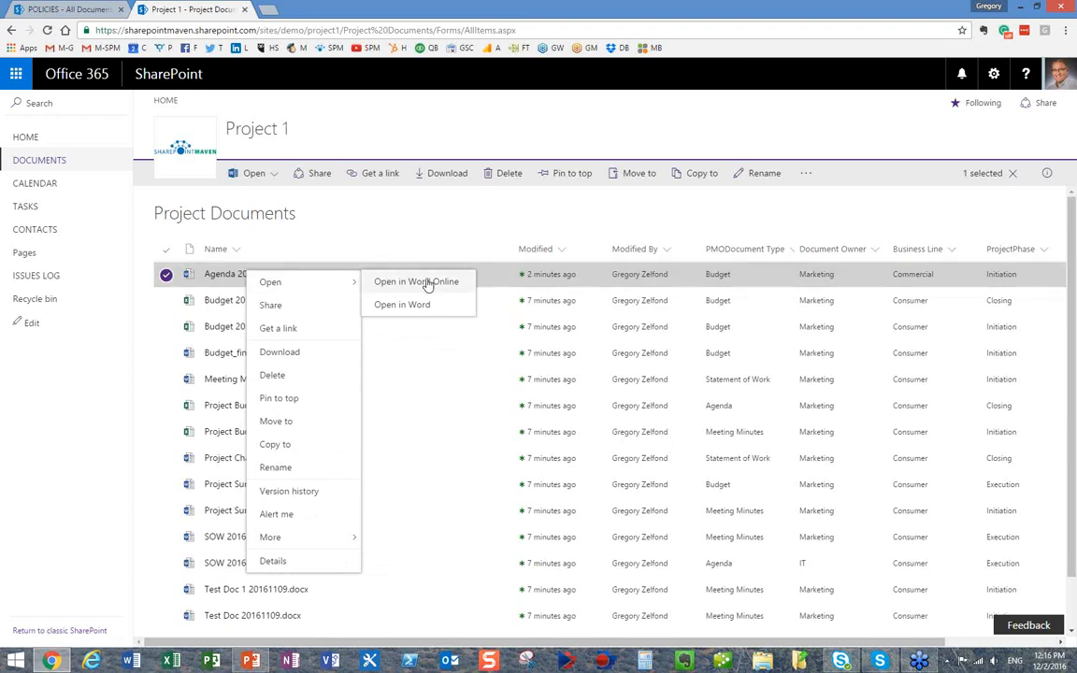
{"action": "left_click", "coordinate": [427, 285]}
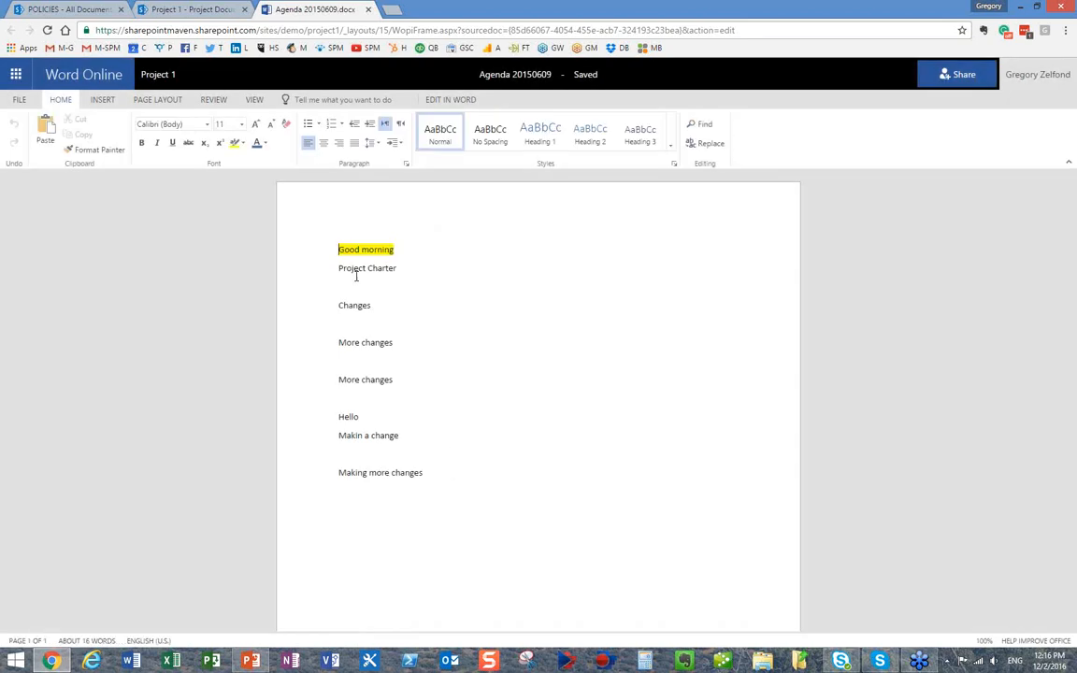
Add the text "Hello everyone" two lines below "Making more changes" at the end of the document
{"action": "left_click", "coordinate": [430, 474]}
{"action": "key", "text": "Return"}
{"action": "key", "text": "Return"}
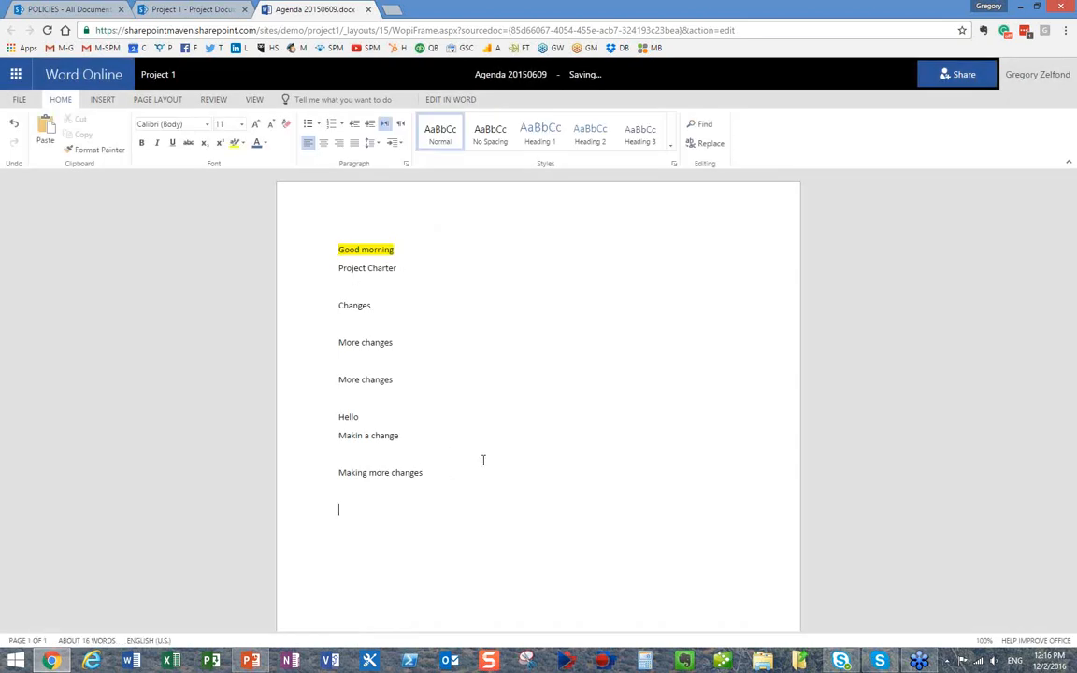
{"action": "type", "text": "Hello everyone"}
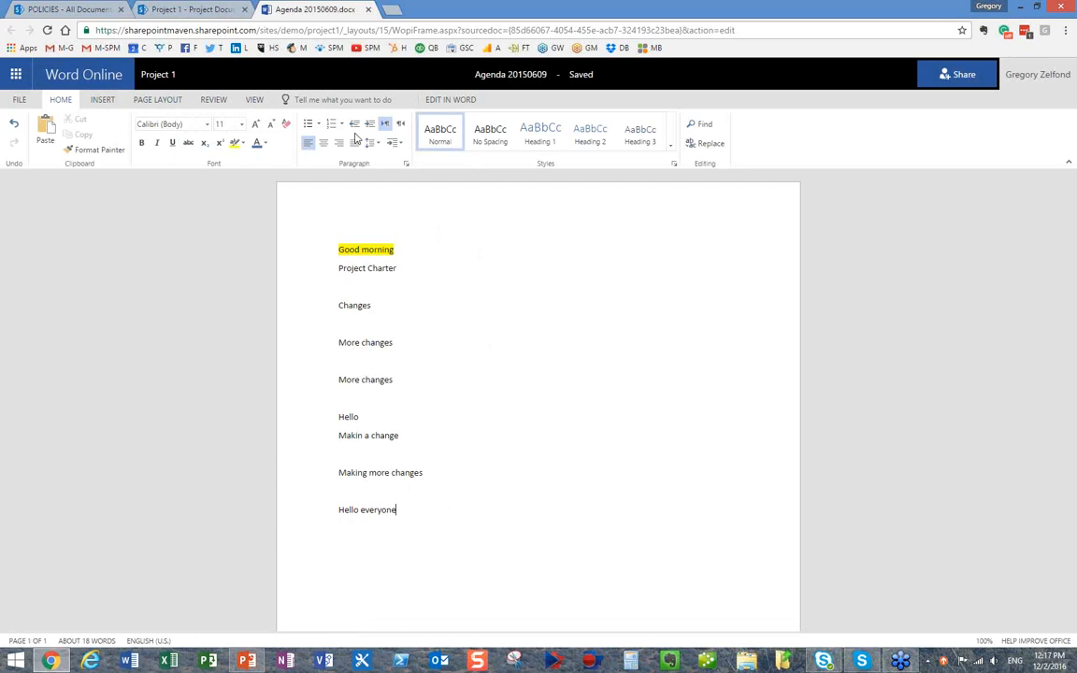
Look through the Insert and Page Layout tools in Word Online and return to the Home tools
{"action": "left_click", "coordinate": [101, 99]}
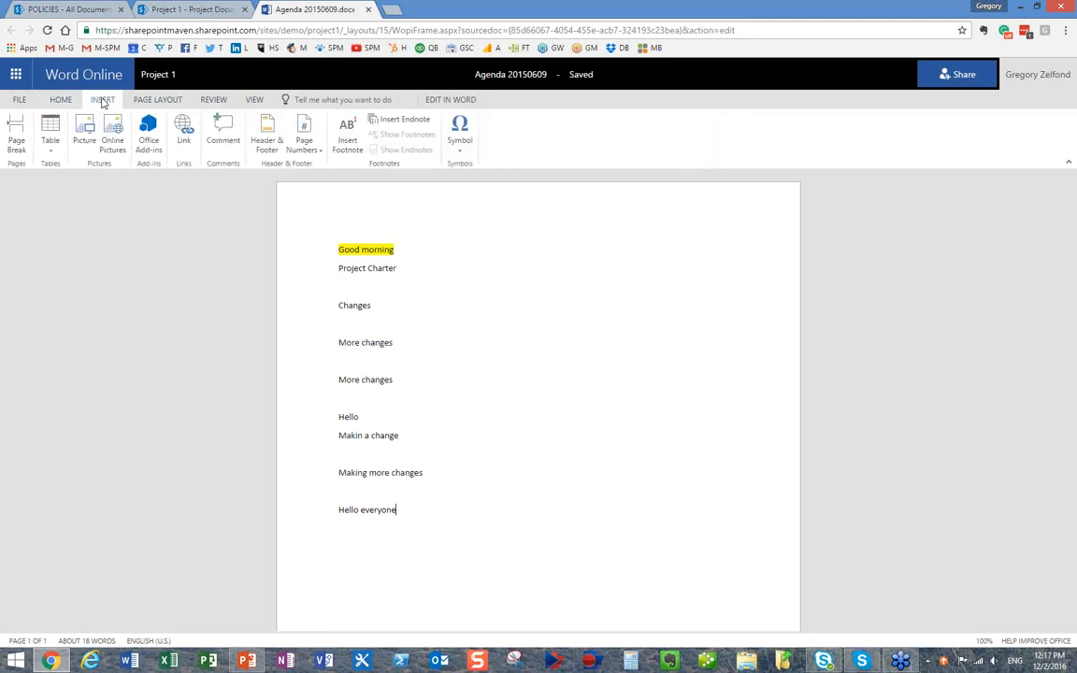
{"action": "left_click", "coordinate": [140, 98]}
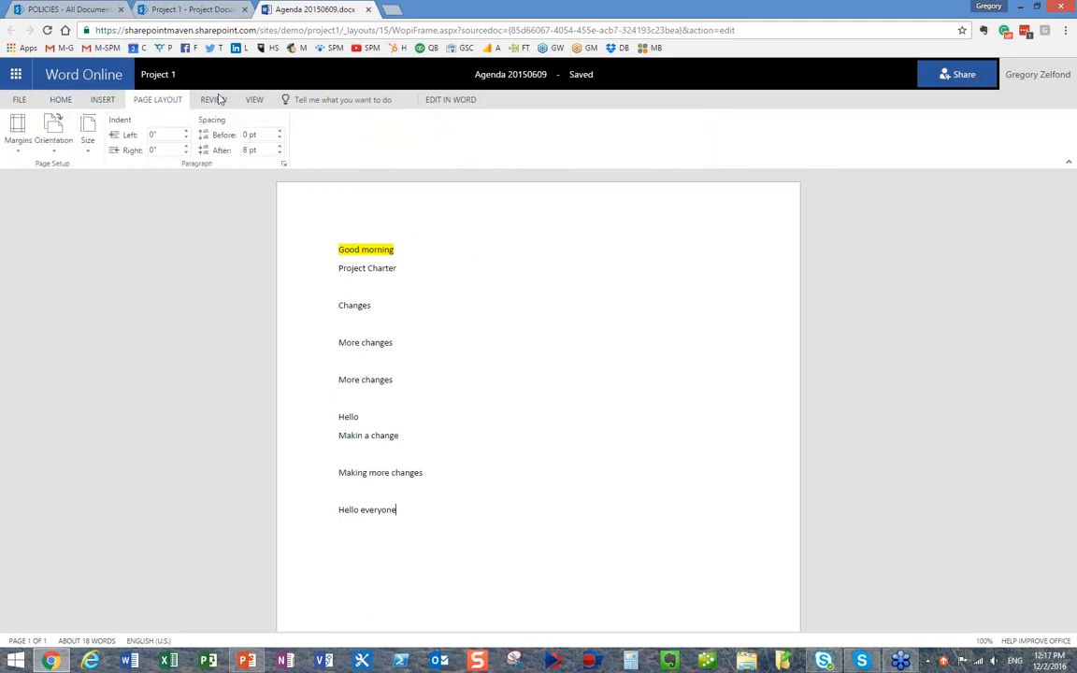
{"action": "left_click", "coordinate": [63, 99]}
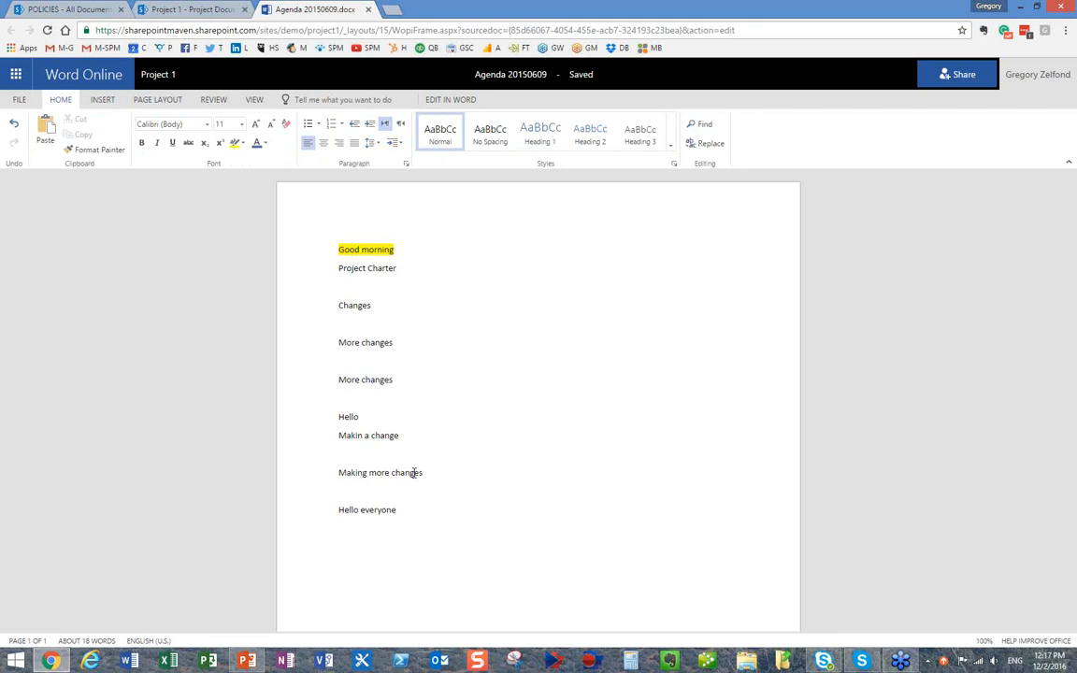
Append "some text hhhhh" after "Hello everyone" and close the document
{"action": "type", "text": "some te"}
{"action": "type", "text": "hhhhh"}
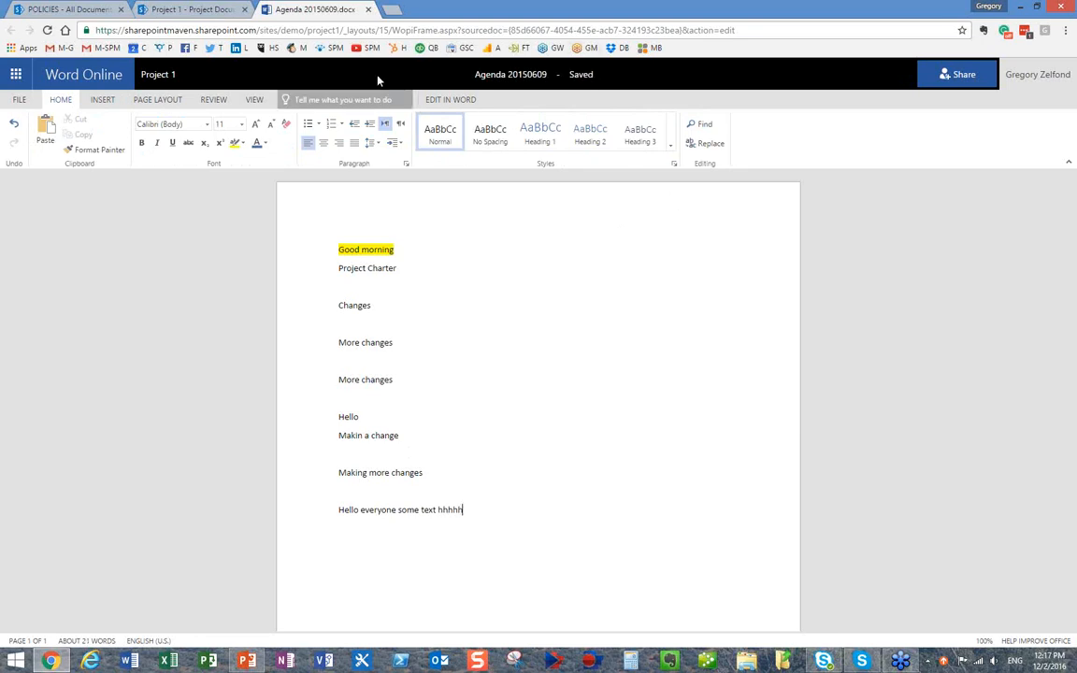
{"action": "left_click", "coordinate": [370, 10]}
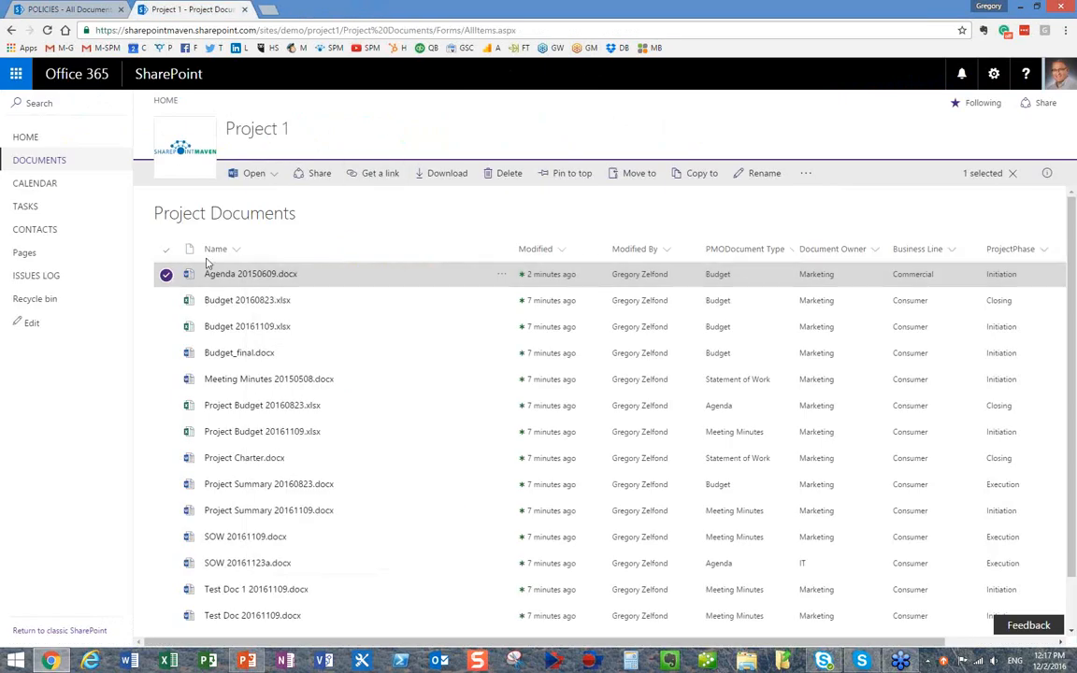
Clear the selection of Agenda 20150609.docx and reload the Project Documents library page
{"action": "left_click", "coordinate": [166, 276]}
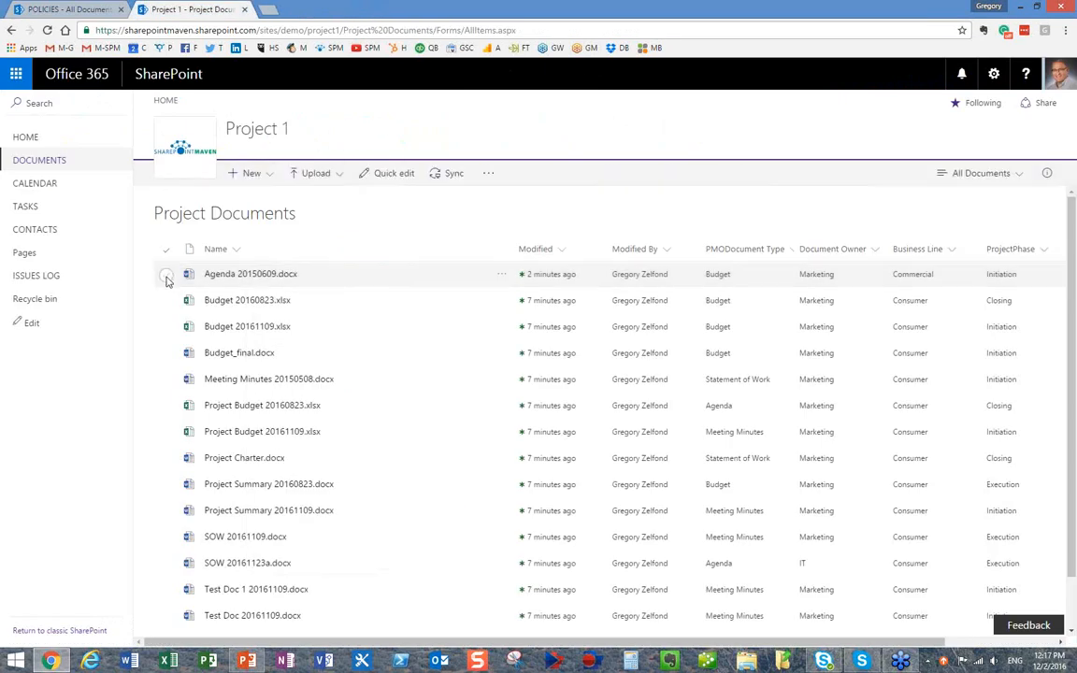
{"action": "right_click", "coordinate": [458, 137]}
{"action": "left_click", "coordinate": [508, 173]}
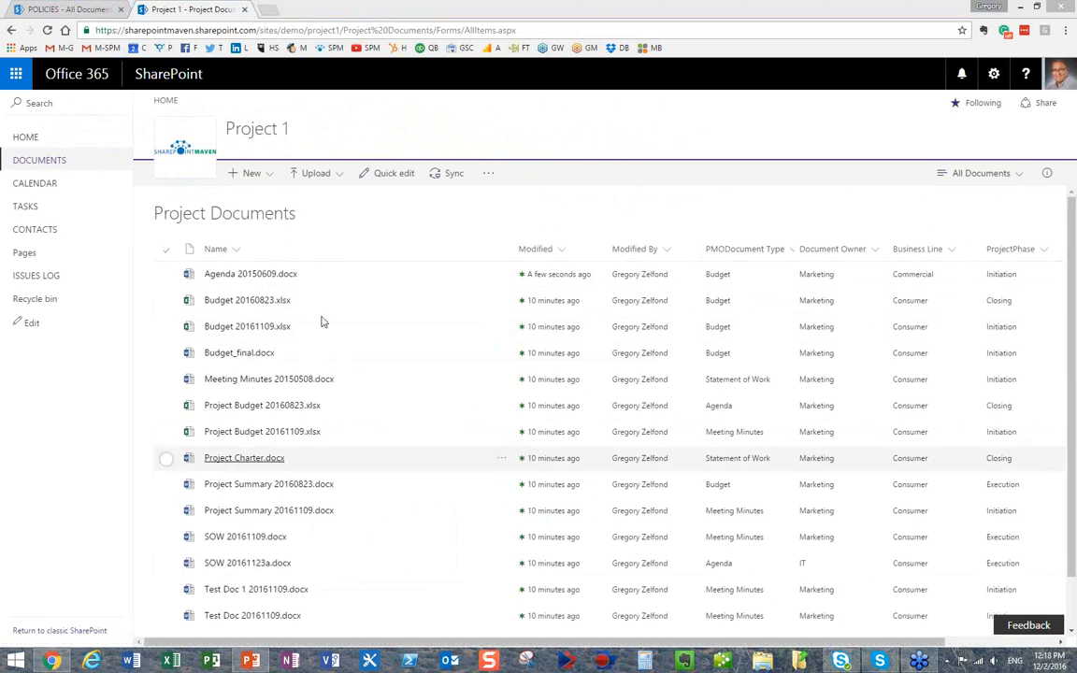
Reopen Agenda 20150609.docx in Word Online to check the saved edits, and close it again
{"action": "right_click", "coordinate": [285, 279]}
{"action": "mouse_move", "coordinate": [374, 283]}
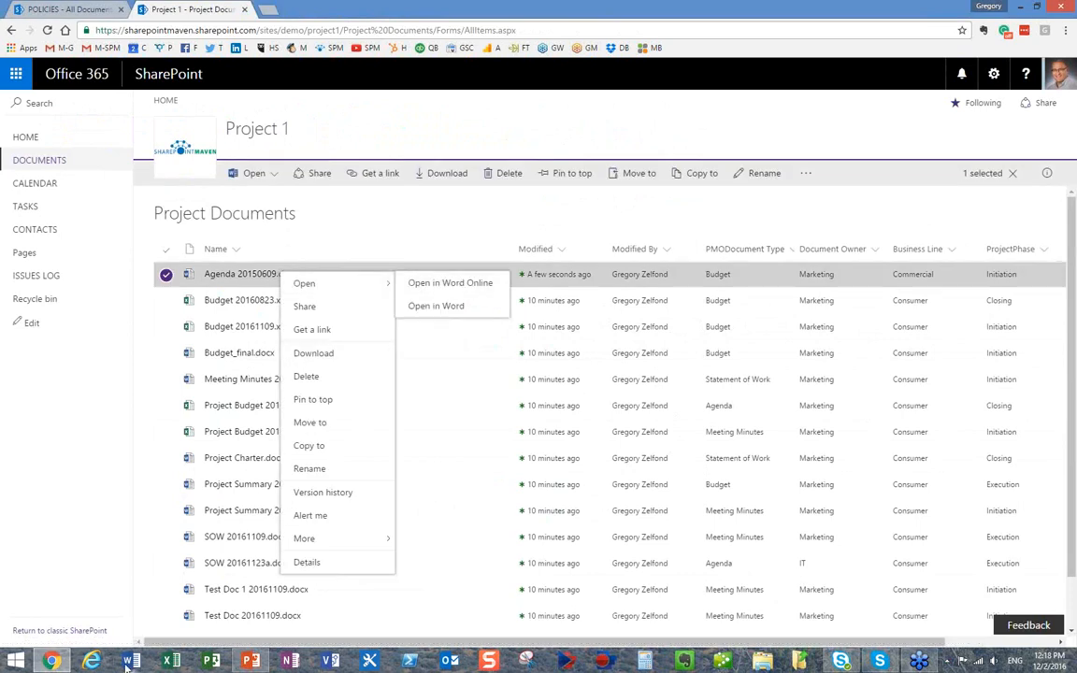
{"action": "left_click", "coordinate": [445, 284]}
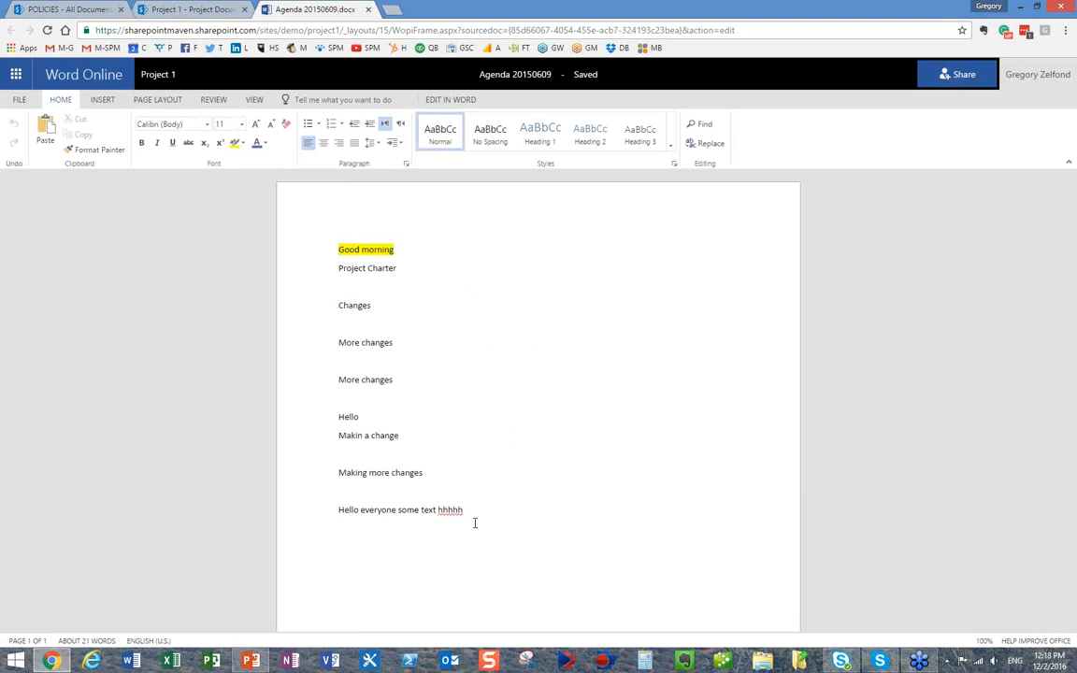
{"action": "left_click", "coordinate": [368, 10]}
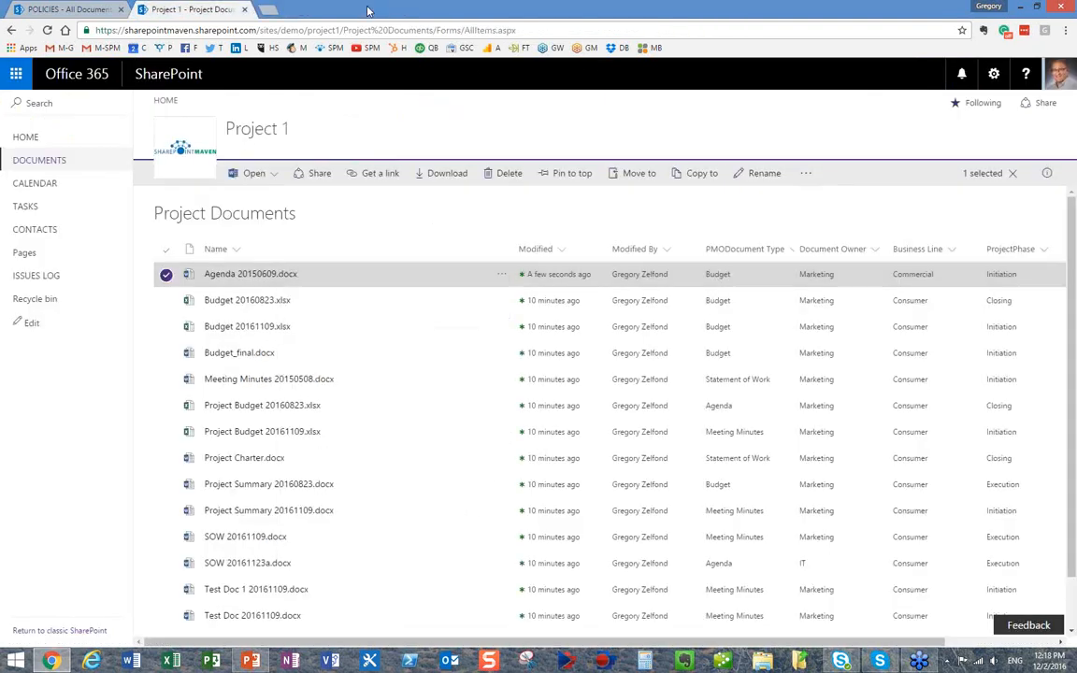
Switch to PowerPoint, highlight the "List/Library search box" item on the Agenda slide and return to Chrome
{"action": "left_click", "coordinate": [251, 662]}
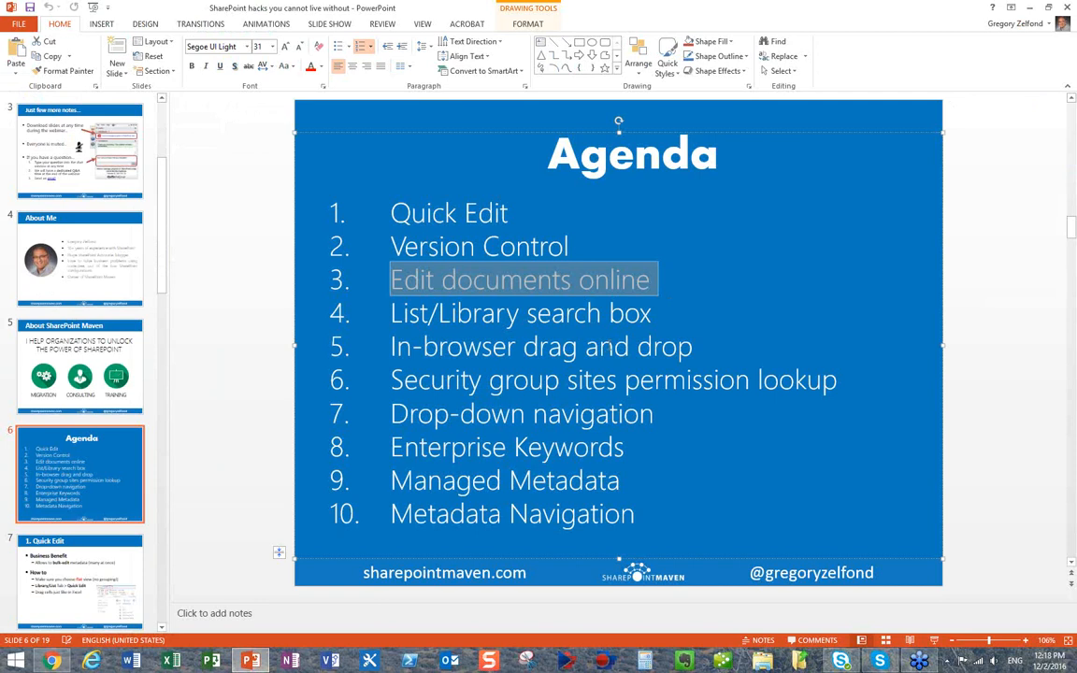
{"action": "left_click_drag", "start_coordinate": [661, 315], "coordinate": [475, 321]}
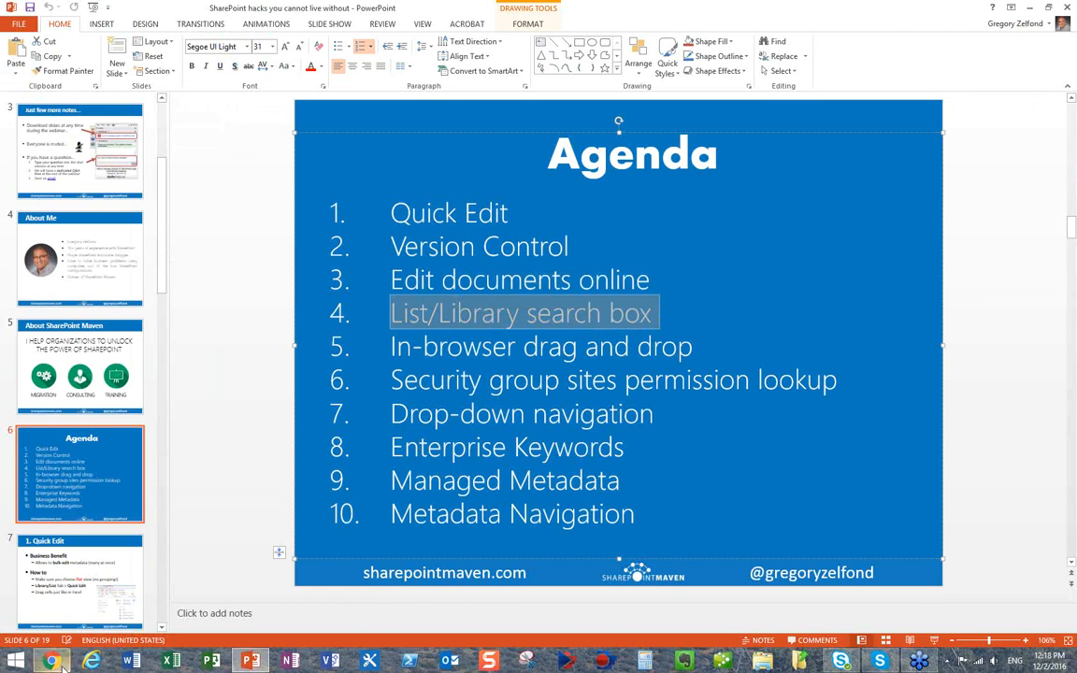
{"action": "left_click", "coordinate": [53, 661]}
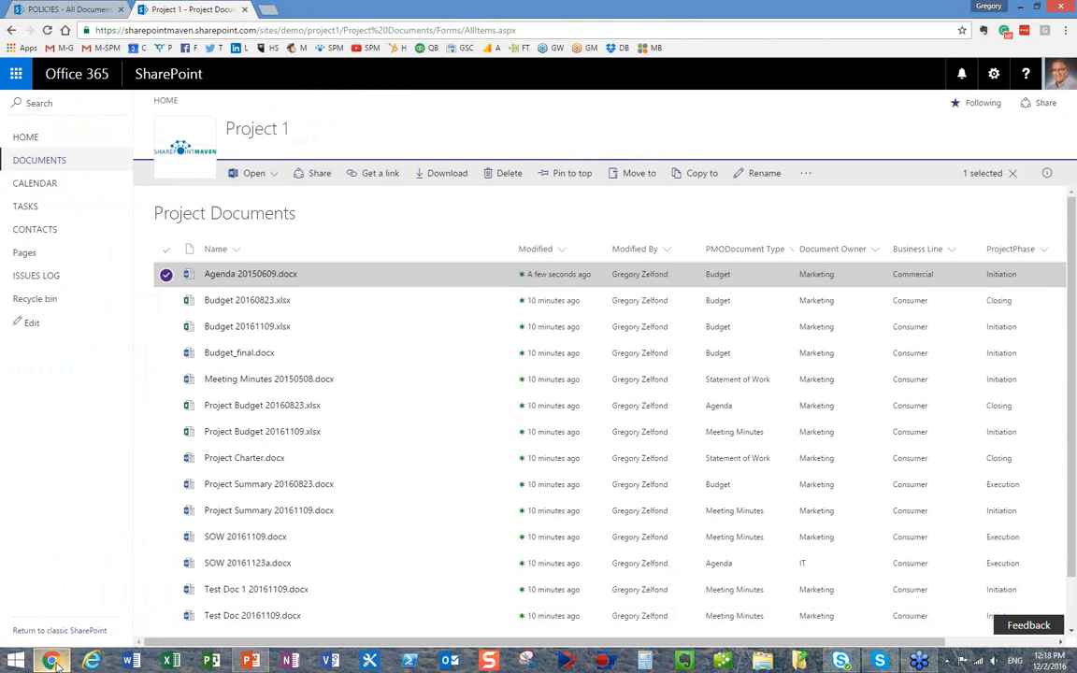
Reload the Project Documents library, search for "agend", review the suggested files and clear the search
{"action": "left_click", "coordinate": [33, 161]}
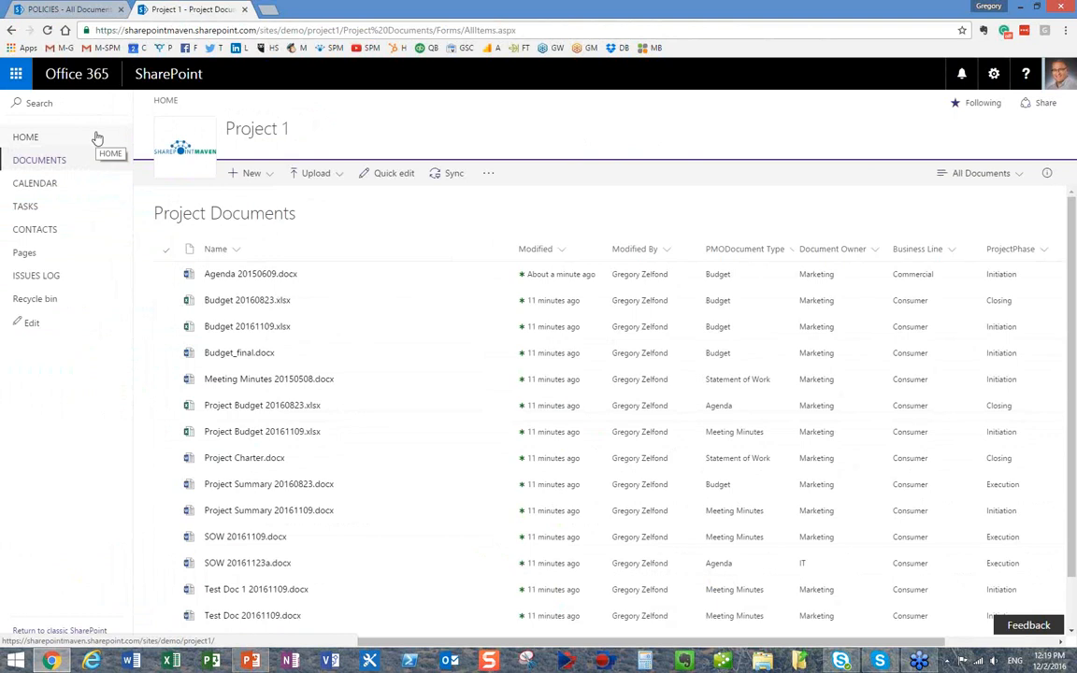
{"action": "left_click", "coordinate": [52, 102]}
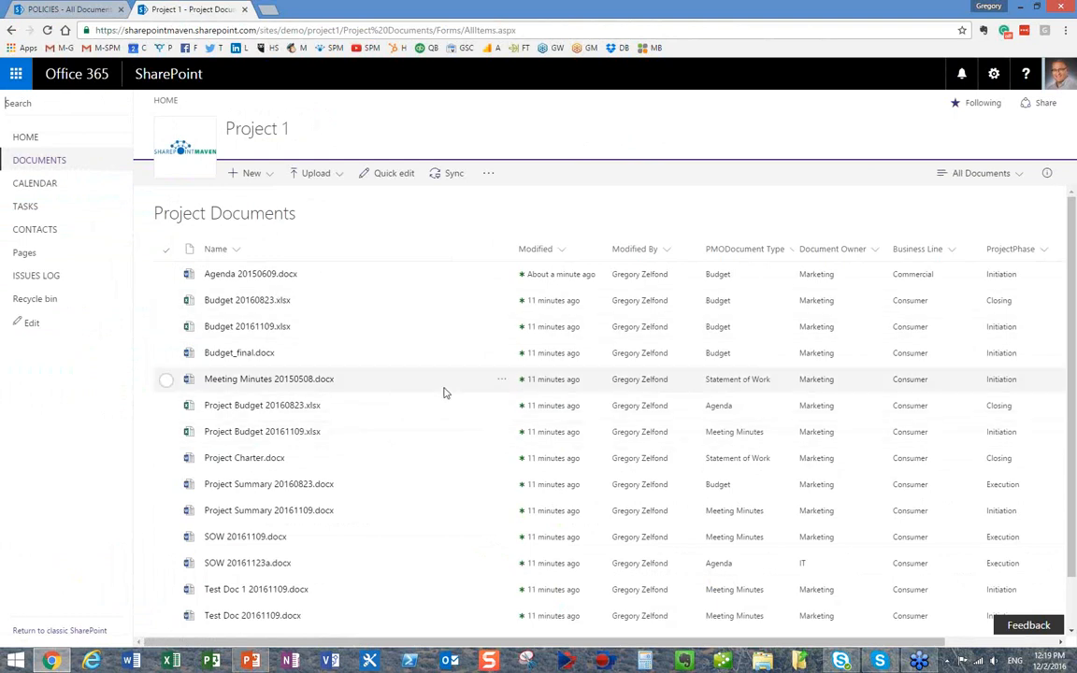
{"action": "type", "text": "a"}
{"action": "type", "text": "end"}
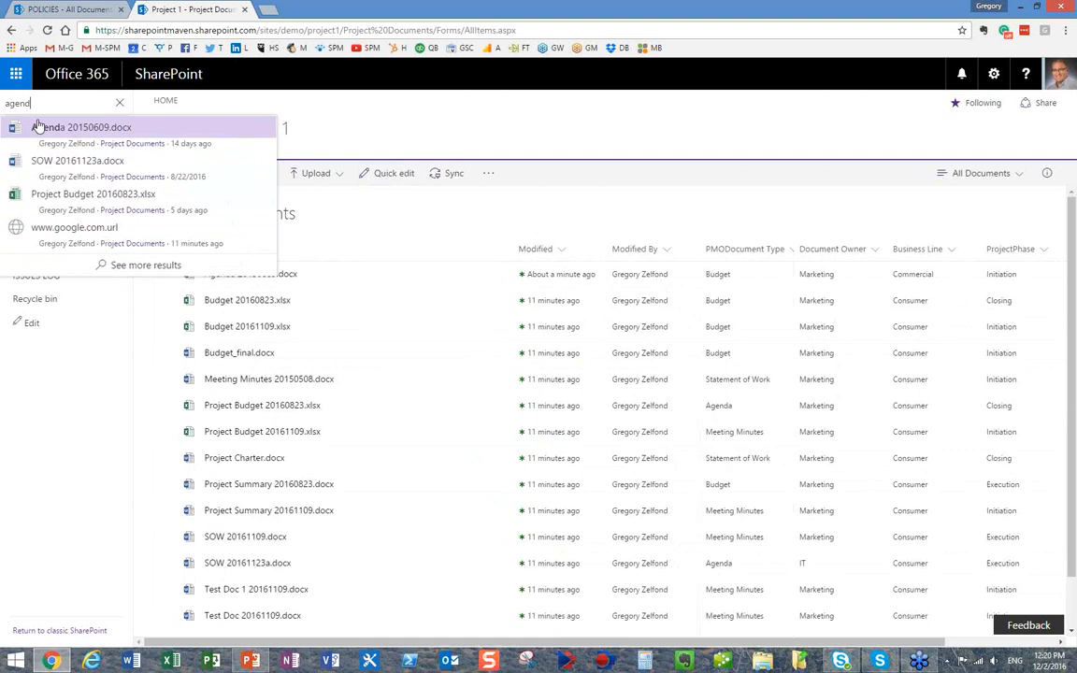
{"action": "left_click", "coordinate": [120, 104]}
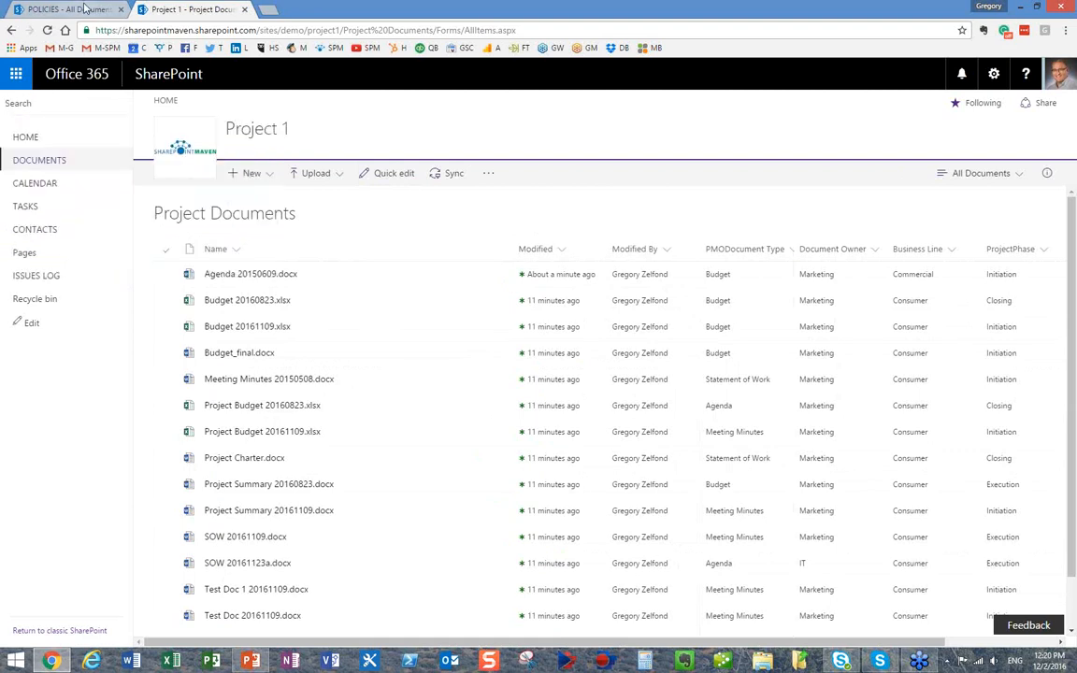
Switch to the POLICIES library and search its files for "veh*"
{"action": "left_click", "coordinate": [77, 9]}
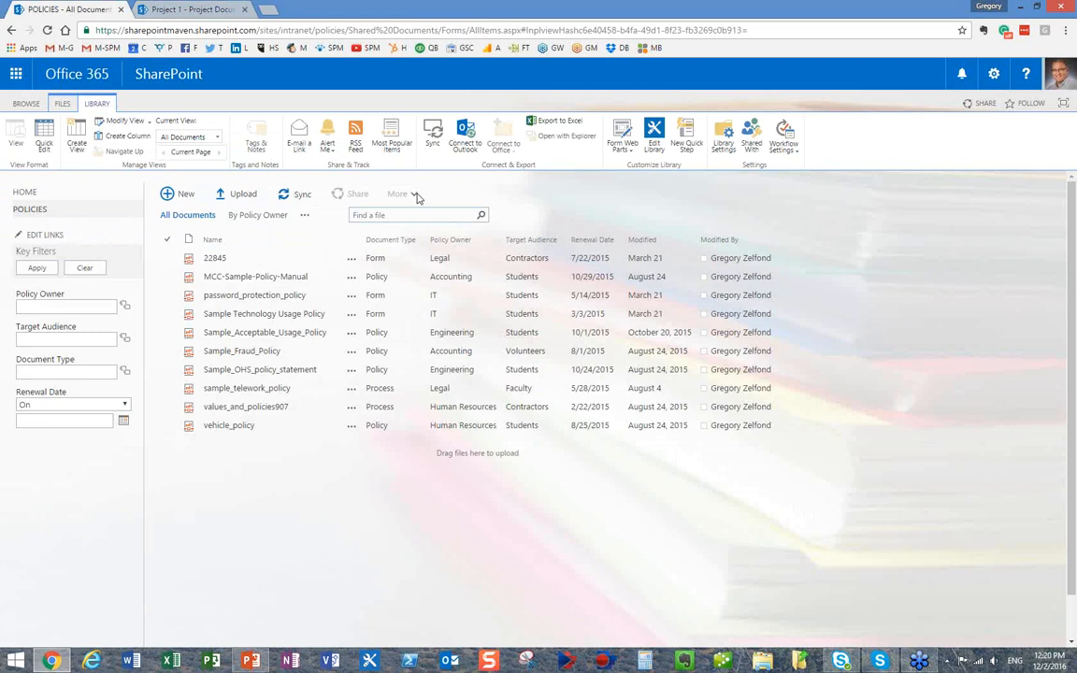
{"action": "left_click", "coordinate": [372, 215]}
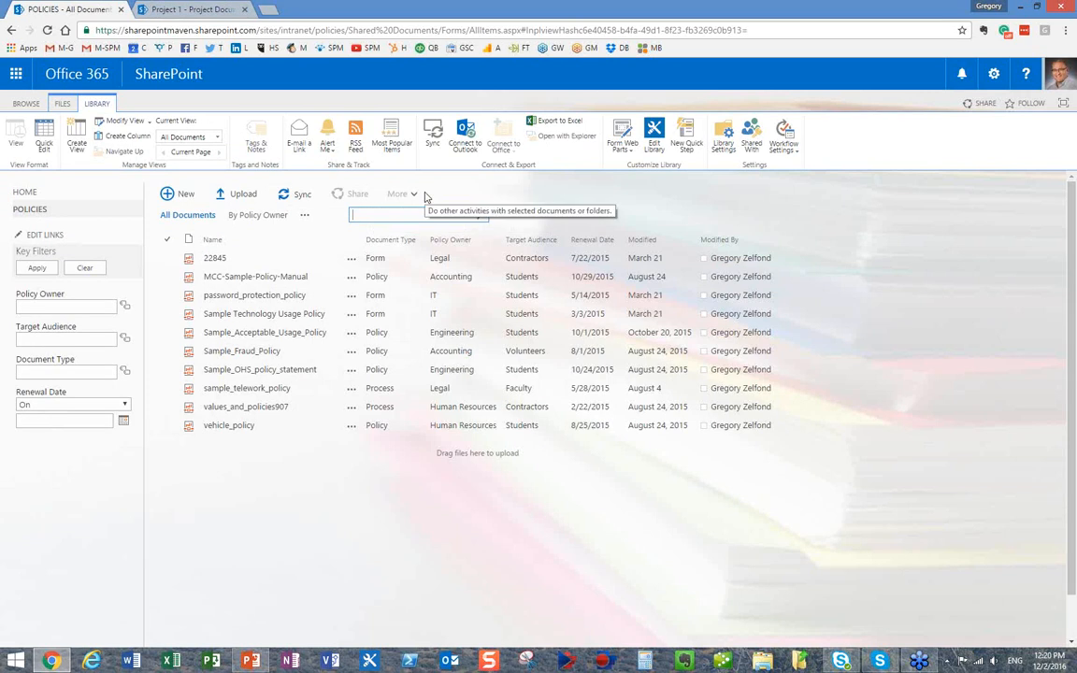
{"action": "type", "text": "veh*"}
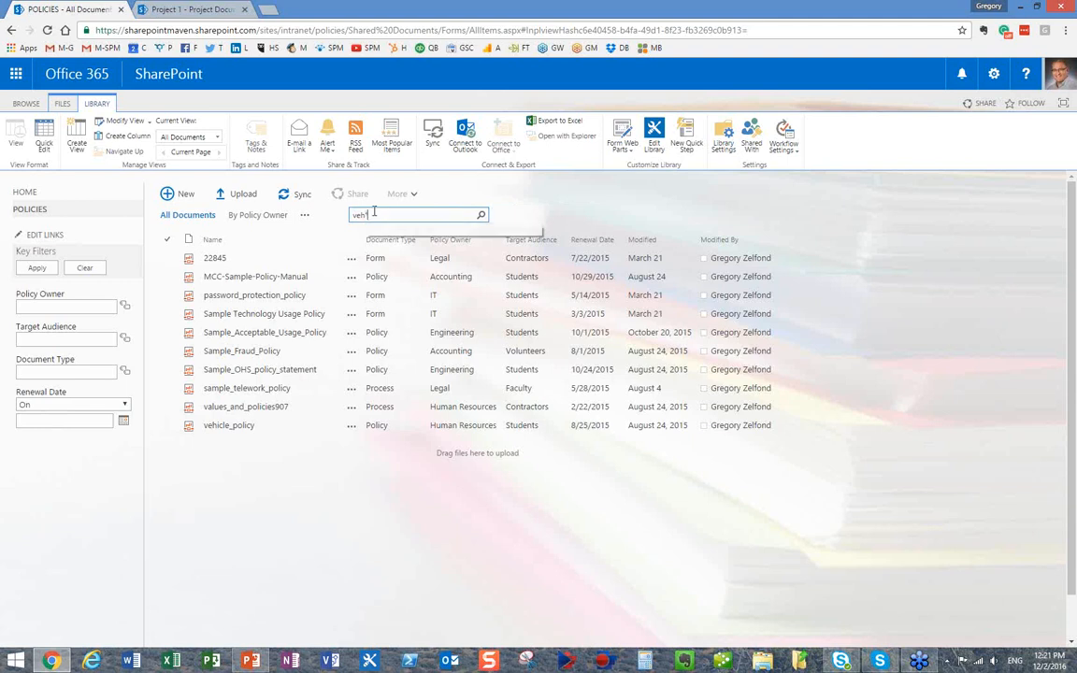
{"action": "left_click", "coordinate": [481, 217]}
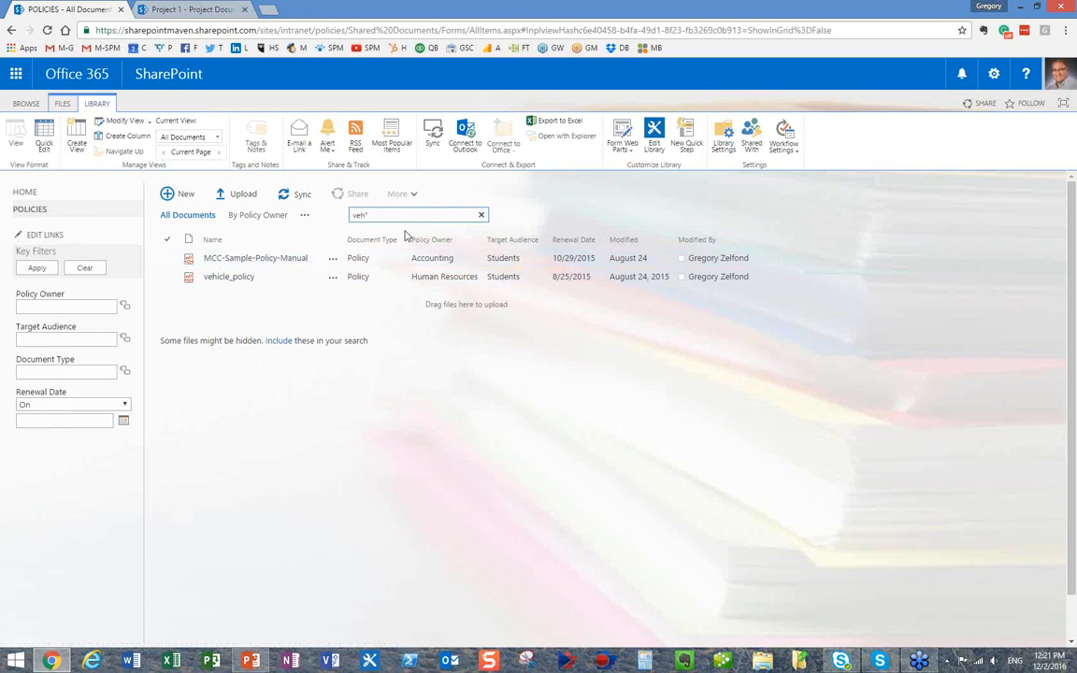
{"action": "left_click", "coordinate": [1069, 188]}
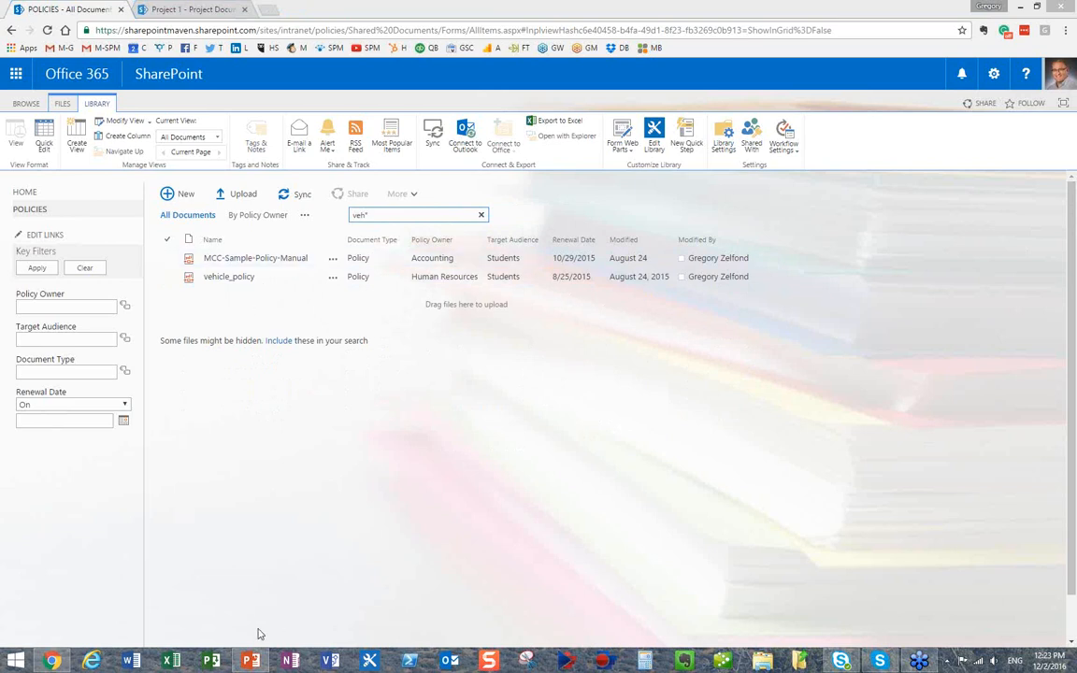
Switch to the Agenda slide in PowerPoint and place the text cursor after the "In-browser drag and drop" item
{"action": "left_click", "coordinate": [252, 662]}
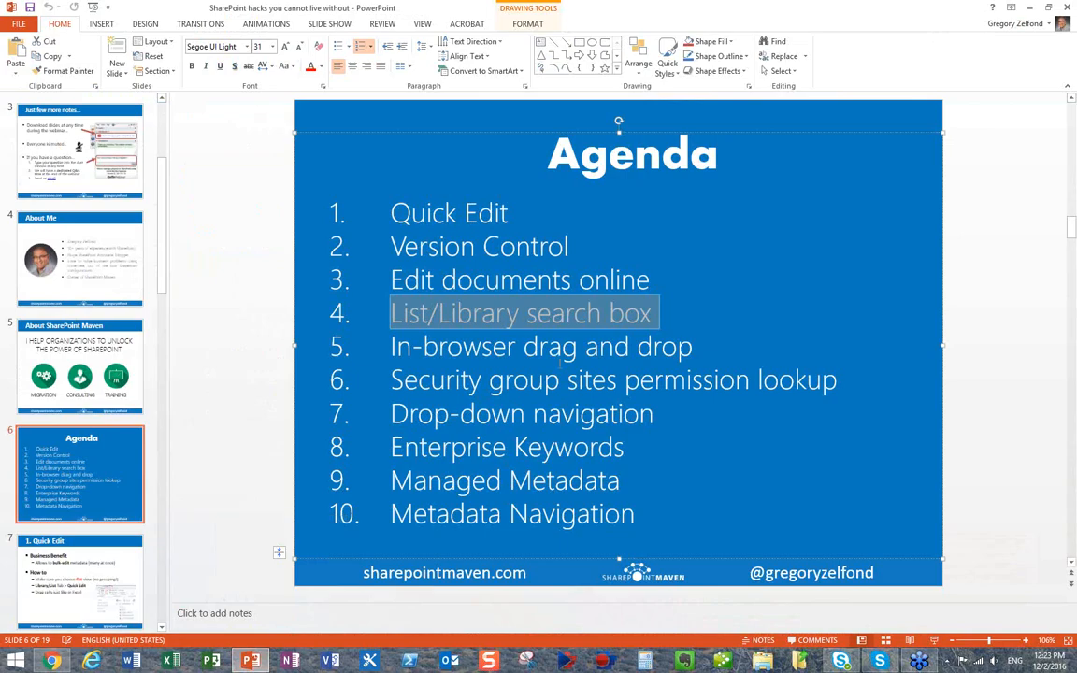
{"action": "left_click", "coordinate": [697, 350]}
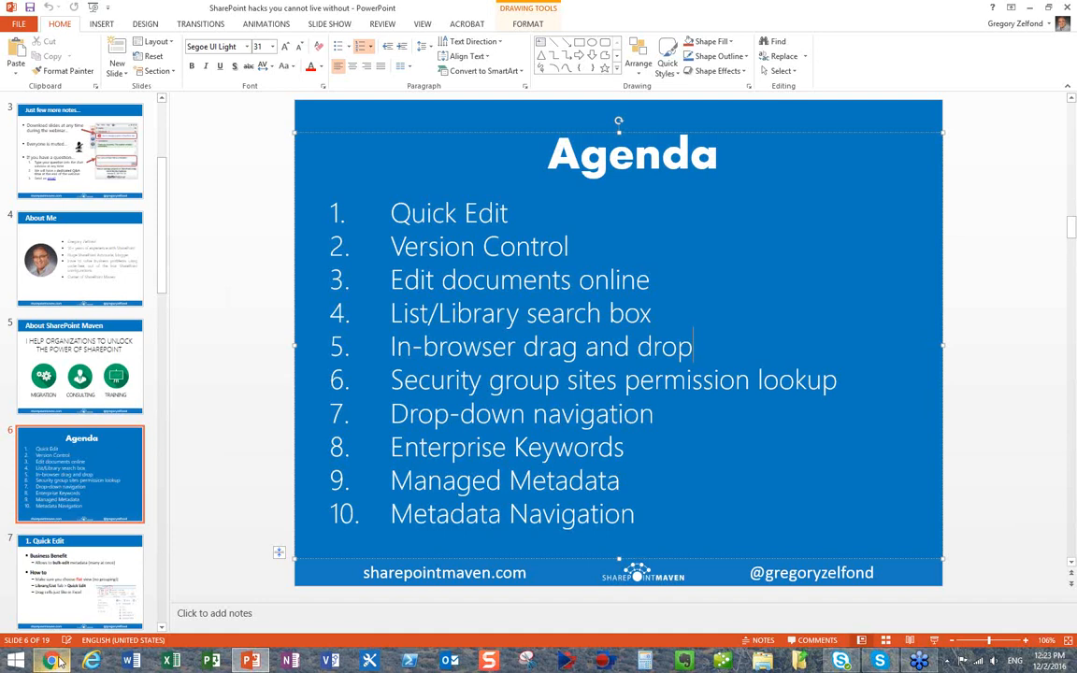
Switch to Chrome and open the INVOICES folder in the Accounting department site's Documents library
{"action": "mouse_move", "coordinate": [57, 662]}
{"action": "left_click", "coordinate": [57, 662]}
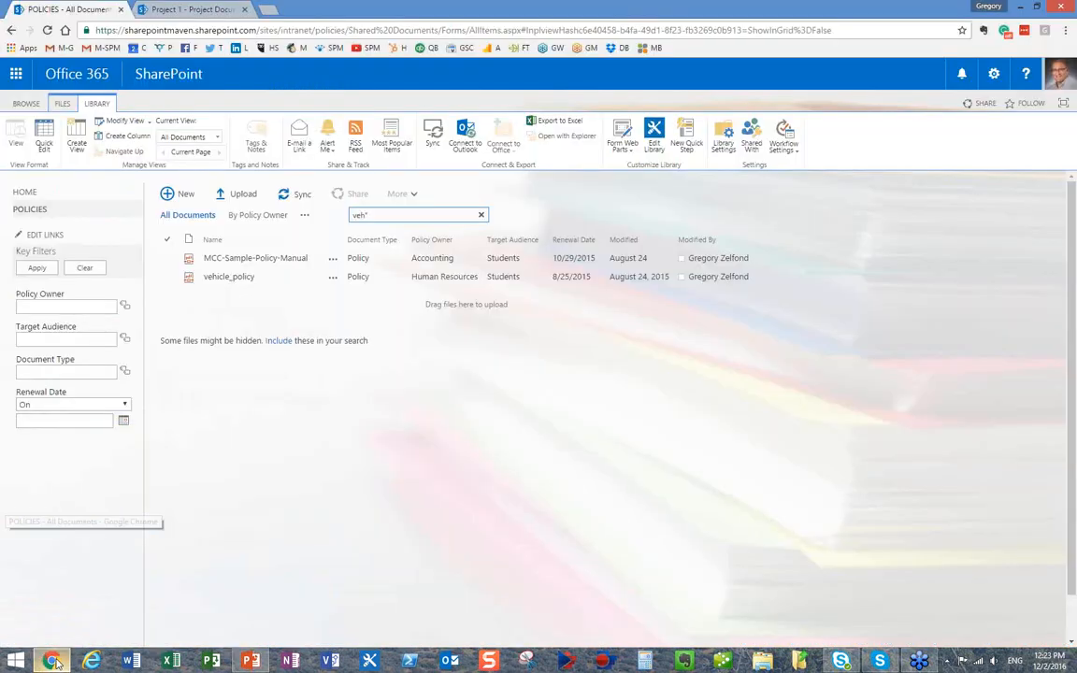
{"action": "left_click", "coordinate": [27, 208]}
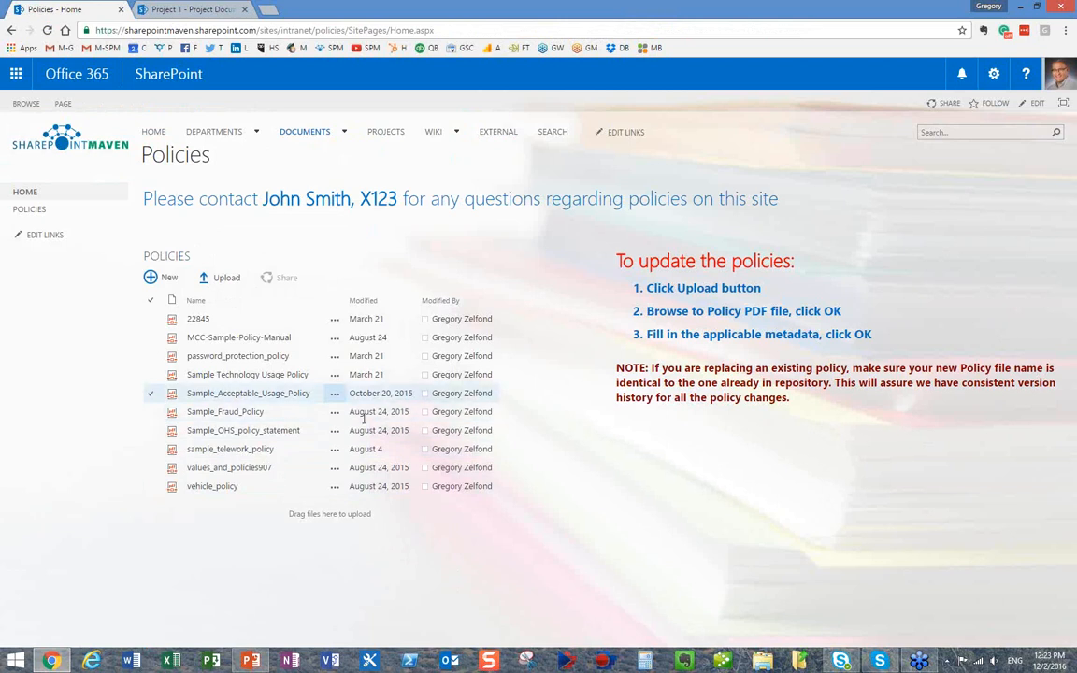
{"action": "mouse_move", "coordinate": [239, 132]}
{"action": "left_click", "coordinate": [214, 158]}
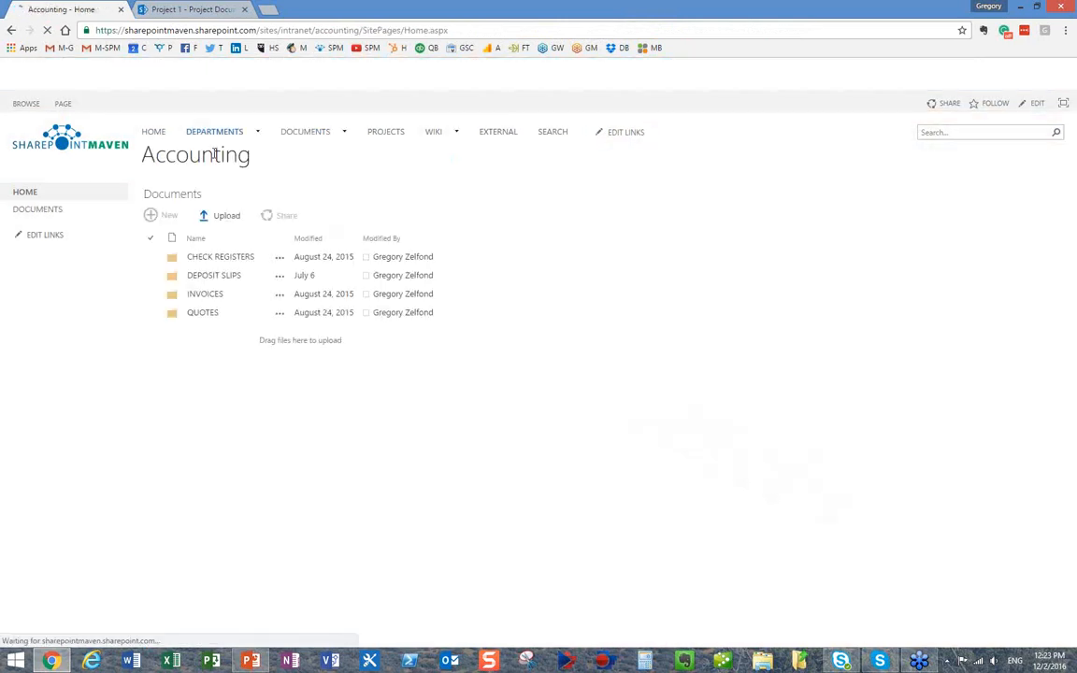
{"action": "left_click", "coordinate": [175, 194]}
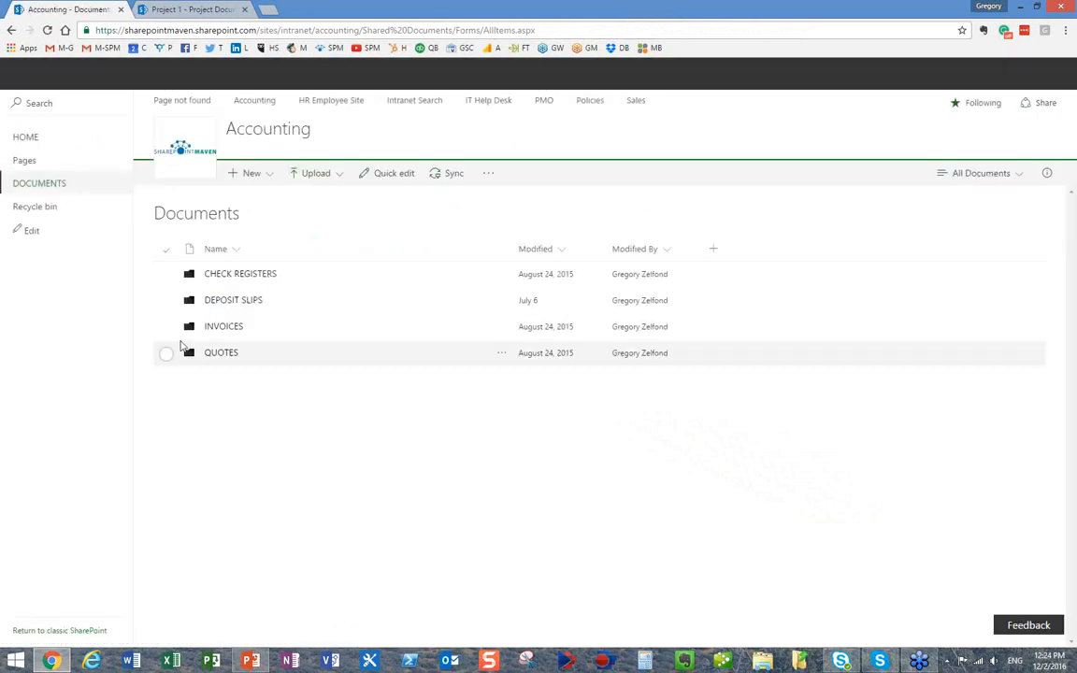
{"action": "left_click", "coordinate": [214, 329]}
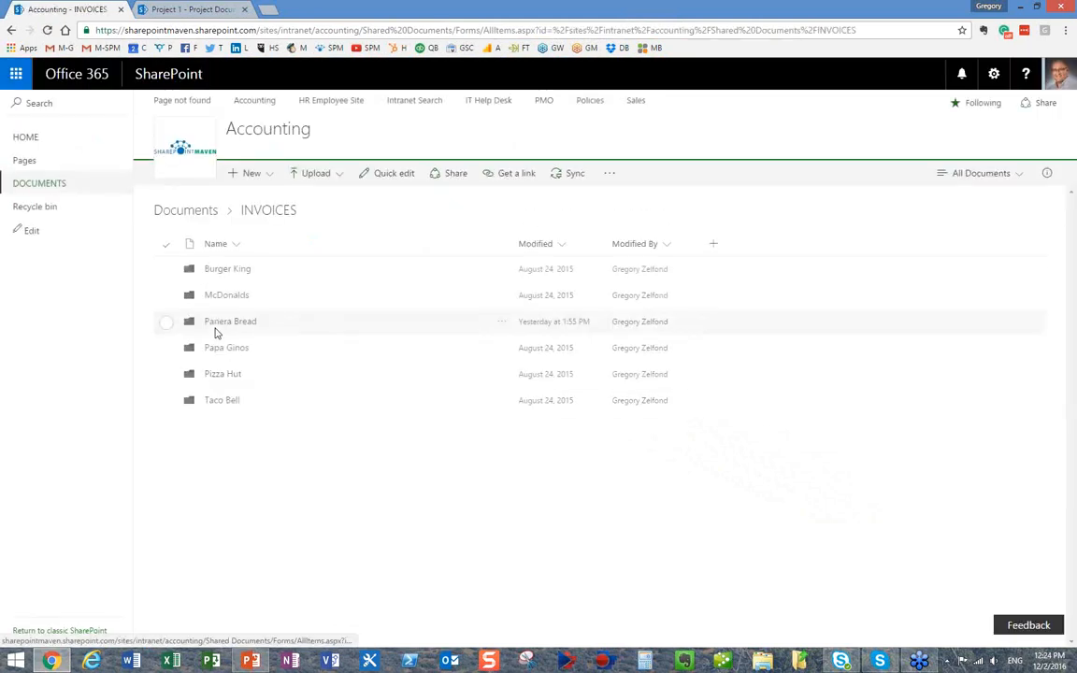
Look inside the McDonalds, Panera Bread and Papa Ginos folders in turn, returning to INVOICES after each
{"action": "left_click", "coordinate": [227, 296]}
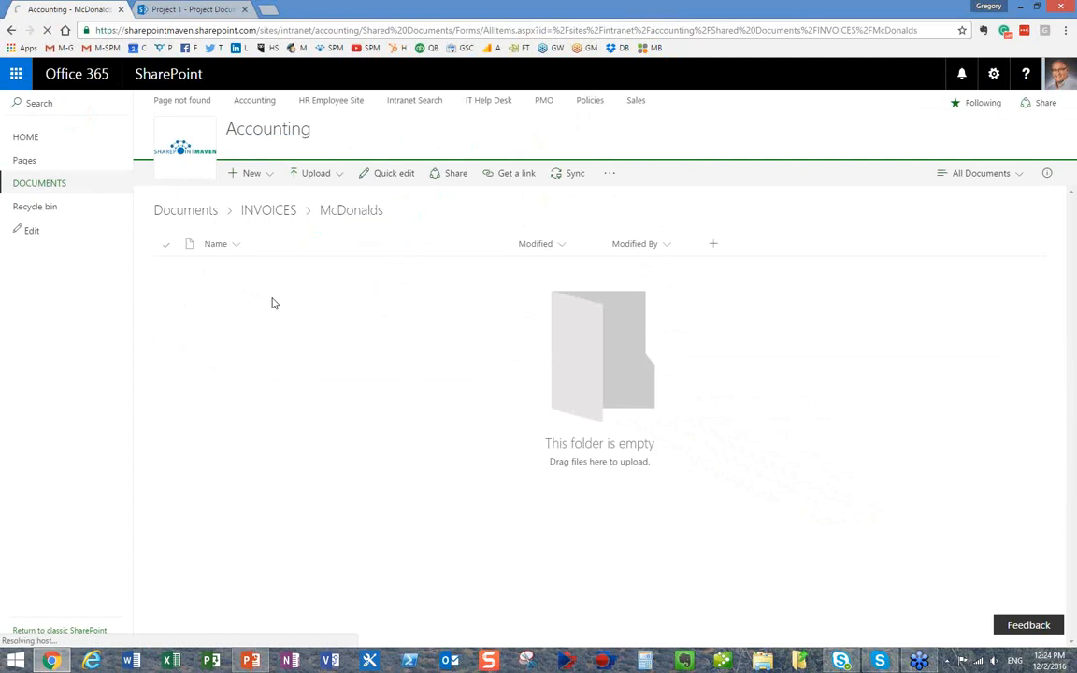
{"action": "left_click", "coordinate": [274, 217]}
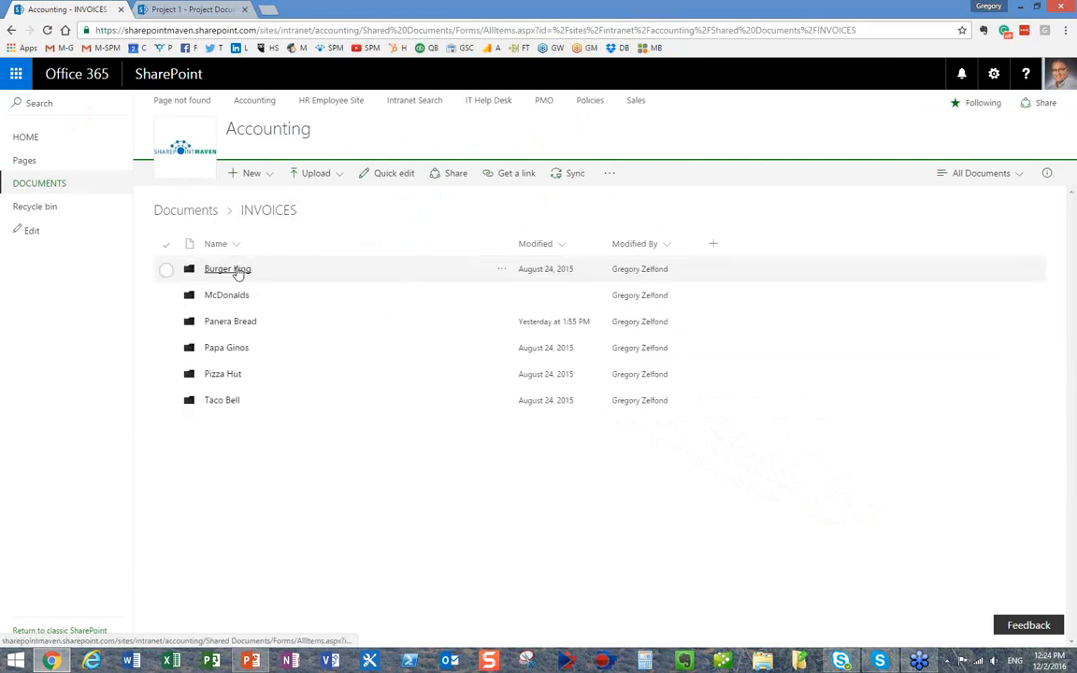
{"action": "left_click", "coordinate": [239, 327]}
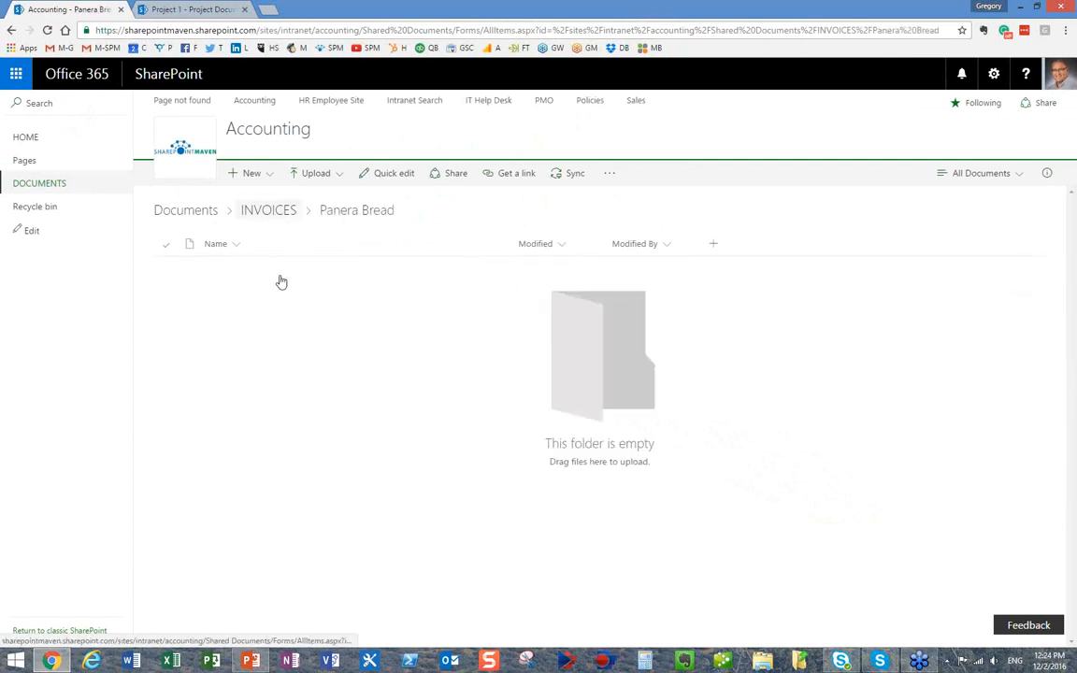
{"action": "left_click", "coordinate": [290, 209]}
{"action": "left_click", "coordinate": [226, 347]}
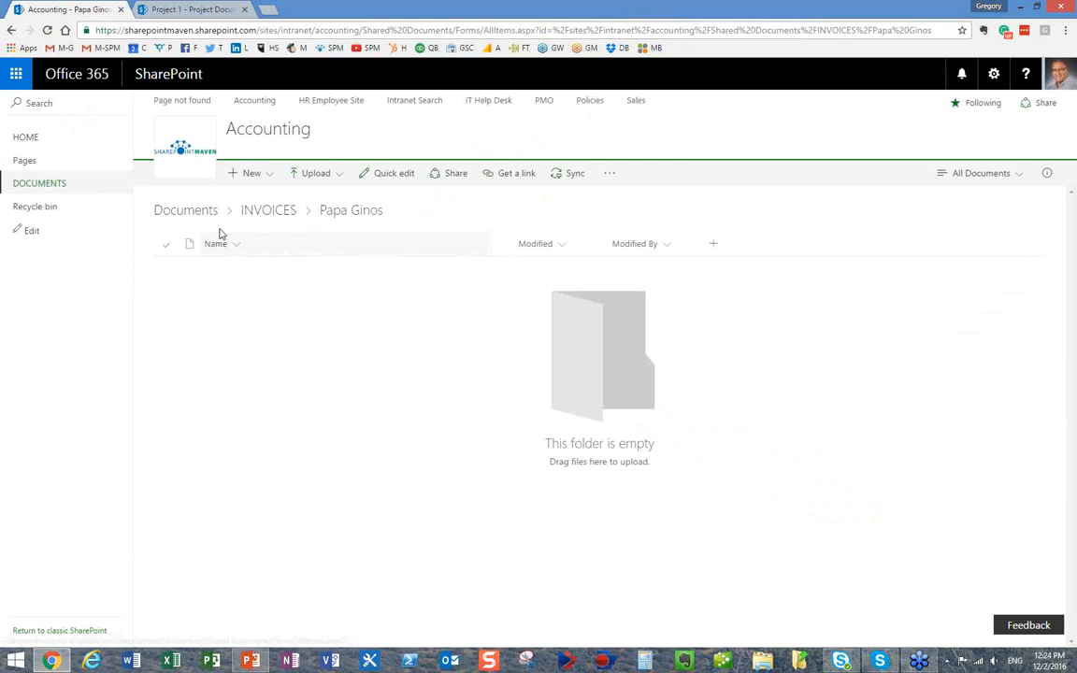
{"action": "left_click", "coordinate": [266, 212]}
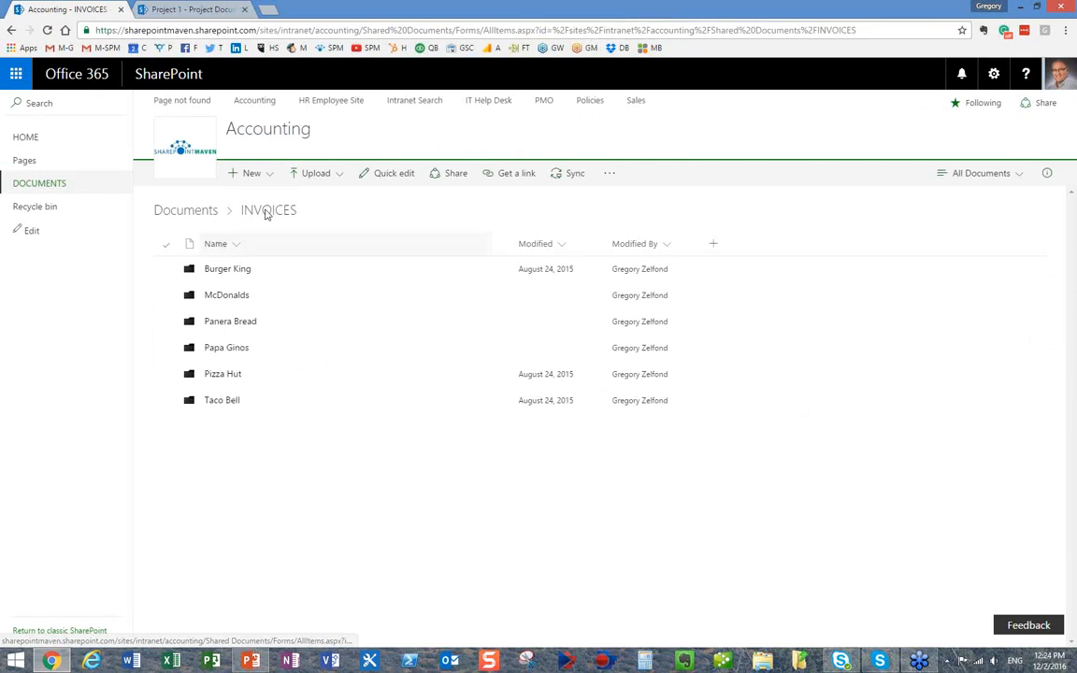
Open the Papa Ginos folder and upload the contents of the desktop's Project Files folder into it
{"action": "left_click", "coordinate": [227, 348]}
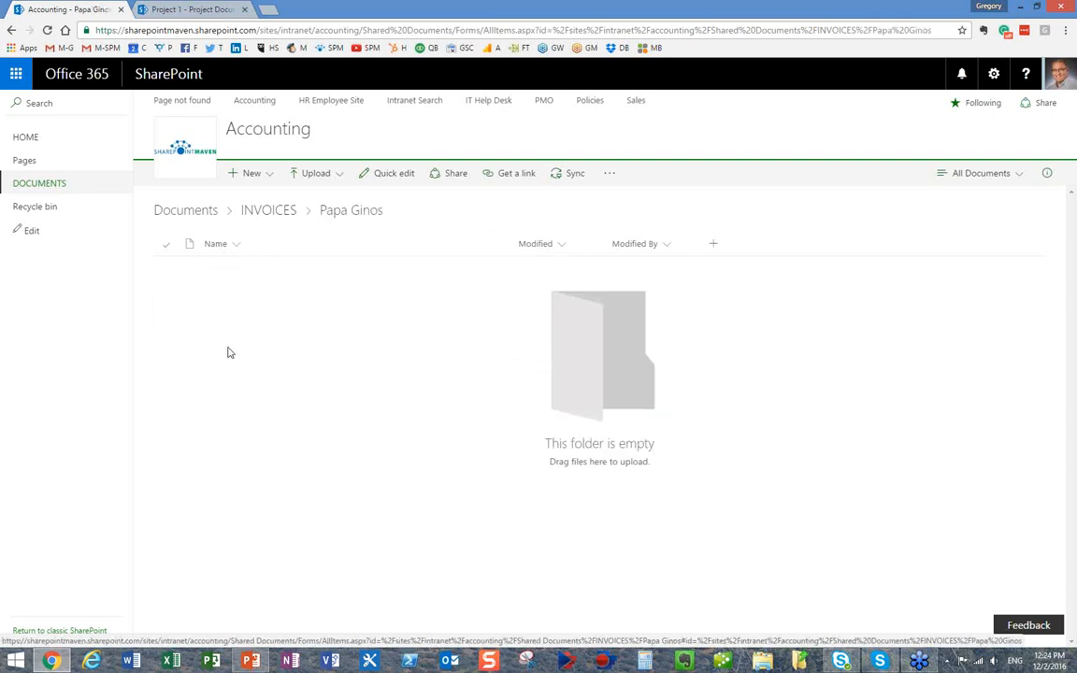
{"action": "left_click", "coordinate": [1021, 8]}
{"action": "left_click", "coordinate": [927, 8]}
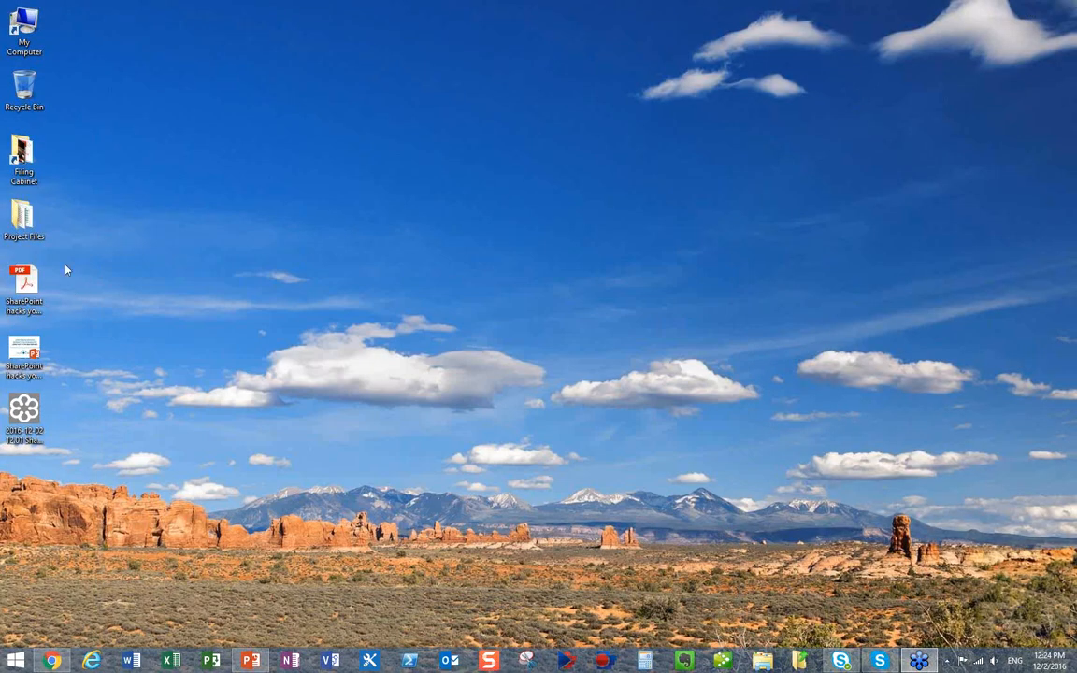
{"action": "double_click", "coordinate": [13, 220]}
{"action": "left_click_drag", "start_coordinate": [503, 309], "coordinate": [296, 397]}
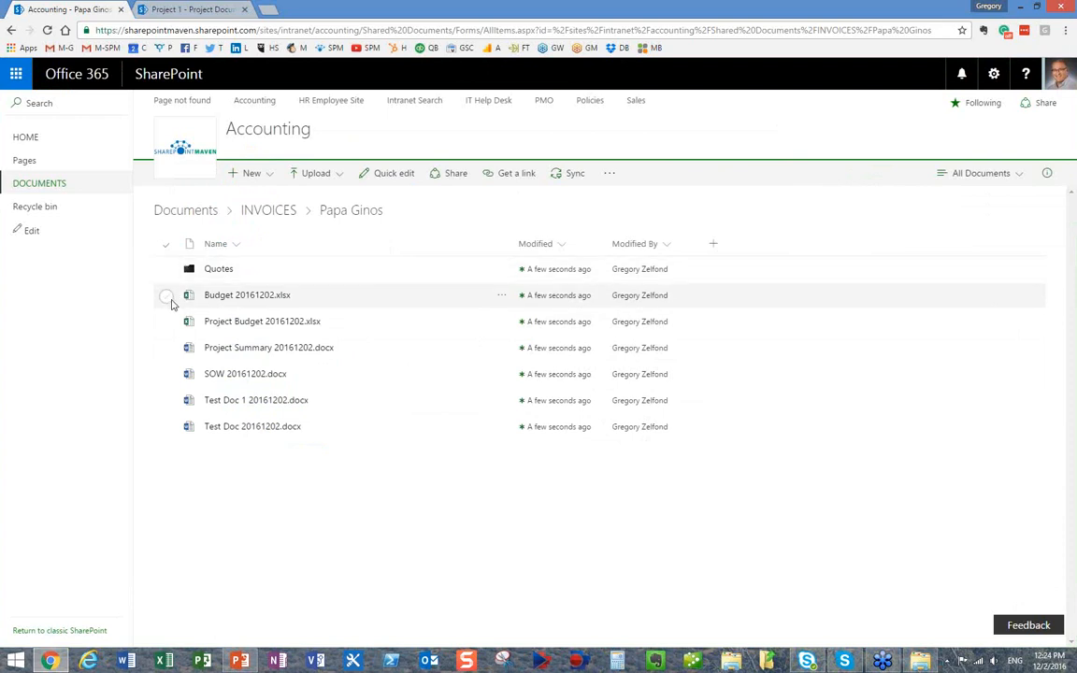
Move Budget 20161202.xlsx and Project Budget 20161202.xlsx from the Papa Ginos folder up to INVOICES
{"action": "left_click", "coordinate": [166, 295]}
{"action": "left_click", "coordinate": [165, 322]}
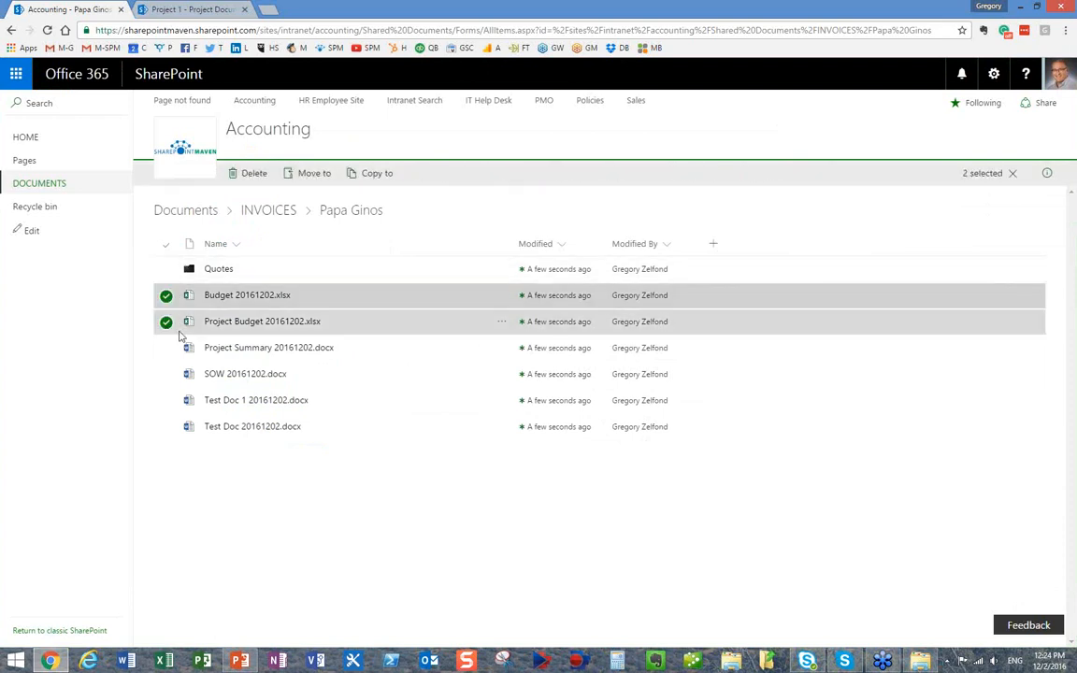
{"action": "left_click_drag", "start_coordinate": [216, 317], "coordinate": [258, 209]}
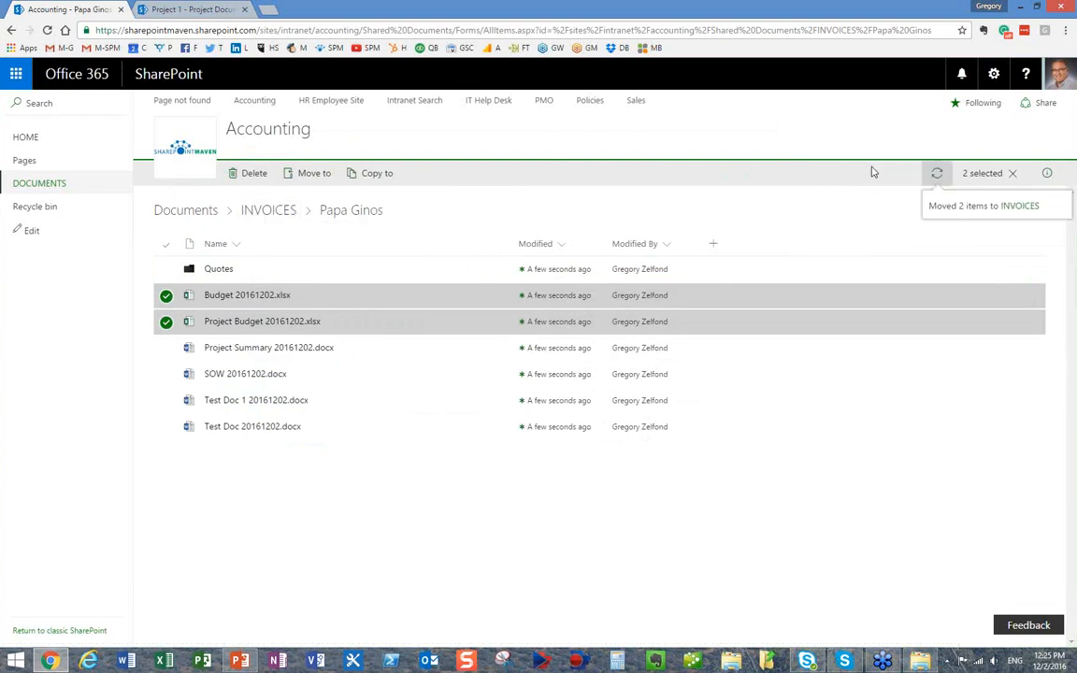
In INVOICES, move Budget 20161202.xlsx and Project Budget 20161202.xlsx into the Taco Bell folder and open that folder
{"action": "left_click", "coordinate": [266, 209]}
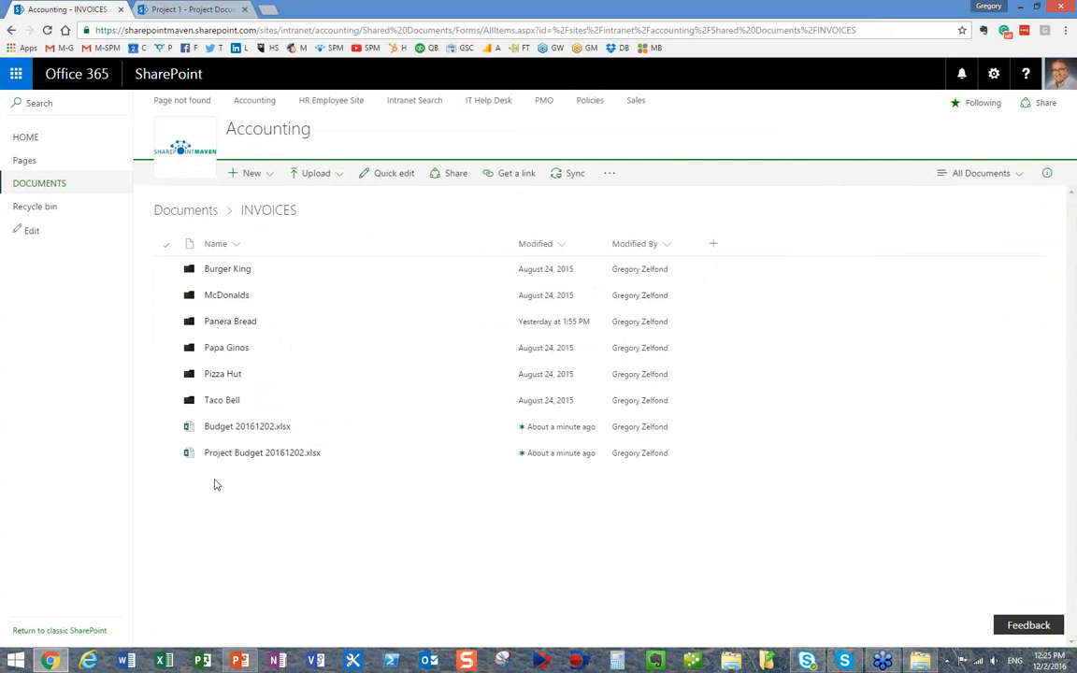
{"action": "left_click", "coordinate": [165, 426]}
{"action": "left_click", "coordinate": [166, 452]}
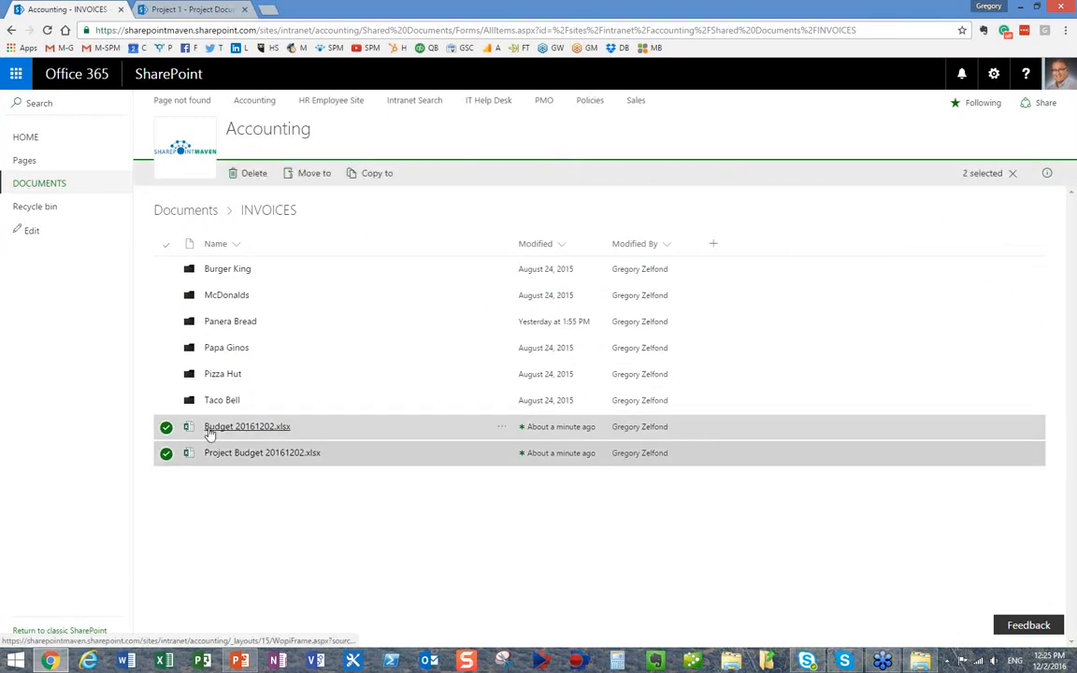
{"action": "left_click_drag", "start_coordinate": [322, 424], "coordinate": [254, 402]}
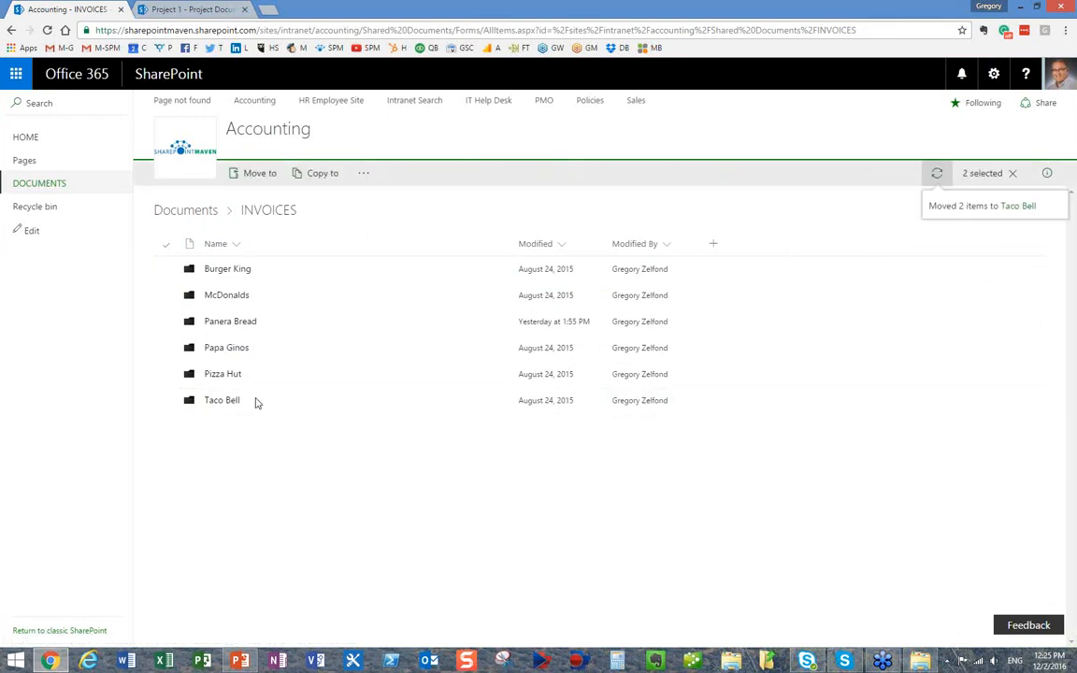
{"action": "left_click", "coordinate": [223, 402]}
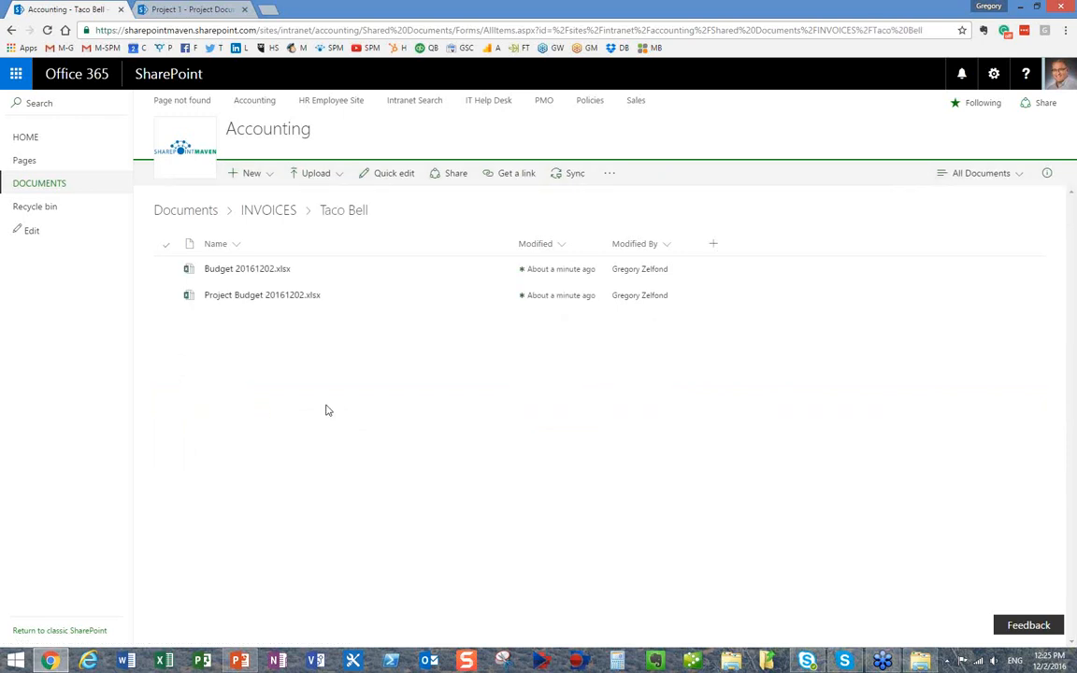
Return to INVOICES and move the entire Taco Bell folder into the Pizza Hut folder
{"action": "left_click", "coordinate": [261, 214]}
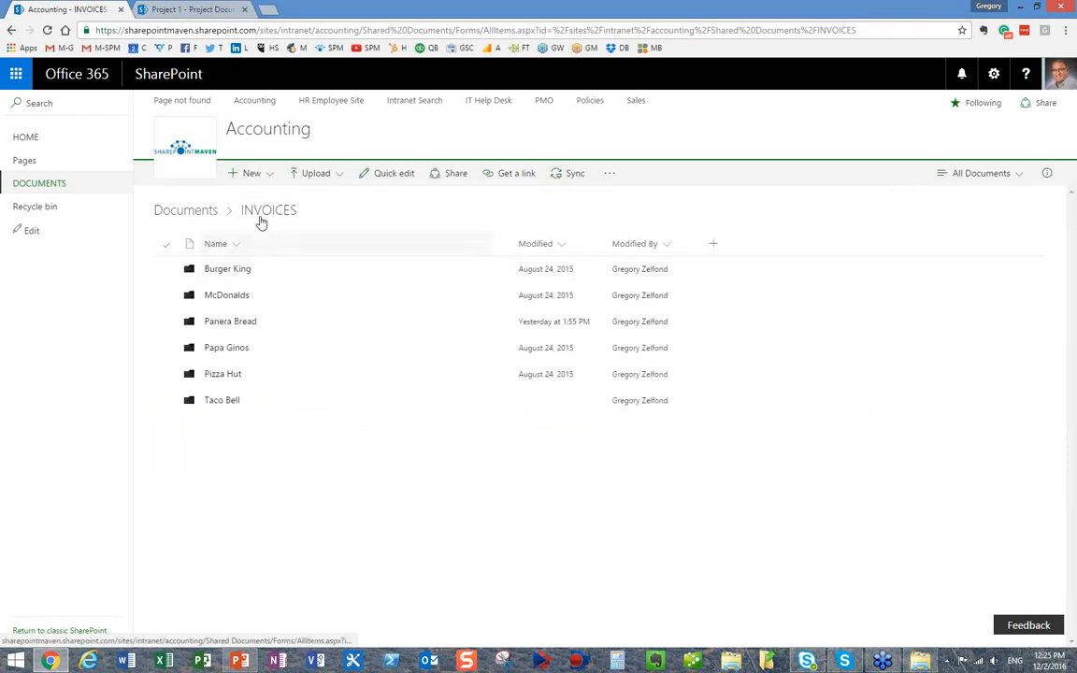
{"action": "left_click", "coordinate": [166, 401]}
{"action": "left_click_drag", "start_coordinate": [272, 404], "coordinate": [248, 379]}
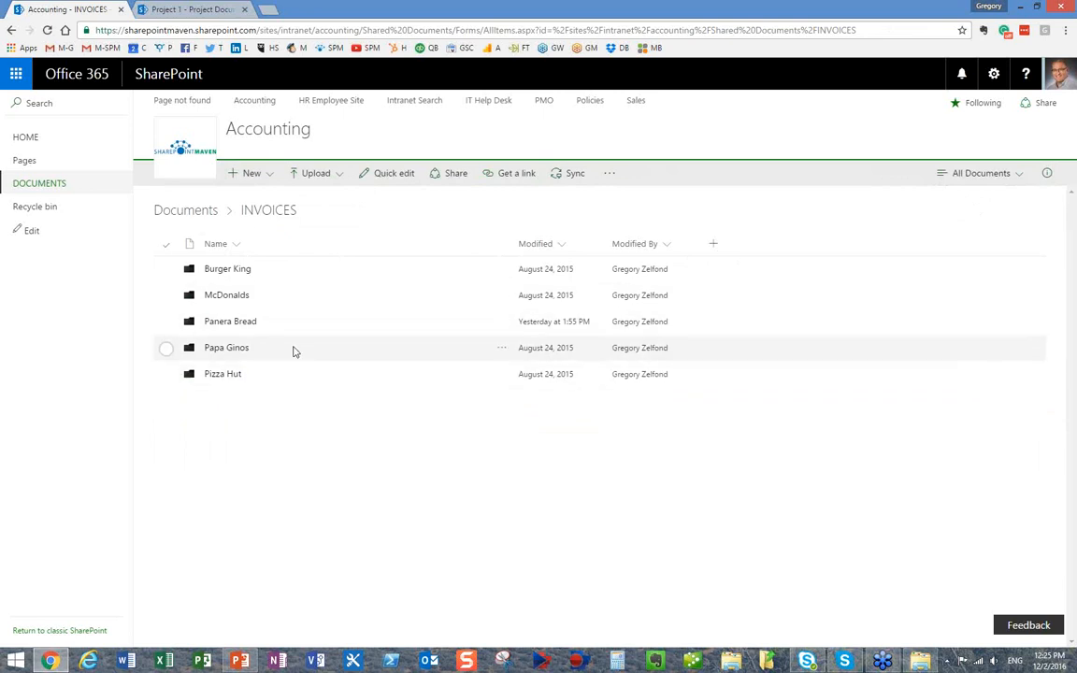
Go to the Project 1 site's Project Documents library, review its metadata columns and display the By Phase view
{"action": "left_click", "coordinate": [198, 11]}
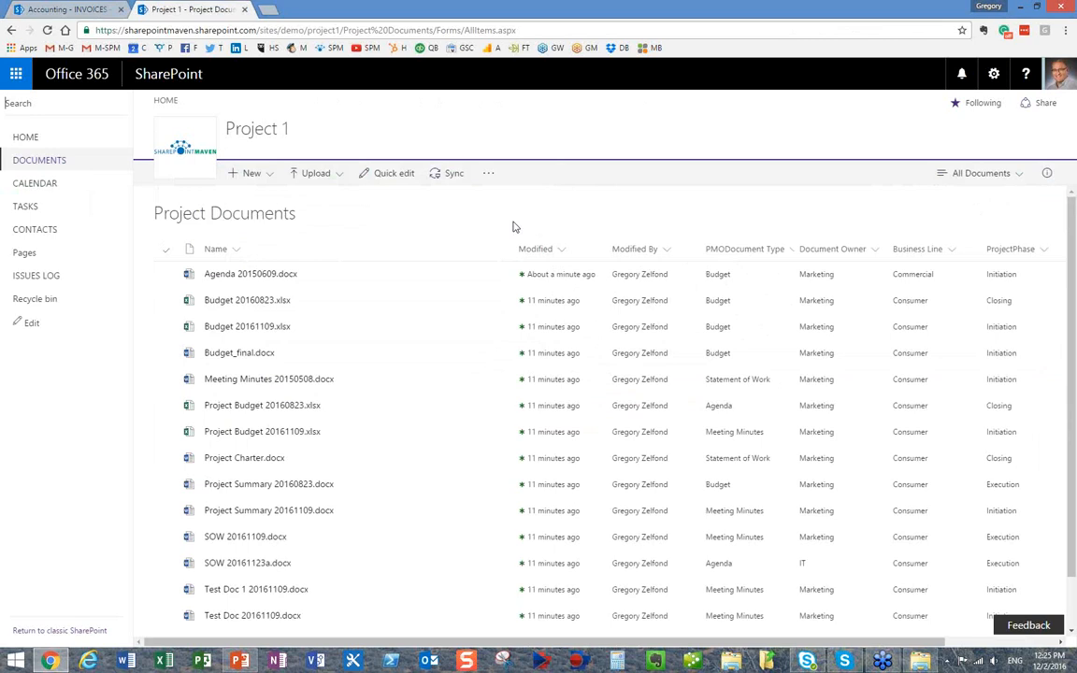
{"action": "left_click_drag", "start_coordinate": [693, 647], "coordinate": [669, 644]}
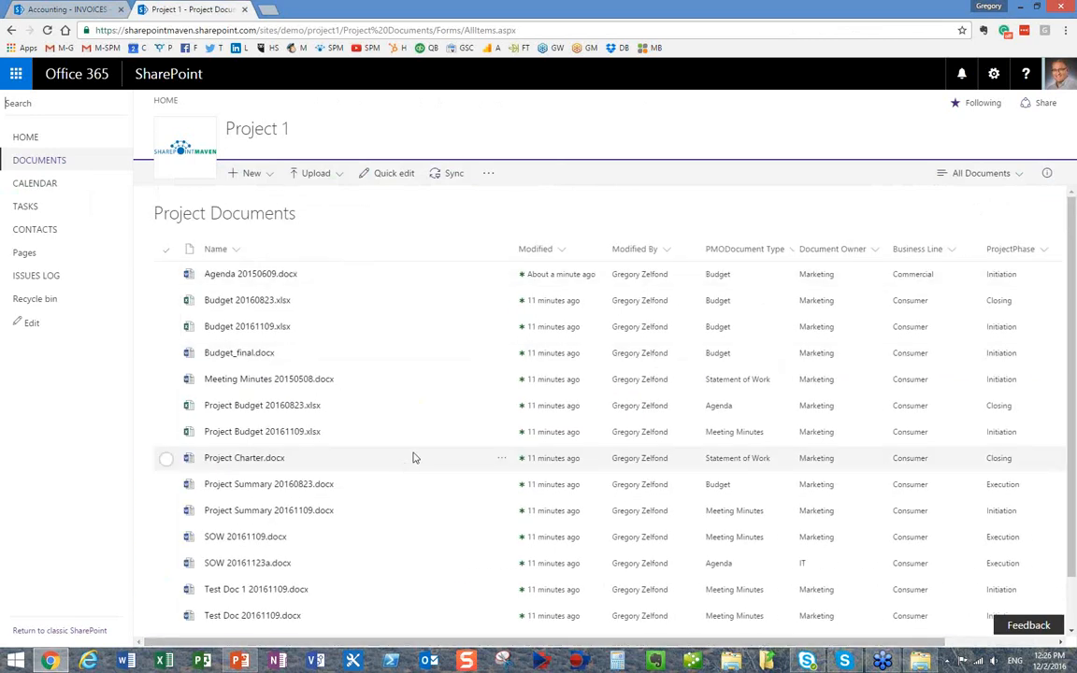
{"action": "left_click_drag", "start_coordinate": [639, 646], "coordinate": [697, 646]}
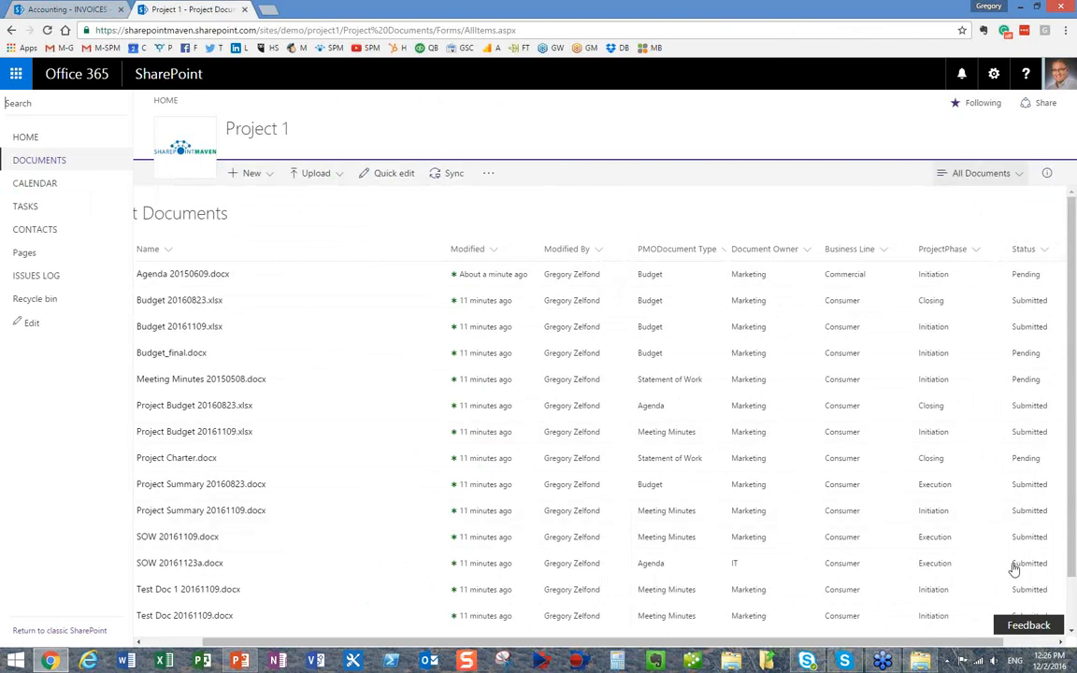
{"action": "left_click", "coordinate": [982, 177]}
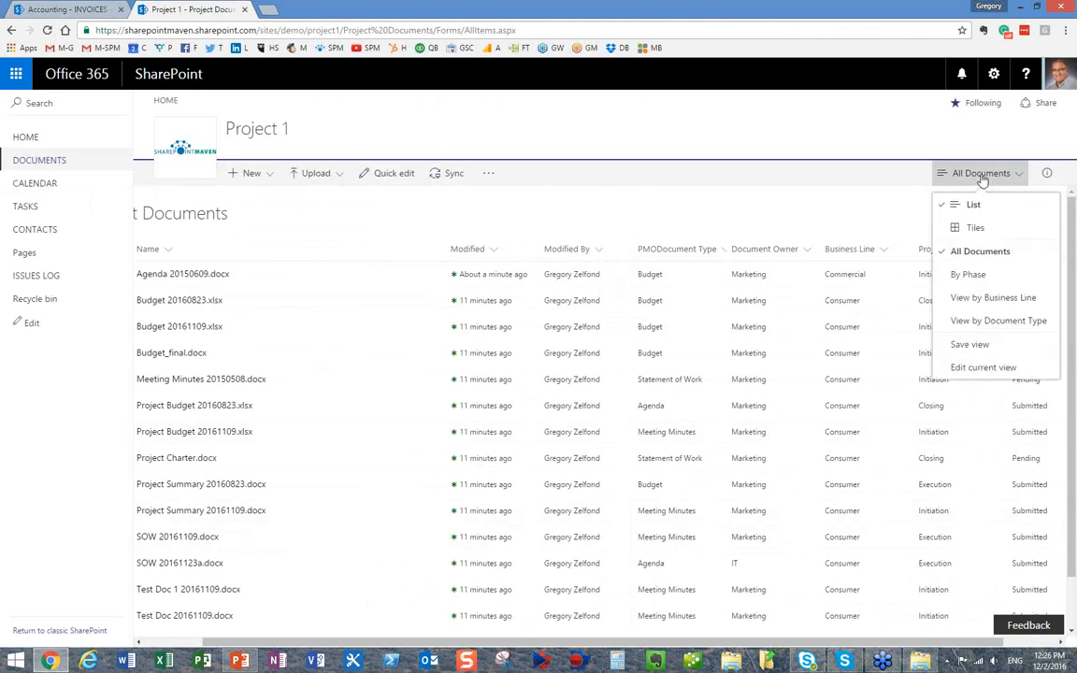
{"action": "left_click", "coordinate": [969, 274]}
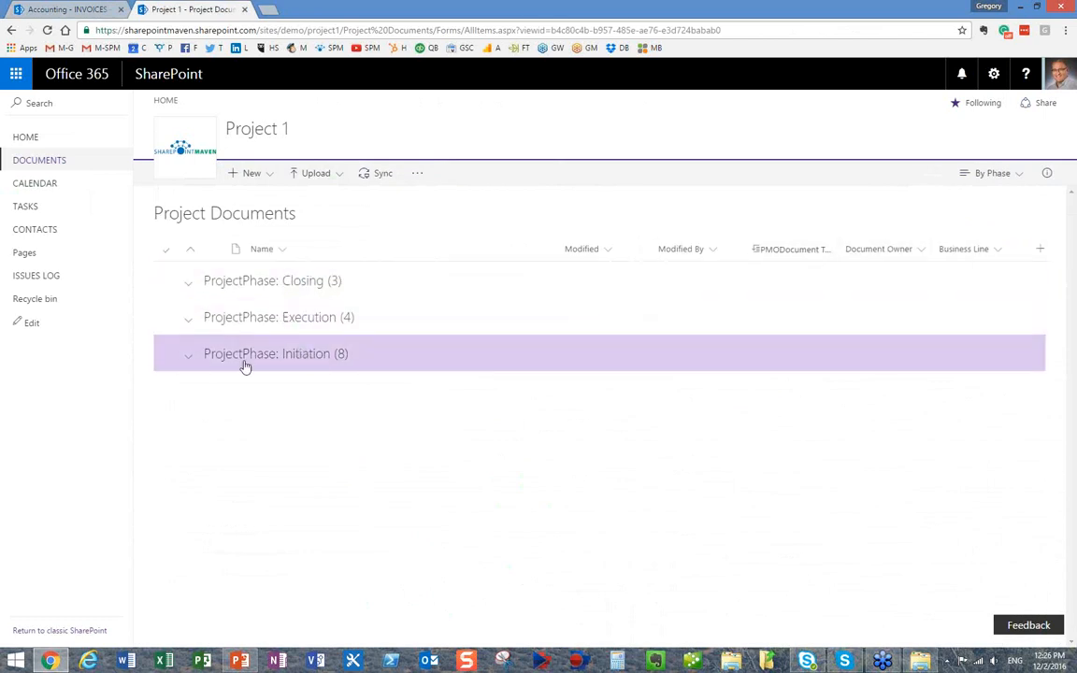
Expand the Closing, Execution and Initiation phase groups, plus the Budget document type under Initiation
{"action": "left_click", "coordinate": [189, 288]}
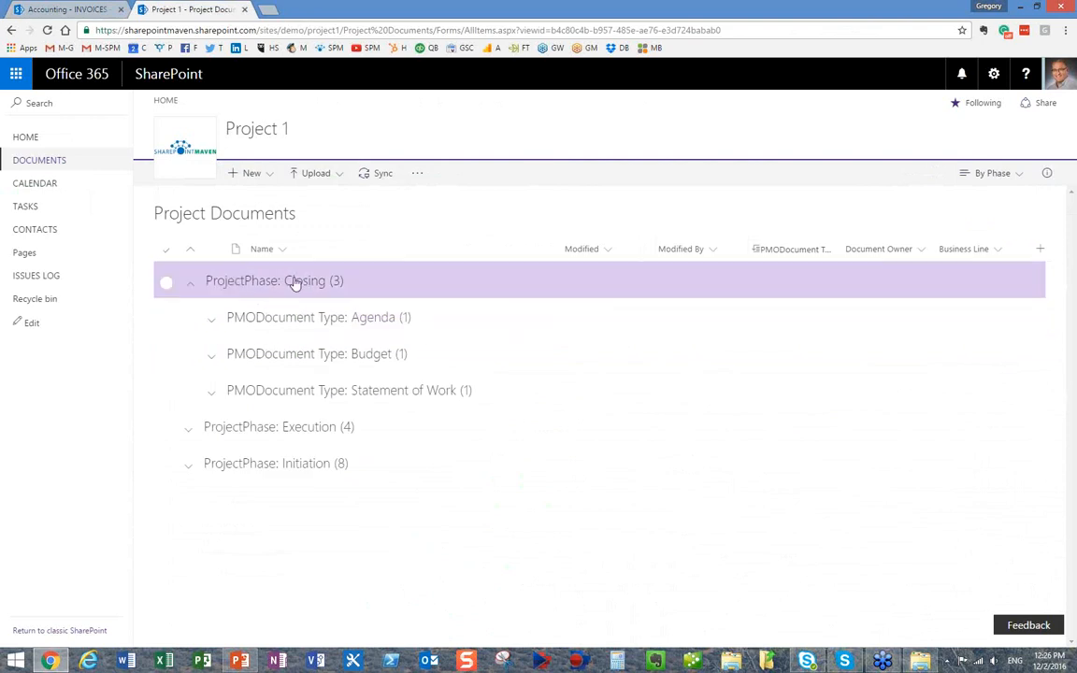
{"action": "left_click", "coordinate": [188, 435]}
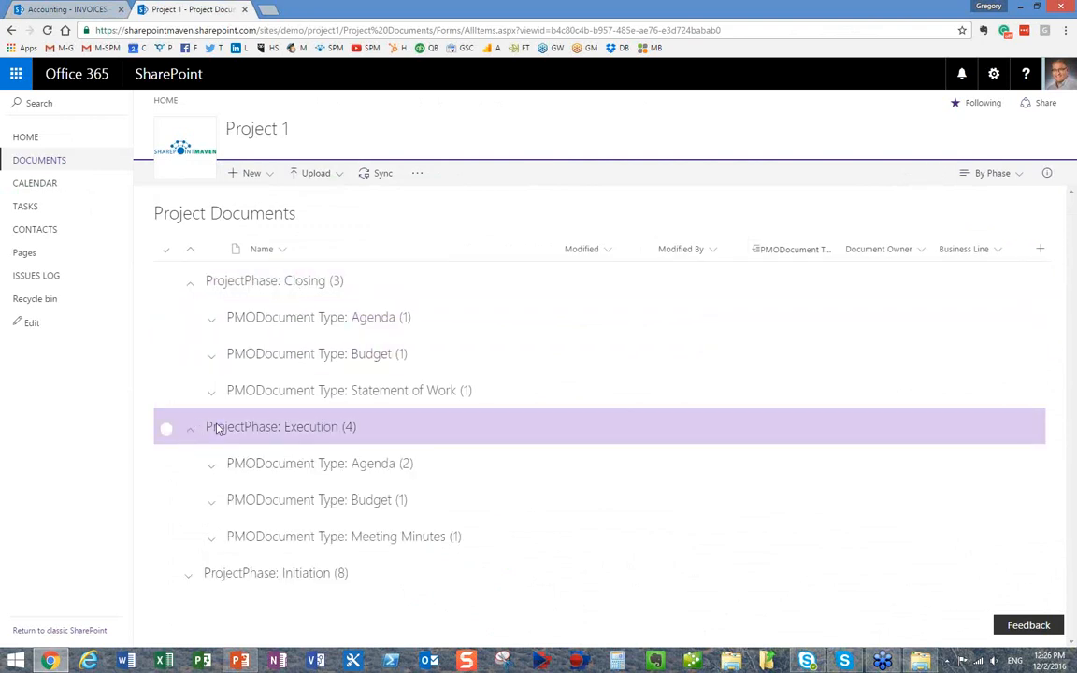
{"action": "left_click", "coordinate": [188, 576]}
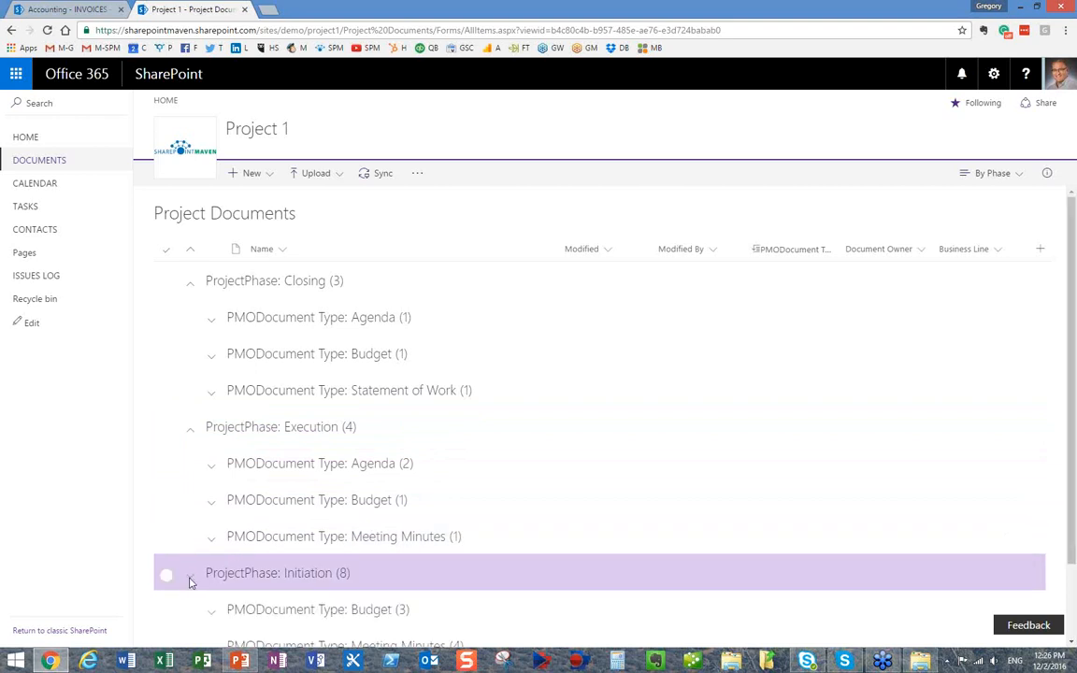
{"action": "scroll", "coordinate": [224, 510], "scroll_direction": "down", "scroll_amount": 1}
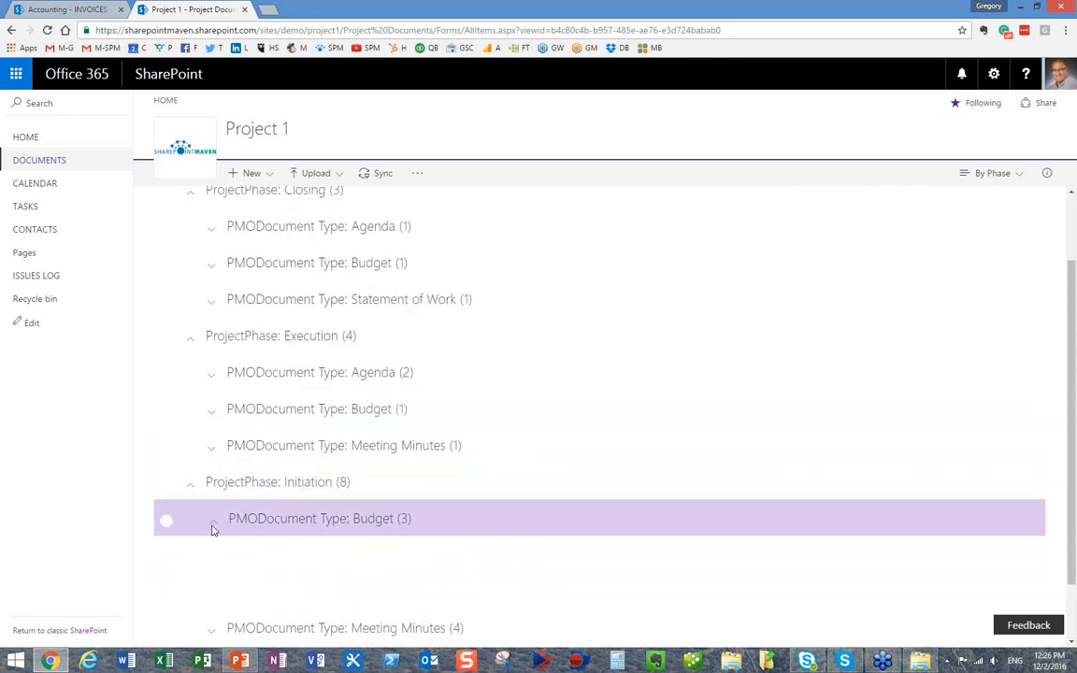
{"action": "left_click", "coordinate": [212, 522]}
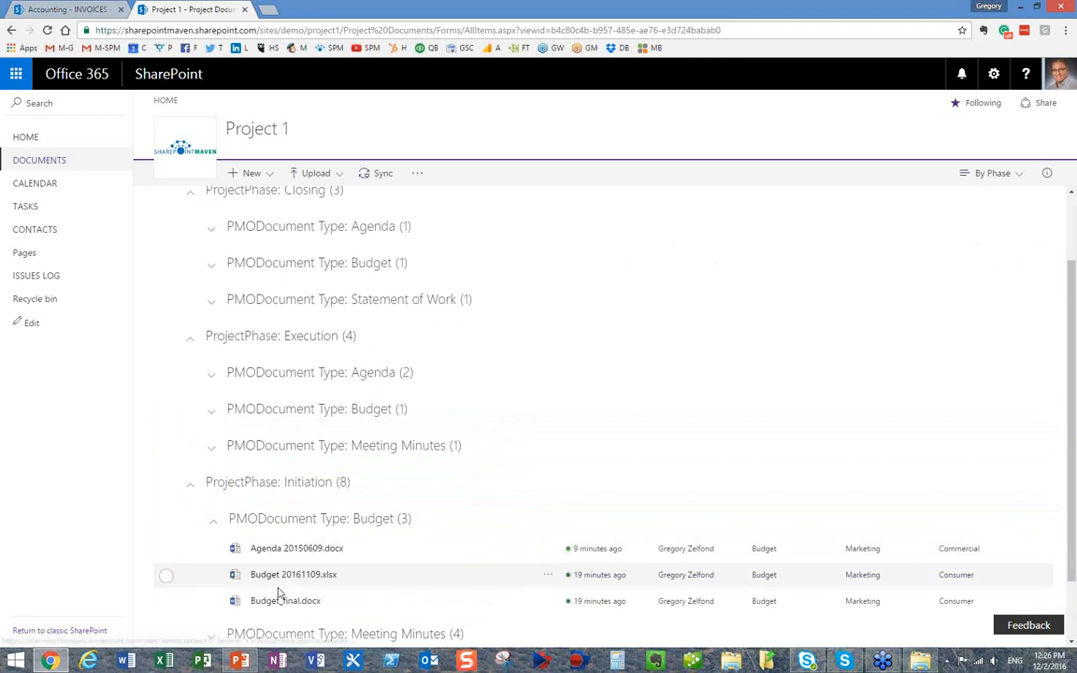
Select Agenda 20150609.docx in the Initiation phase's Budget group, view its details and properties, and close the details
{"action": "left_click_drag", "start_coordinate": [253, 550], "coordinate": [312, 581]}
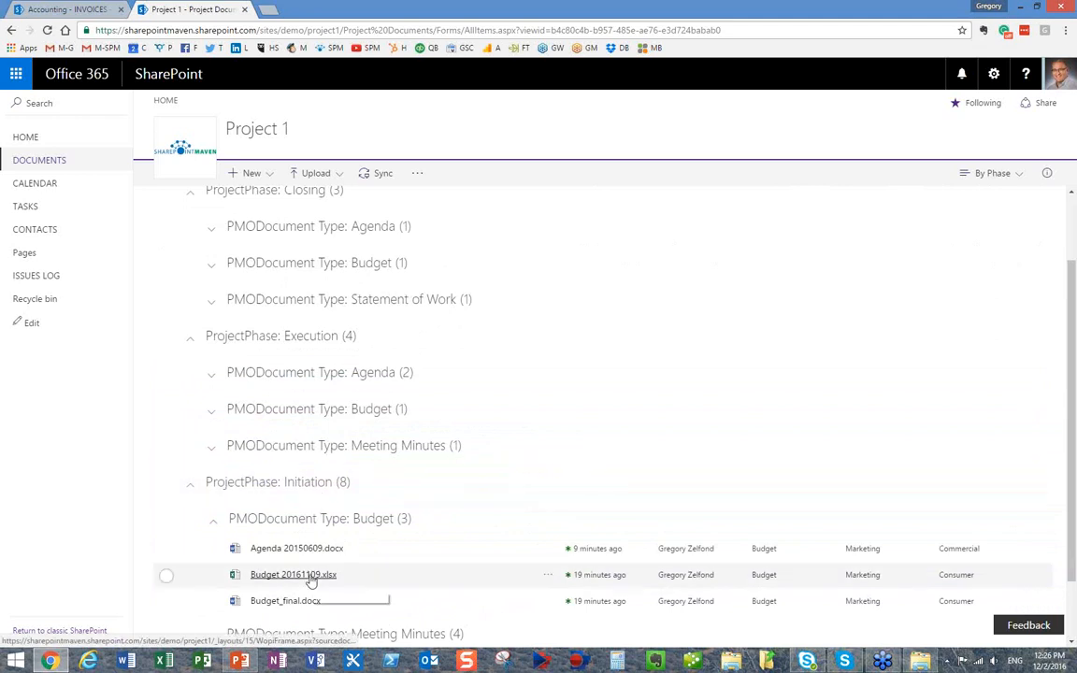
{"action": "left_click", "coordinate": [169, 555]}
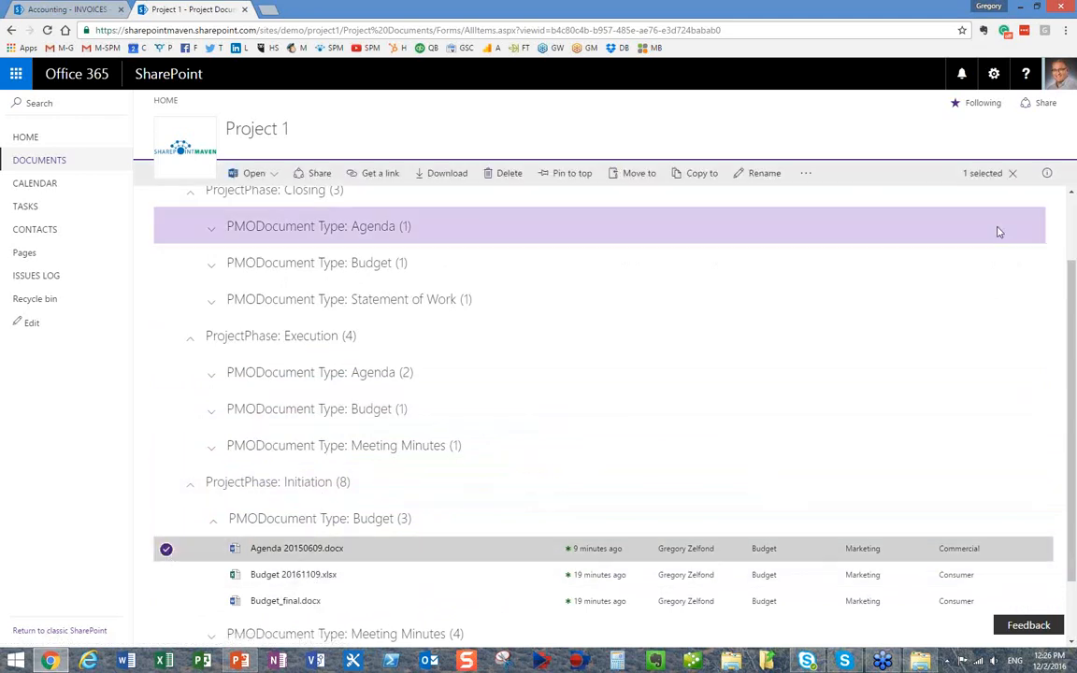
{"action": "left_click", "coordinate": [1046, 176]}
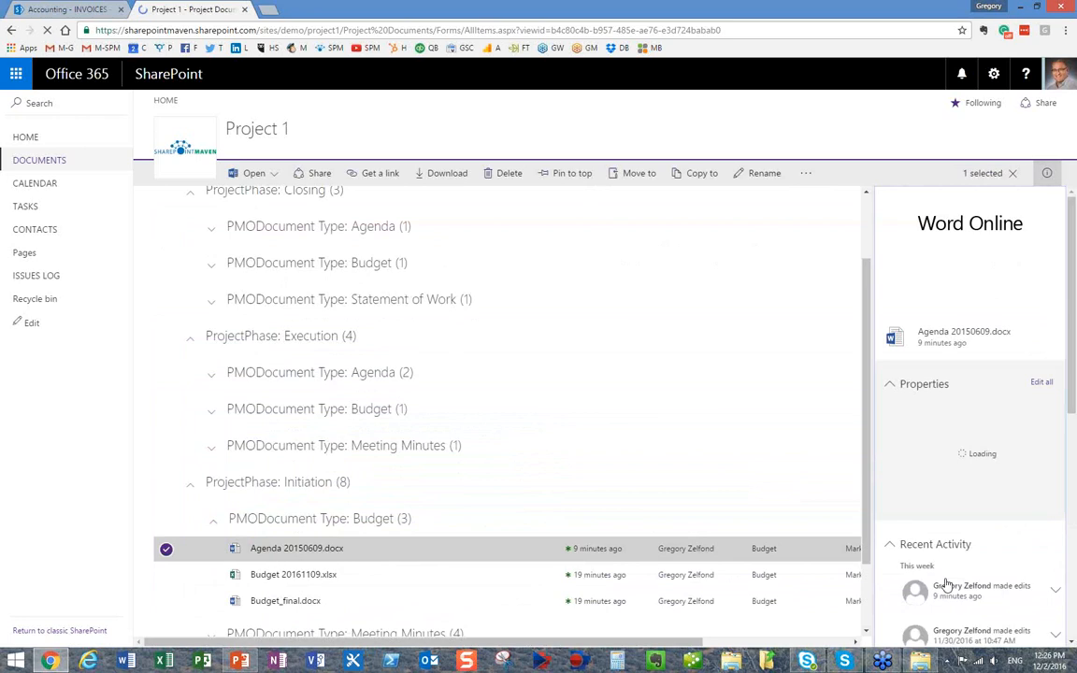
{"action": "left_click", "coordinate": [1046, 174]}
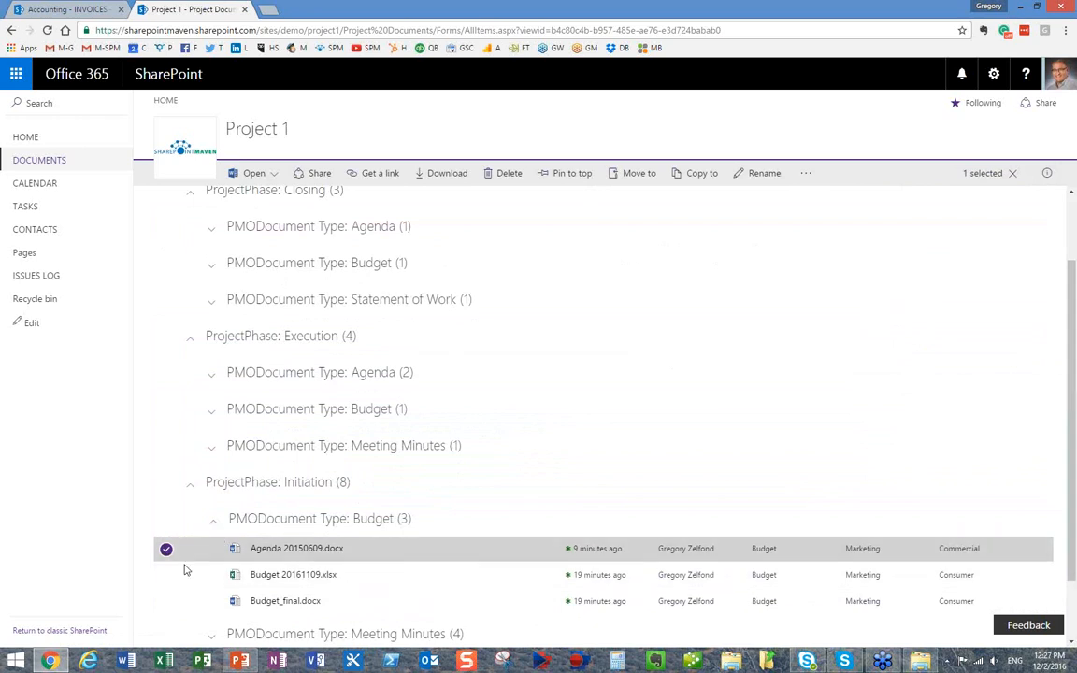
Move Agenda 20150609.docx and Budget 20161109.xlsx together from the Initiation phase's Budget group into the Execution phase
{"action": "left_click", "coordinate": [165, 576]}
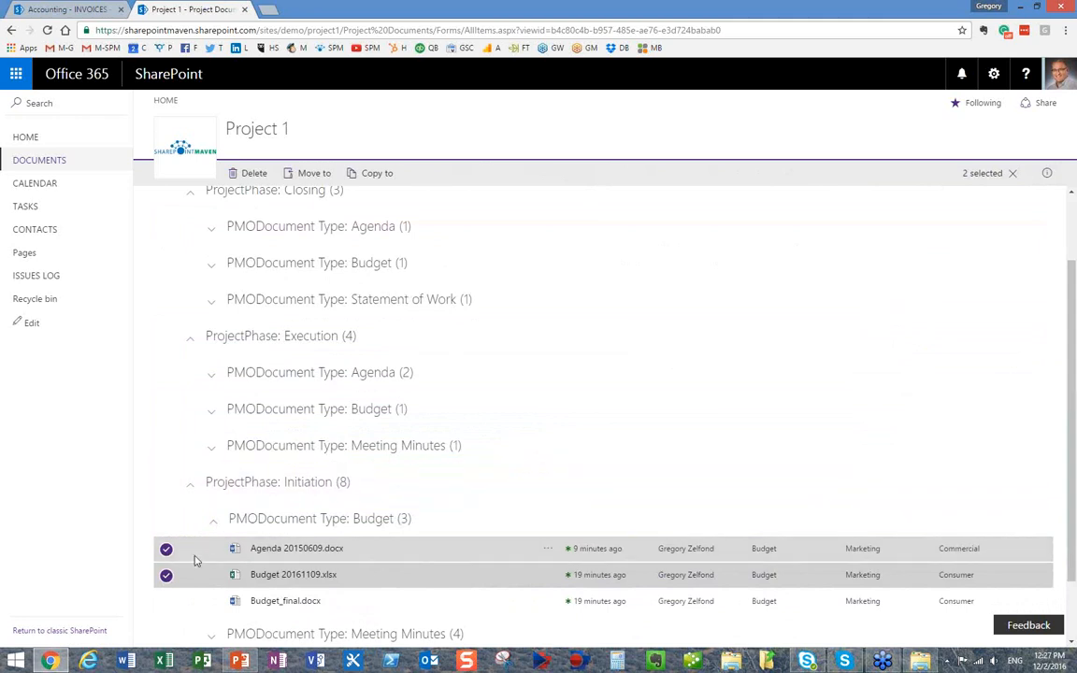
{"action": "left_click_drag", "start_coordinate": [197, 558], "coordinate": [443, 362]}
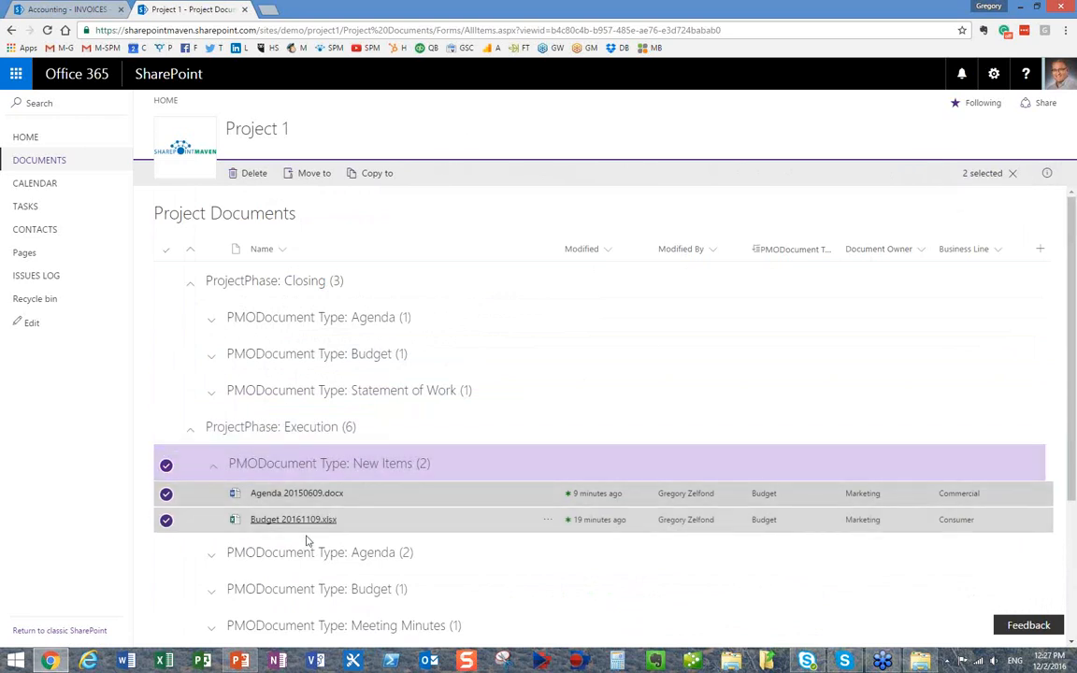
{"action": "scroll", "coordinate": [335, 521], "scroll_direction": "down", "scroll_amount": 1}
{"action": "scroll", "coordinate": [329, 486], "scroll_direction": "down", "scroll_amount": 1}
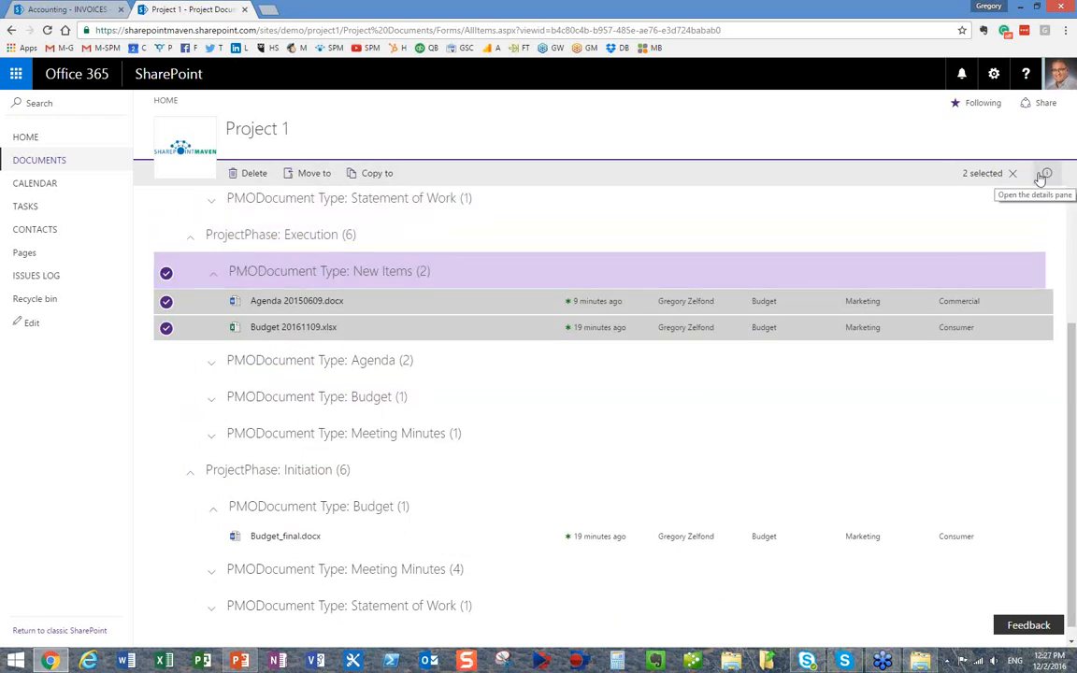
Reload the Project Documents library and expand the Execution phase and its Budget document type to check the moved files
{"action": "right_click", "coordinate": [491, 113]}
{"action": "left_click", "coordinate": [547, 149]}
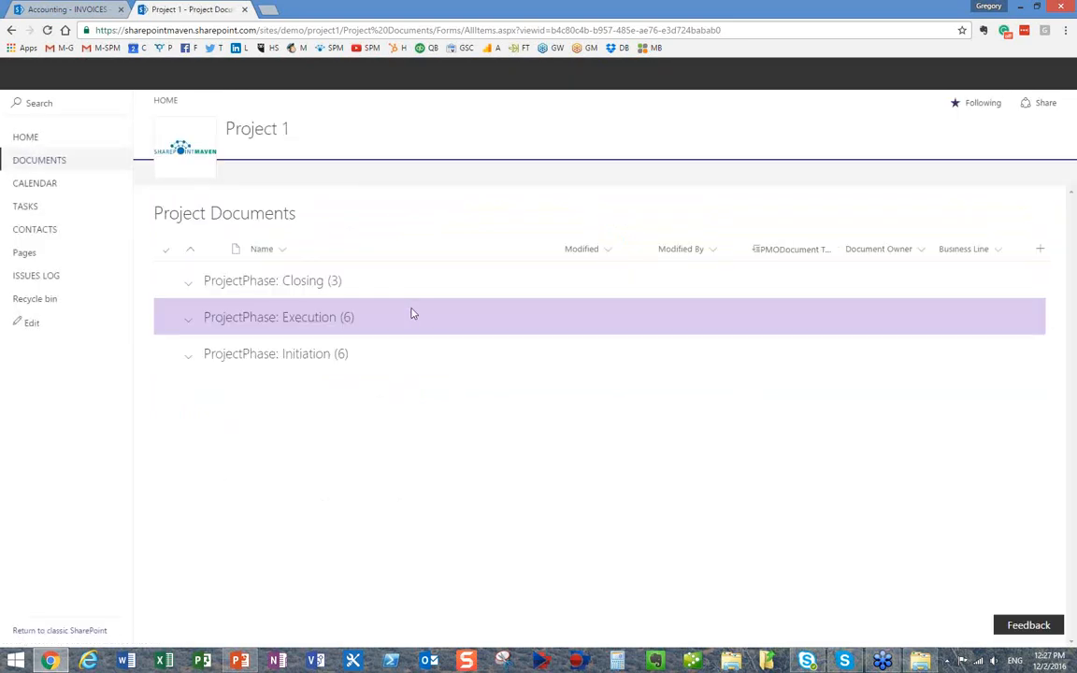
{"action": "left_click", "coordinate": [190, 321]}
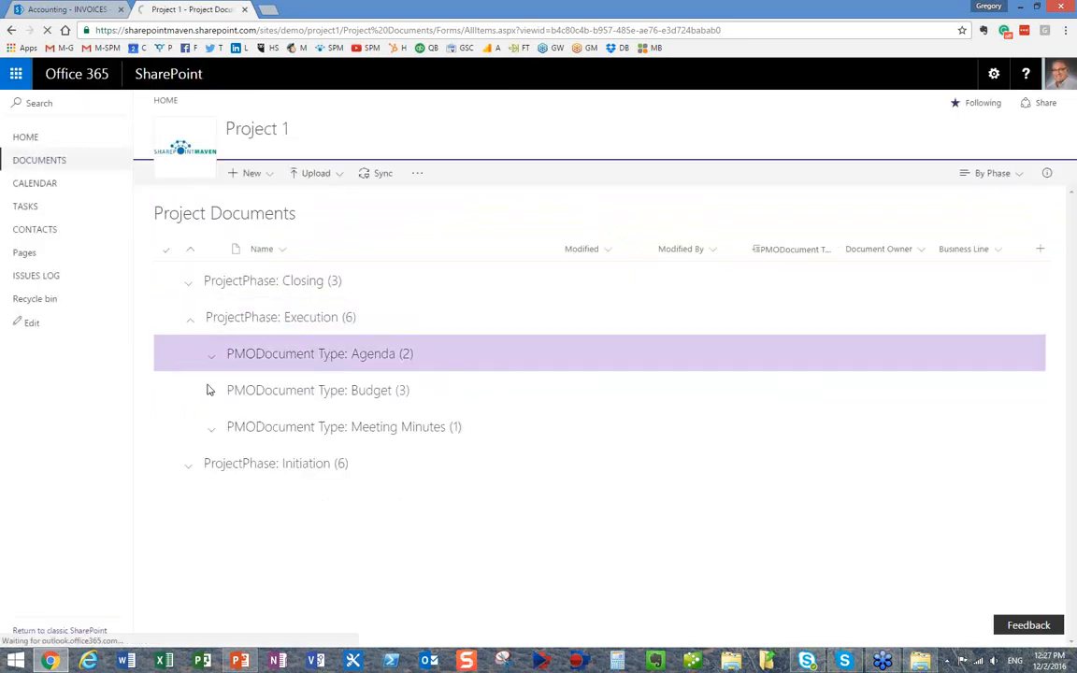
{"action": "left_click", "coordinate": [213, 397]}
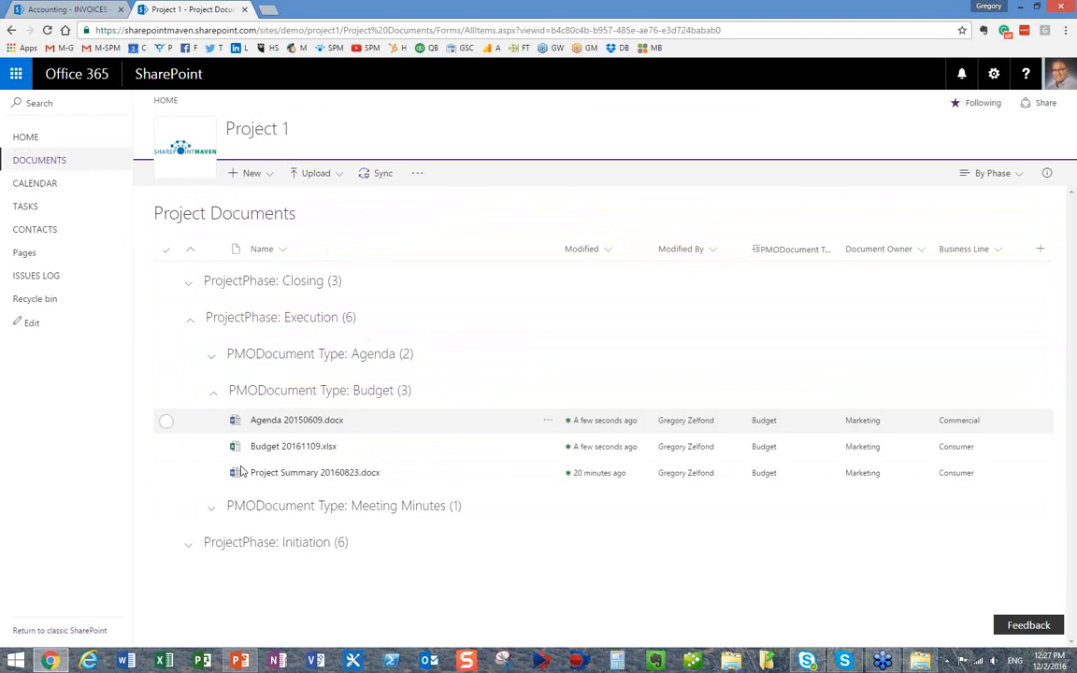
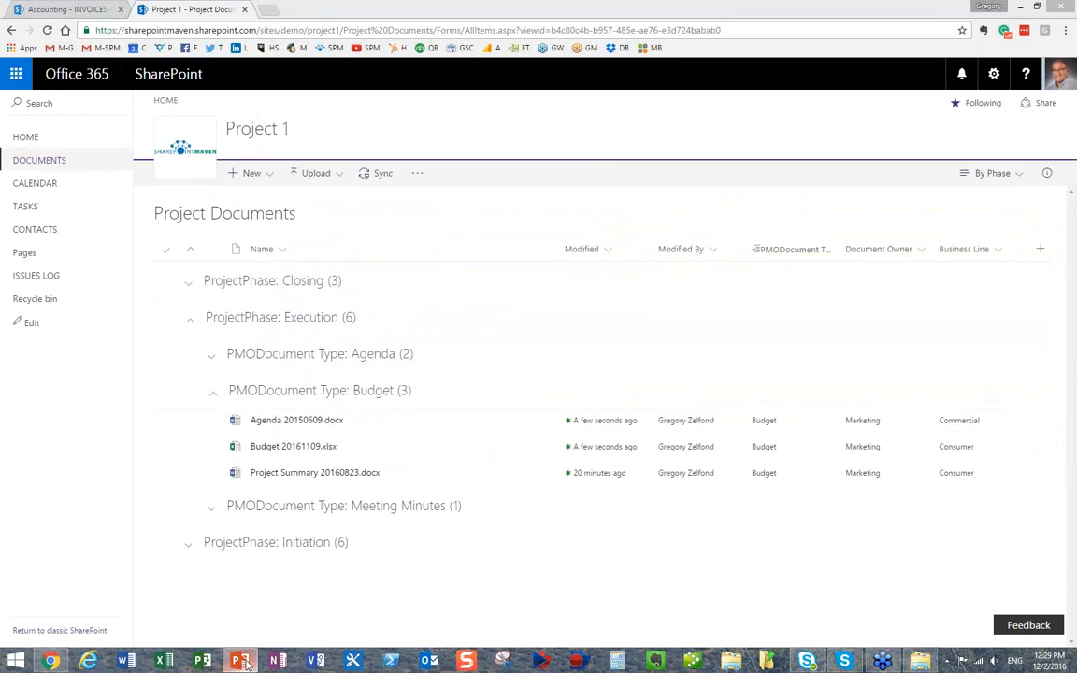
Switch to PowerPoint, highlight agenda item 6, Security group sites permission lookup, and return to Chrome
{"action": "key", "text": "alt+Tab"}
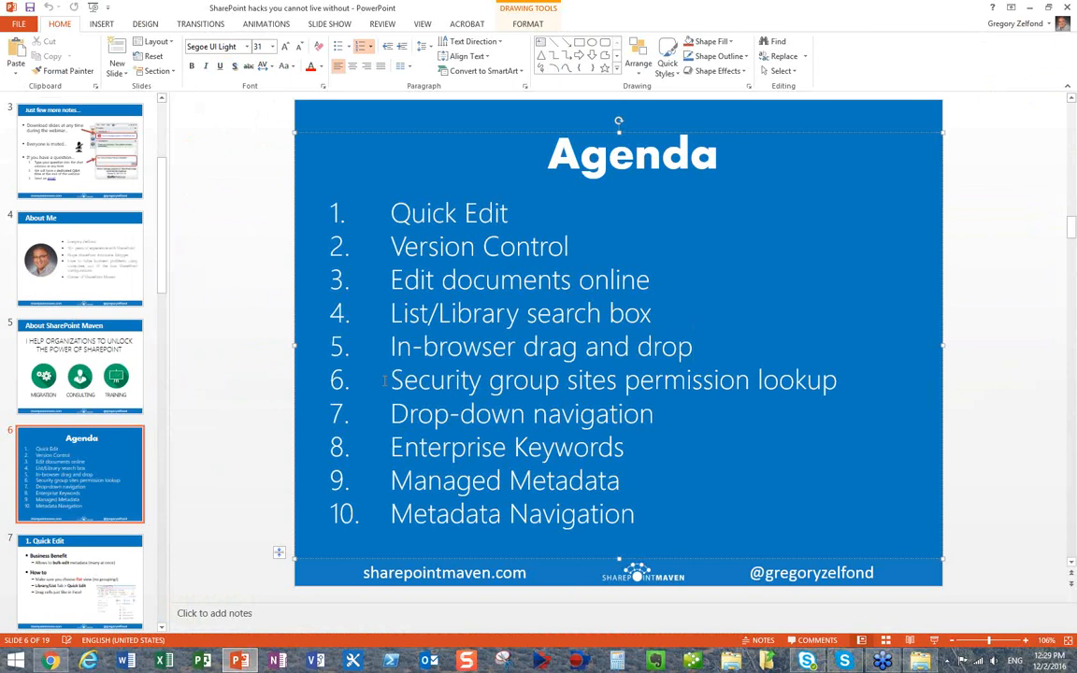
{"action": "left_click_drag", "start_coordinate": [384, 380], "coordinate": [565, 380]}
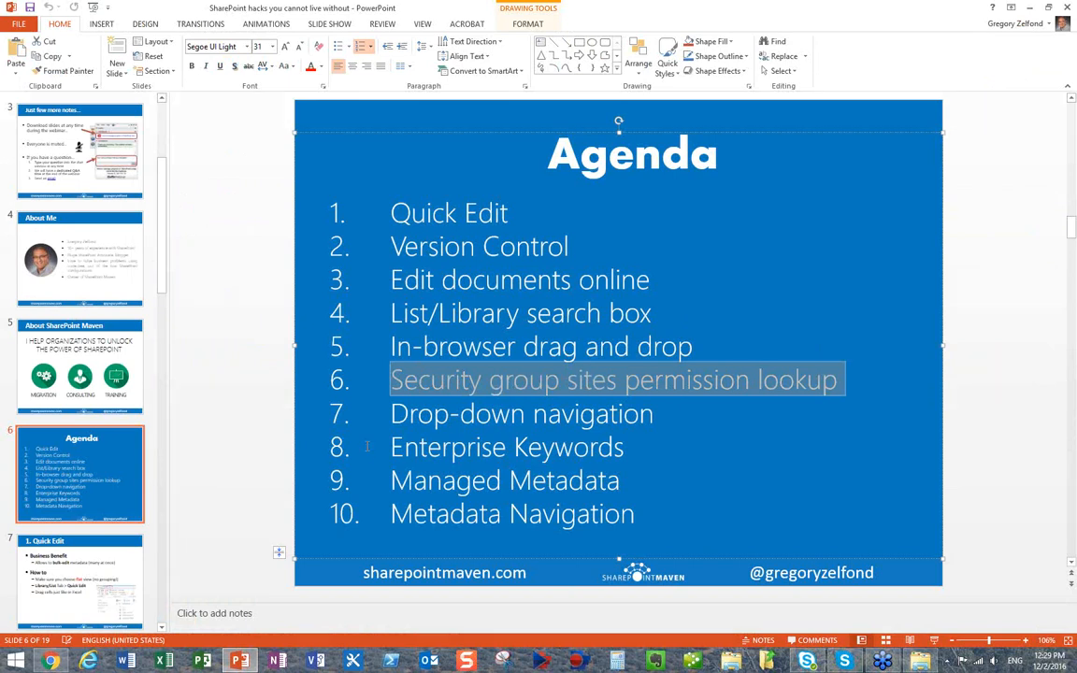
{"action": "left_click", "coordinate": [51, 662]}
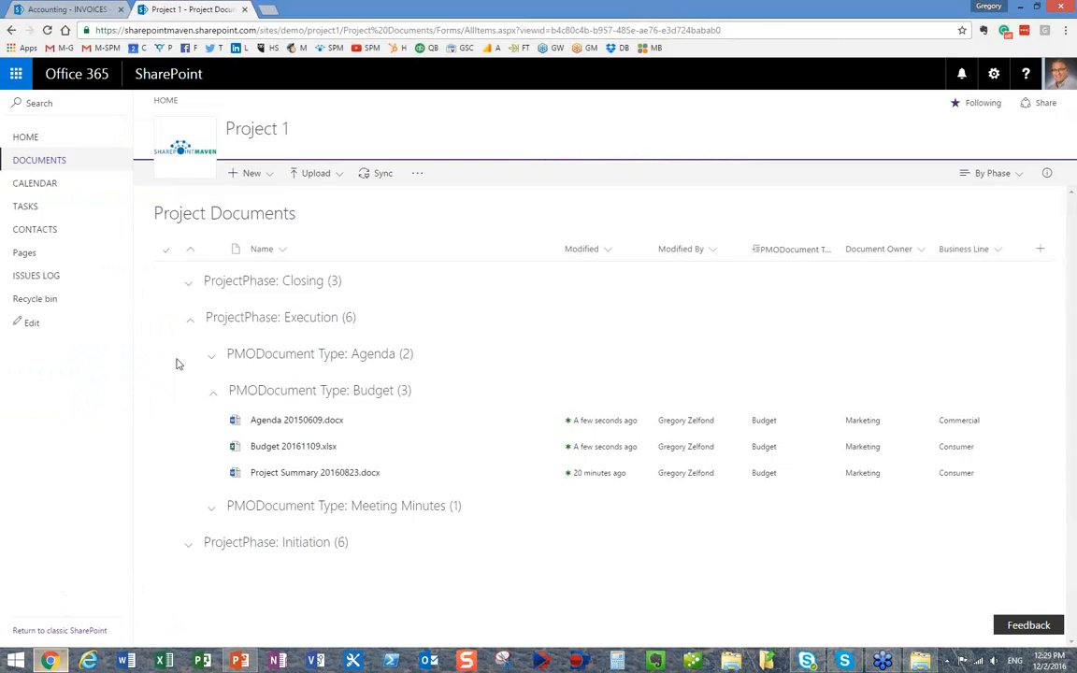
Go to the Project 1 home page and open its site permissions from the site settings
{"action": "left_click", "coordinate": [20, 138]}
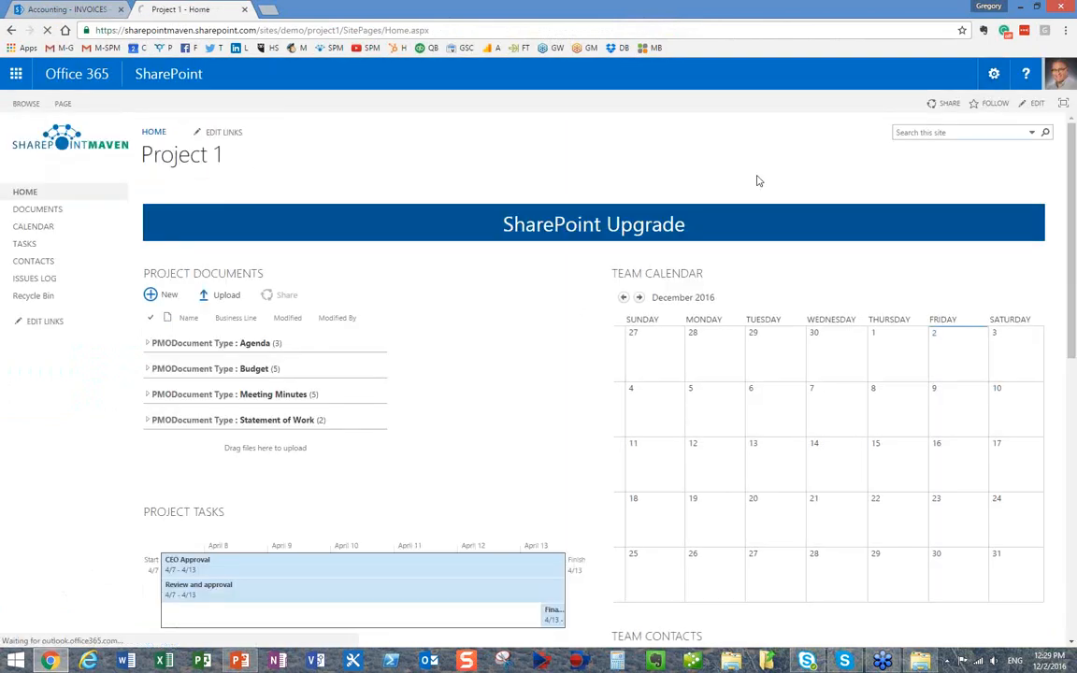
{"action": "left_click", "coordinate": [994, 74]}
{"action": "left_click", "coordinate": [943, 301]}
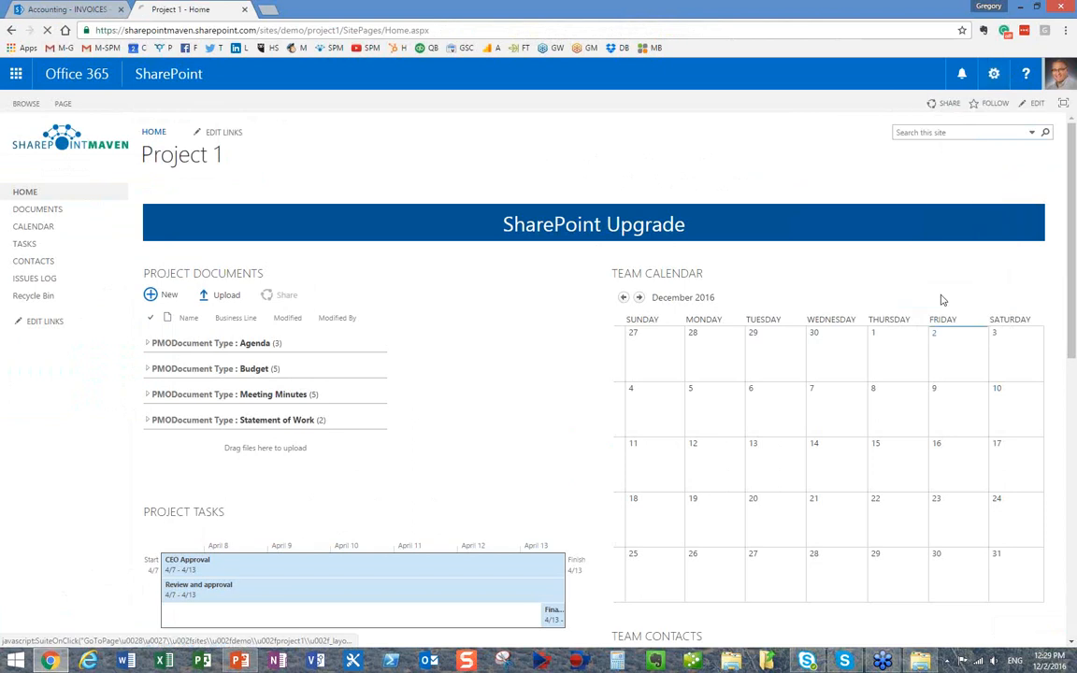
{"action": "left_click", "coordinate": [199, 216]}
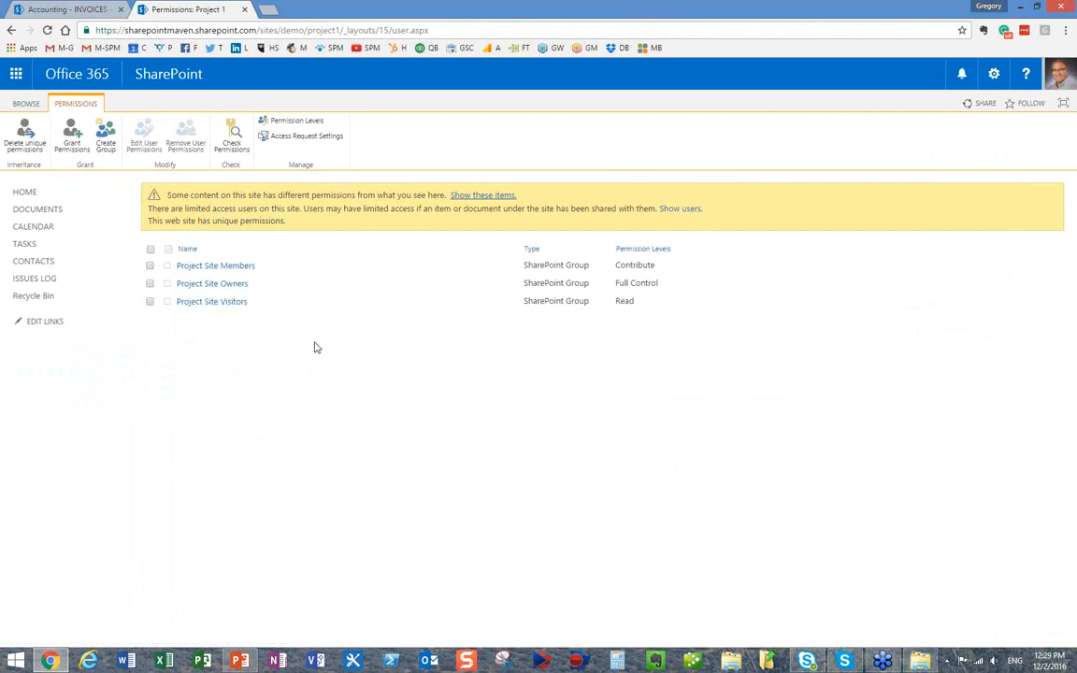
Open the Project Site Members group, view its permissions across the site collection, and close the permissions window
{"action": "left_click", "coordinate": [238, 269]}
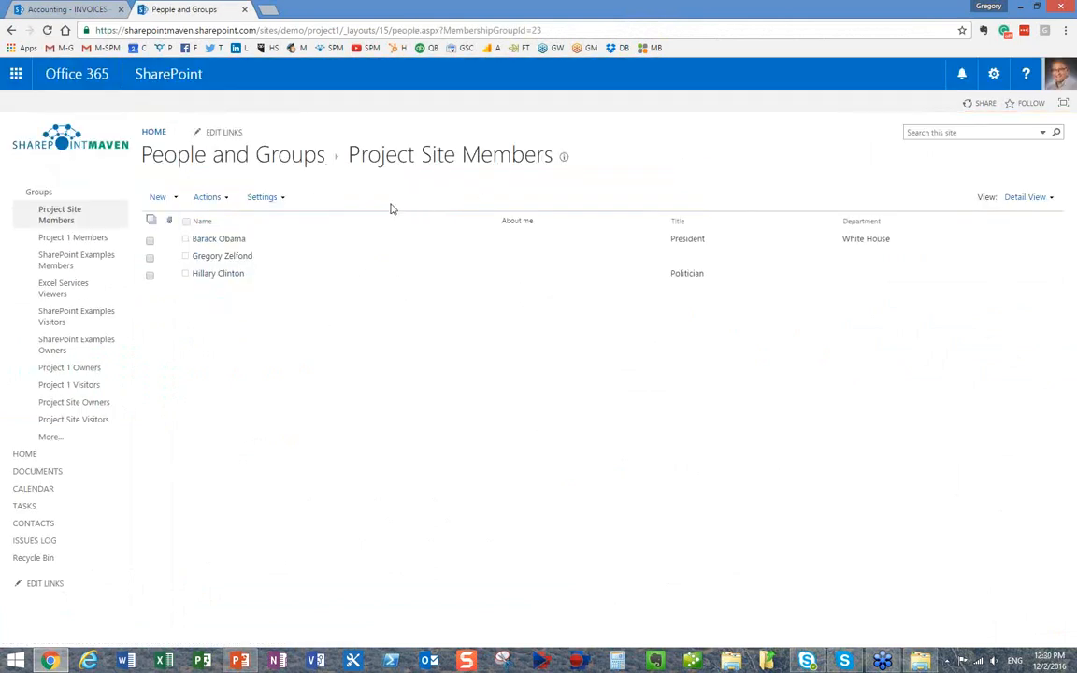
{"action": "left_click_drag", "start_coordinate": [346, 148], "coordinate": [556, 155]}
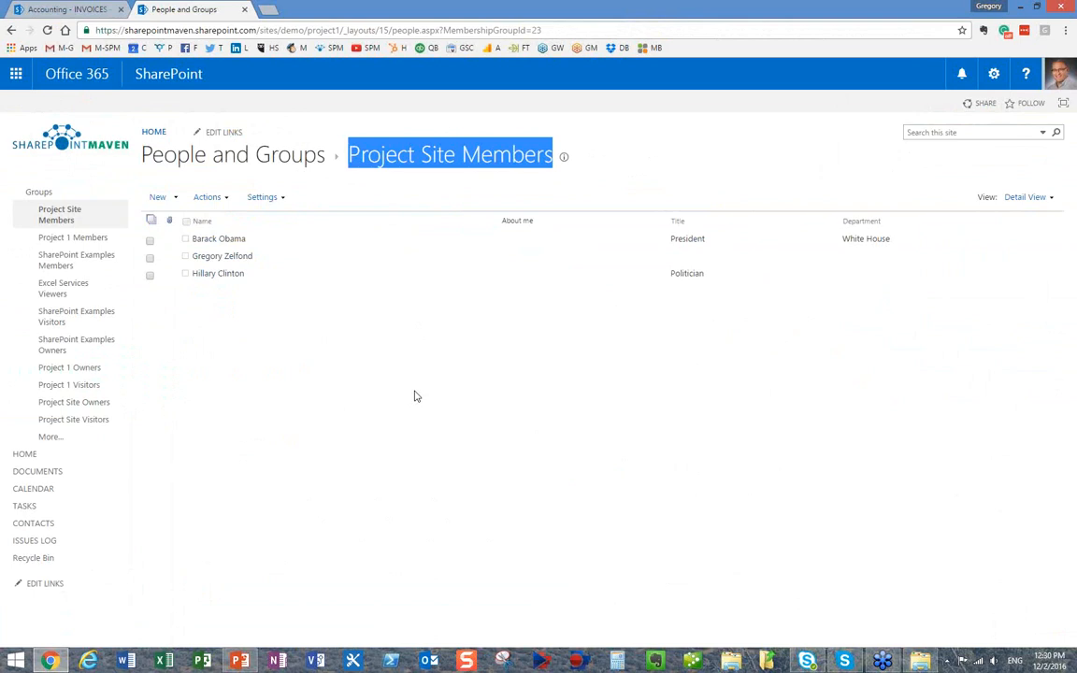
{"action": "left_click", "coordinate": [595, 154]}
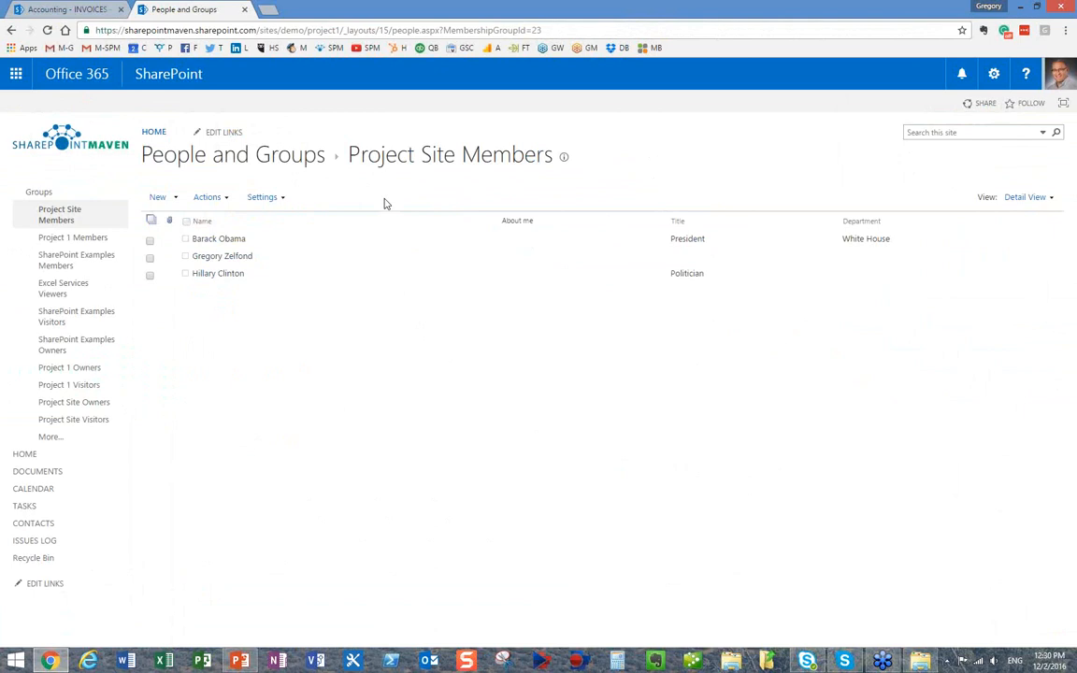
{"action": "left_click", "coordinate": [264, 199]}
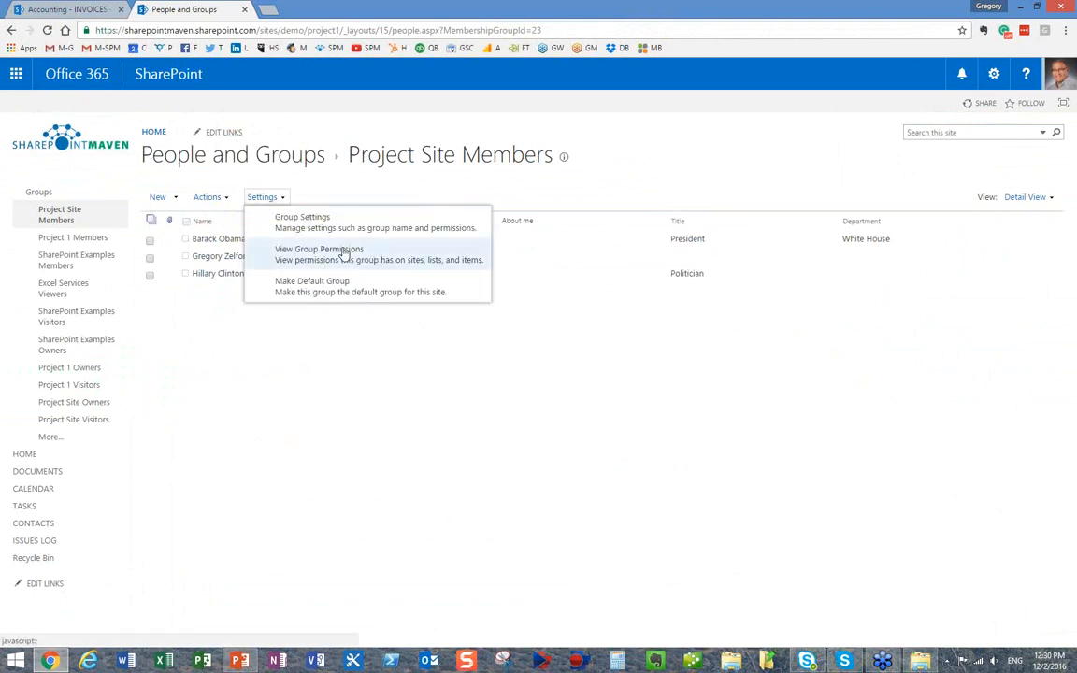
{"action": "left_click", "coordinate": [468, 257]}
{"action": "left_click_drag", "start_coordinate": [306, 17], "coordinate": [557, 162]}
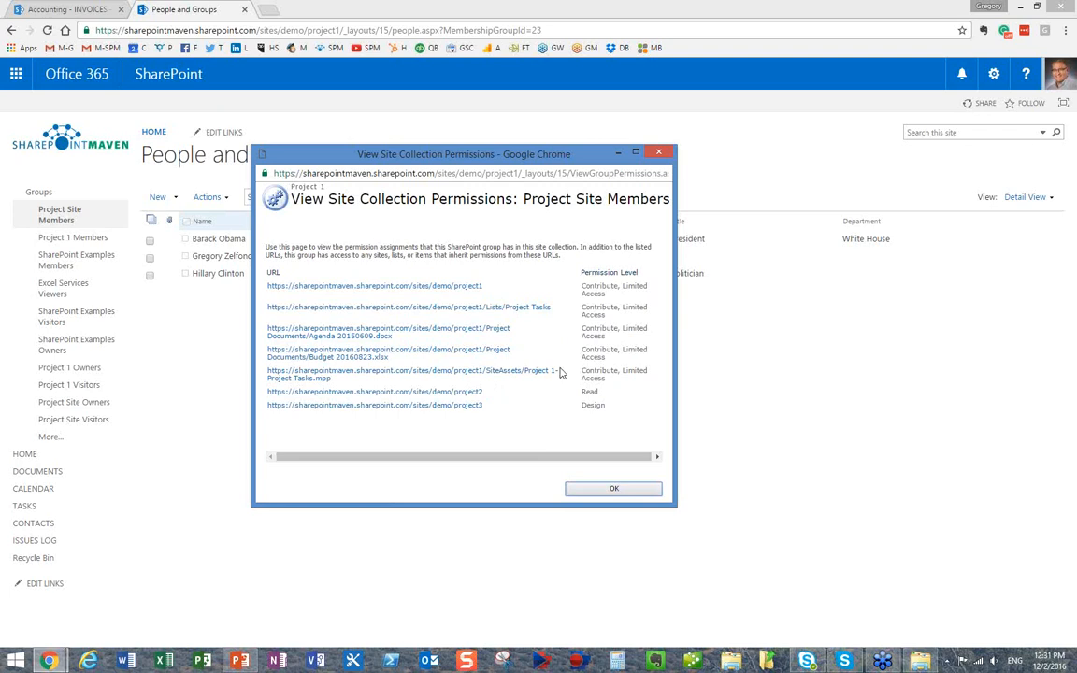
{"action": "left_click", "coordinate": [666, 153]}
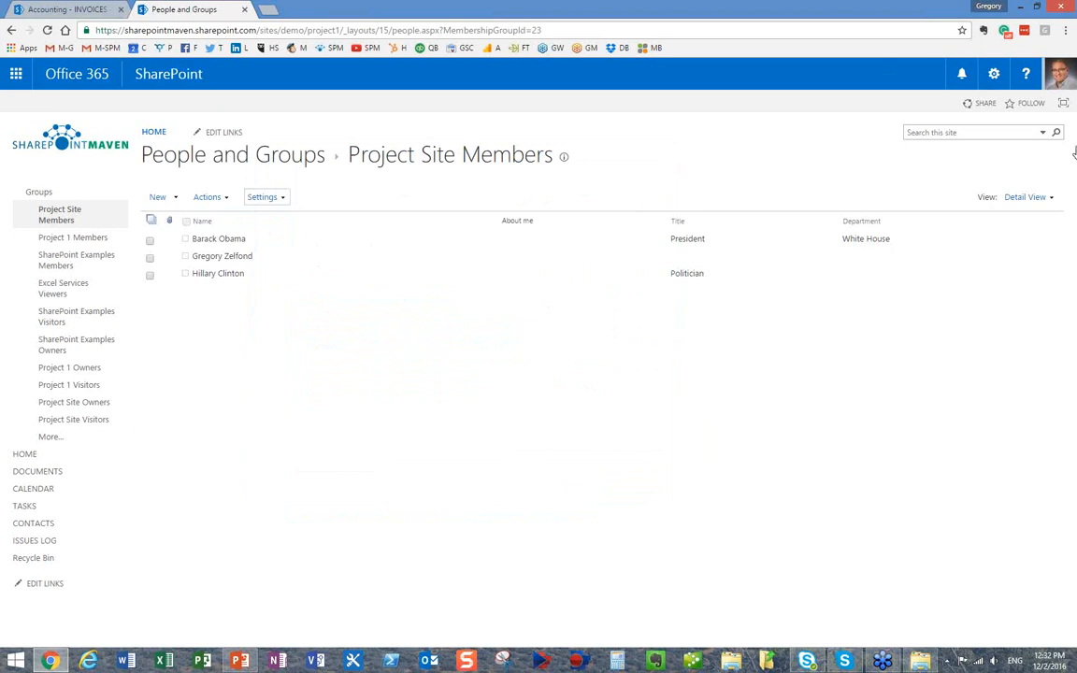
Reopen the Project 1 site permissions through the site settings, and return to the site's home page
{"action": "left_click", "coordinate": [994, 74]}
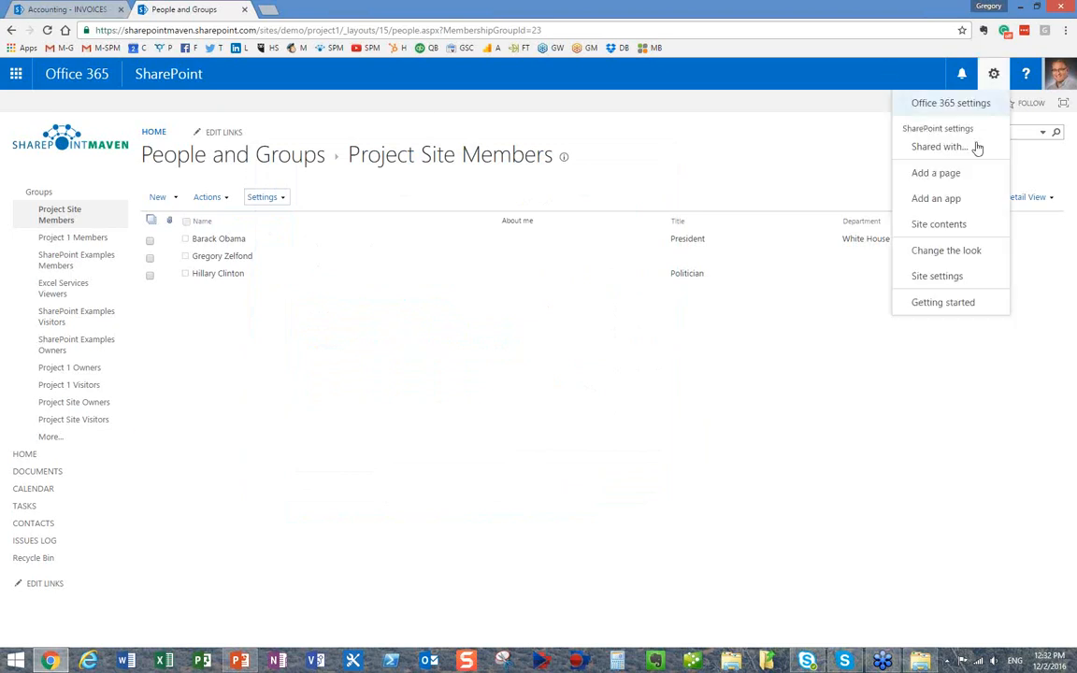
{"action": "left_click", "coordinate": [955, 276]}
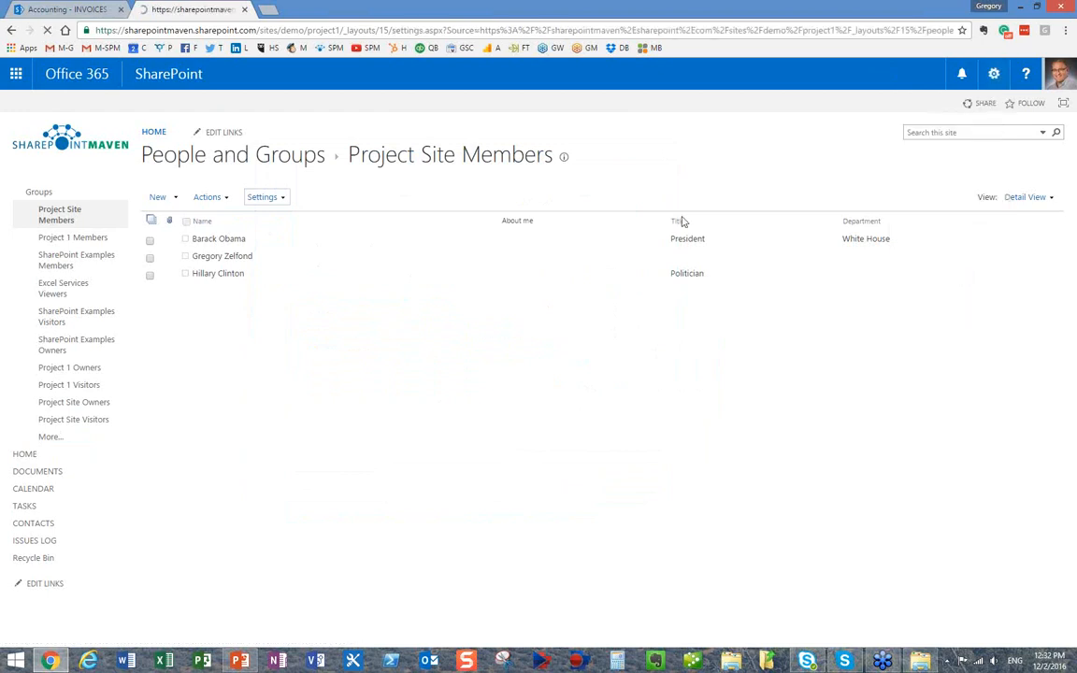
{"action": "left_click", "coordinate": [194, 218]}
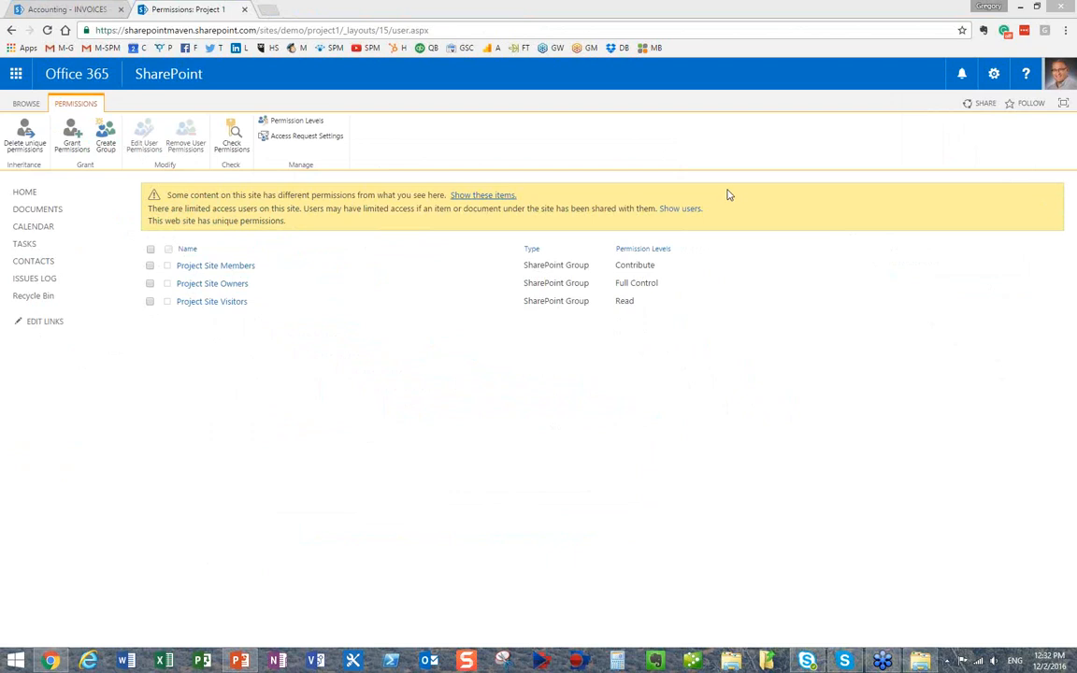
{"action": "left_click", "coordinate": [21, 190]}
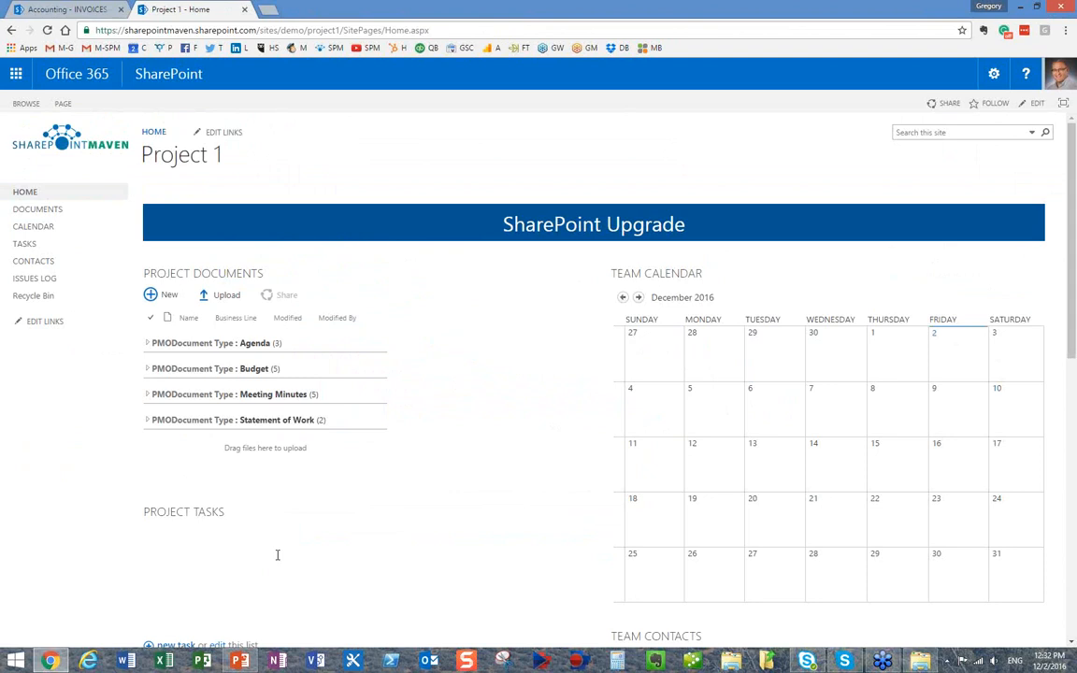
Switch to PowerPoint, highlight agenda item 7, Drop-down navigation, and return to the Accounting site in Chrome
{"action": "key", "text": "alt+Tab"}
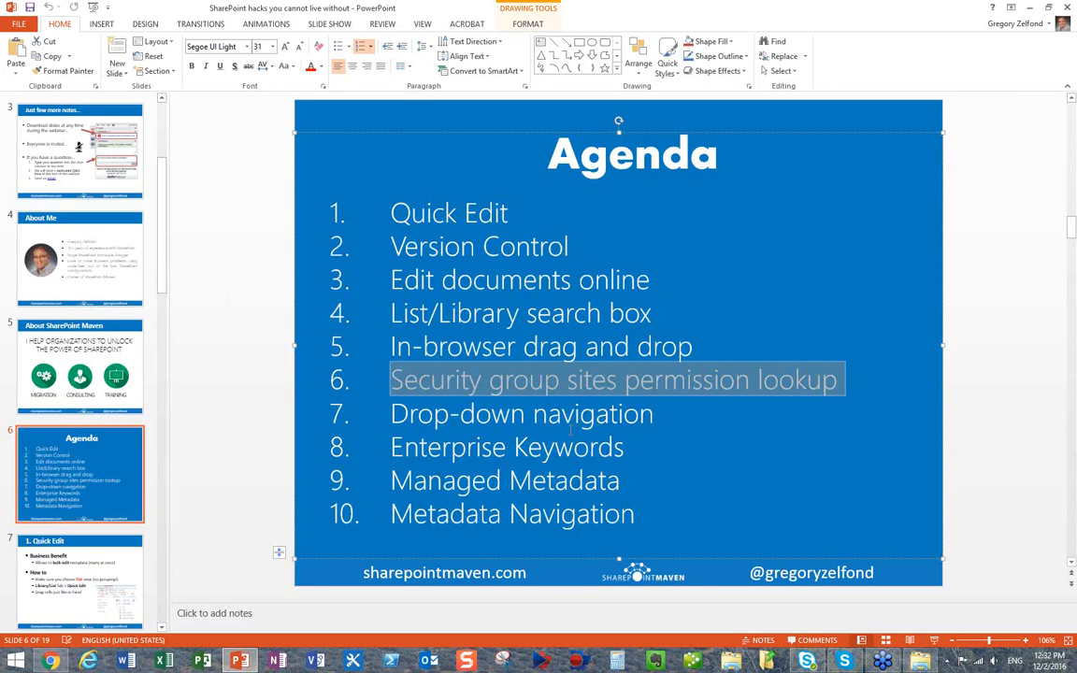
{"action": "left_click_drag", "start_coordinate": [661, 414], "coordinate": [391, 415]}
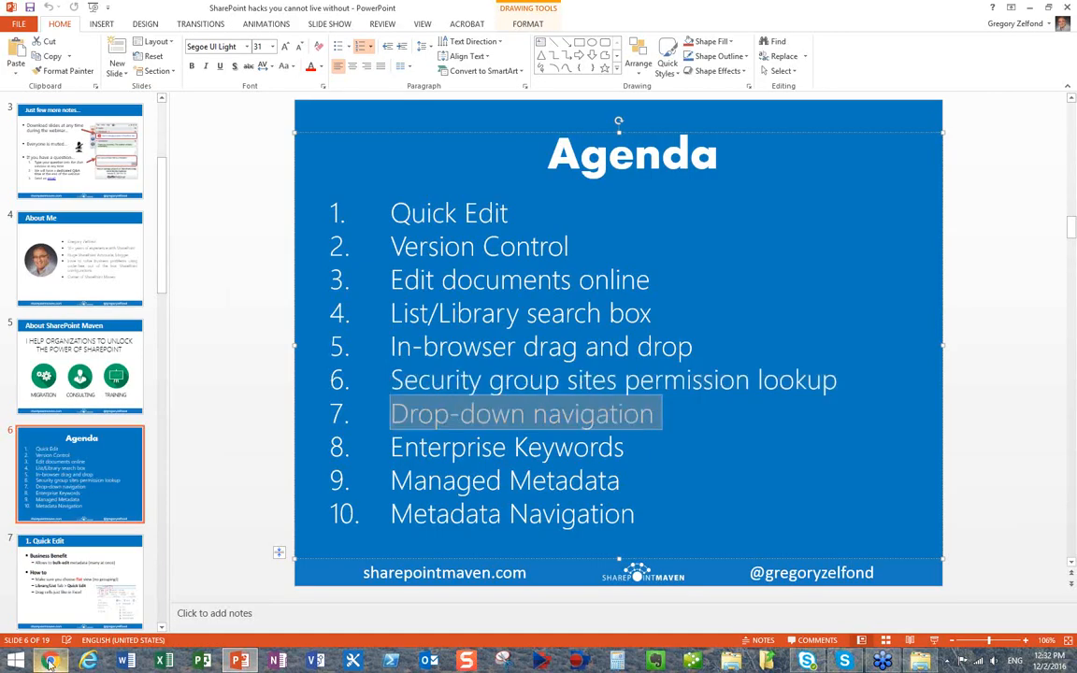
{"action": "left_click", "coordinate": [51, 661]}
{"action": "left_click", "coordinate": [75, 9]}
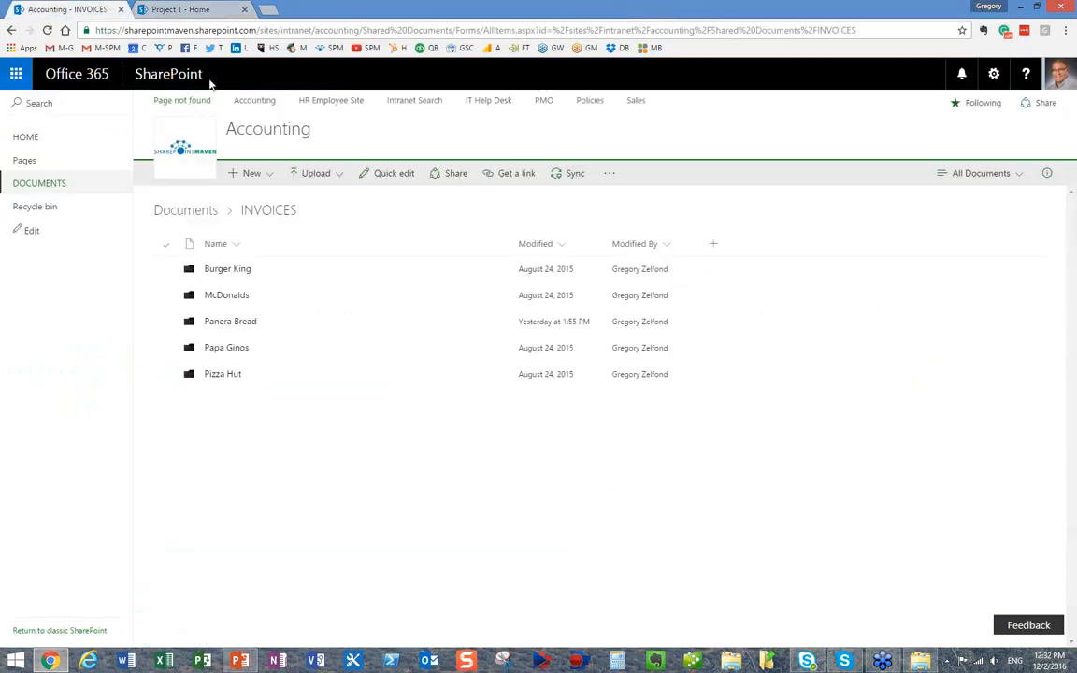
Try to go back through the browsing history from the Accounting site's INVOICES folder
{"action": "left_click", "coordinate": [13, 29]}
{"action": "left_click", "coordinate": [13, 30]}
{"action": "left_click", "coordinate": [12, 30]}
{"action": "left_click", "coordinate": [12, 30]}
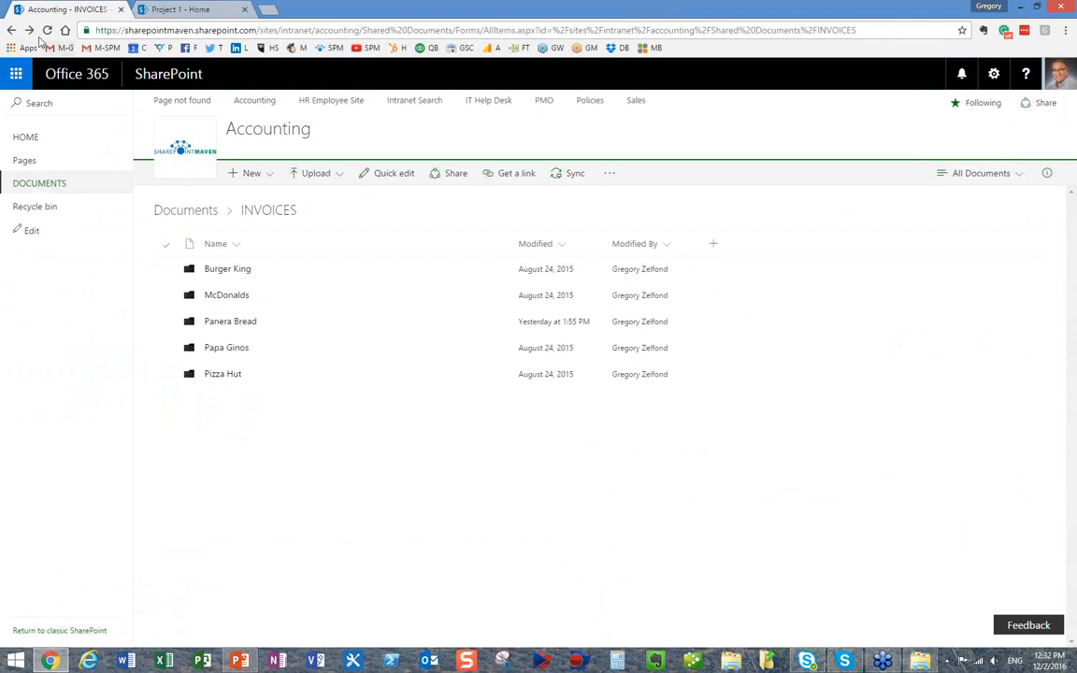
{"action": "left_click", "coordinate": [12, 30]}
Shorten the page address to end at sites/intranet/, load the intranet home page and examine its Departments drop-down navigation and submenus
{"action": "left_click", "coordinate": [288, 30]}
{"action": "left_click", "coordinate": [290, 30]}
{"action": "left_click_drag", "start_coordinate": [317, 30], "coordinate": [933, 30]}
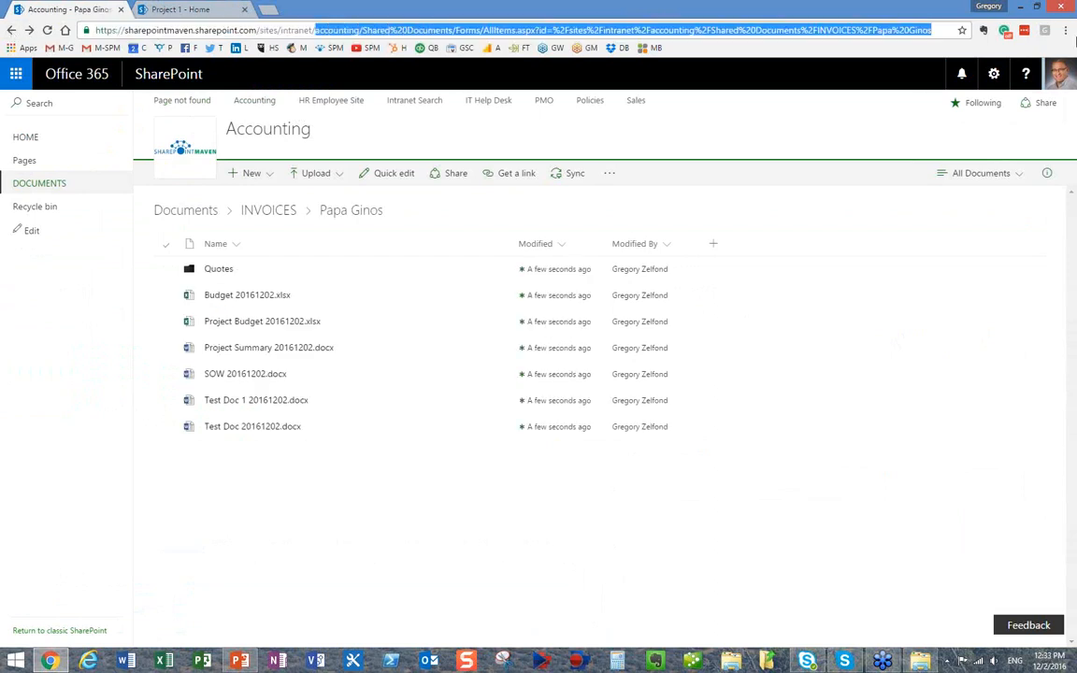
{"action": "key", "text": "BackSpace"}
{"action": "key", "text": "Return"}
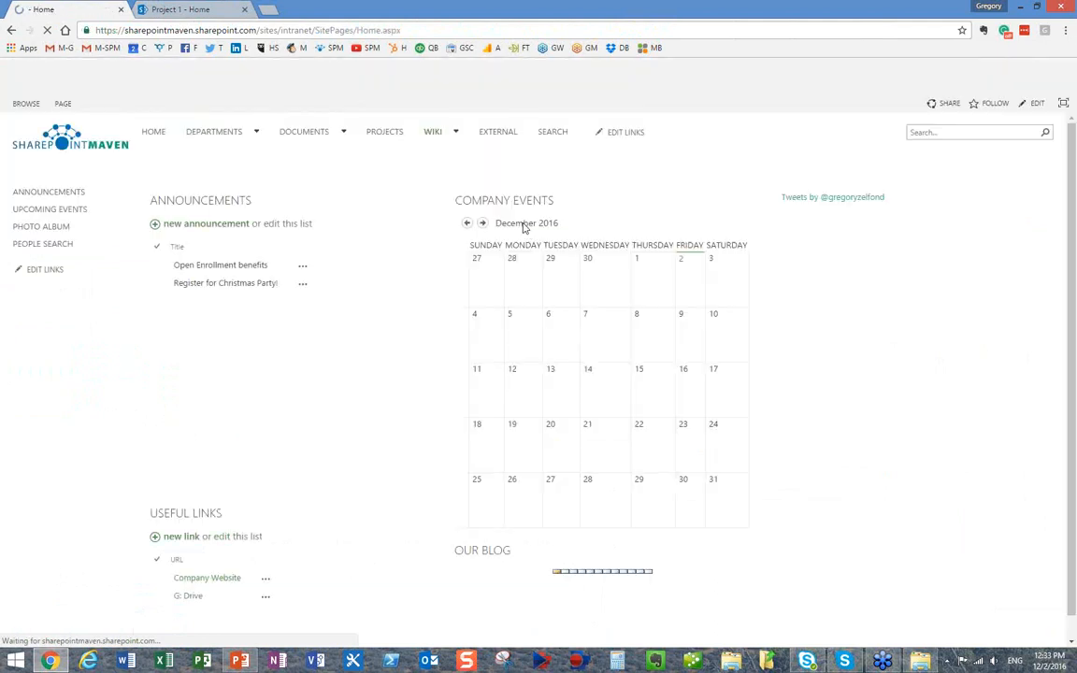
{"action": "mouse_move", "coordinate": [257, 132]}
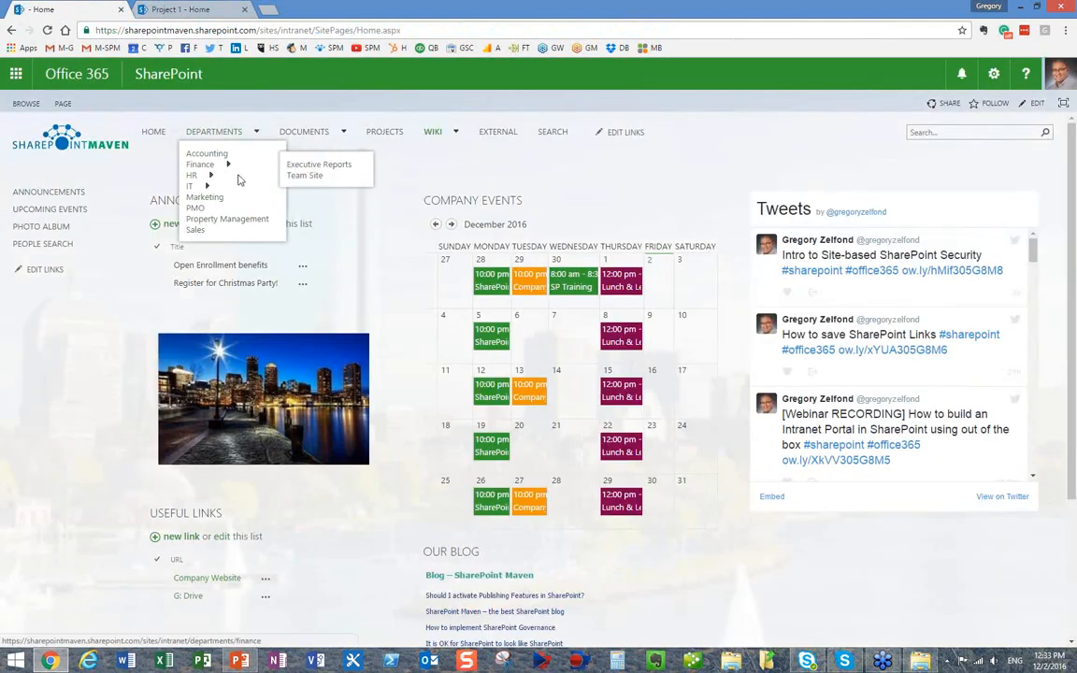
{"action": "mouse_move", "coordinate": [207, 180]}
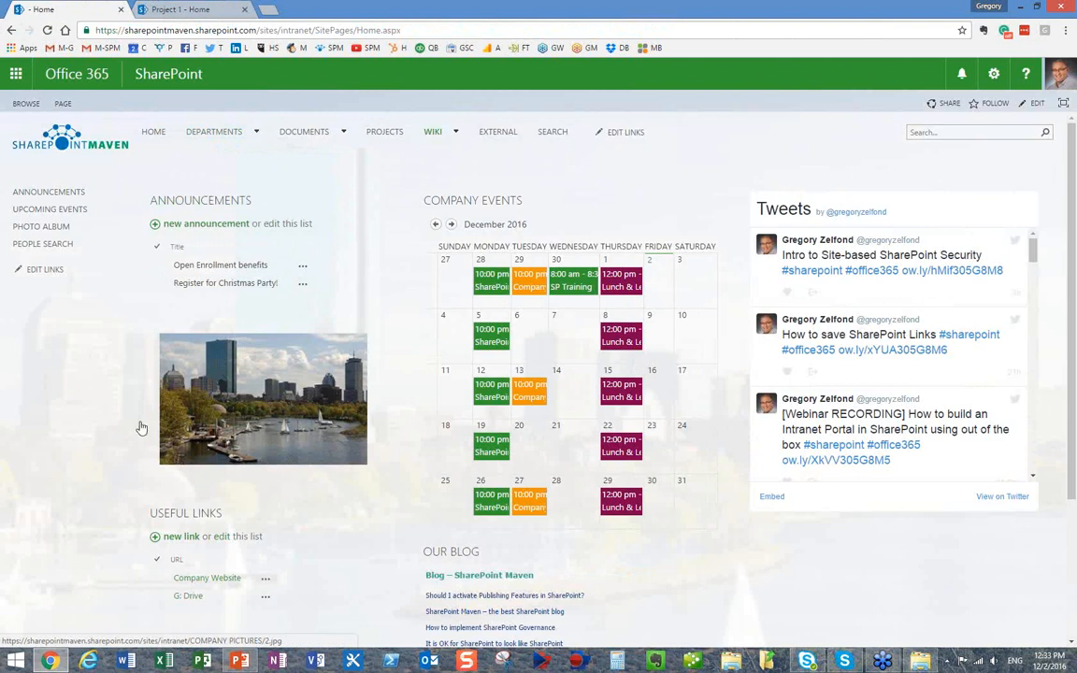
Switch to the Project 1 site and add a Marketing link with the address / to its top navigation
{"action": "left_click", "coordinate": [208, 11]}
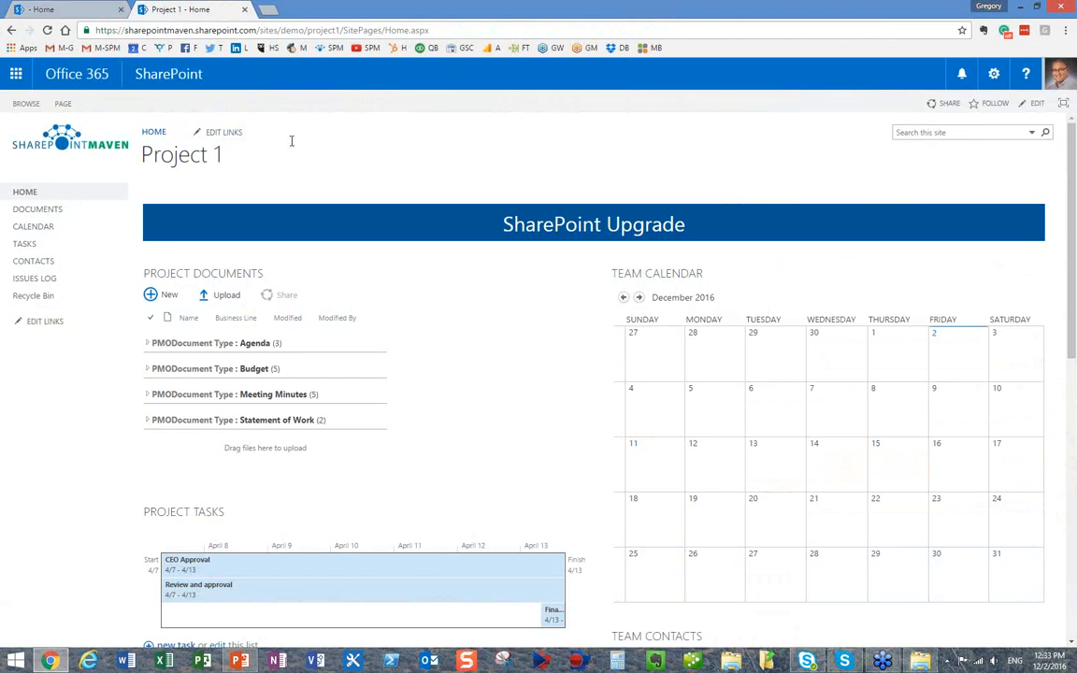
{"action": "left_click", "coordinate": [223, 133]}
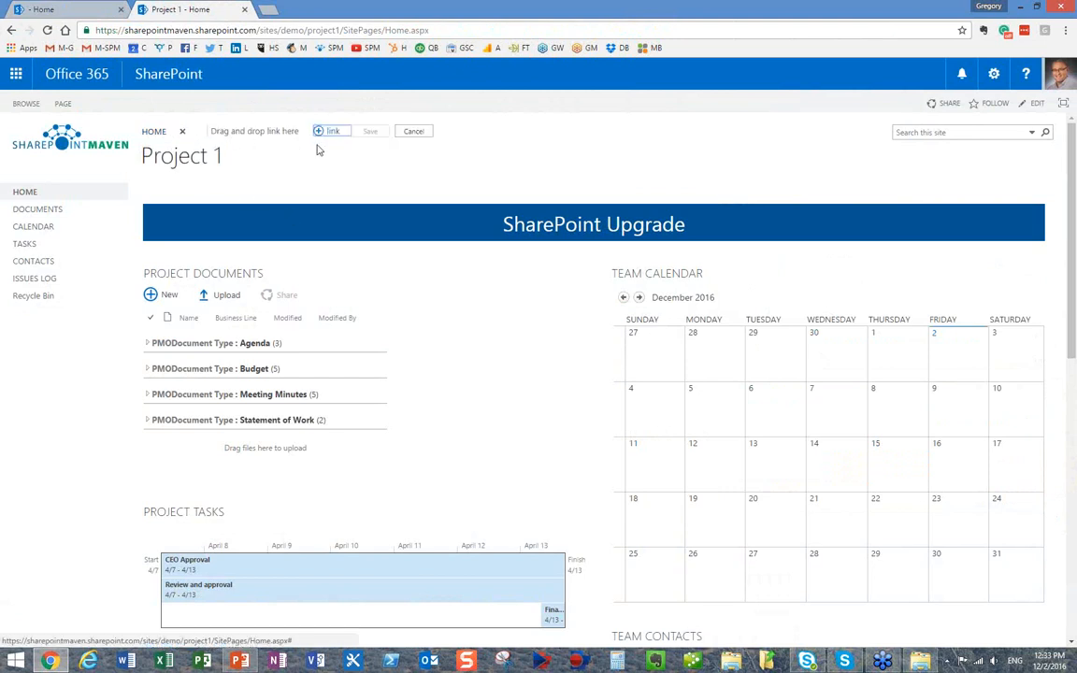
{"action": "left_click", "coordinate": [334, 132]}
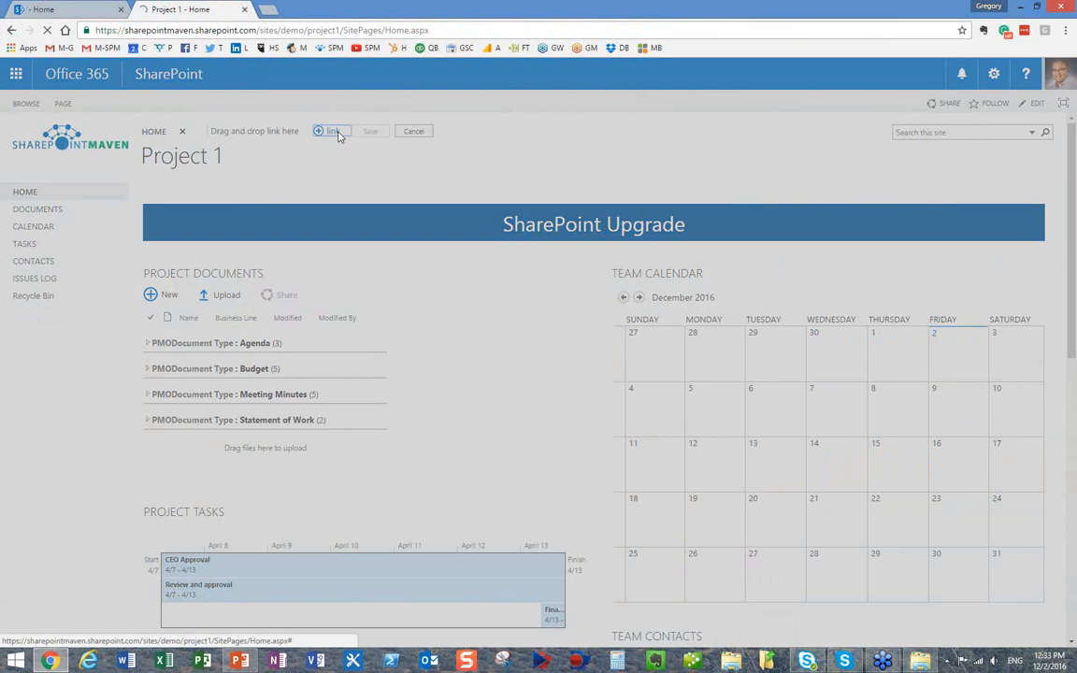
{"action": "type", "text": "Marketing"}
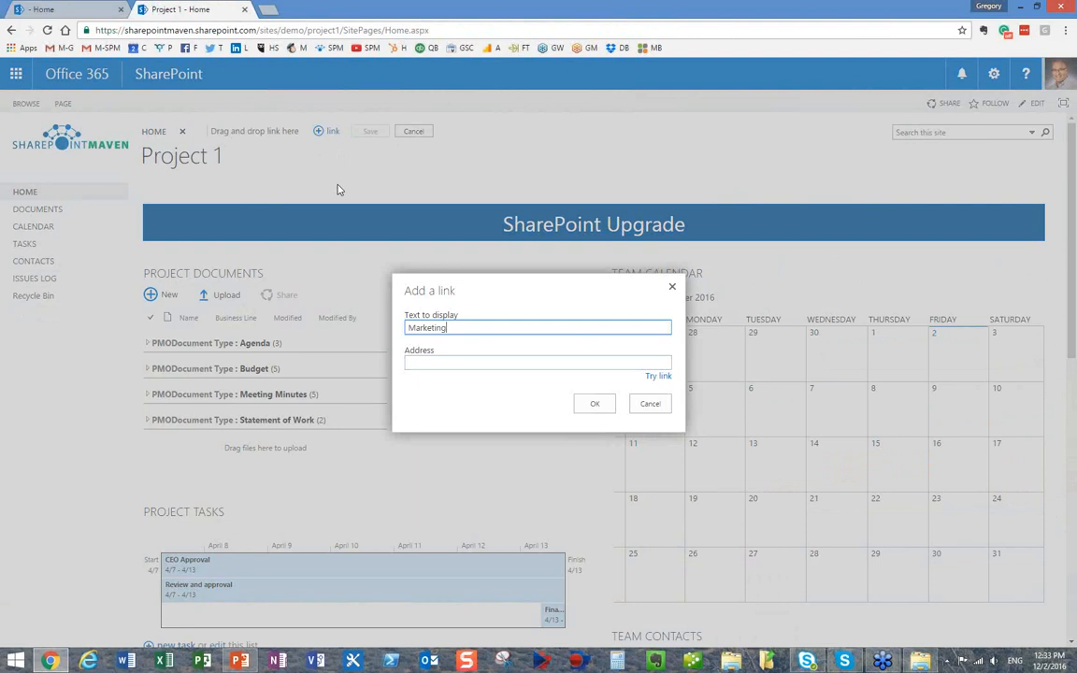
{"action": "left_click", "coordinate": [434, 361]}
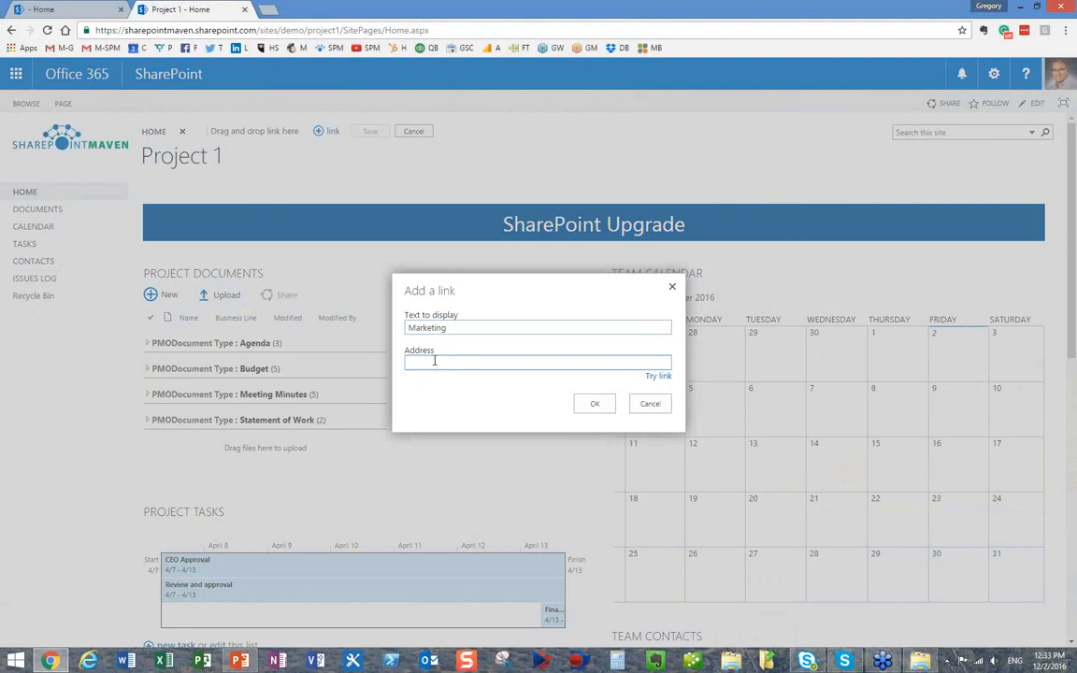
{"action": "type", "text": "/"}
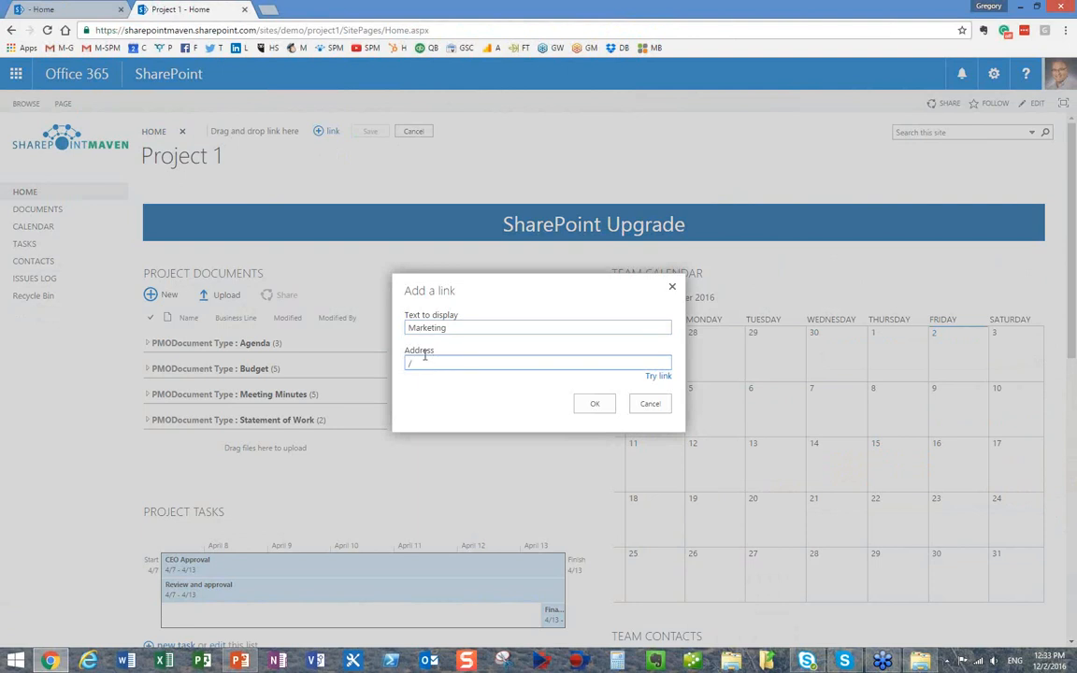
{"action": "left_click", "coordinate": [595, 403]}
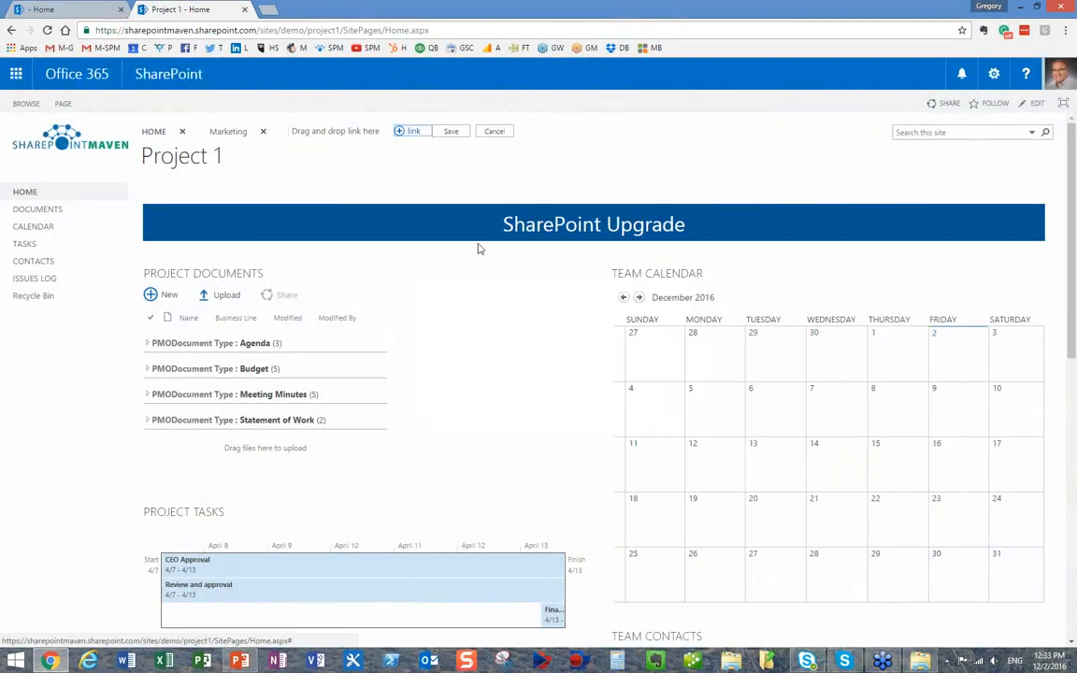
Add an Accounting link with the address / to the top navigation
{"action": "left_click", "coordinate": [418, 135]}
{"action": "type", "text": "Accounting"}
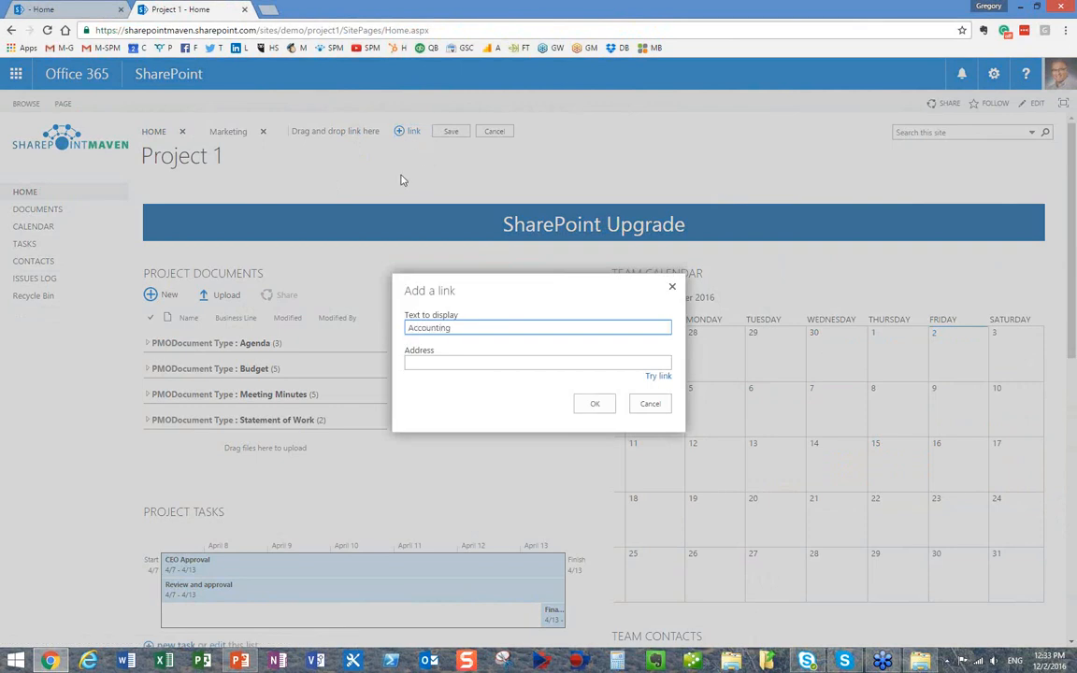
{"action": "key", "text": "Tab"}
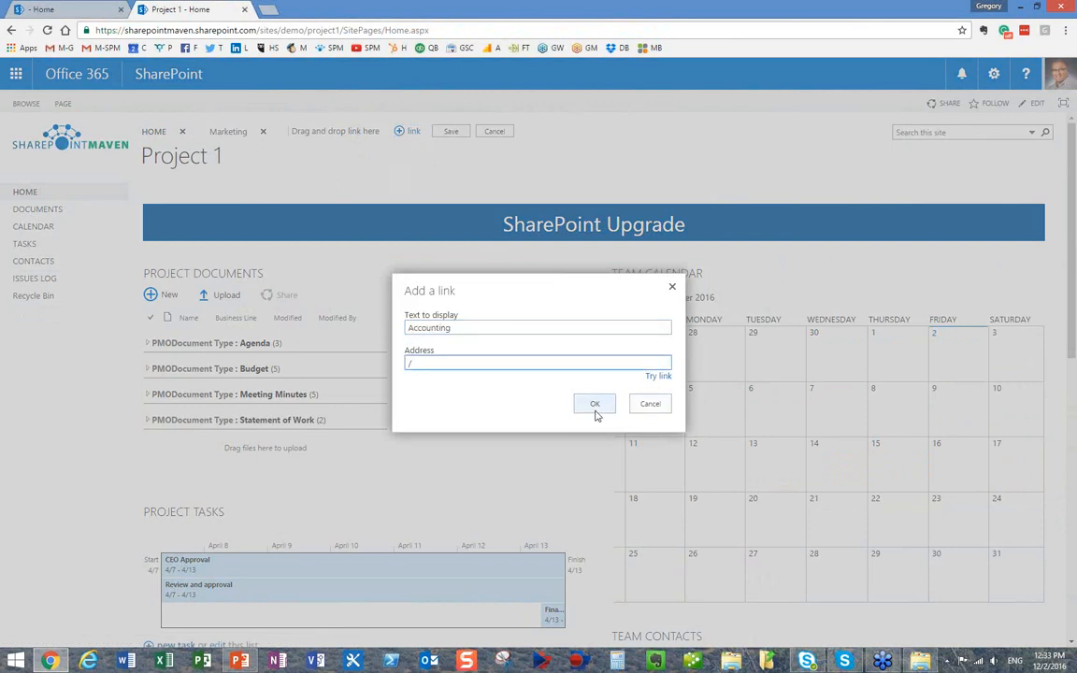
{"action": "left_click", "coordinate": [595, 404]}
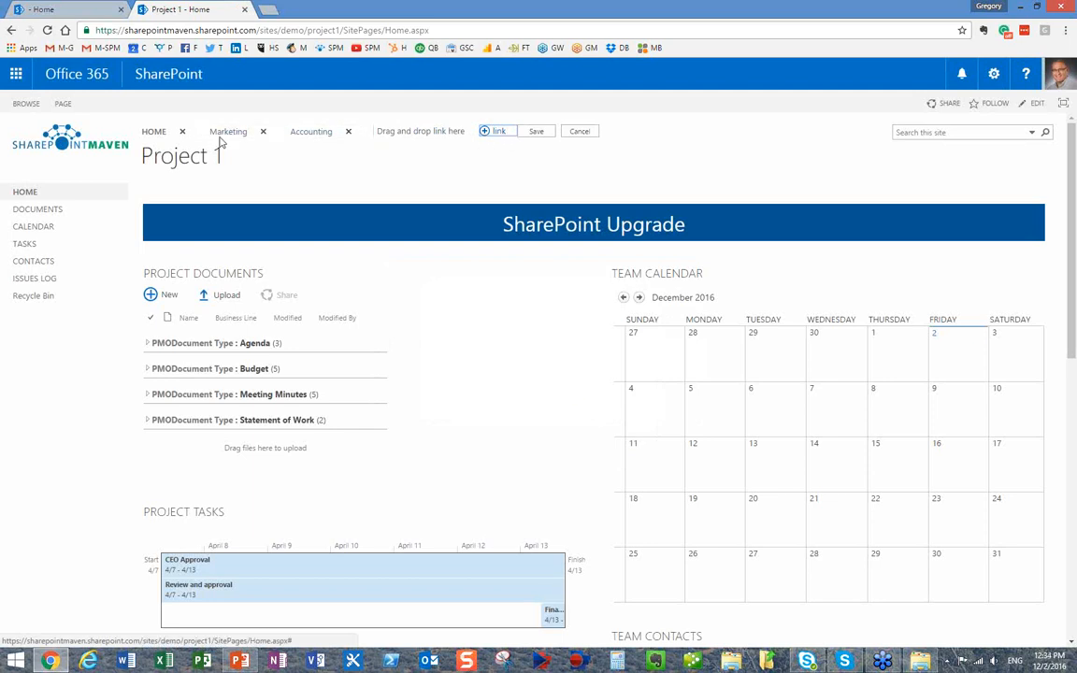
Add a DEPARTMENTS link with the address /, move it ahead of Marketing, and save the top navigation
{"action": "left_click", "coordinate": [500, 135]}
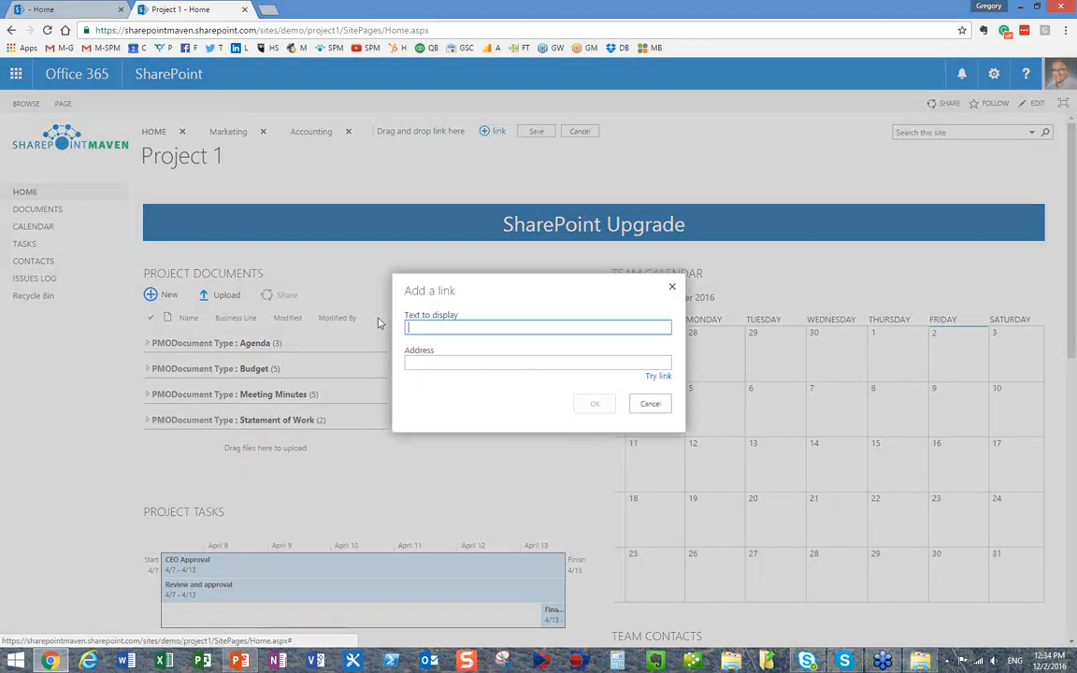
{"action": "type", "text": "DEPART"}
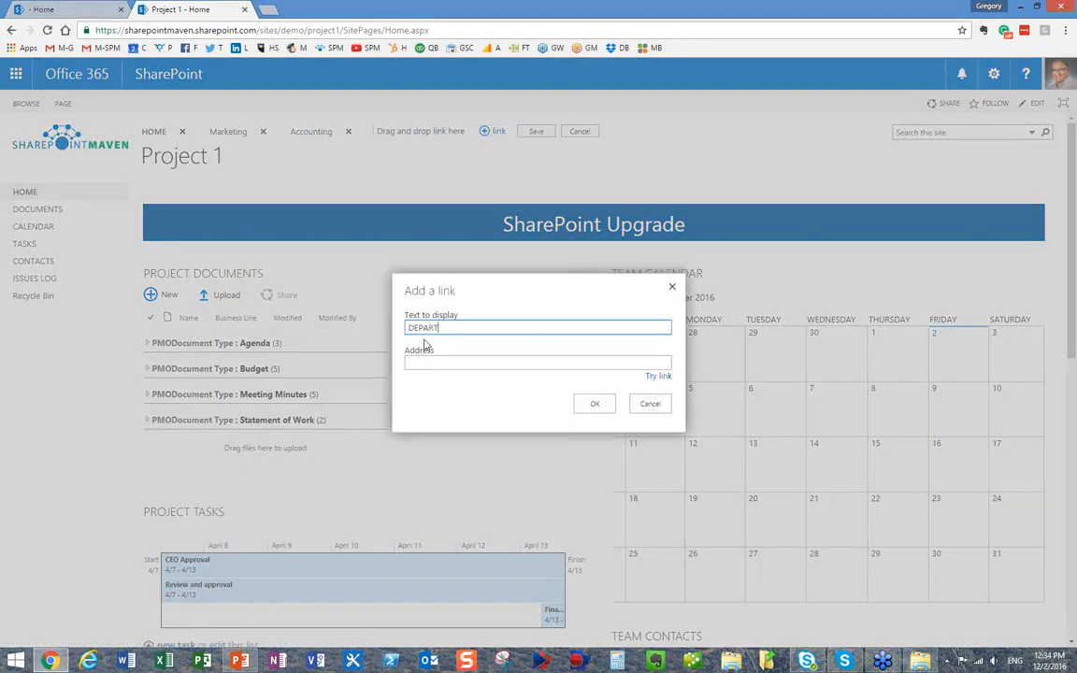
{"action": "type", "text": "MENTS"}
{"action": "left_click", "coordinate": [428, 362]}
{"action": "type", "text": "#"}
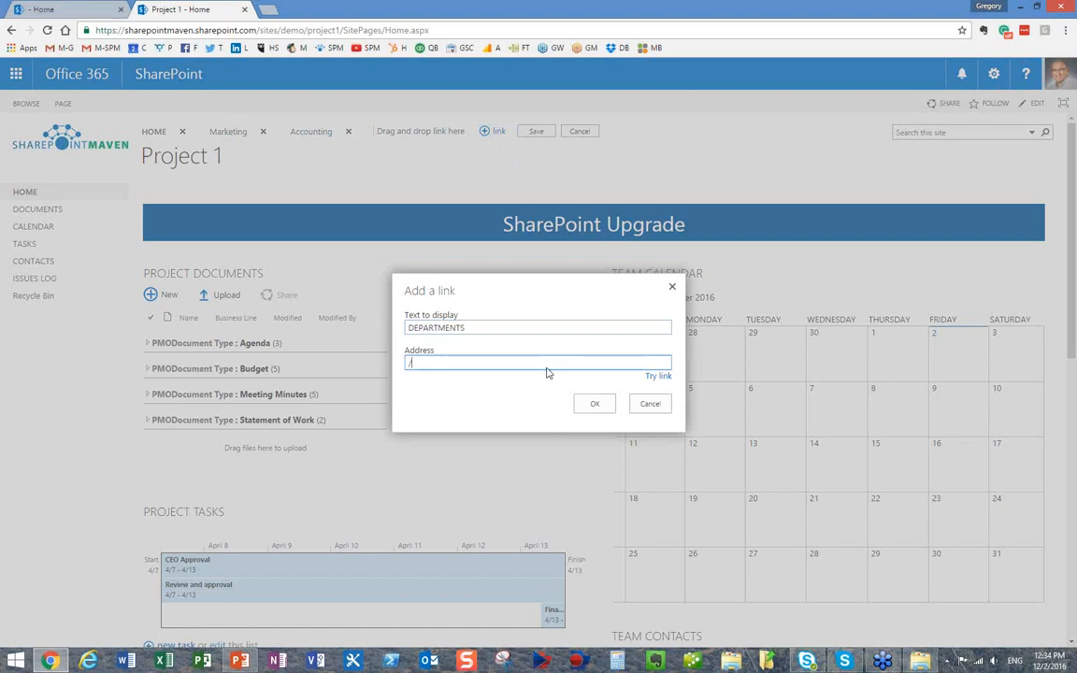
{"action": "left_click", "coordinate": [595, 403]}
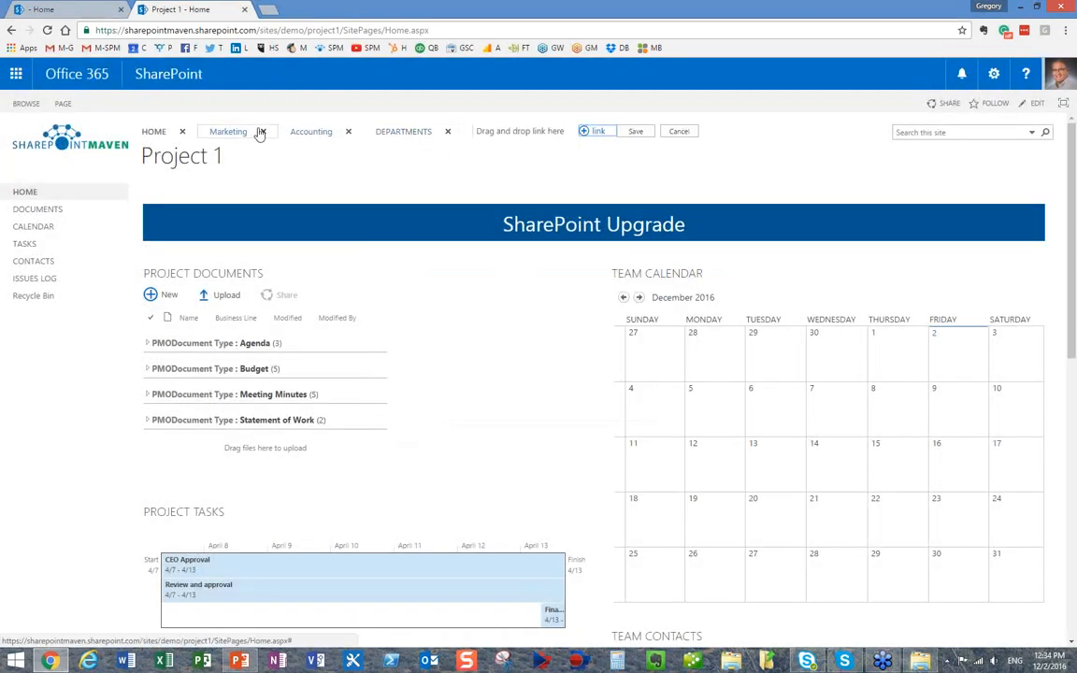
{"action": "left_click_drag", "start_coordinate": [406, 135], "coordinate": [211, 132]}
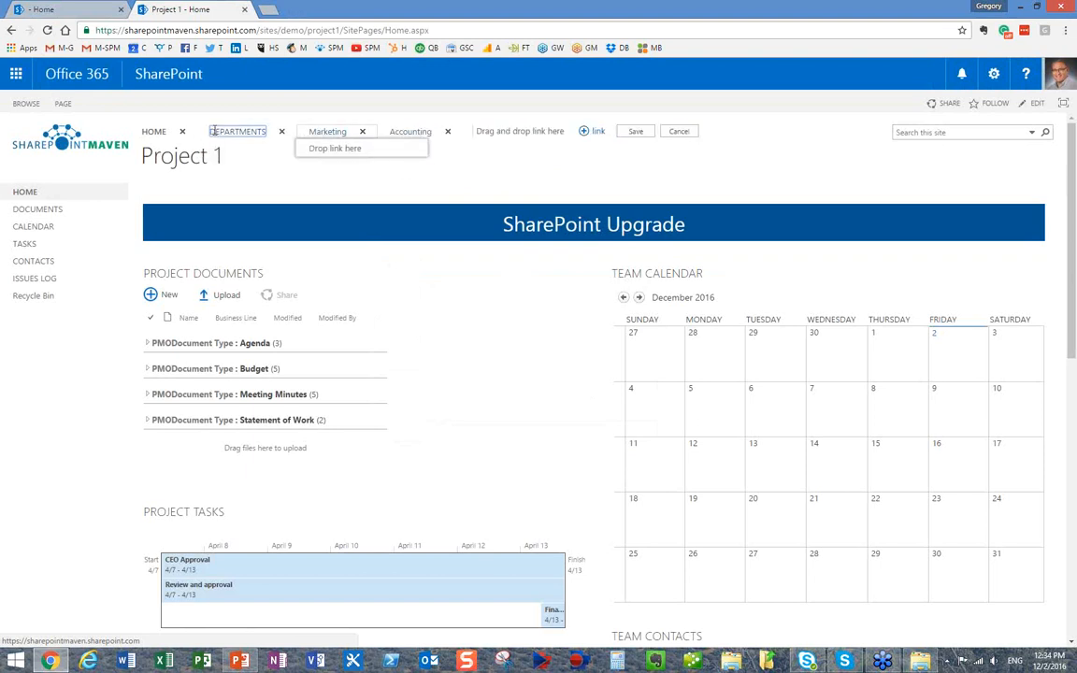
{"action": "left_click", "coordinate": [635, 133]}
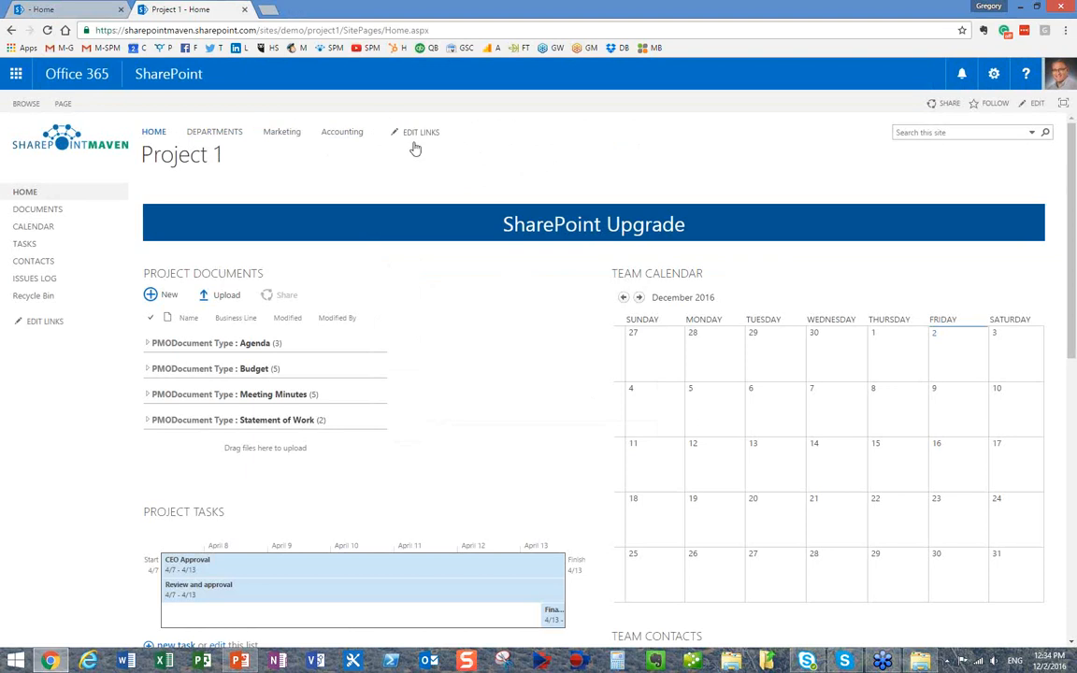
Nest the Accounting and Marketing links under DEPARTMENTS in the top navigation, save, and show the drop-down
{"action": "left_click", "coordinate": [422, 134]}
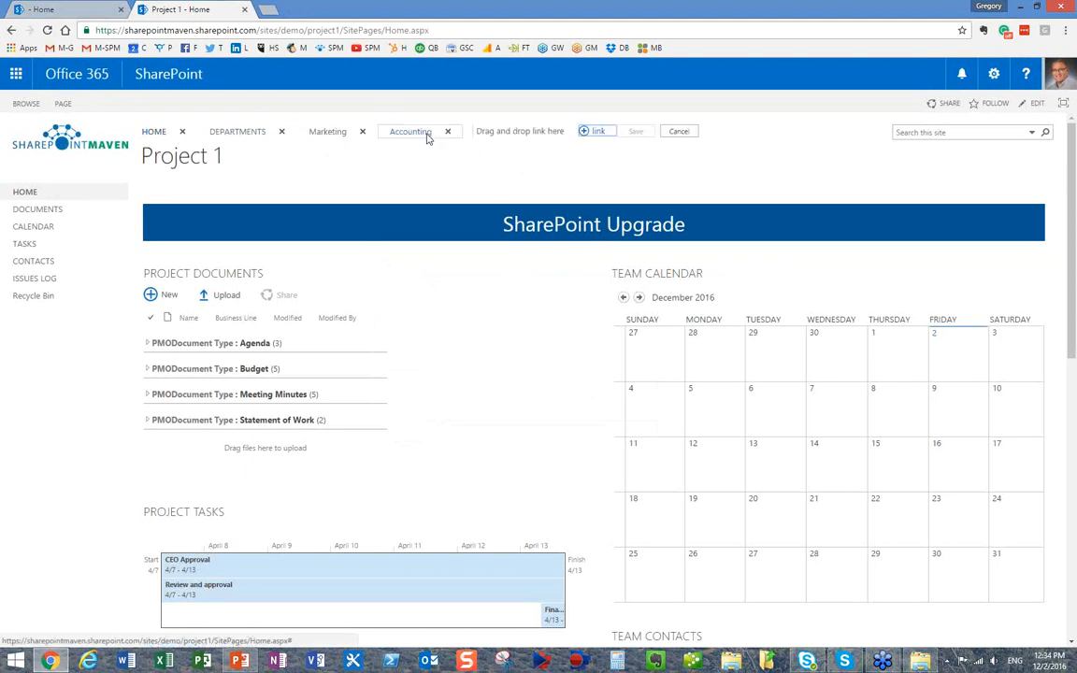
{"action": "left_click_drag", "start_coordinate": [418, 138], "coordinate": [247, 152]}
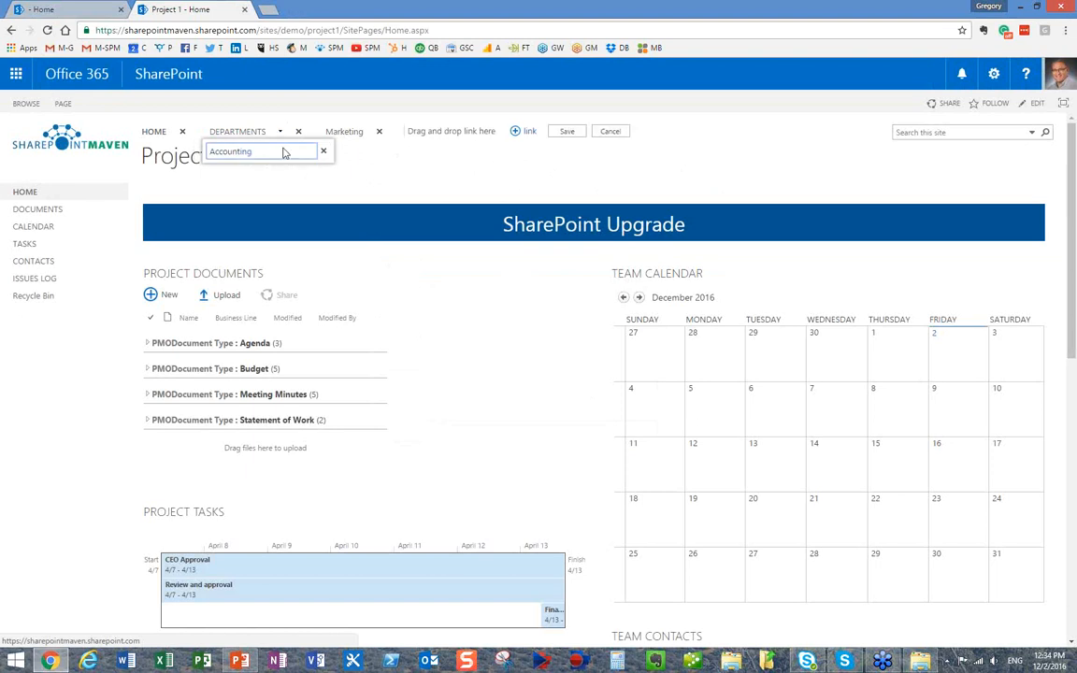
{"action": "left_click_drag", "start_coordinate": [356, 137], "coordinate": [248, 168]}
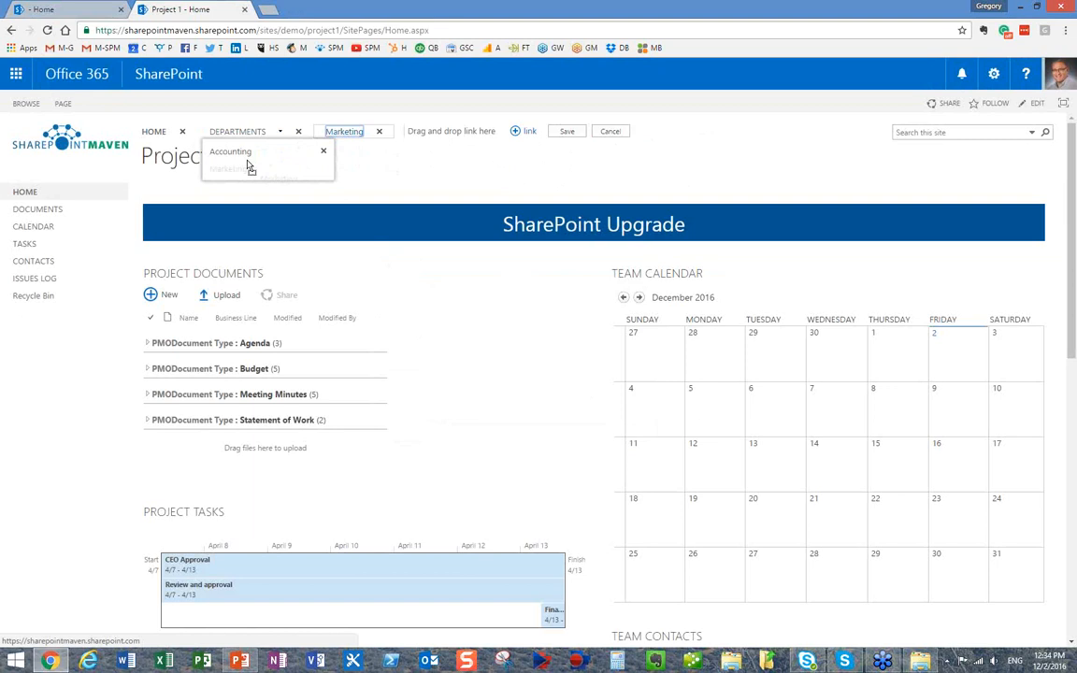
{"action": "left_click_drag", "start_coordinate": [249, 167], "coordinate": [365, 164]}
{"action": "left_click", "coordinate": [493, 136]}
{"action": "mouse_move", "coordinate": [252, 152]}
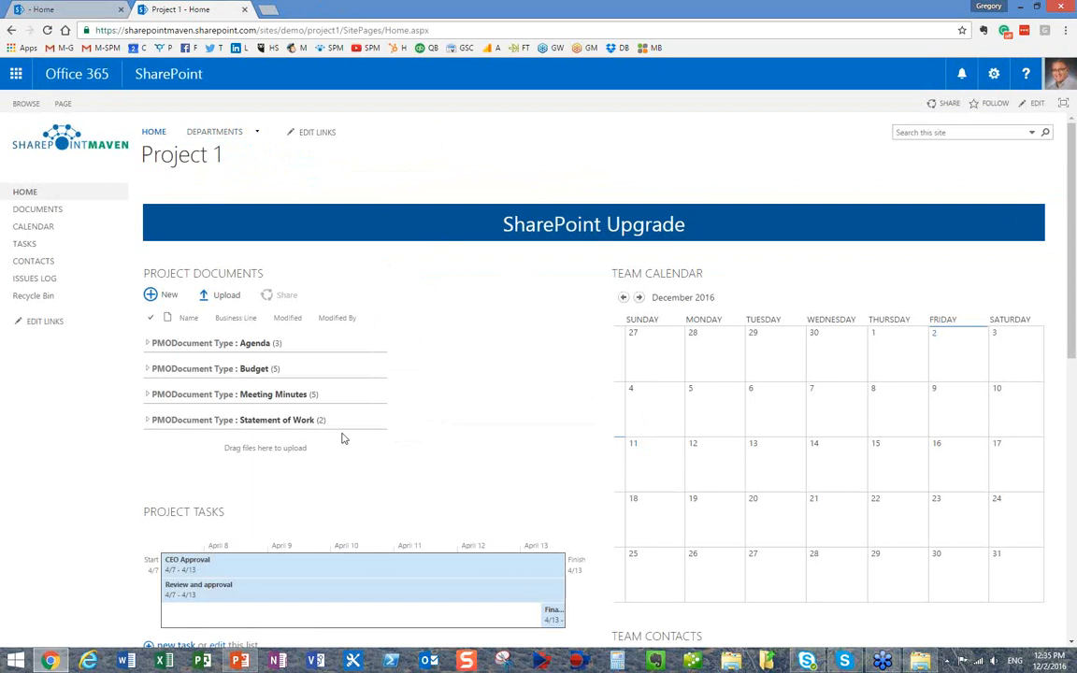
Switch to PowerPoint and highlight agenda item 8, Enterprise Keywords
{"action": "left_click", "coordinate": [240, 661]}
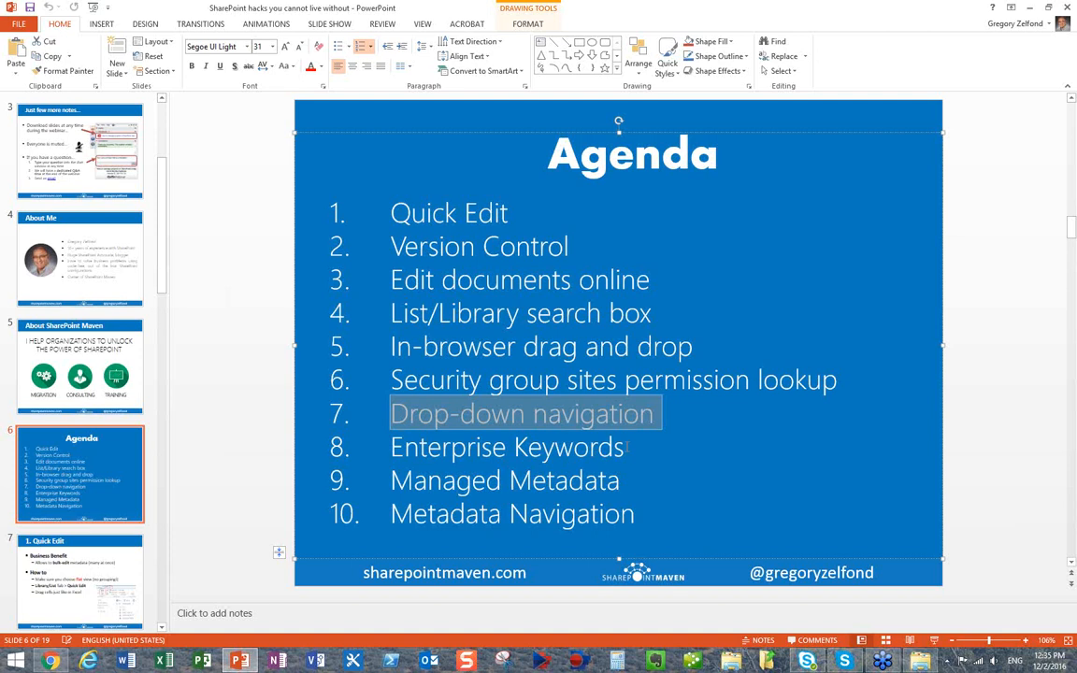
{"action": "left_click_drag", "start_coordinate": [628, 450], "coordinate": [433, 456]}
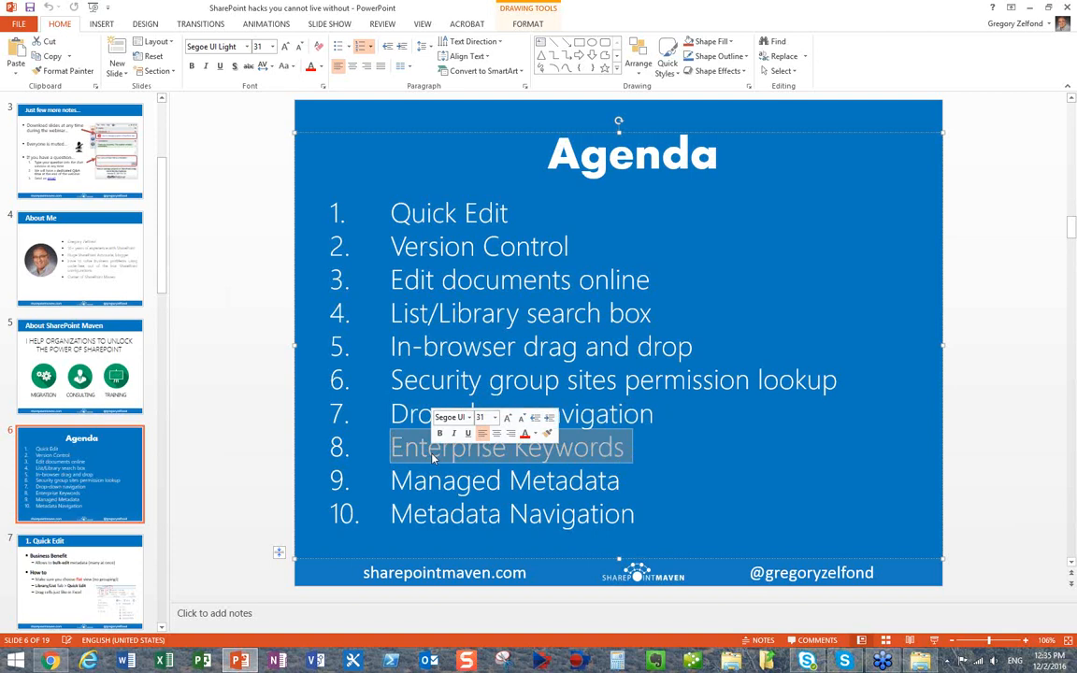
{"action": "left_click", "coordinate": [453, 449]}
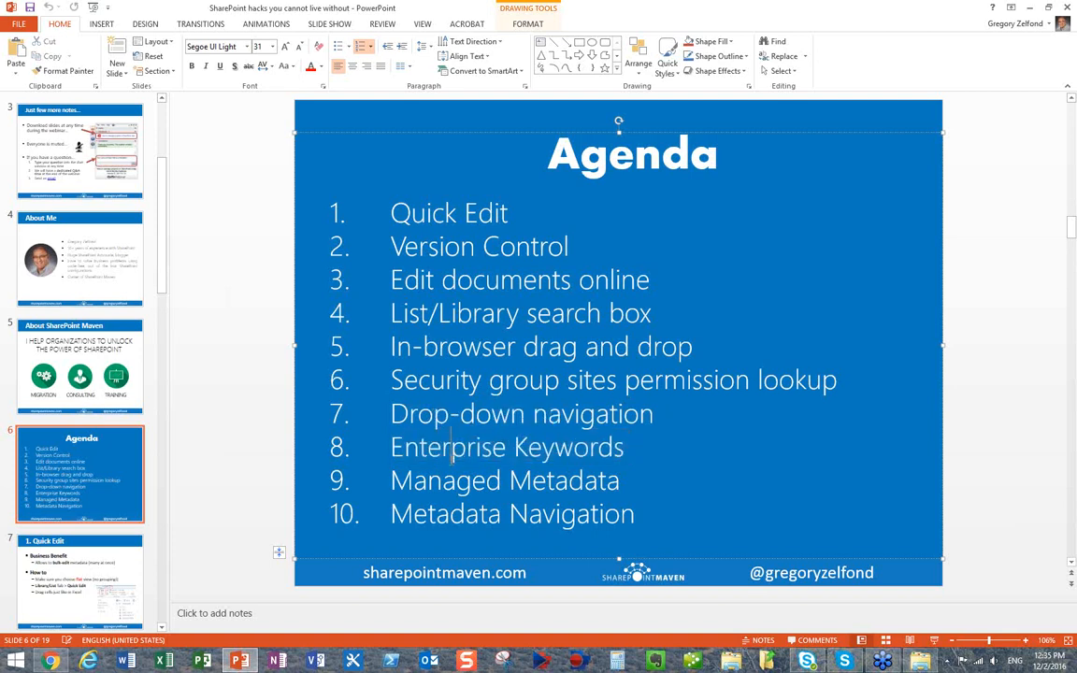
Return to Chrome, examine the metadata columns of the Project Documents library, and go back to the Project 1 home page
{"action": "left_click", "coordinate": [51, 661]}
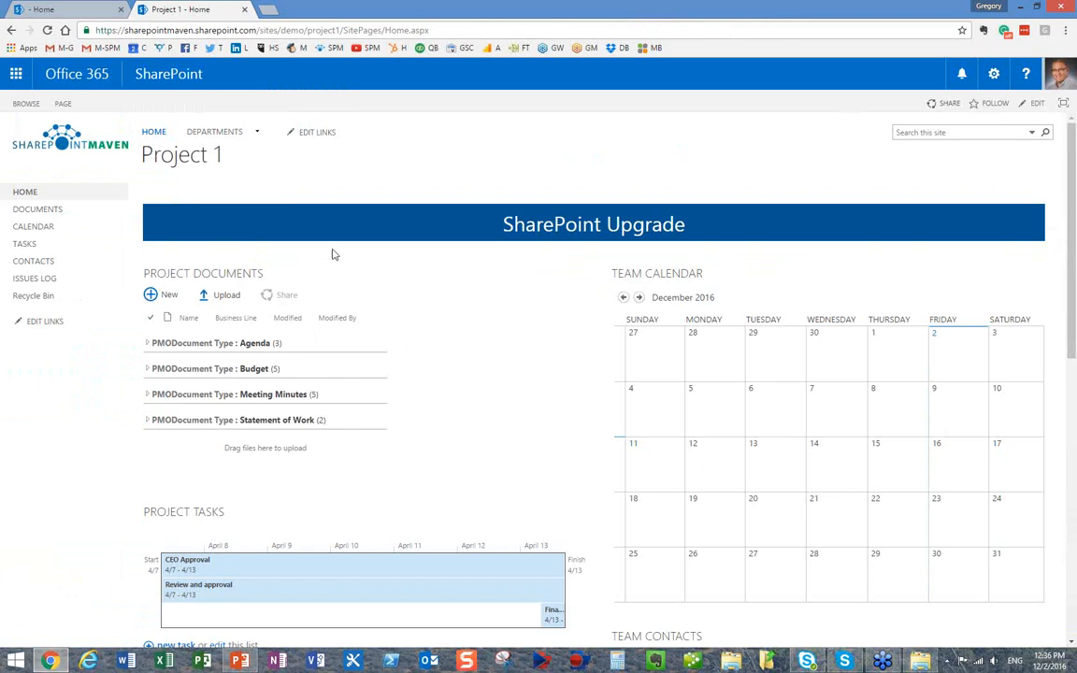
{"action": "left_click", "coordinate": [233, 272]}
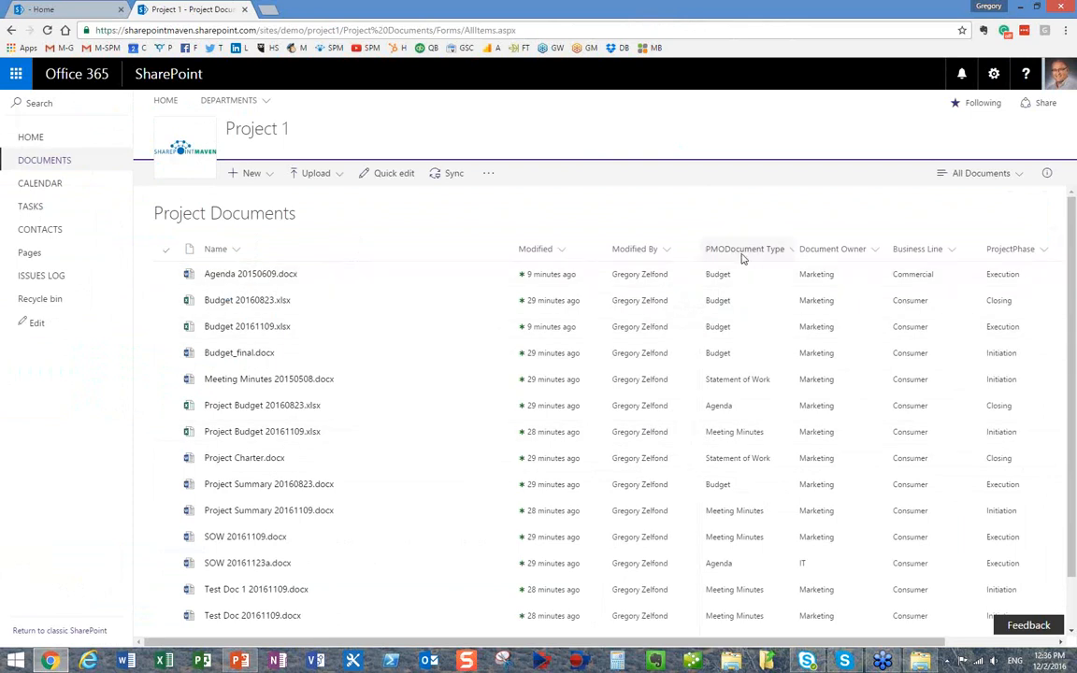
{"action": "left_click", "coordinate": [37, 138]}
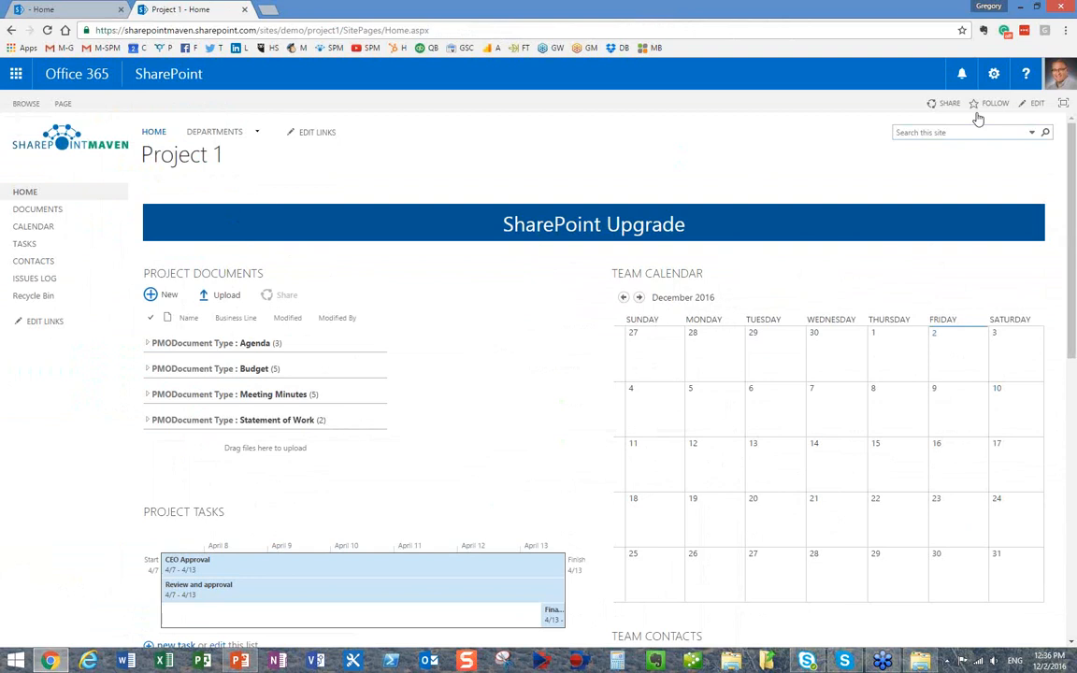
Open the Project 1 site contents and open Test Library in a new browser tab
{"action": "left_click", "coordinate": [994, 74]}
{"action": "left_click", "coordinate": [938, 251]}
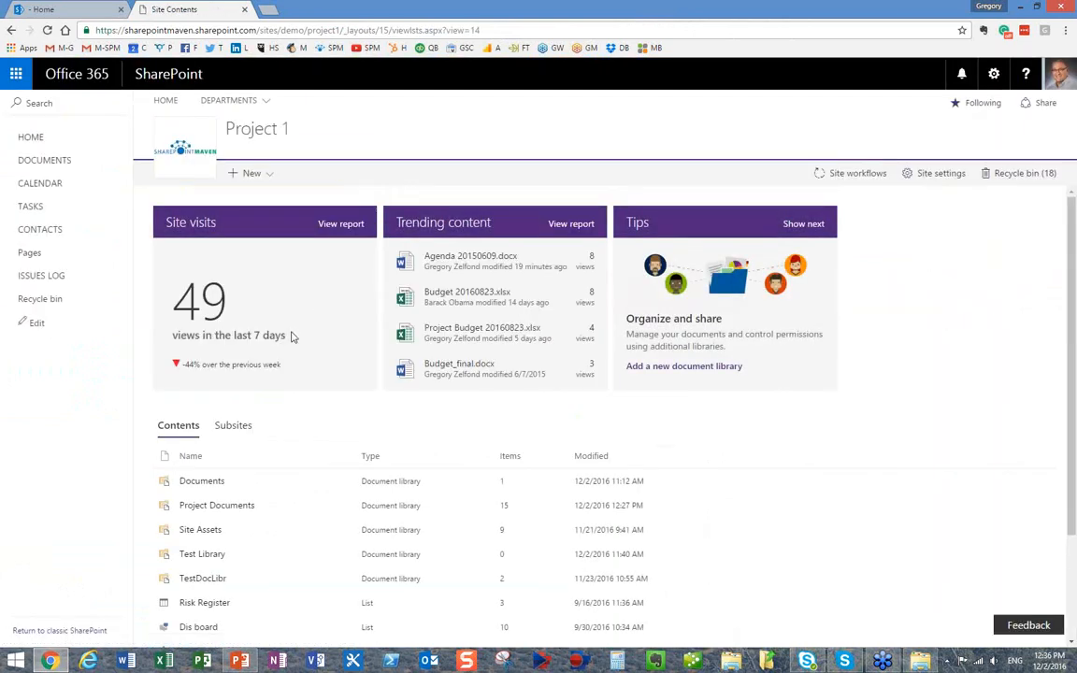
{"action": "scroll", "coordinate": [281, 354], "scroll_direction": "down", "scroll_amount": 1}
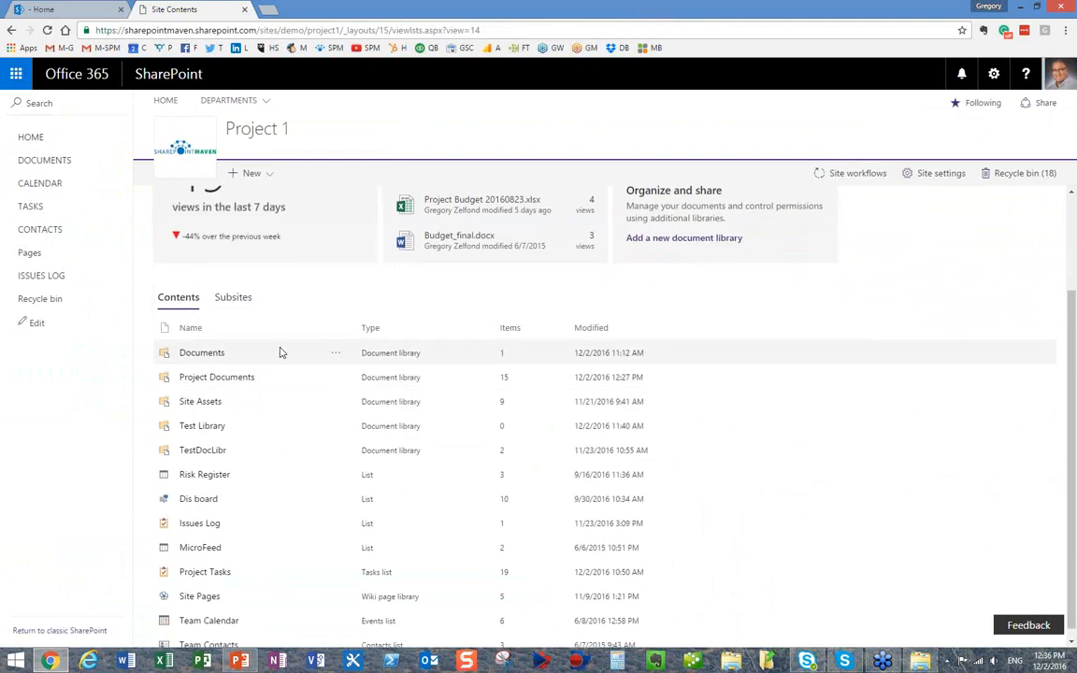
{"action": "left_click", "coordinate": [213, 427]}
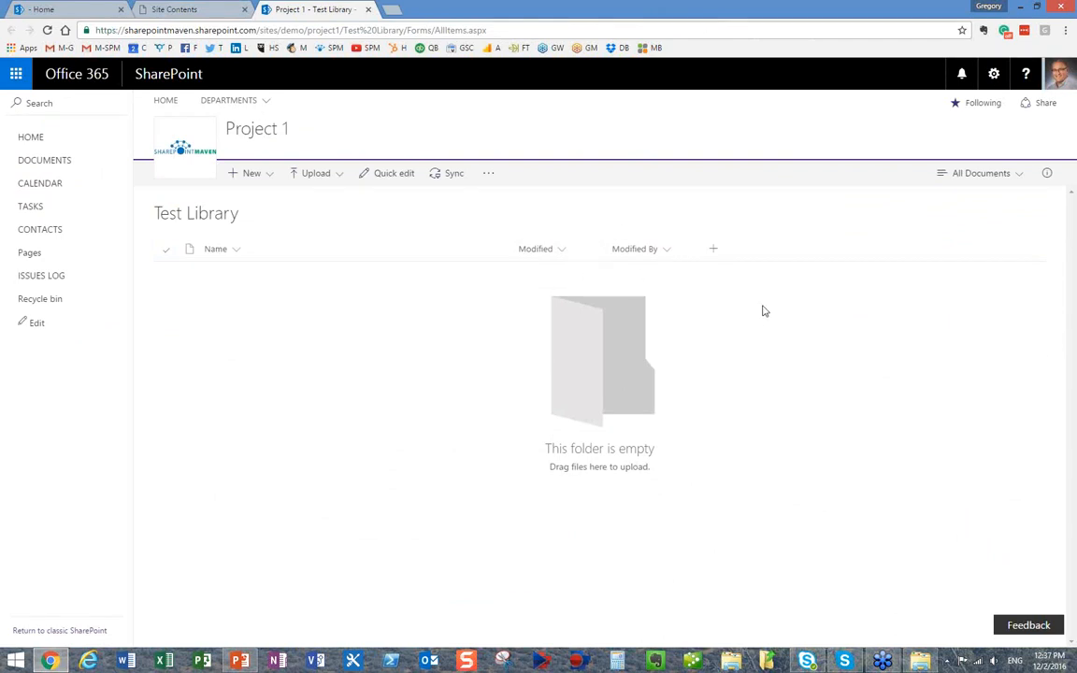
Add an Enterprise Keywords column with keyword synchronization to Test Library through its library settings, and check the column list
{"action": "left_click", "coordinate": [996, 76]}
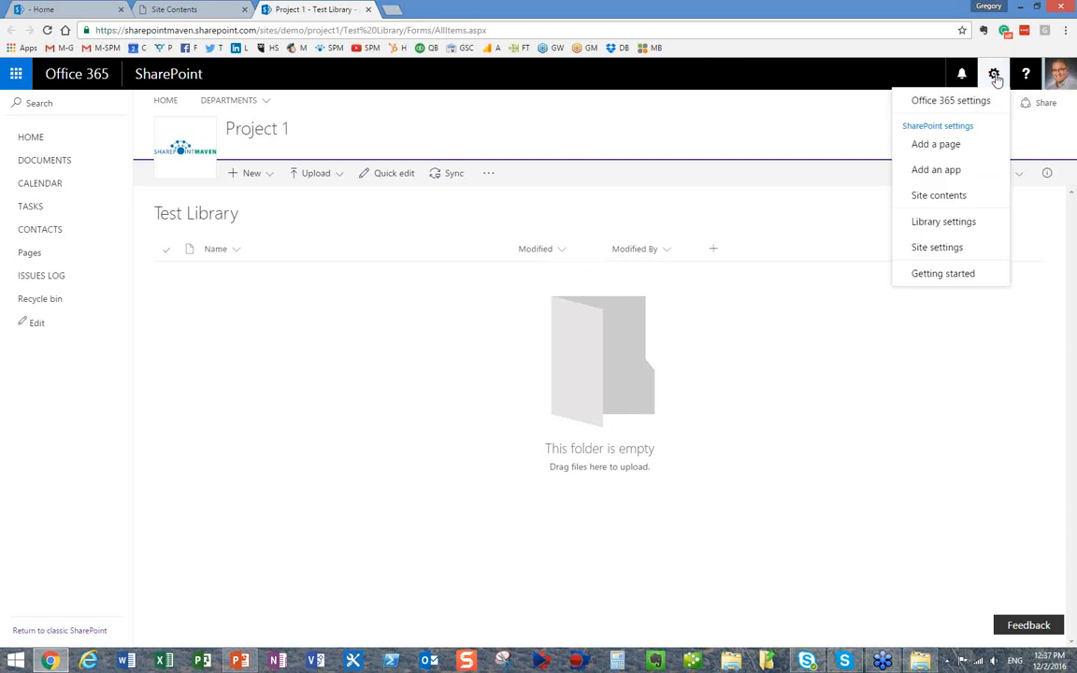
{"action": "left_click", "coordinate": [945, 222]}
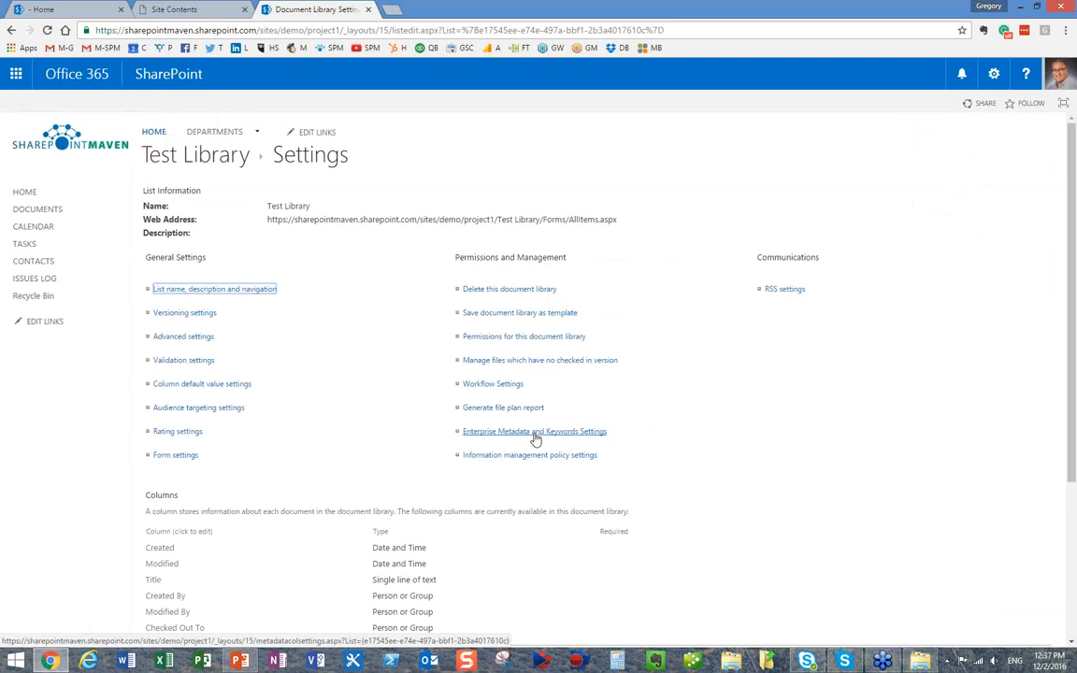
{"action": "scroll", "coordinate": [545, 438], "scroll_direction": "down", "scroll_amount": 2}
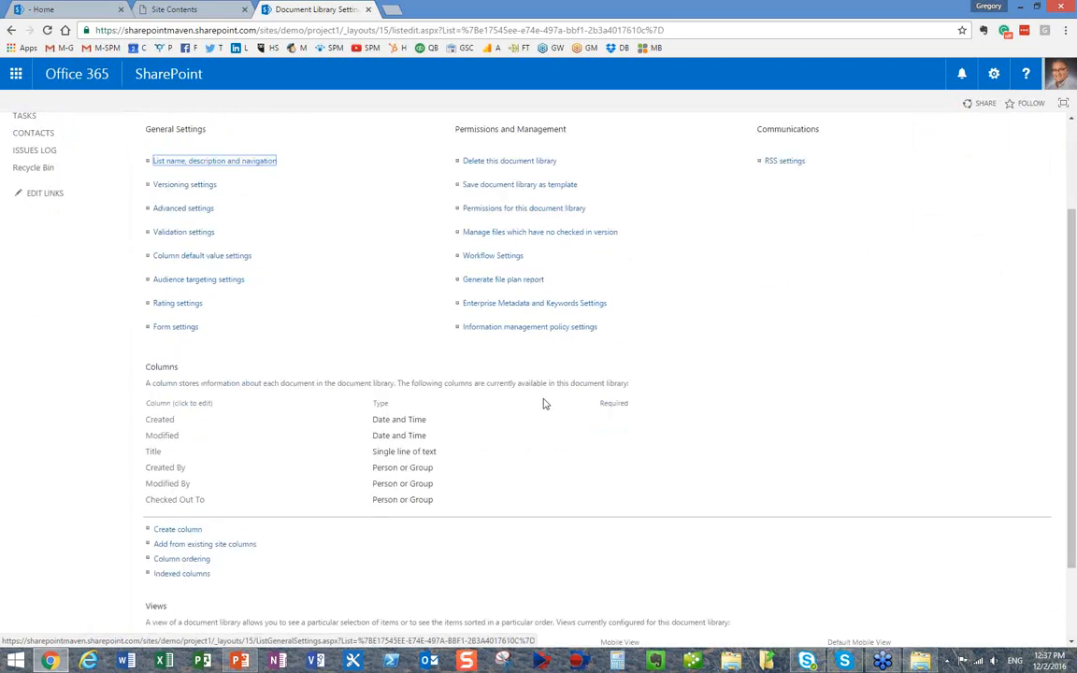
{"action": "left_click", "coordinate": [541, 309]}
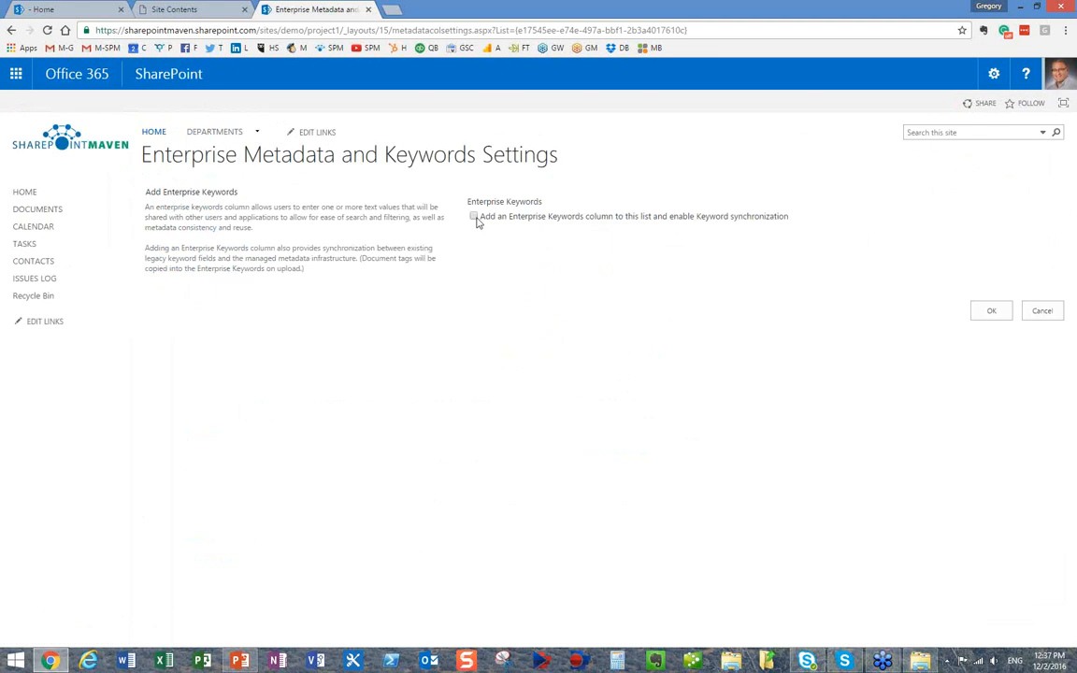
{"action": "left_click", "coordinate": [474, 217]}
{"action": "left_click", "coordinate": [995, 313]}
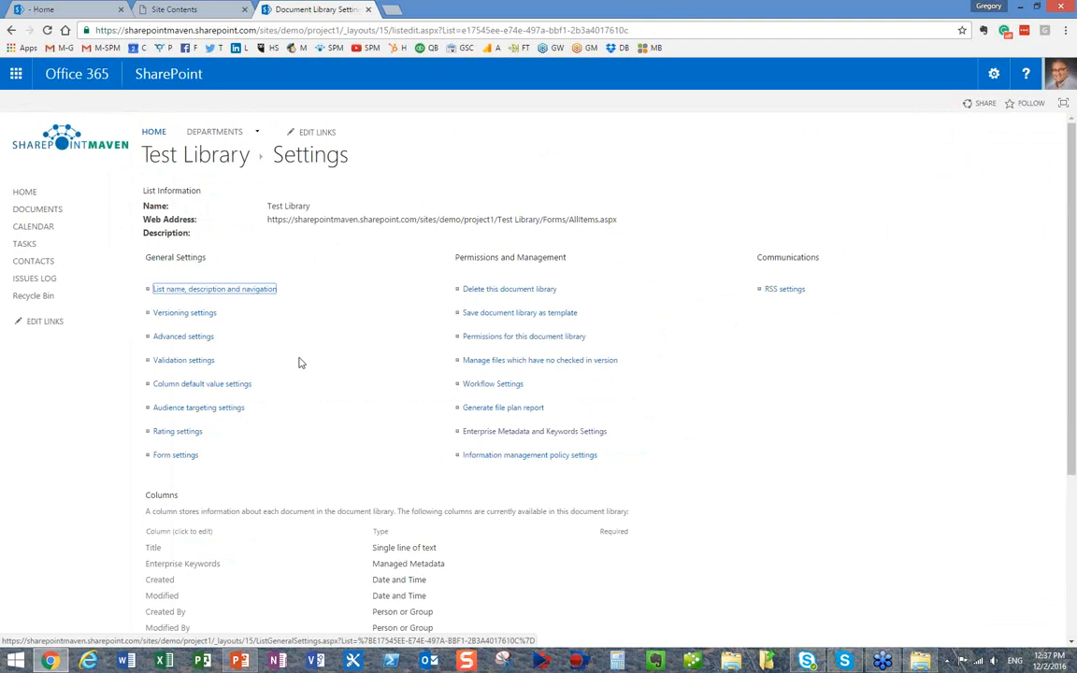
{"action": "scroll", "coordinate": [280, 379], "scroll_direction": "down", "scroll_amount": 2}
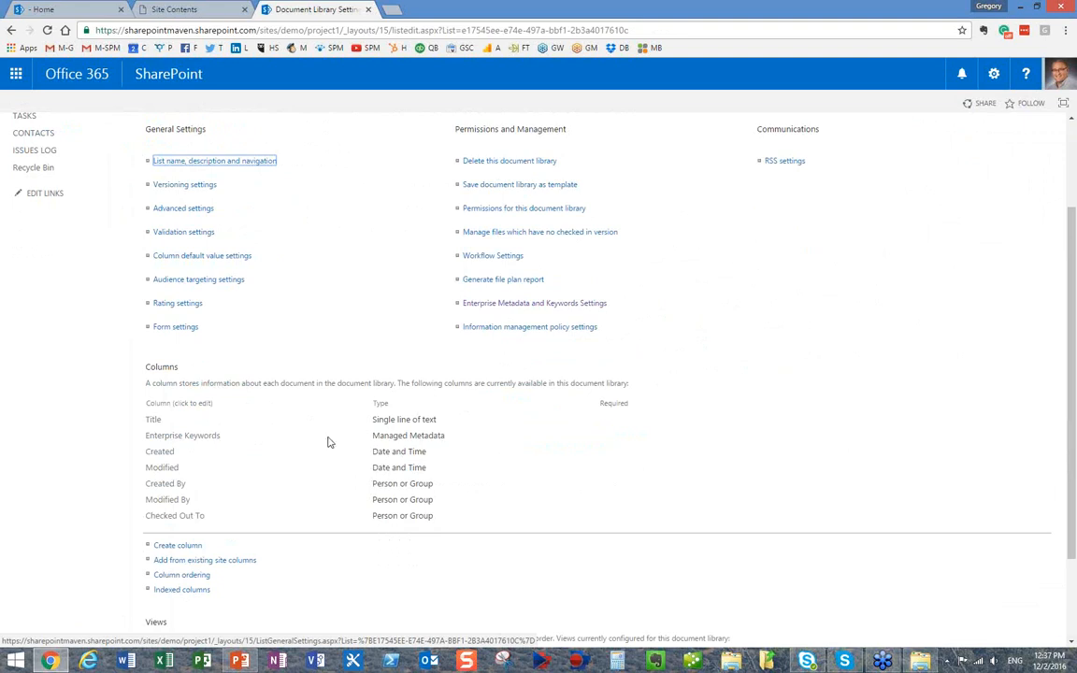
Return to Test Library and edit its All Documents view to show Enterprise Keywords and hide Modified and Modified By
{"action": "scroll", "coordinate": [198, 437], "scroll_direction": "up", "scroll_amount": 3}
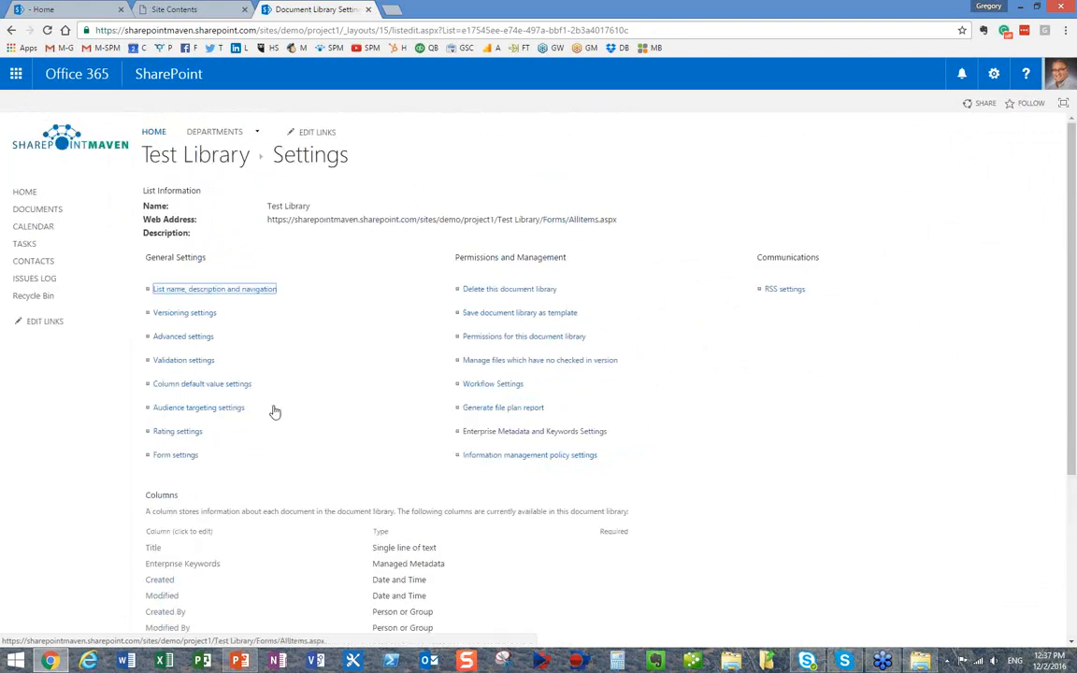
{"action": "left_click", "coordinate": [199, 159]}
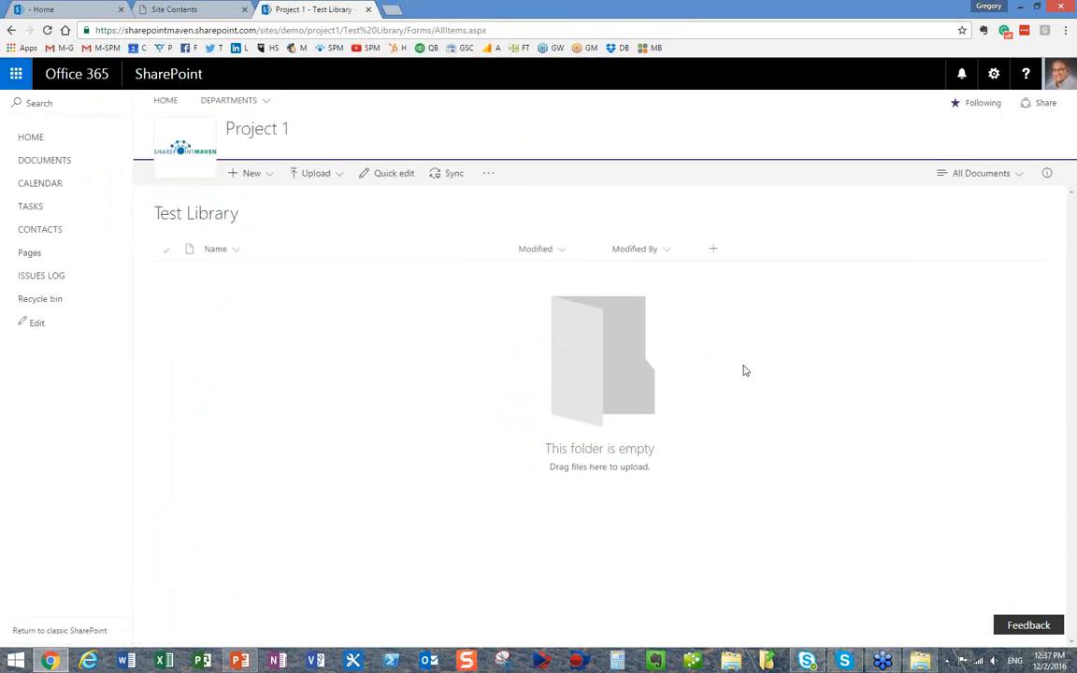
{"action": "left_click", "coordinate": [991, 173]}
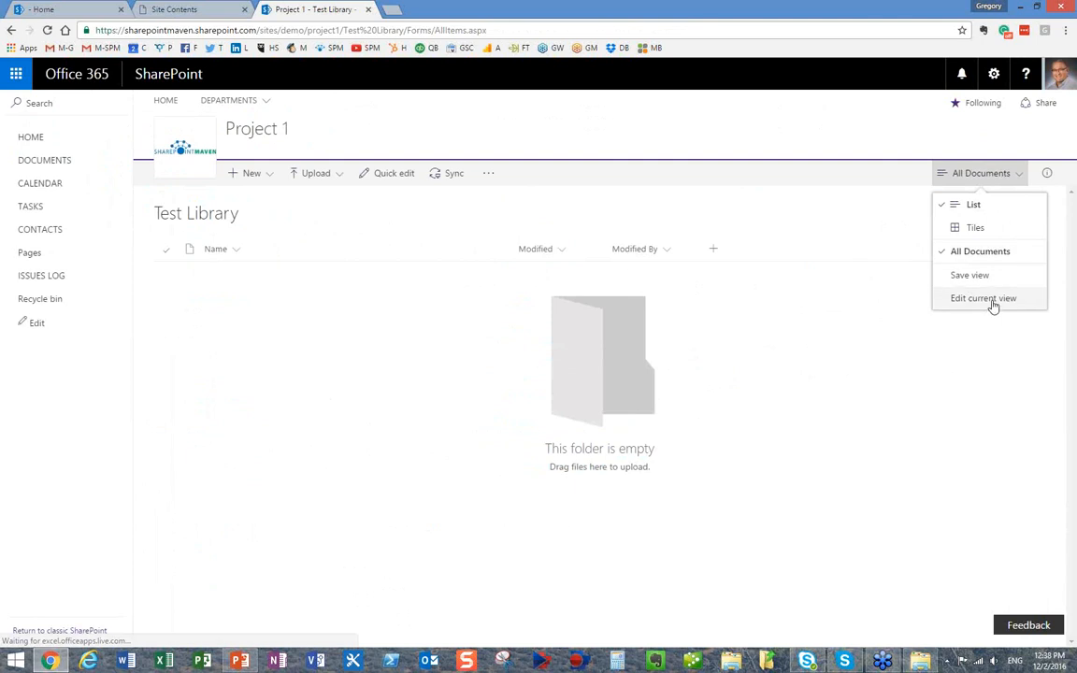
{"action": "left_click", "coordinate": [990, 301]}
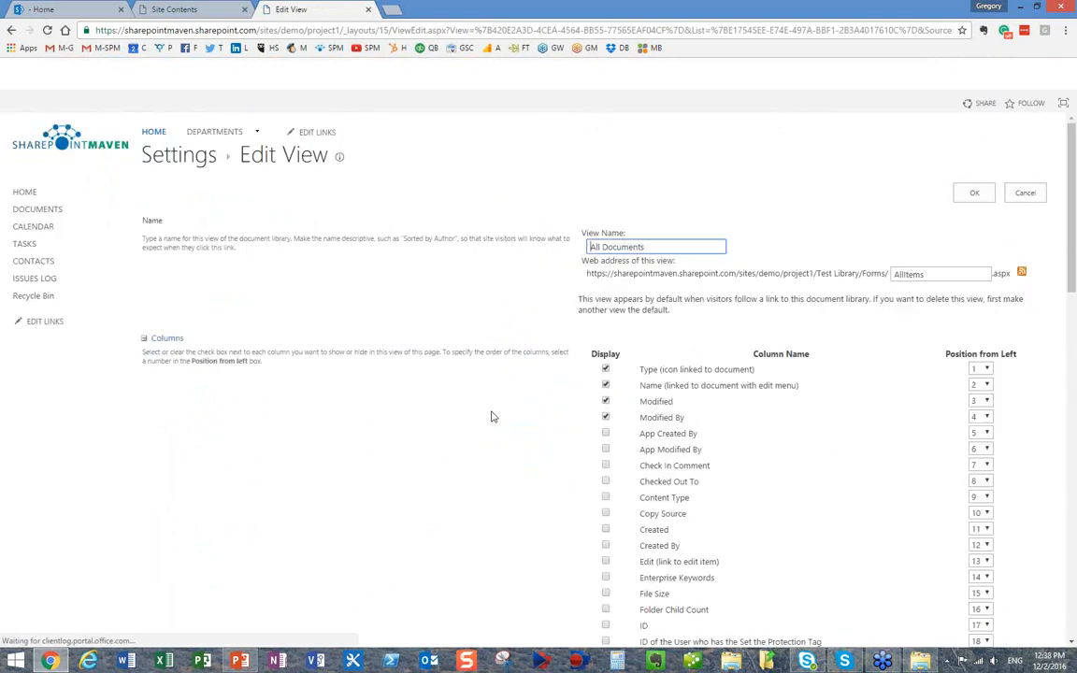
{"action": "scroll", "coordinate": [493, 417], "scroll_direction": "down", "scroll_amount": 6}
{"action": "scroll", "coordinate": [491, 416], "scroll_direction": "up", "scroll_amount": 4}
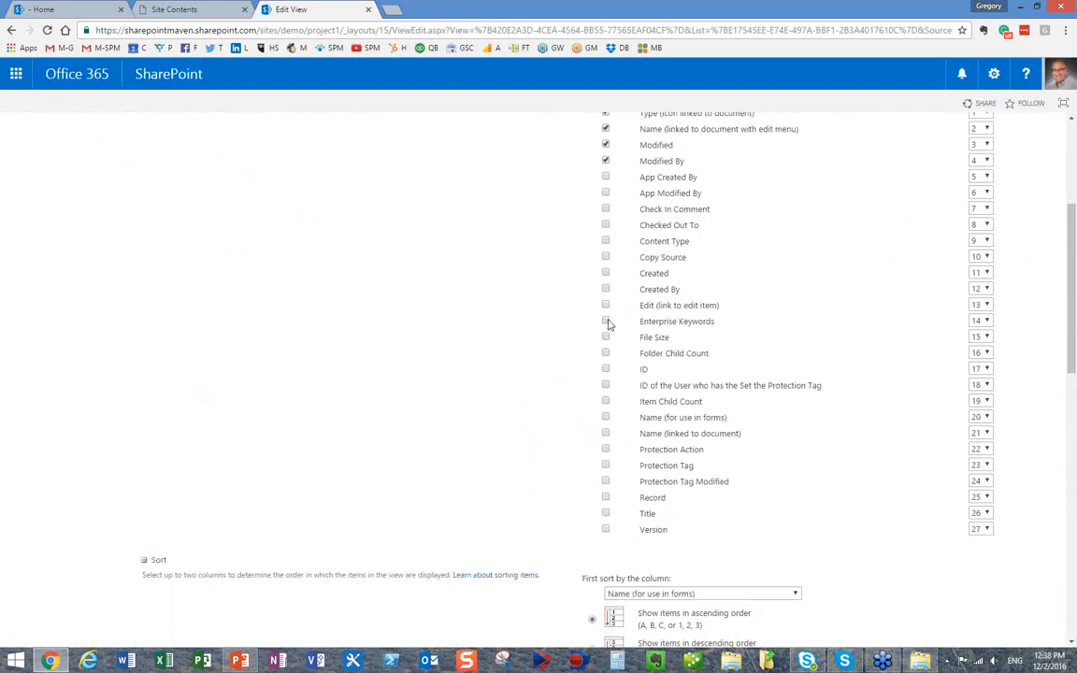
{"action": "left_click", "coordinate": [607, 159]}
{"action": "left_click", "coordinate": [606, 146]}
{"action": "scroll", "coordinate": [495, 332], "scroll_direction": "up", "scroll_amount": 4}
{"action": "left_click", "coordinate": [974, 193]}
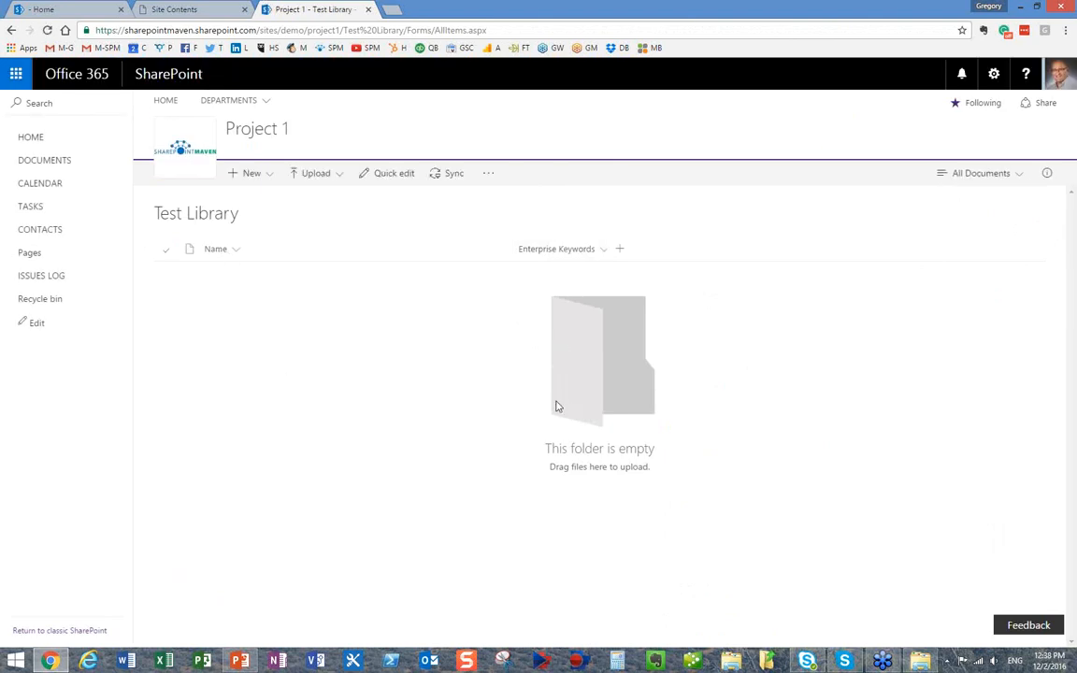
Upload the six sample Word and Excel files from the local folder into Test Library and select Budget 20161202.xlsx
{"action": "left_click", "coordinate": [1023, 11]}
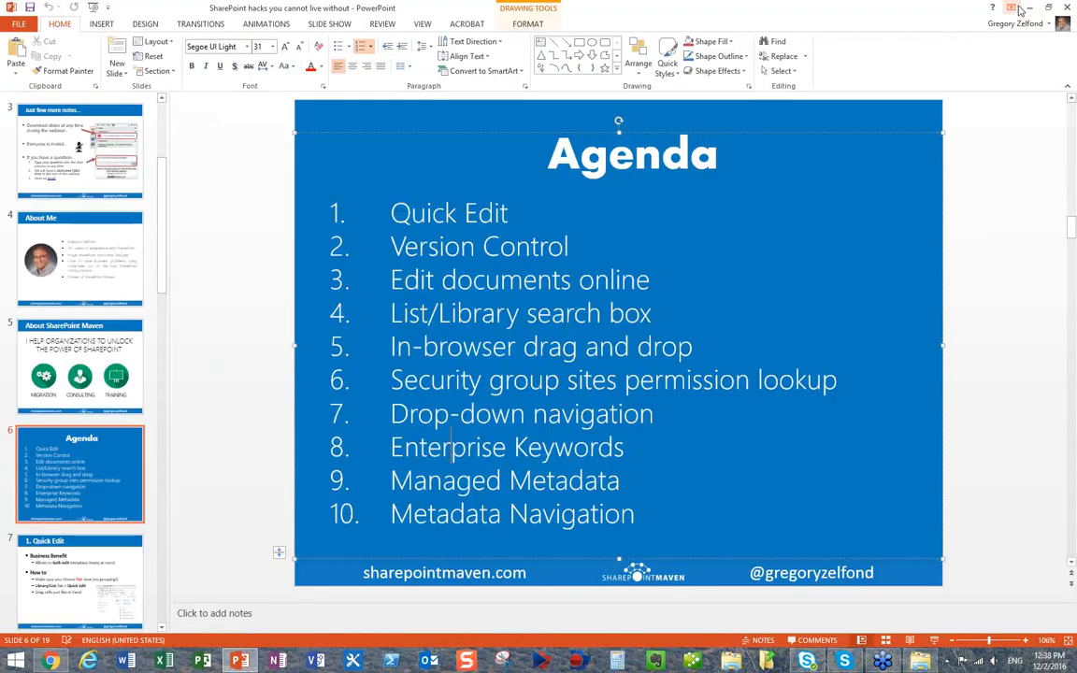
{"action": "left_click", "coordinate": [1022, 11]}
{"action": "left_click", "coordinate": [458, 328]}
{"action": "left_click_drag", "start_coordinate": [479, 314], "coordinate": [296, 424]}
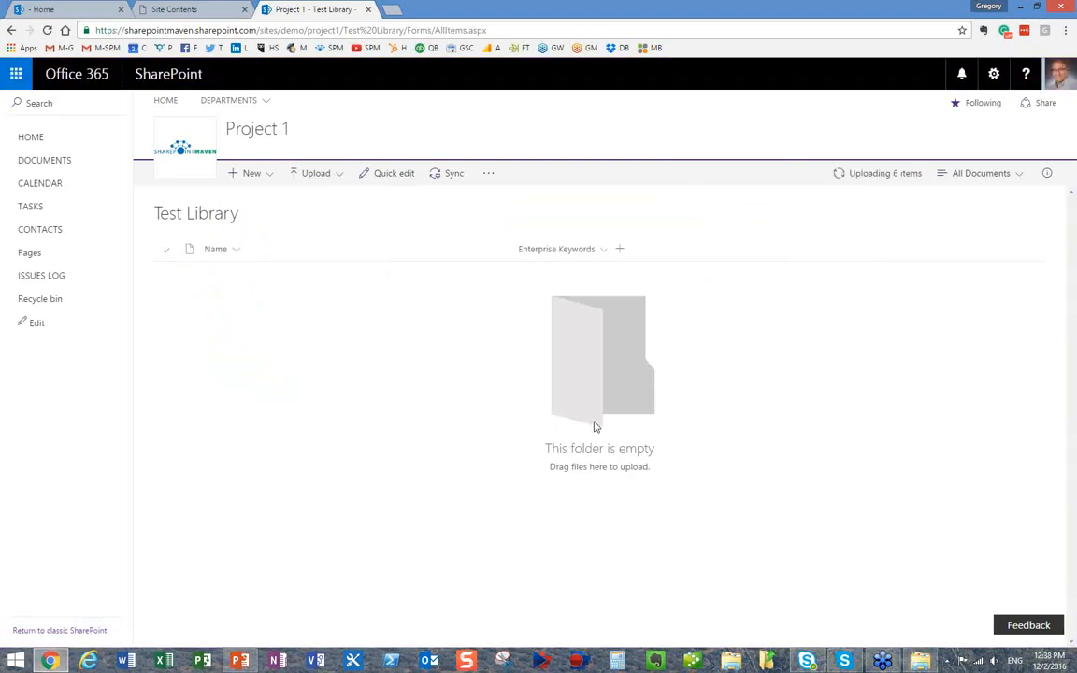
{"action": "left_click", "coordinate": [896, 29]}
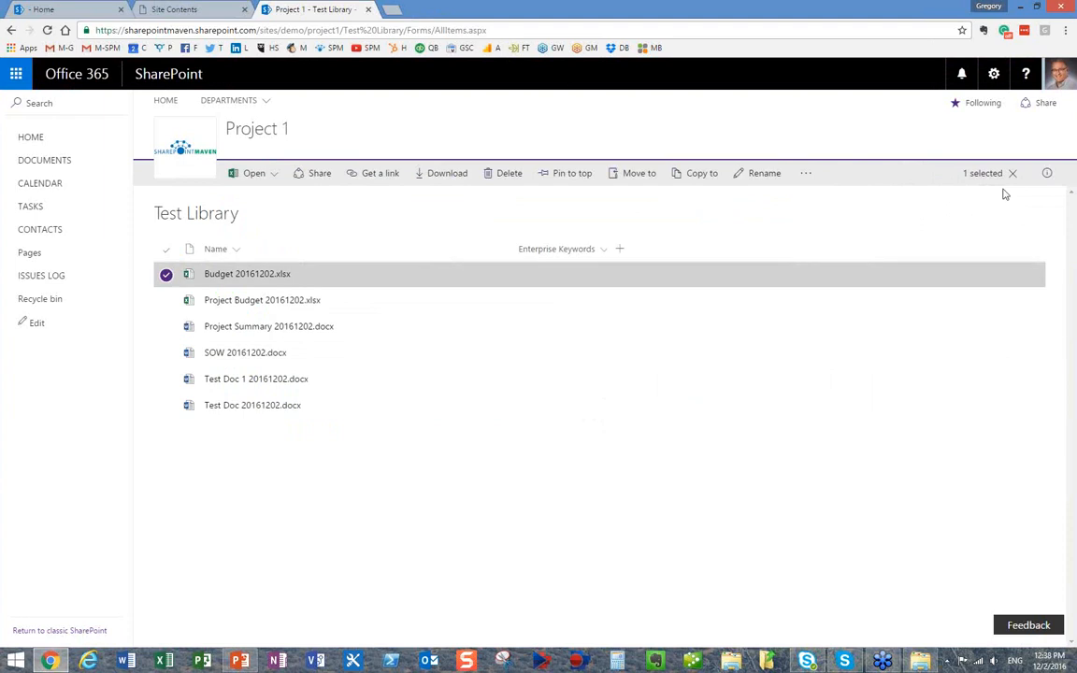
Open the details of Budget 20161202.xlsx and try out "red" and "mouse" as Enterprise Keywords, clearing each entry
{"action": "left_click", "coordinate": [1047, 173]}
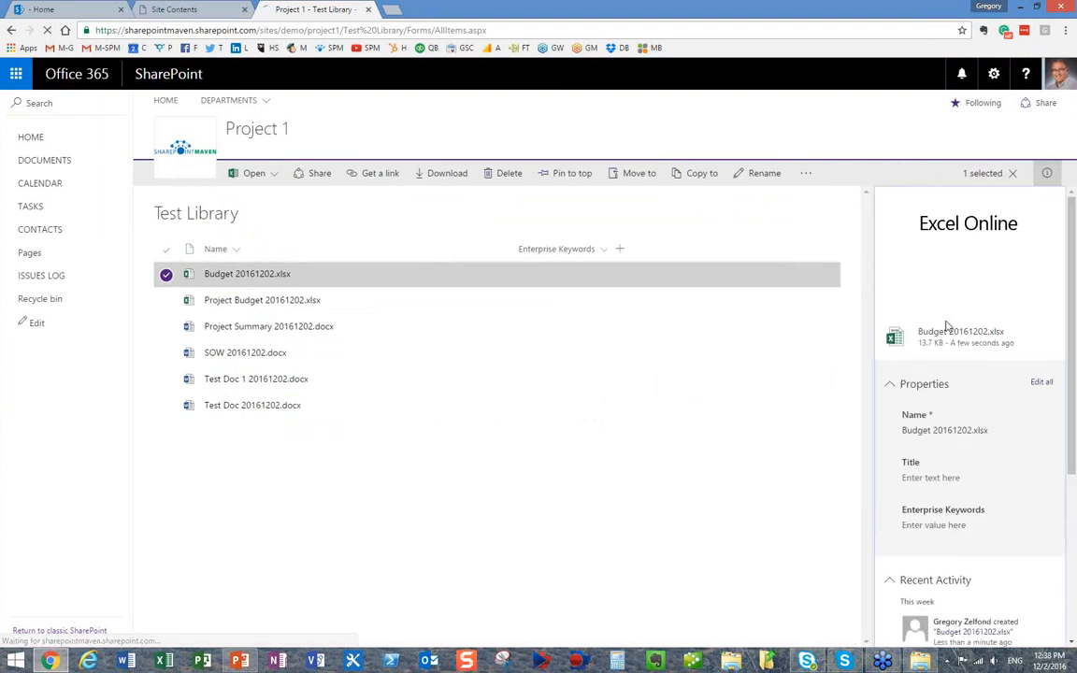
{"action": "left_click", "coordinate": [941, 526]}
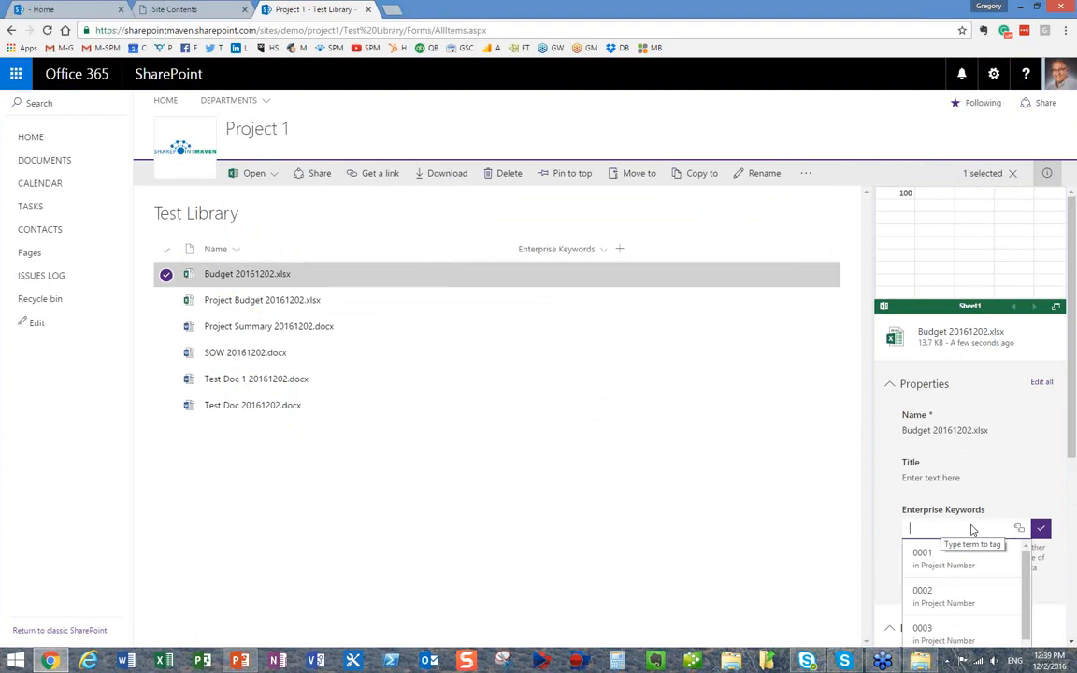
{"action": "type", "text": "red"}
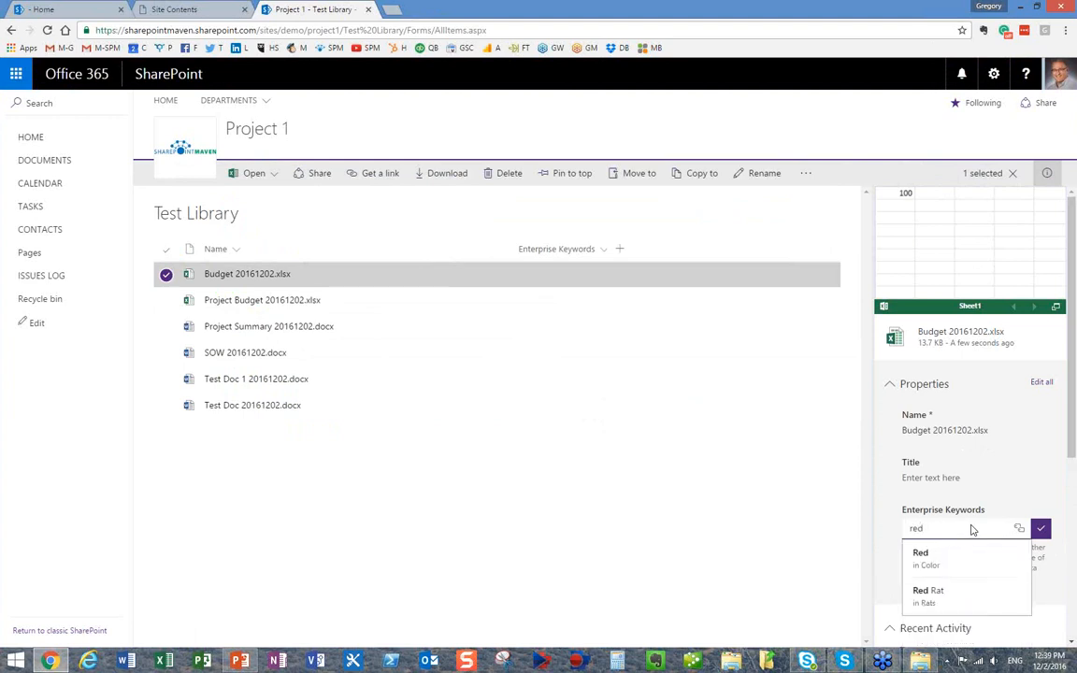
{"action": "key", "text": "BackSpace"}
{"action": "key", "text": "BackSpace"}
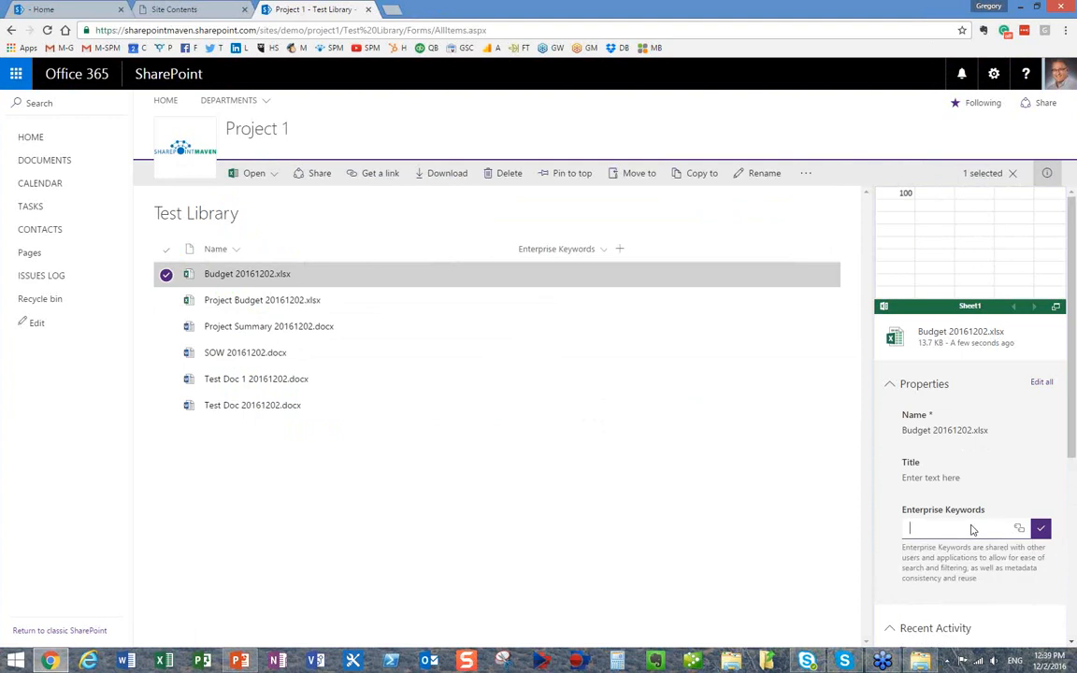
{"action": "type", "text": "mouse"}
{"action": "key", "text": "BackSpace"}
{"action": "key", "text": "BackSpace"}
{"action": "key", "text": "BackSpace"}
{"action": "key", "text": "BackSpace"}
{"action": "key", "text": "BackSpace"}
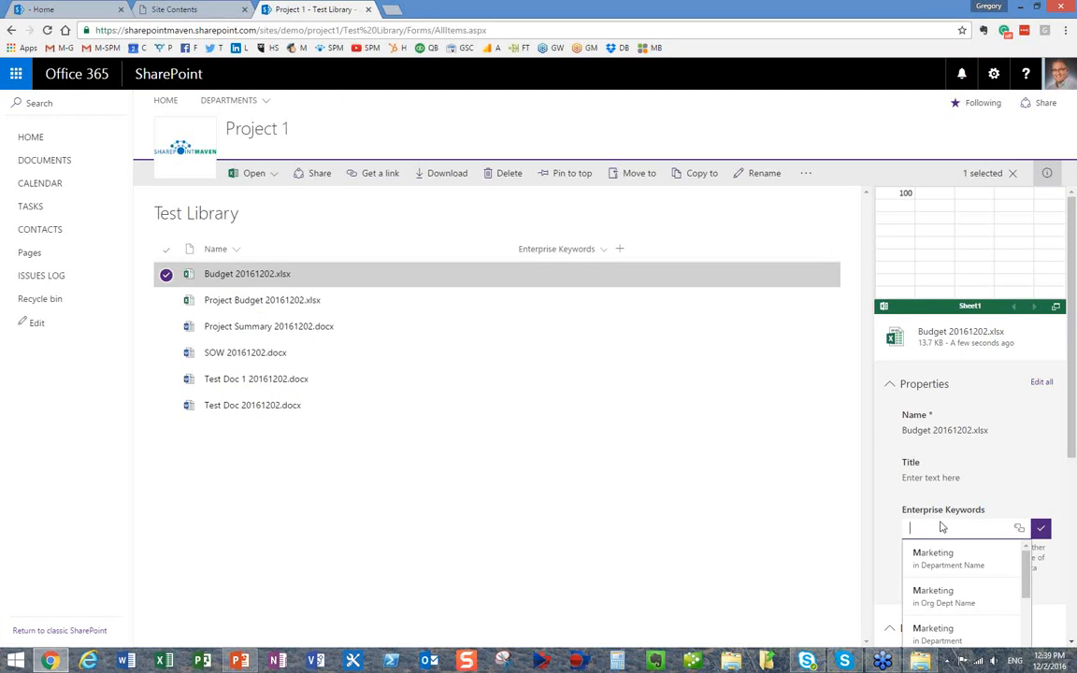
Enter "clinton" as an Enterprise Keyword and check the term suggestions for "age" and "gra", clearing both
{"action": "type", "text": "clinton"}
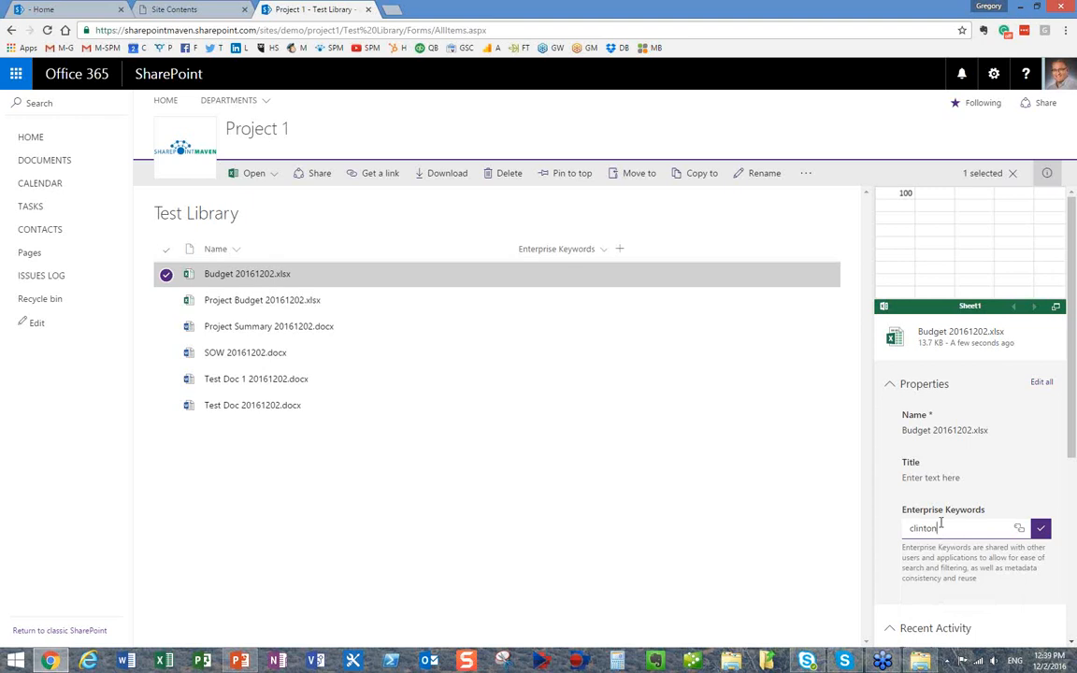
{"action": "type", "text": ";"}
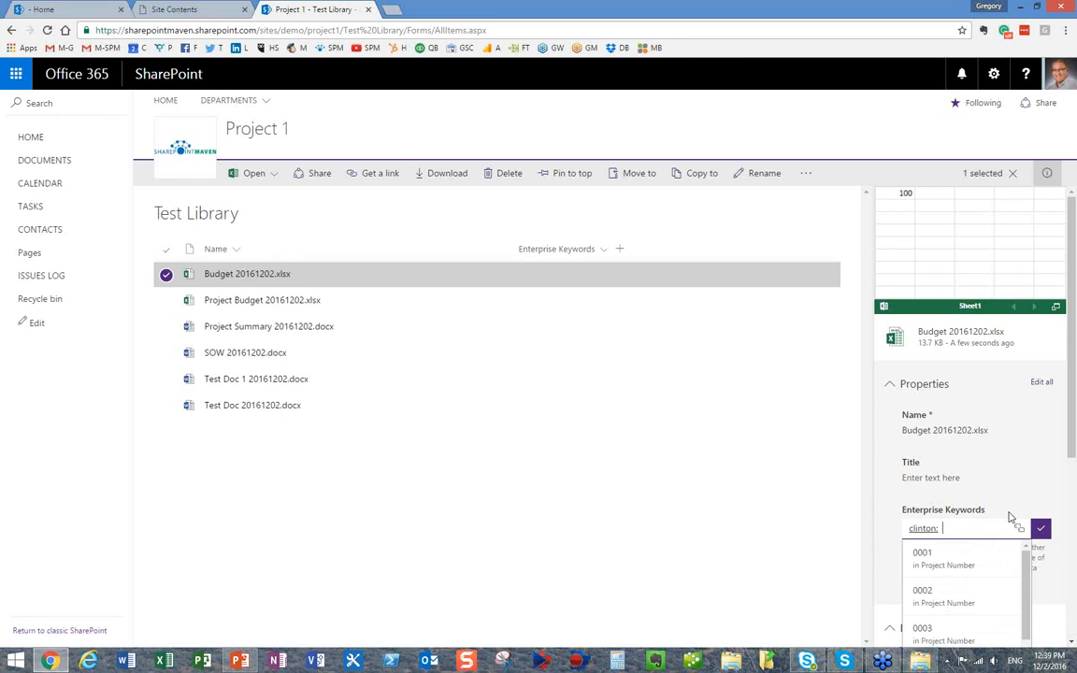
{"action": "type", "text": "age"}
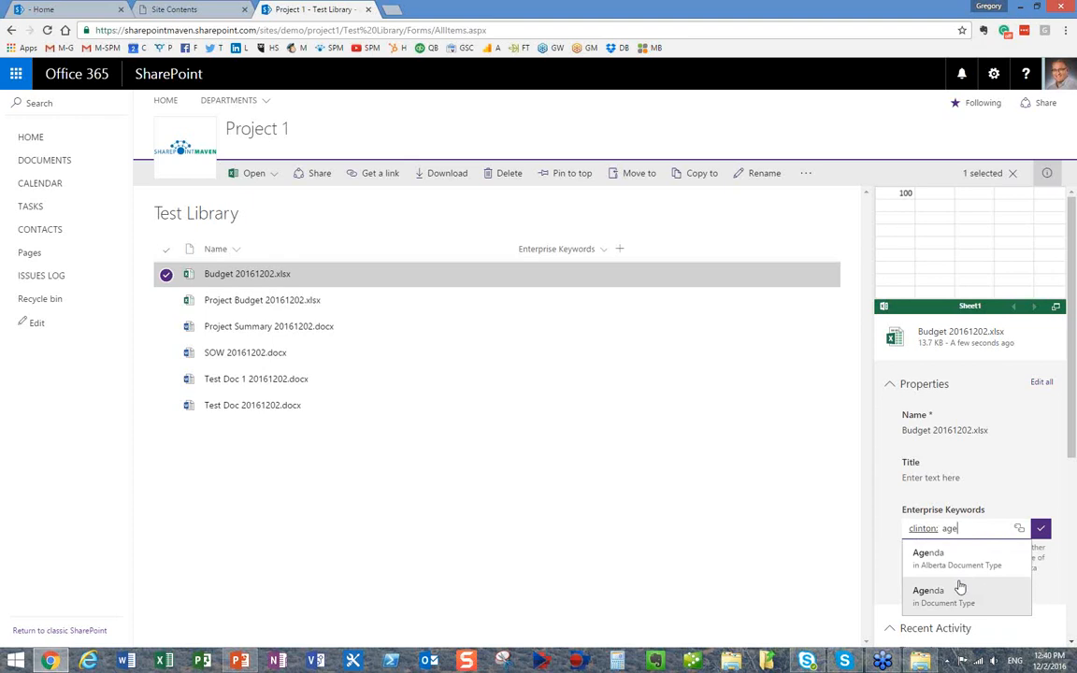
{"action": "key", "text": "BackSpace"}
{"action": "key", "text": "BackSpace"}
{"action": "key", "text": "BackSpace"}
{"action": "type", "text": "gra"}
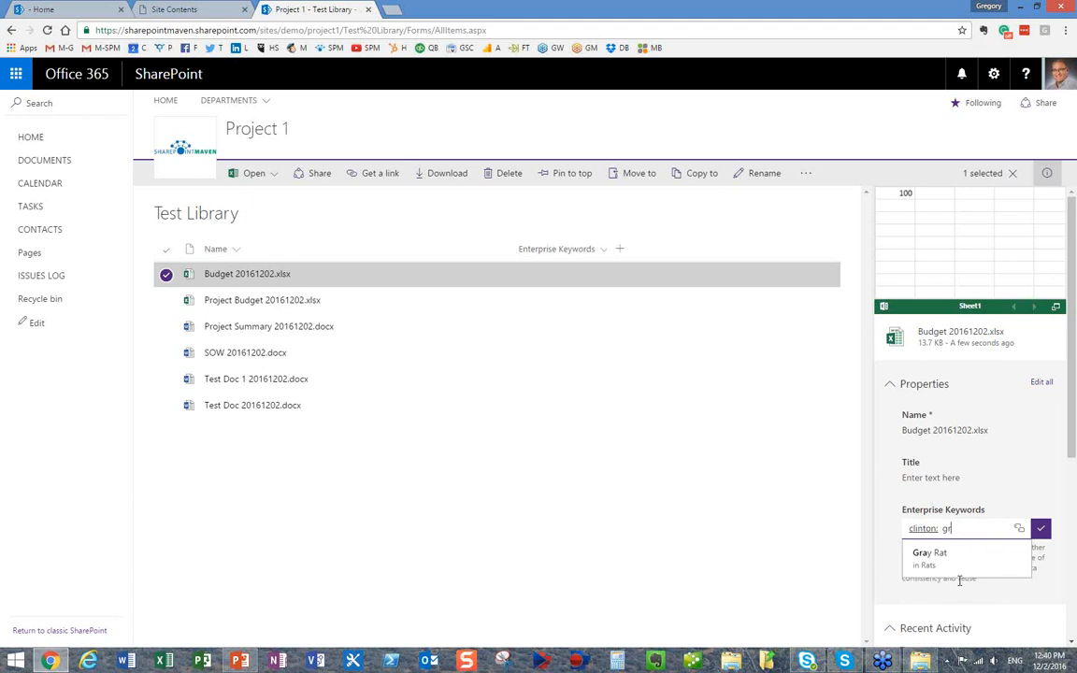
{"action": "key", "text": "BackSpace"}
{"action": "key", "text": "BackSpace"}
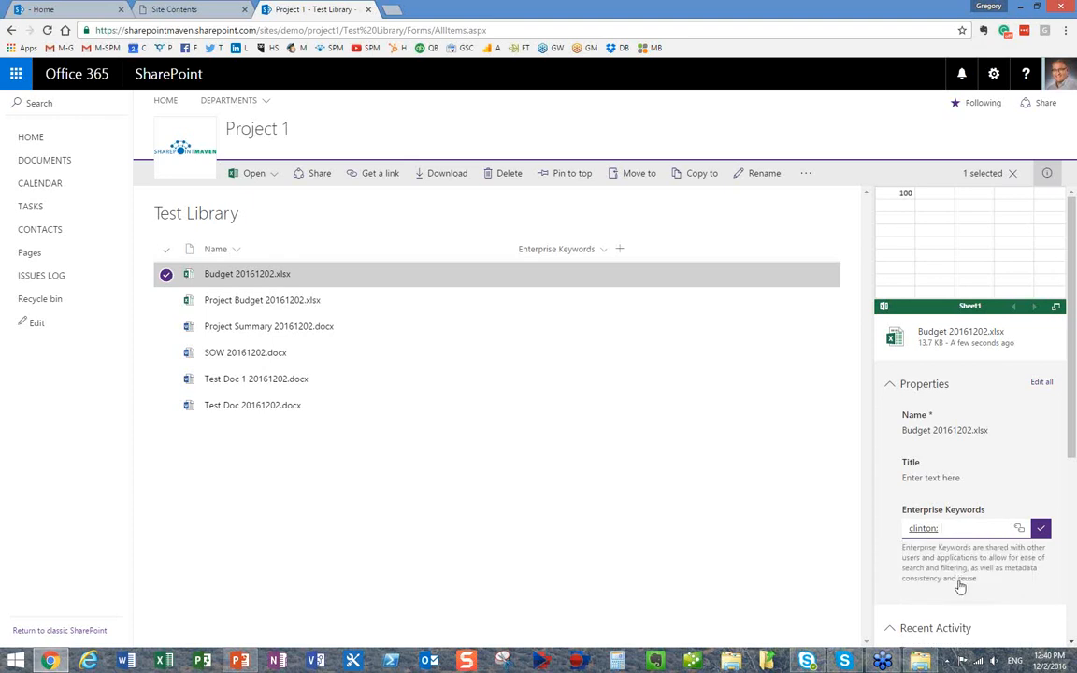
Try to save "lacrosse" and "white" as additional Enterprise Keywords, and reload the Test Library page
{"action": "type", "text": "lacrosse;"}
{"action": "type", "text": "white"}
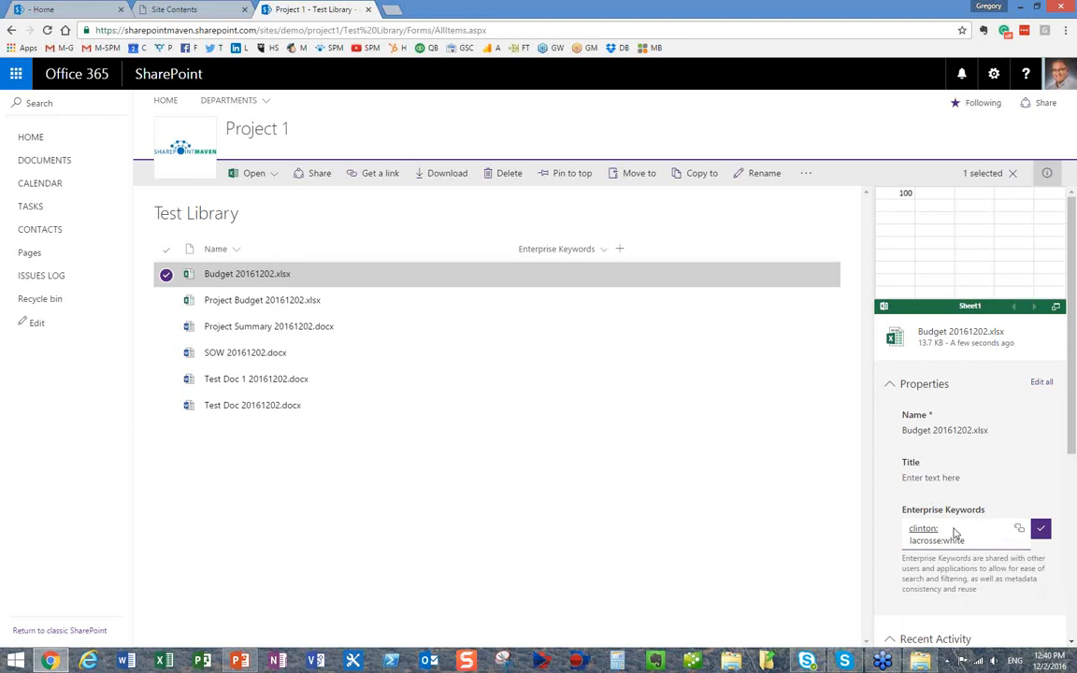
{"action": "left_click", "coordinate": [1021, 531]}
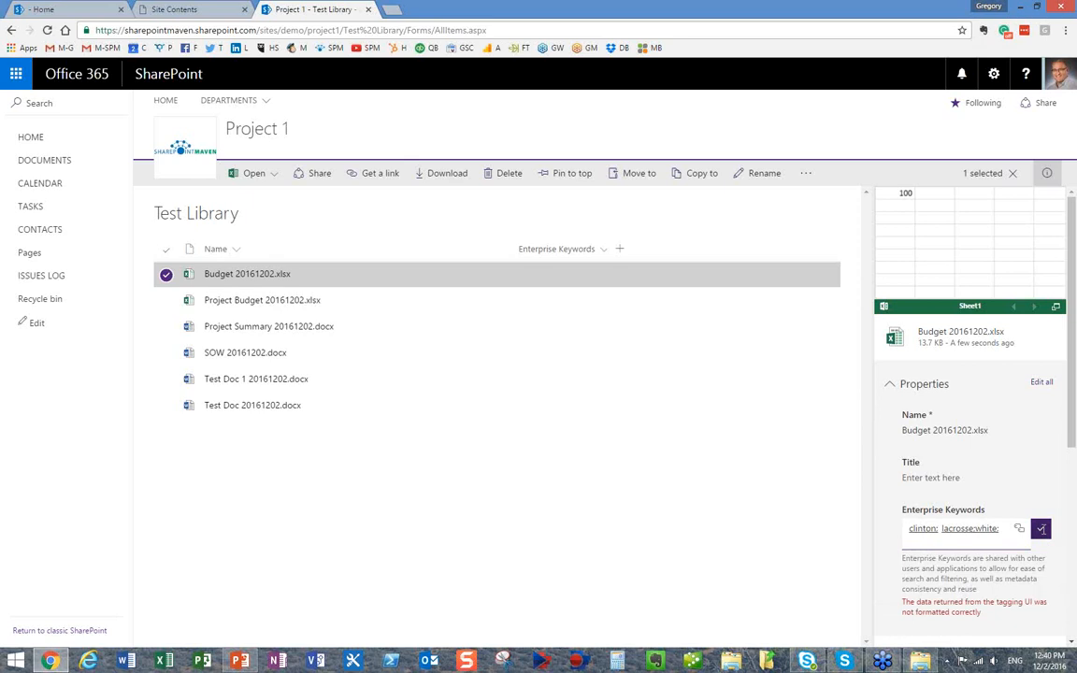
{"action": "right_click", "coordinate": [386, 107]}
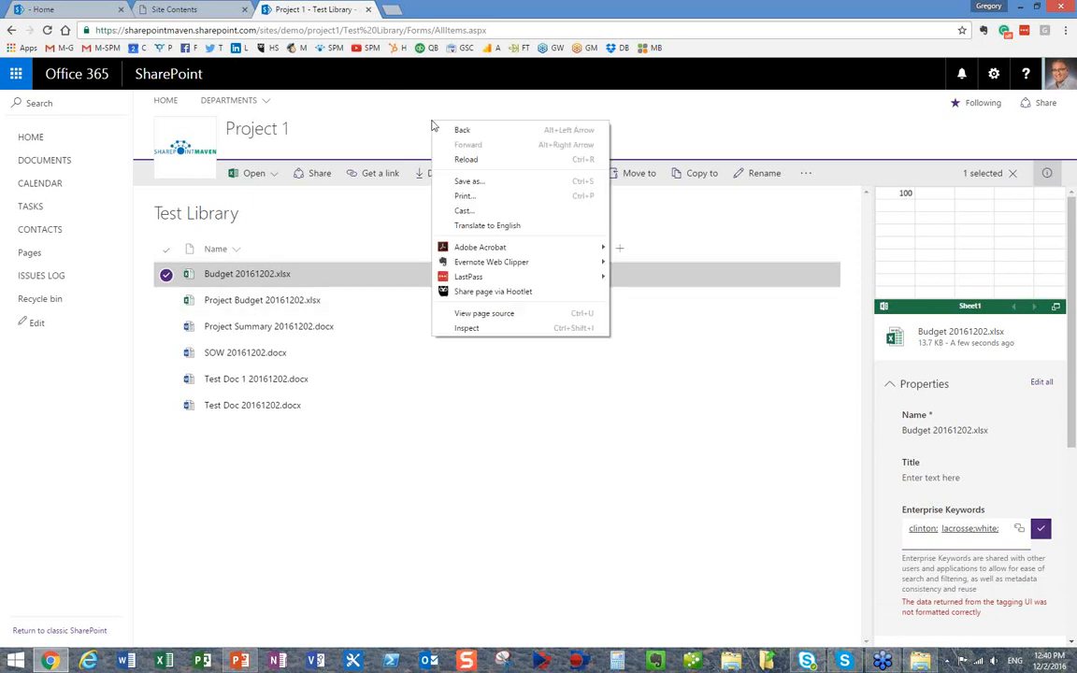
{"action": "left_click", "coordinate": [485, 157]}
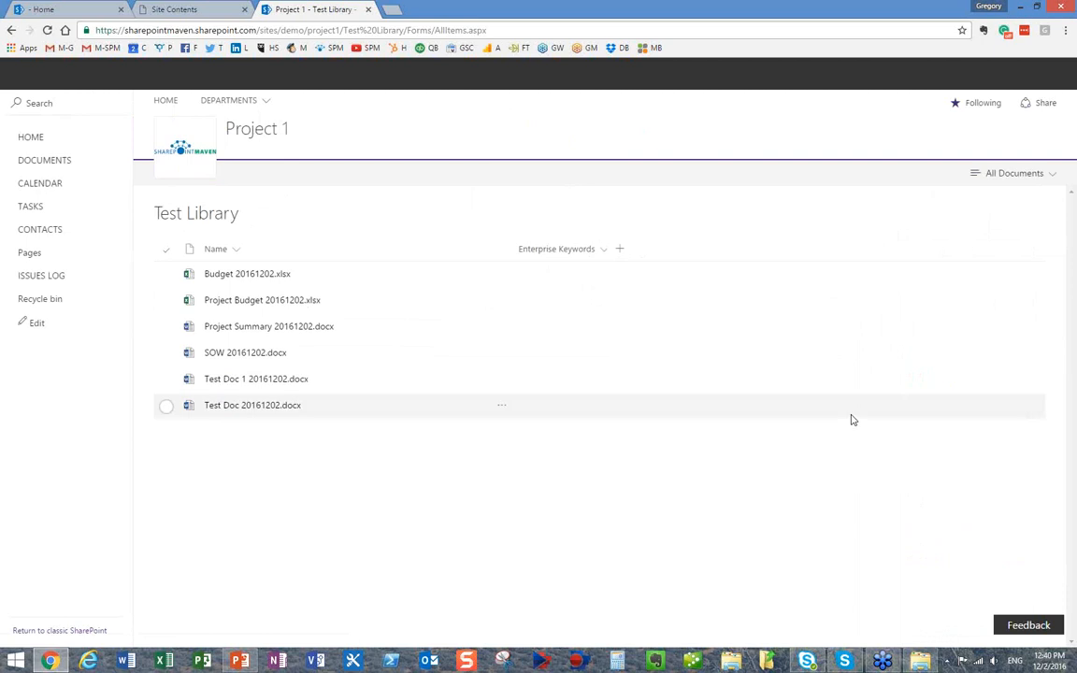
Reopen the details of Budget 20161202.xlsx and pick the existing term White as an Enterprise Keyword
{"action": "left_click", "coordinate": [169, 274]}
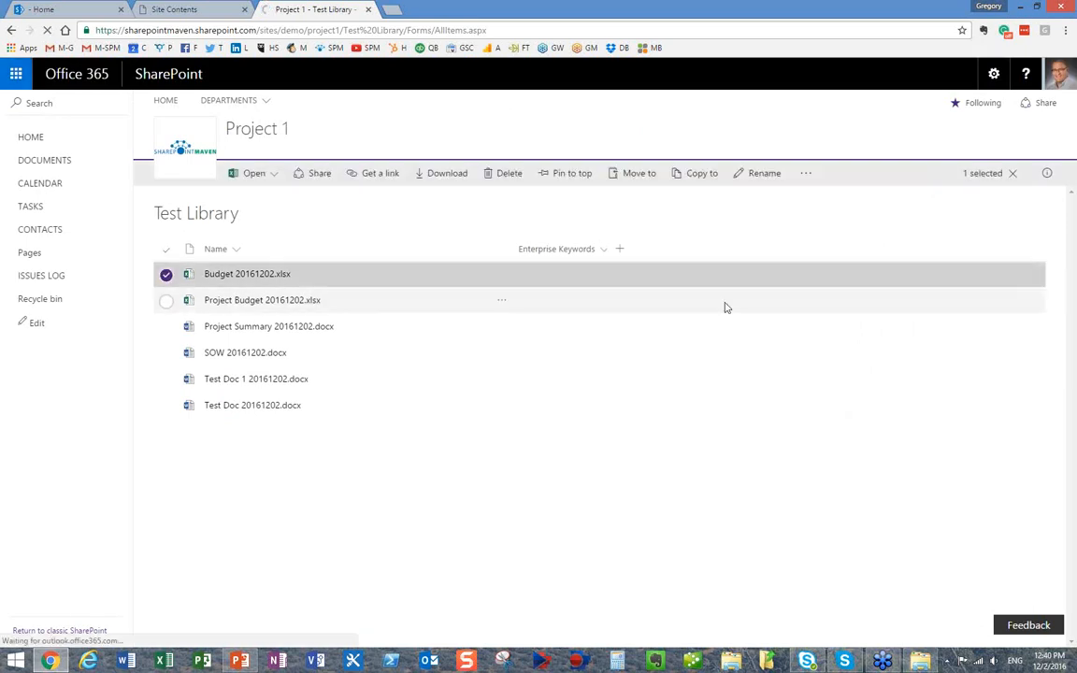
{"action": "left_click", "coordinate": [1047, 173]}
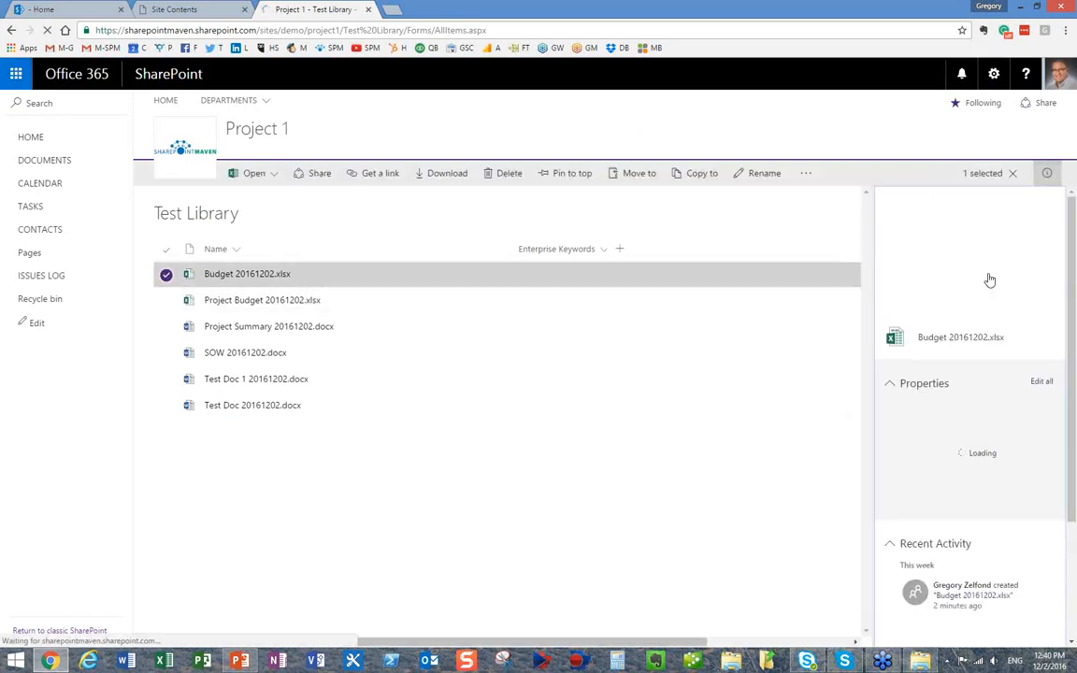
{"action": "left_click", "coordinate": [933, 525]}
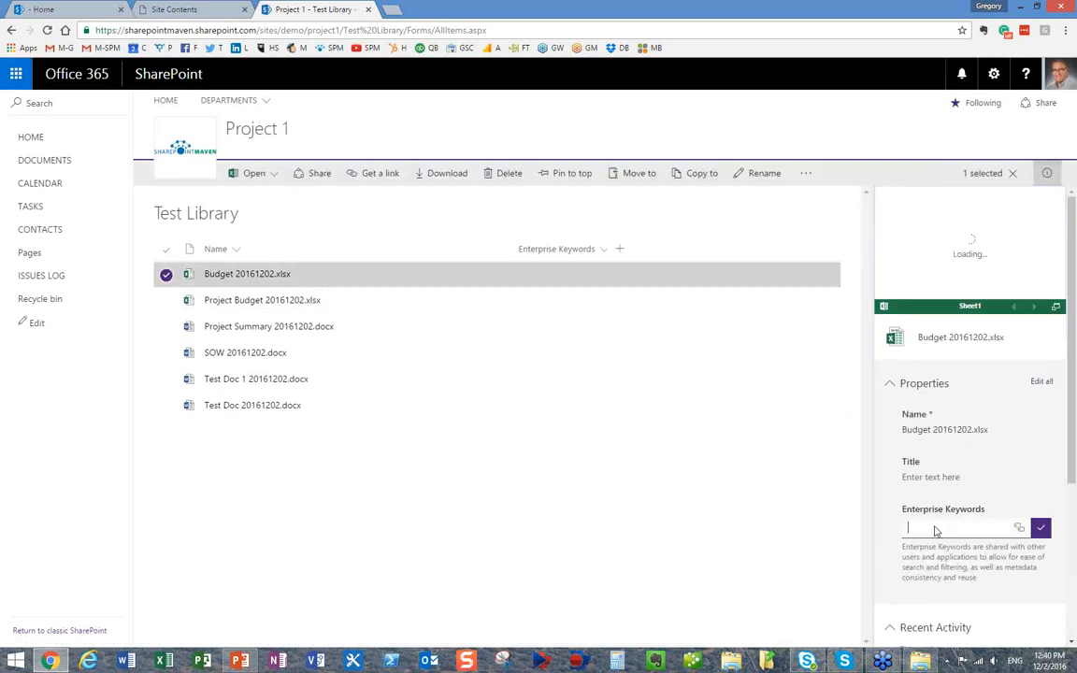
{"action": "type", "text": "wh"}
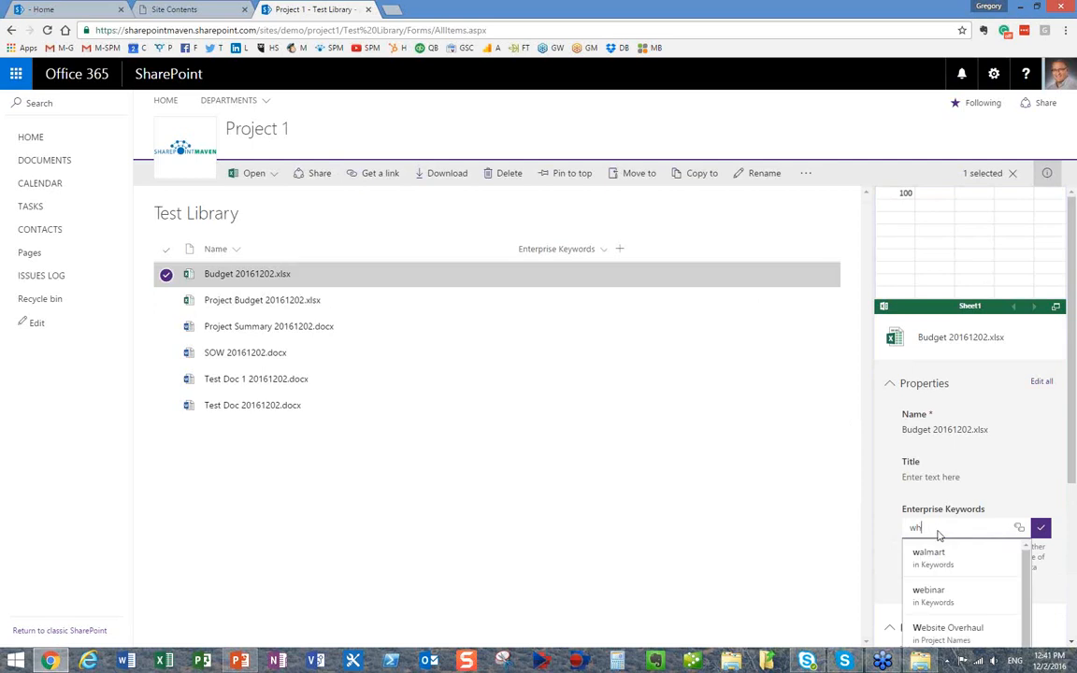
{"action": "type", "text": "ite"}
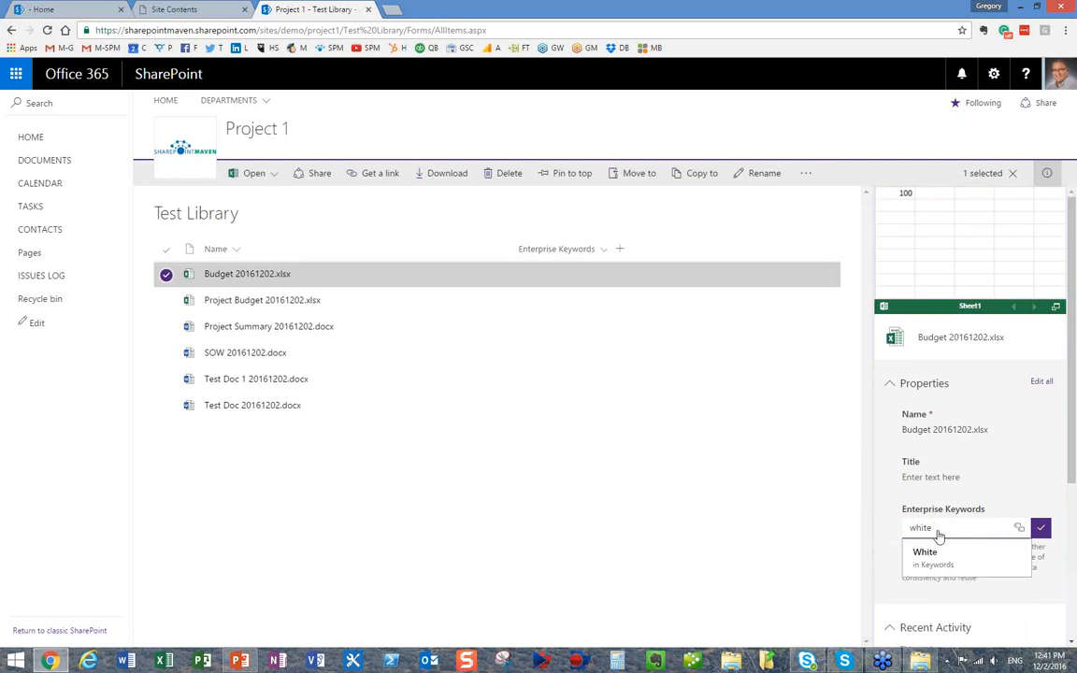
{"action": "left_click", "coordinate": [926, 555]}
Add "lacrosse" as a second Enterprise Keyword, remove the surplus separator, and save the keywords
{"action": "type", "text": "lac"}
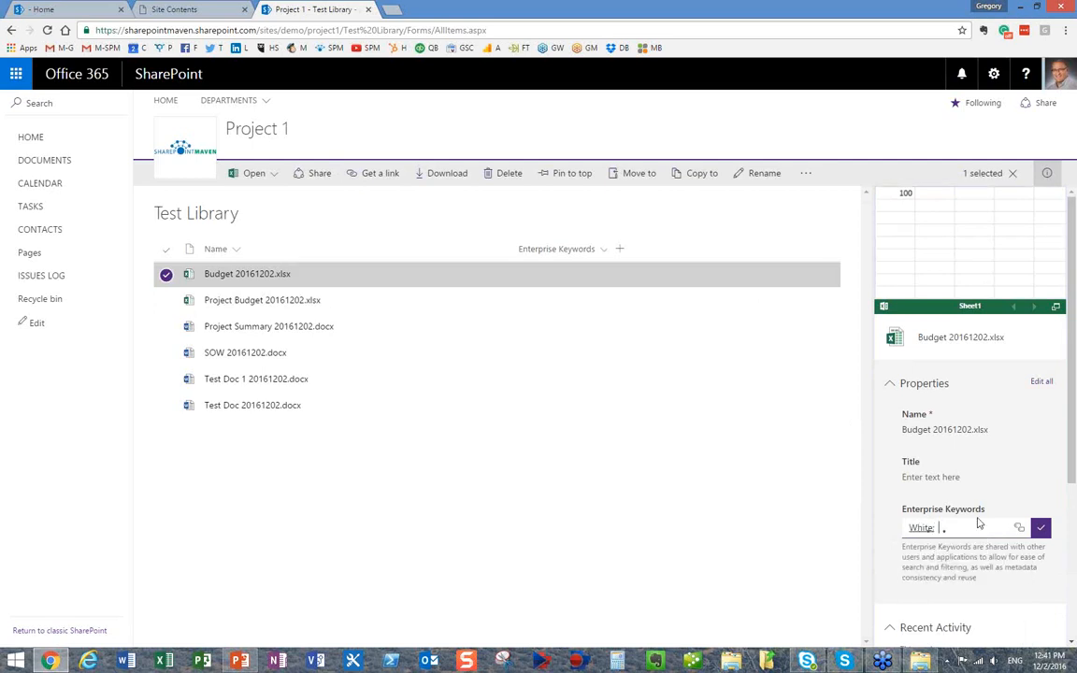
{"action": "type", "text": "rosse"}
{"action": "left_click", "coordinate": [1045, 530]}
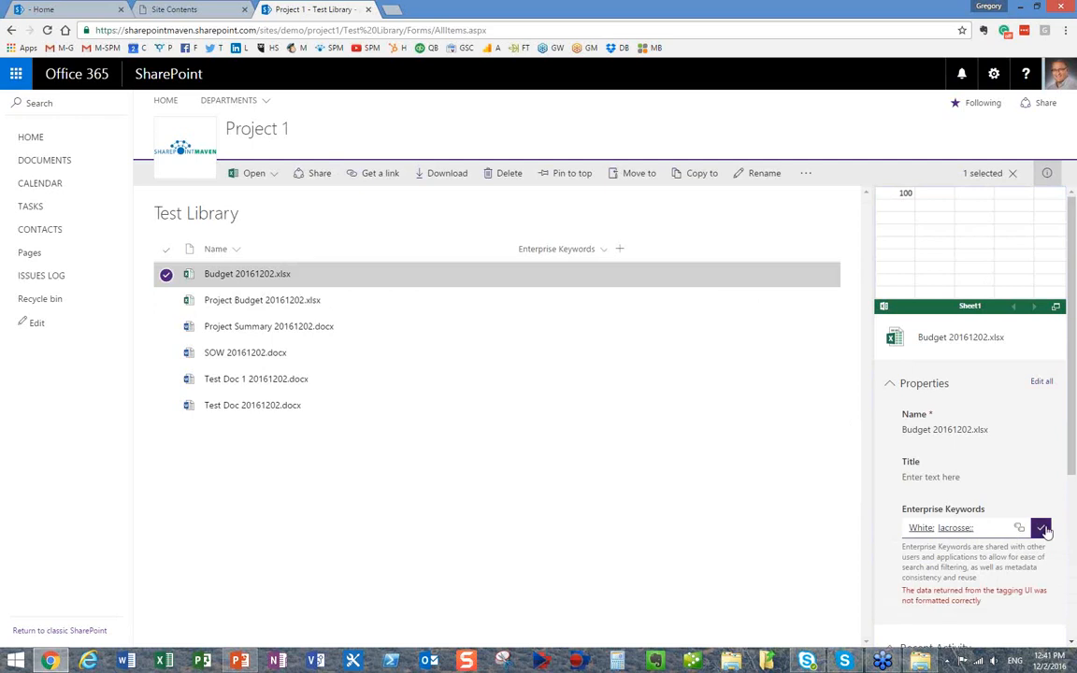
{"action": "left_click", "coordinate": [989, 530]}
{"action": "key", "text": "BackSpace"}
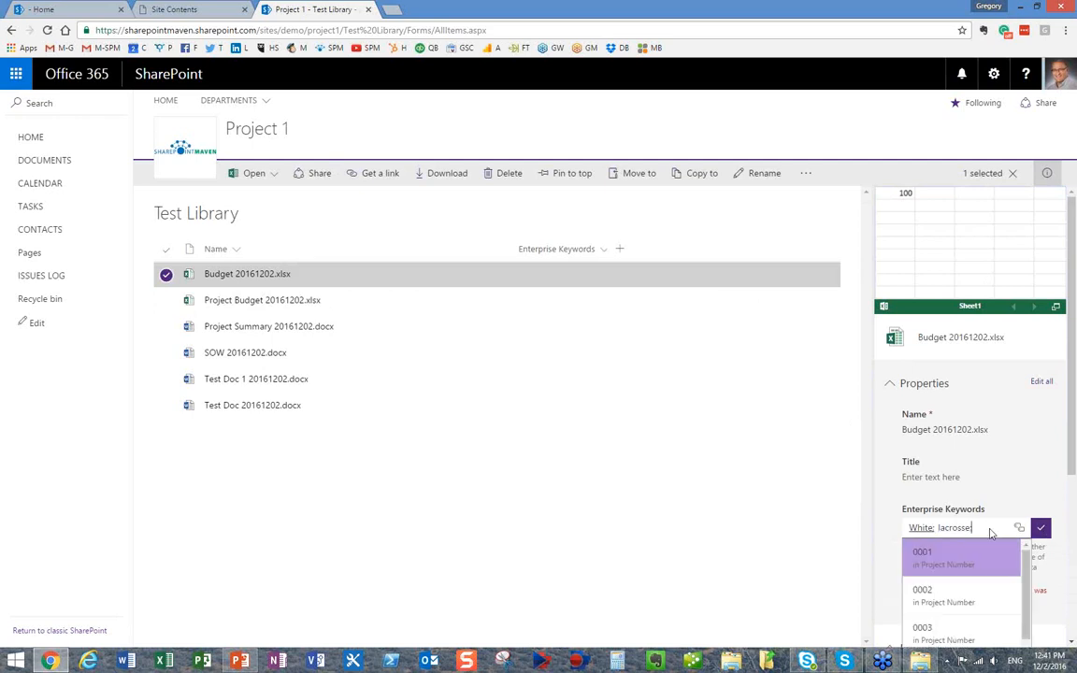
{"action": "left_click", "coordinate": [1041, 529]}
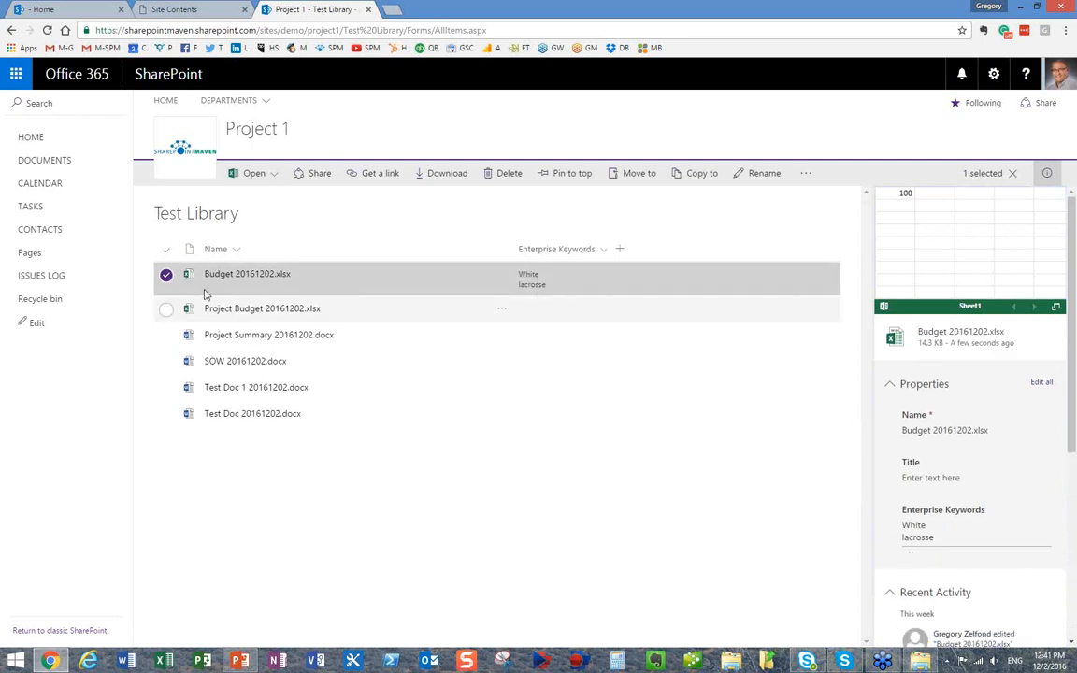
Tag Project Budget 20161202.xlsx with the existing Enterprise Keyword lacrosse and save it
{"action": "left_click", "coordinate": [166, 308]}
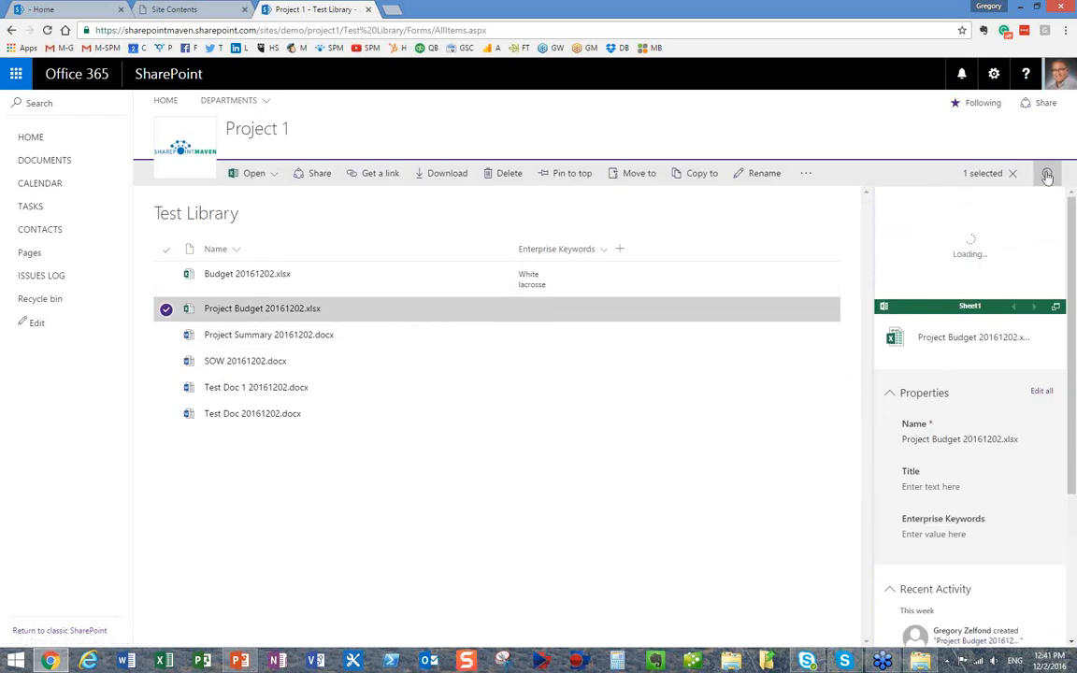
{"action": "left_click", "coordinate": [945, 542]}
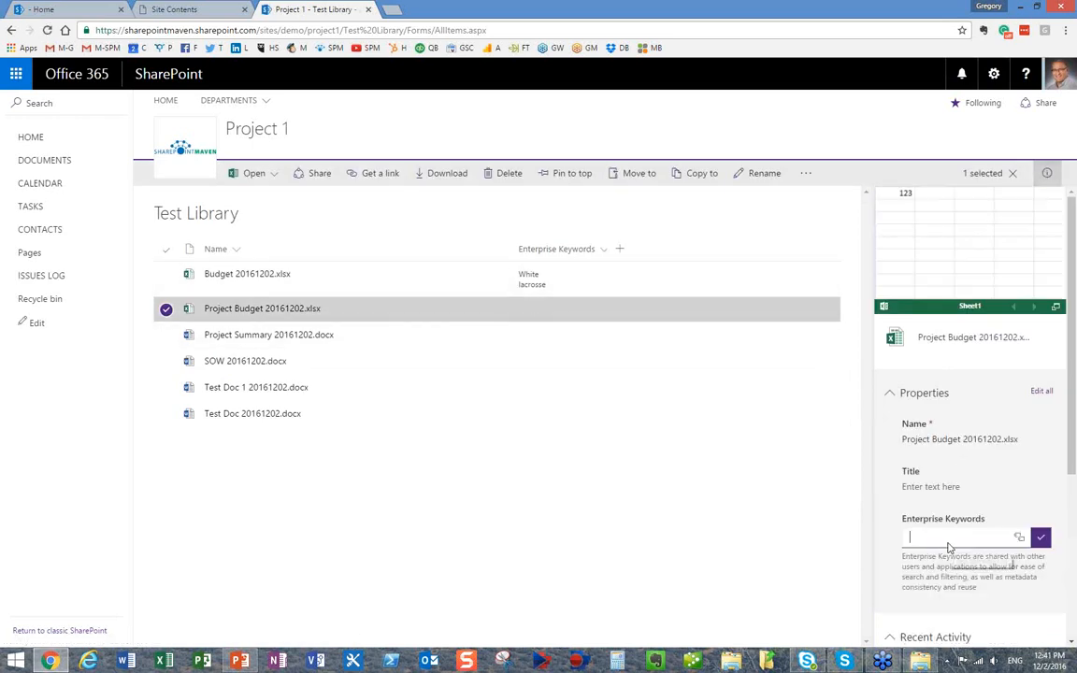
{"action": "type", "text": "lac"}
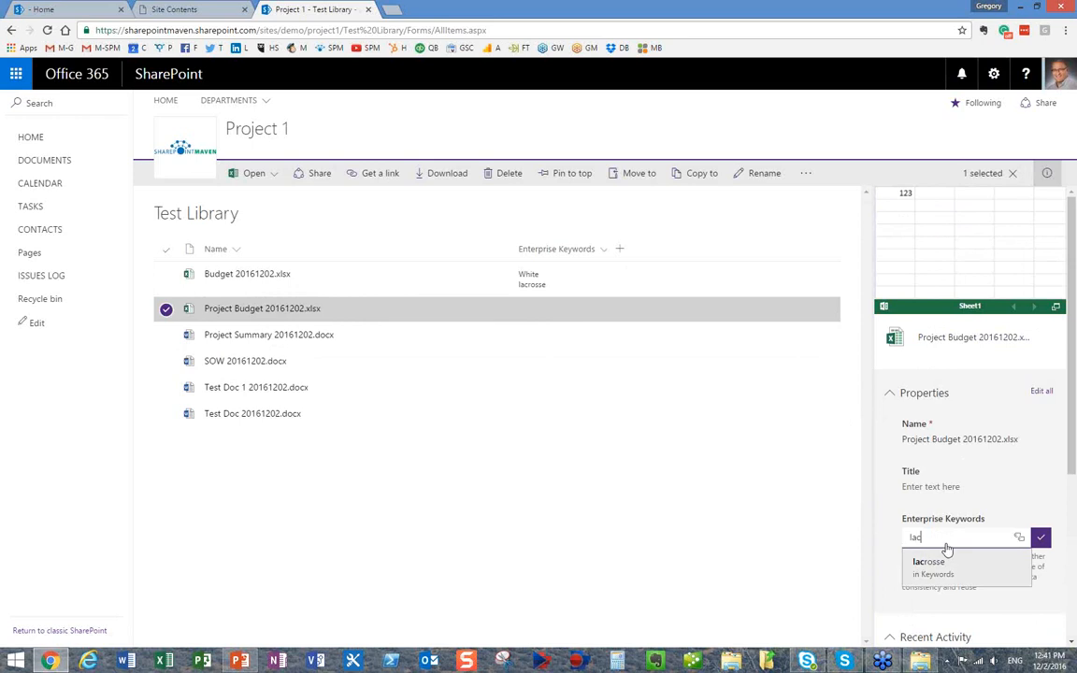
{"action": "left_click", "coordinate": [933, 567]}
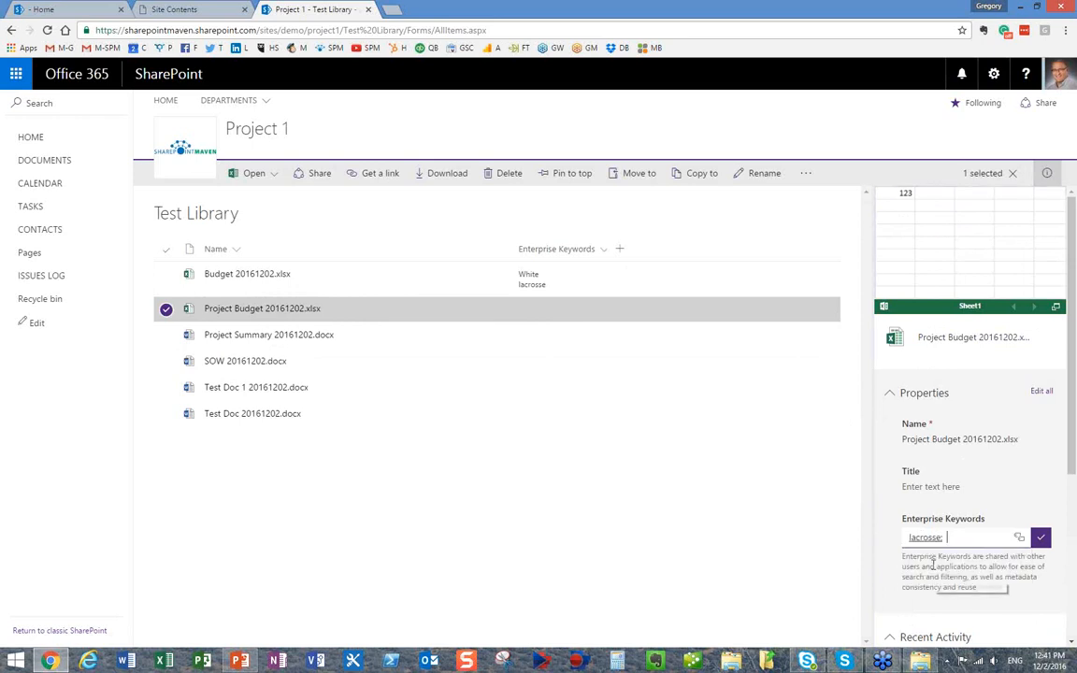
{"action": "left_click", "coordinate": [991, 599]}
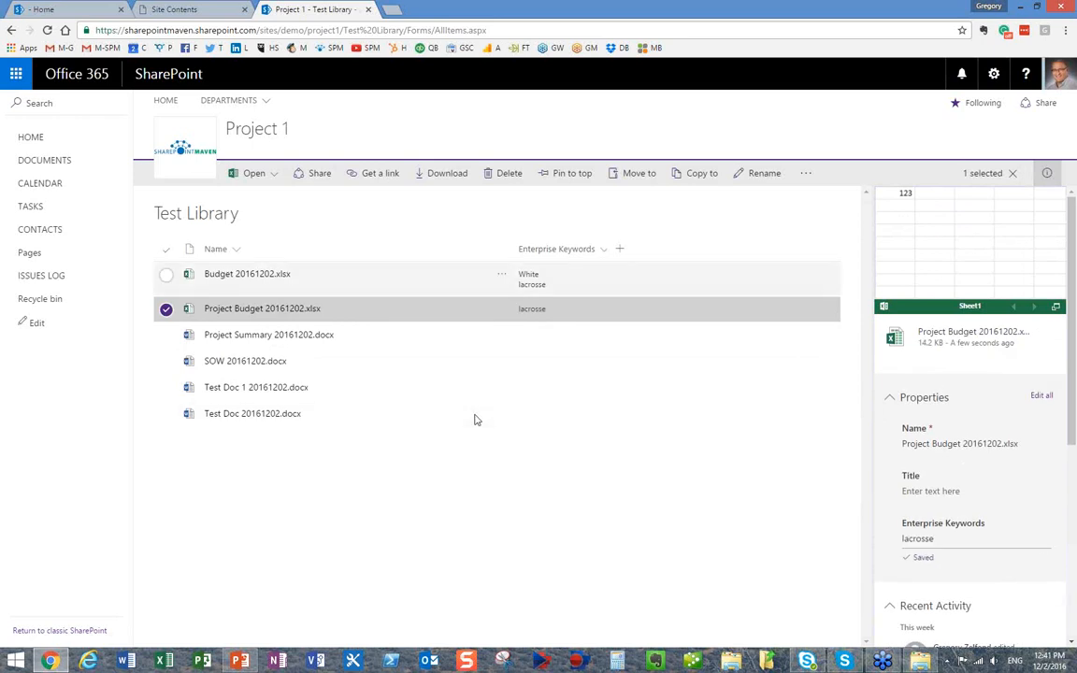
Widen the Enterprise Keywords column, filter the library by the keyword lacrosse, and return to the unfiltered list
{"action": "left_click_drag", "start_coordinate": [610, 248], "coordinate": [644, 253]}
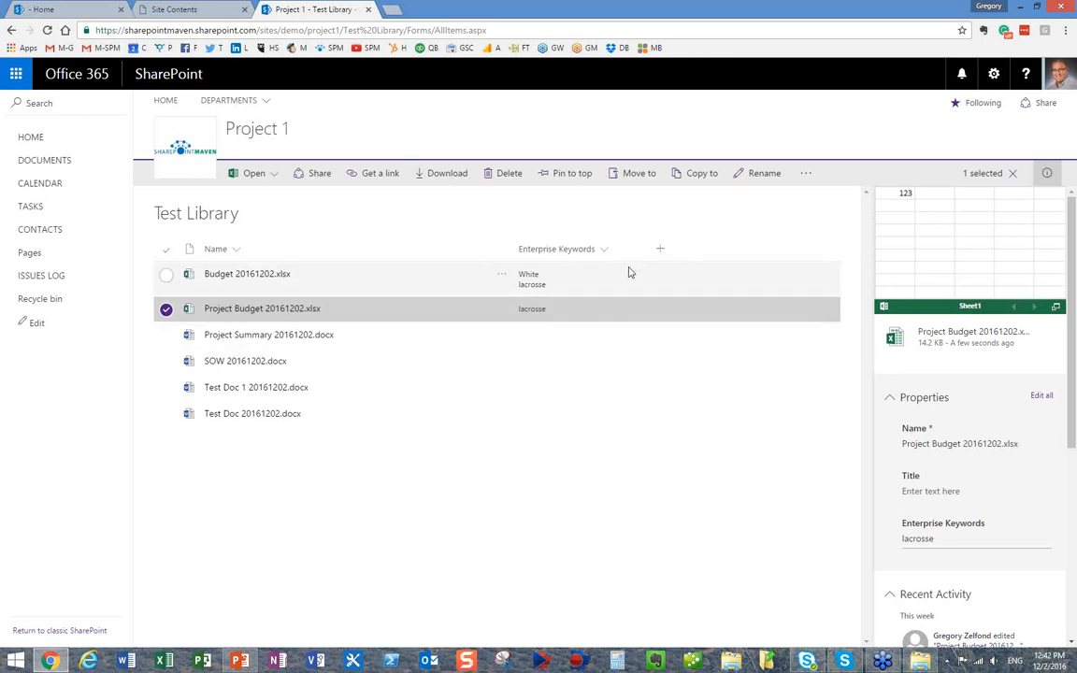
{"action": "left_click", "coordinate": [605, 250]}
{"action": "mouse_move", "coordinate": [617, 273]}
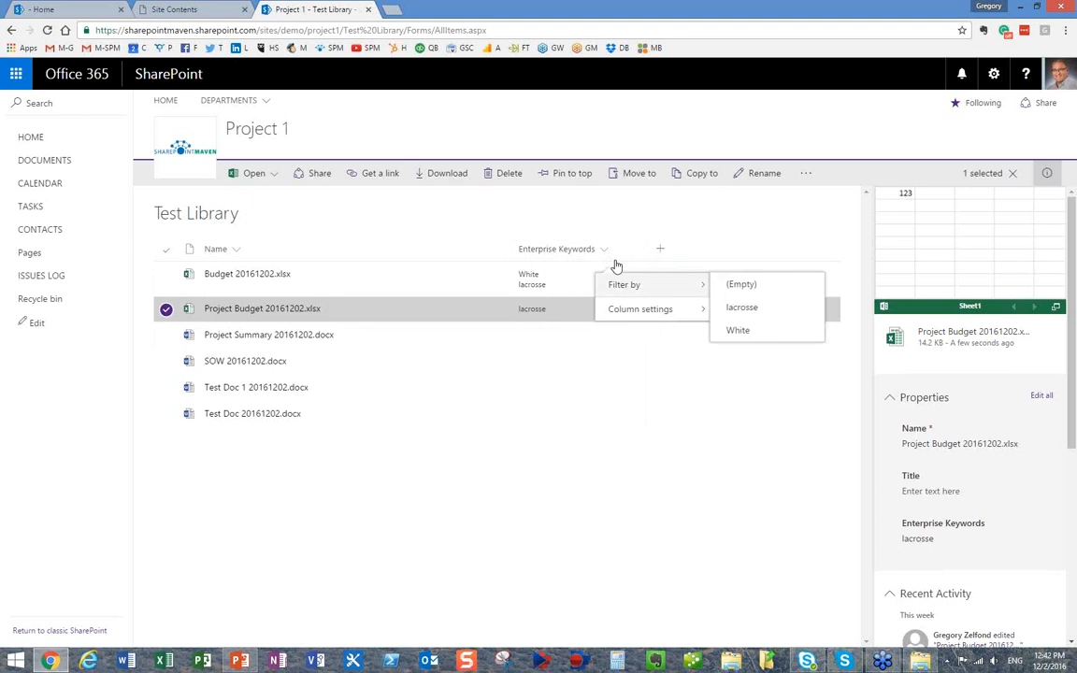
{"action": "left_click", "coordinate": [742, 308]}
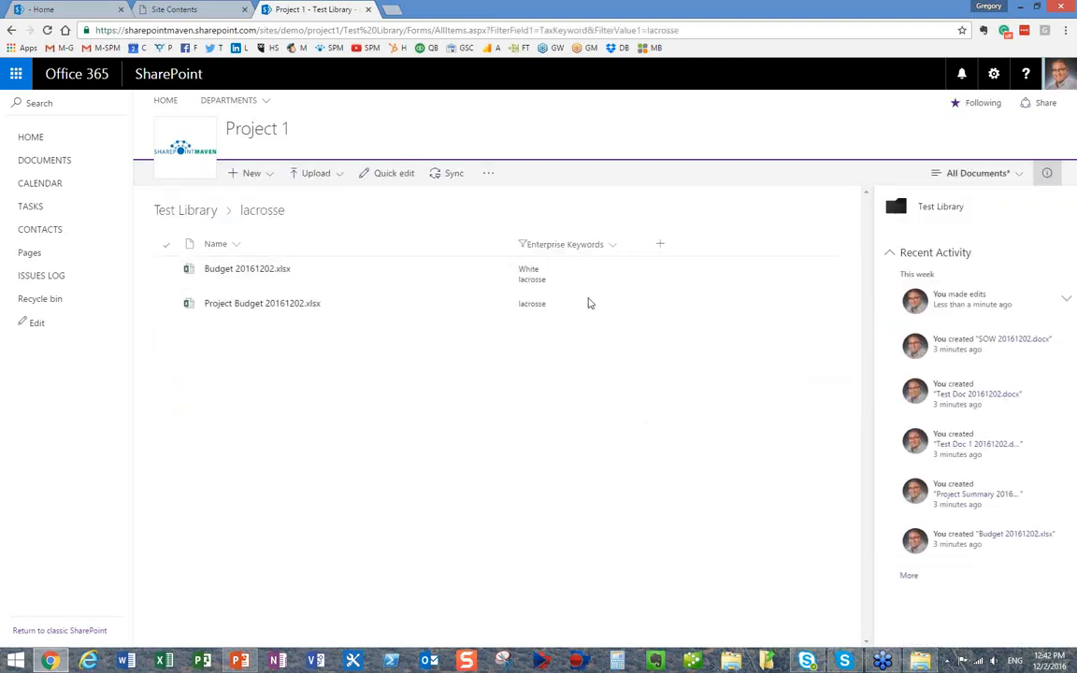
{"action": "left_click", "coordinate": [196, 215]}
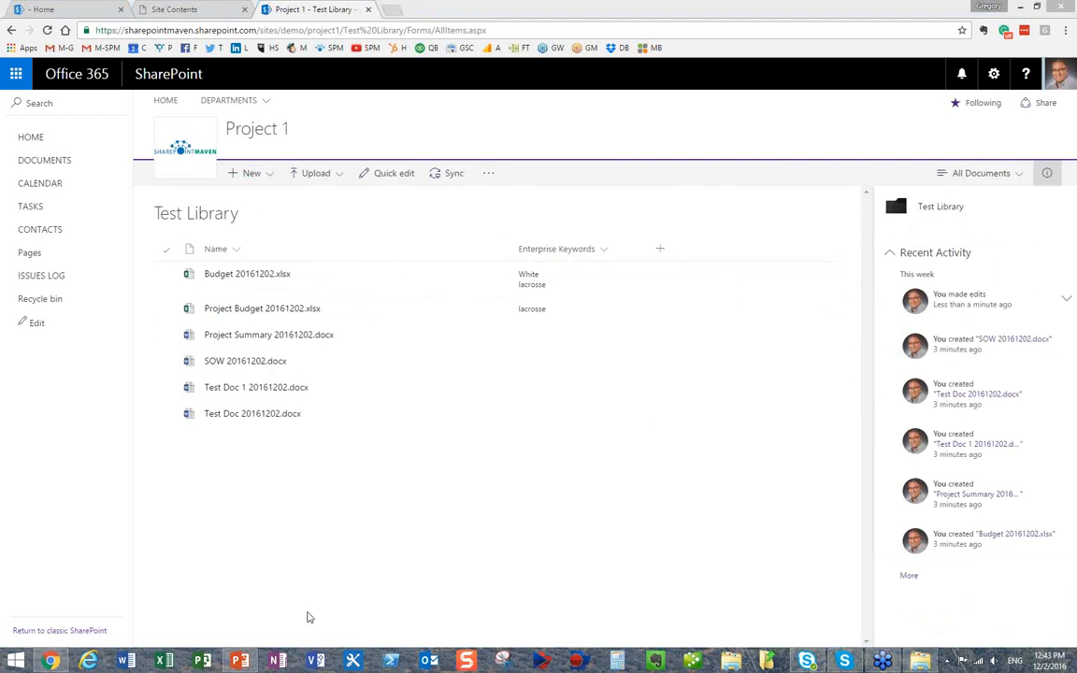
Switch to the PowerPoint agenda slide, highlight the Managed Metadata item, and return to the SharePoint library in Chrome
{"action": "left_click", "coordinate": [241, 660]}
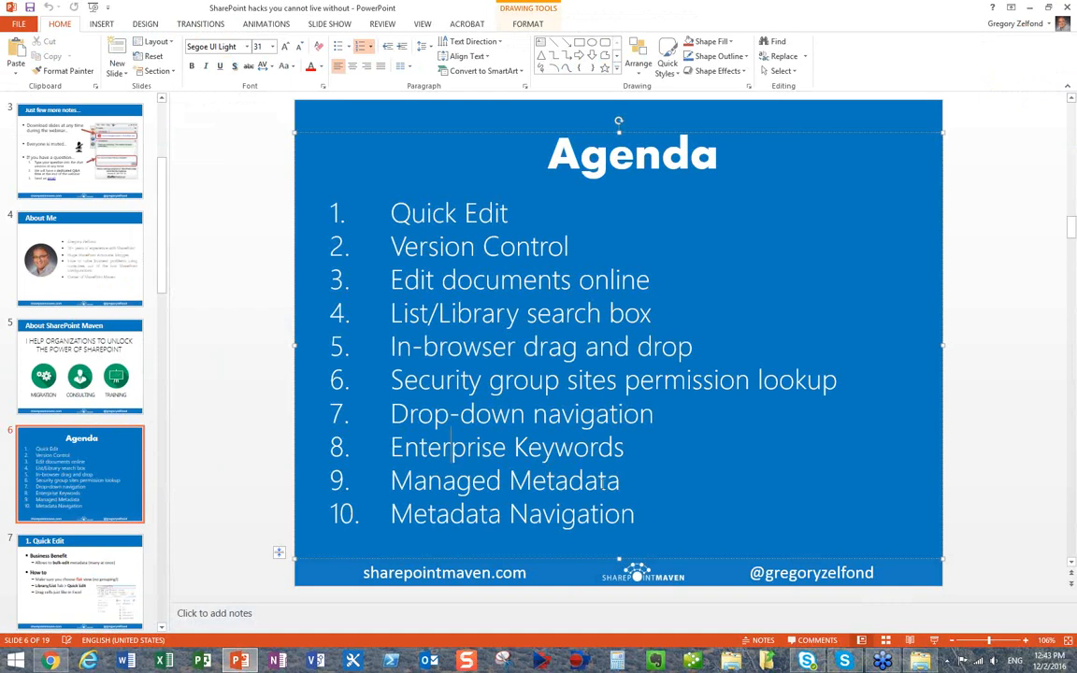
{"action": "left_click_drag", "start_coordinate": [620, 480], "coordinate": [392, 481]}
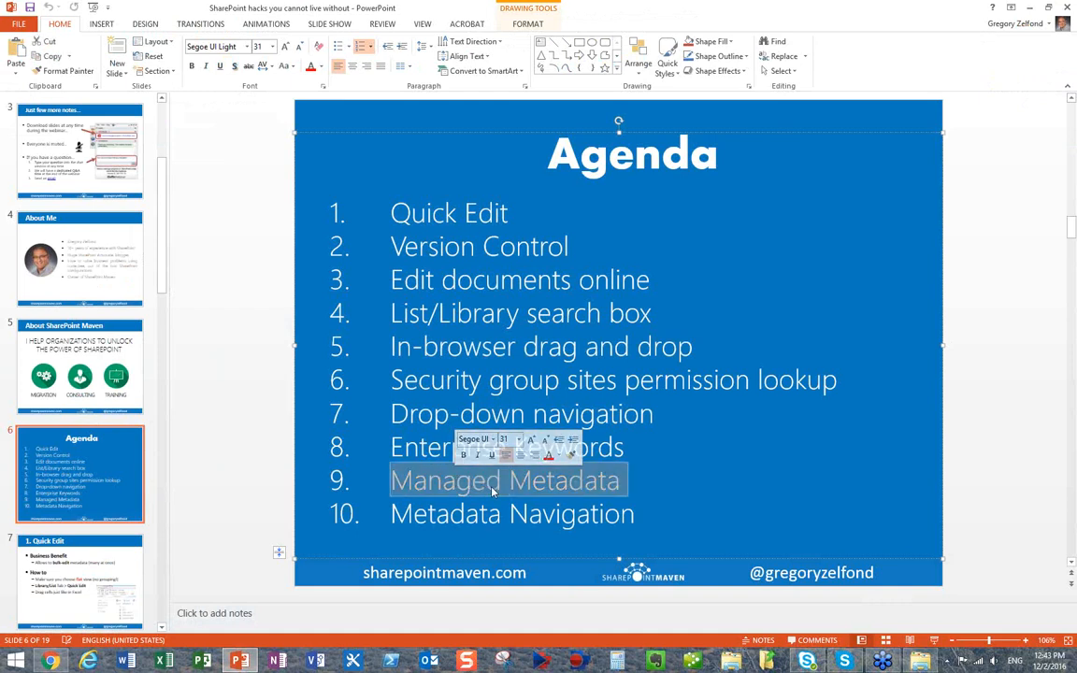
{"action": "left_click", "coordinate": [50, 660]}
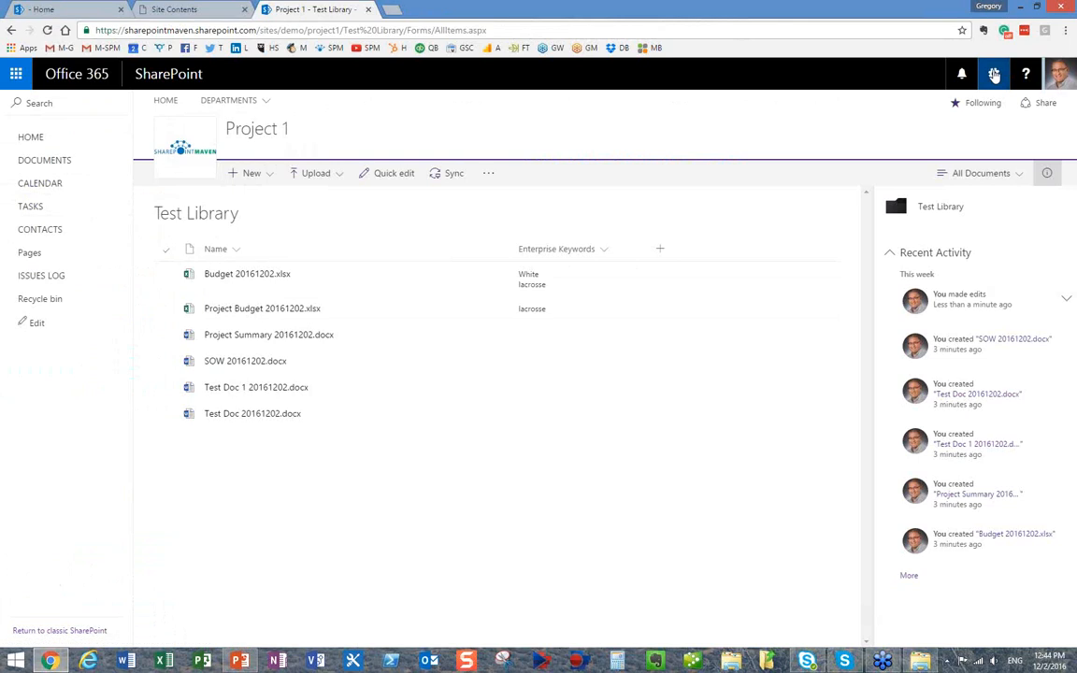
Open Test Library in a new browser tab from the site contents and go to its library settings
{"action": "left_click", "coordinate": [994, 75]}
{"action": "left_click", "coordinate": [935, 194]}
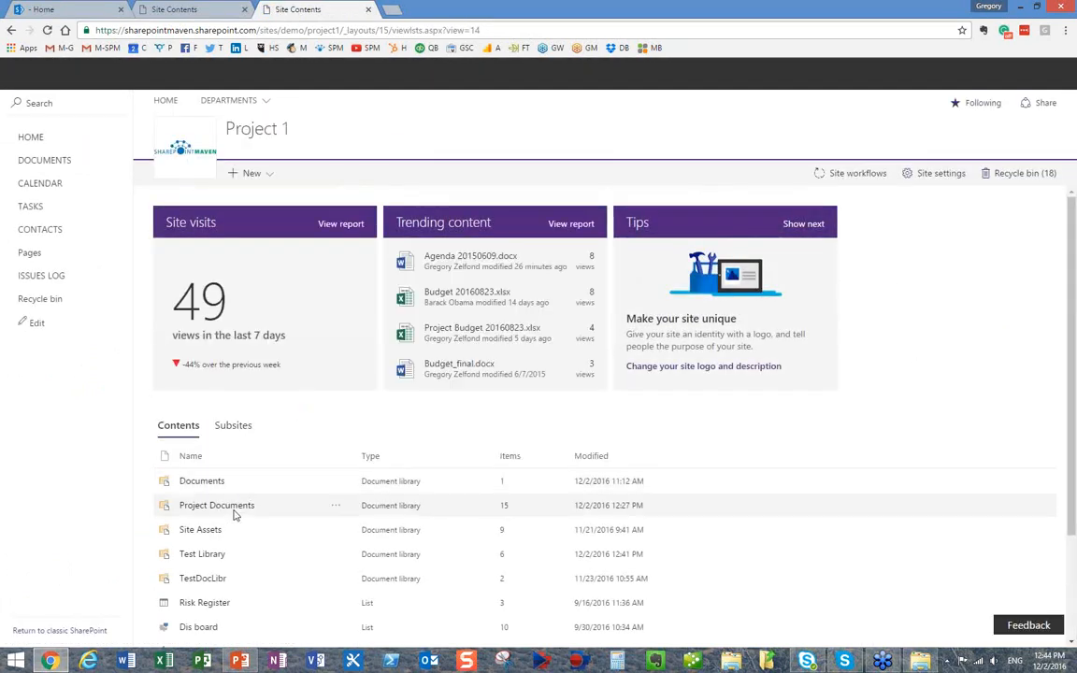
{"action": "left_click", "coordinate": [214, 554]}
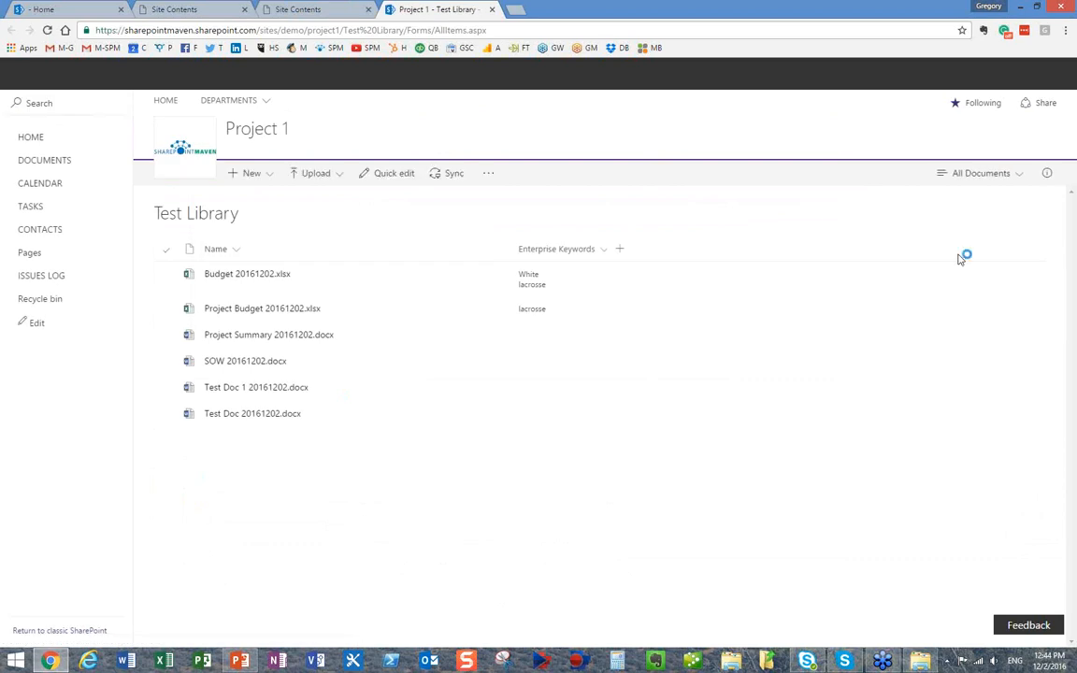
{"action": "left_click", "coordinate": [994, 74]}
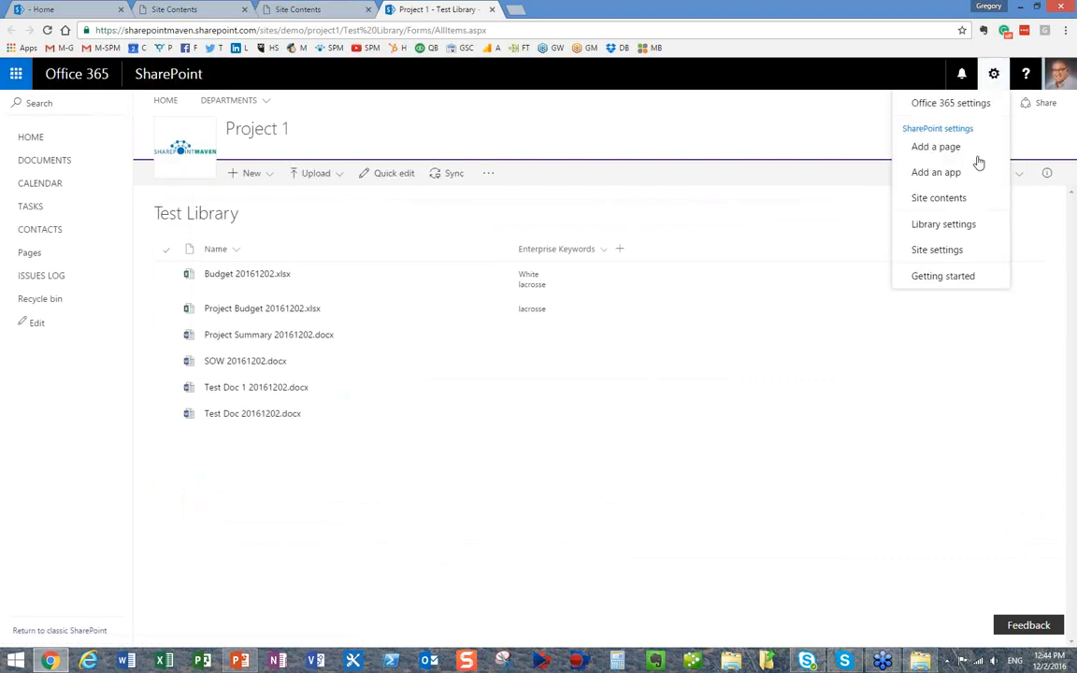
{"action": "left_click", "coordinate": [954, 233]}
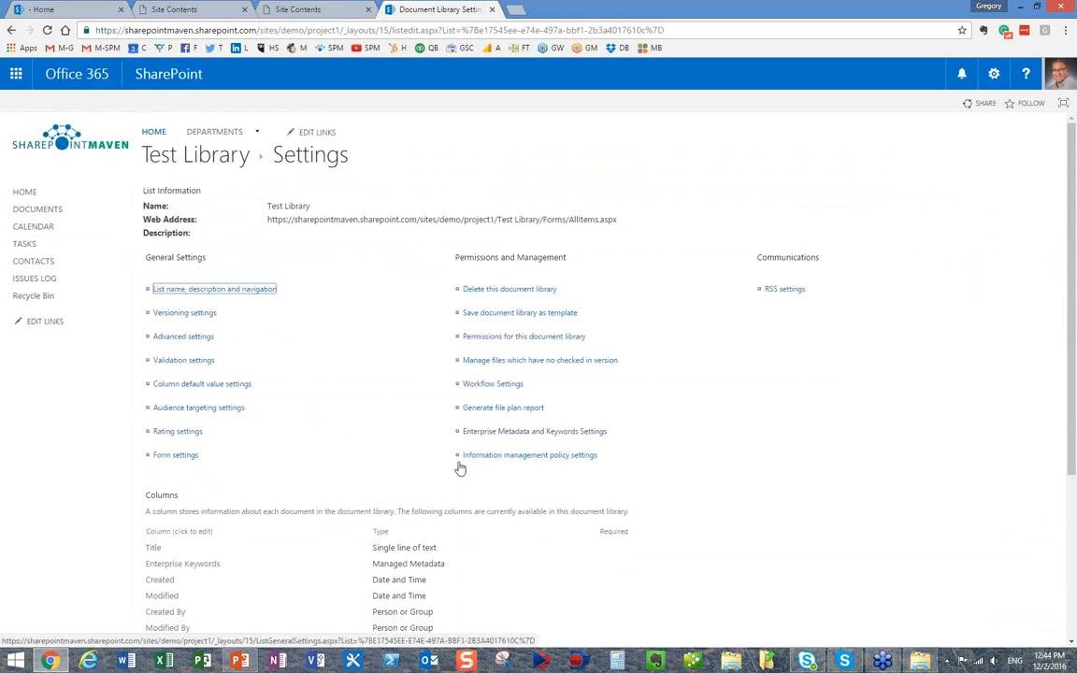
Start creating a new Test Library column and name it Department
{"action": "scroll", "coordinate": [222, 525], "scroll_direction": "down", "scroll_amount": 2}
{"action": "left_click", "coordinate": [192, 481]}
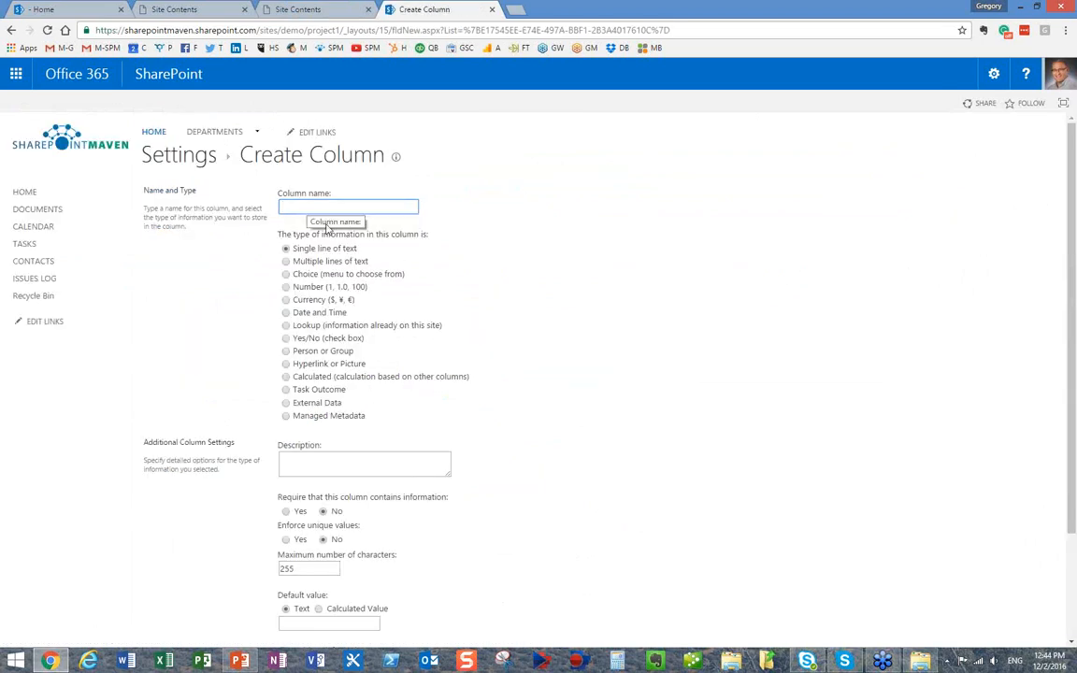
{"action": "type", "text": "Dep"}
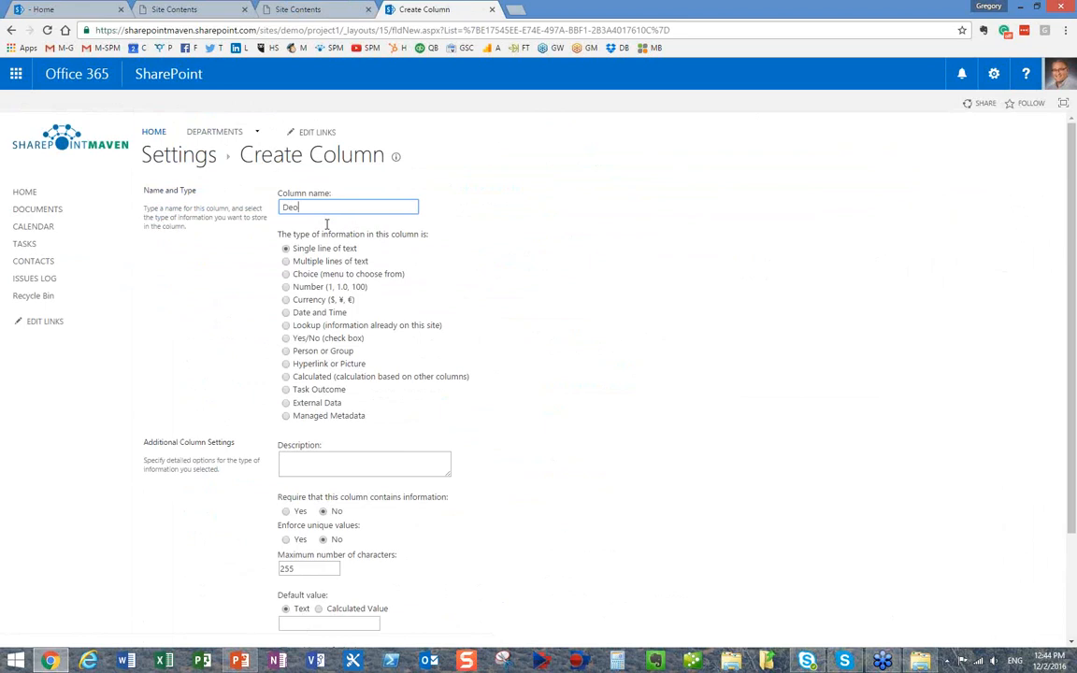
{"action": "type", "text": "artmen"}
Try the Choice type for the Department column and highlight its placeholder choices
{"action": "left_click", "coordinate": [286, 276]}
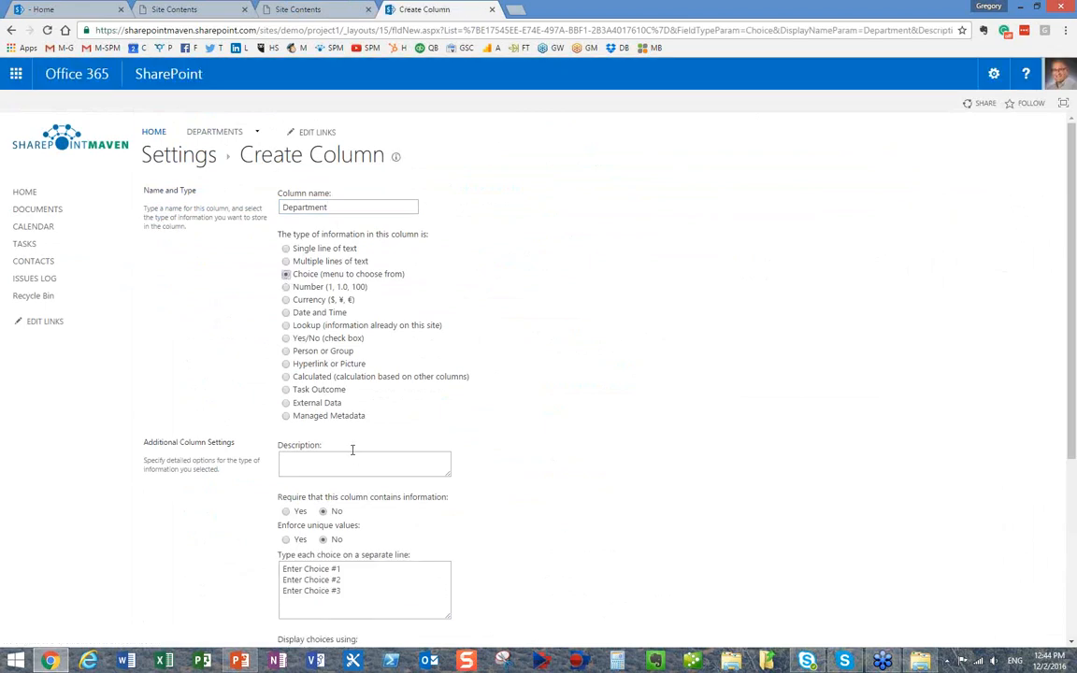
{"action": "scroll", "coordinate": [354, 501], "scroll_direction": "down", "scroll_amount": 2}
{"action": "left_click_drag", "start_coordinate": [348, 465], "coordinate": [280, 431]}
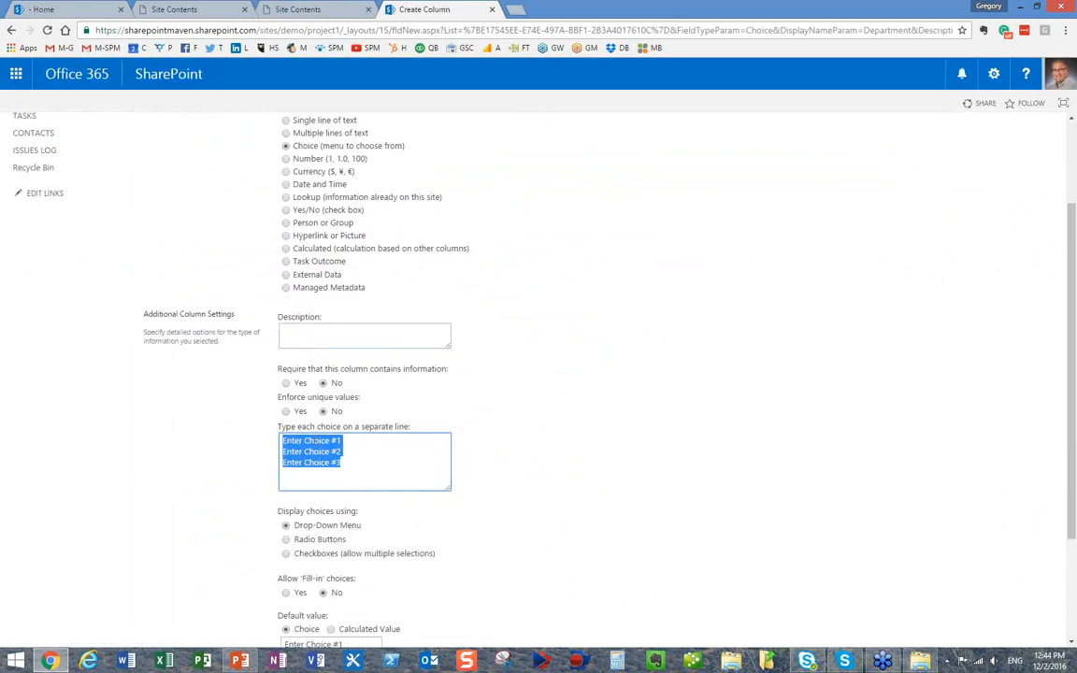
{"action": "scroll", "coordinate": [332, 372], "scroll_direction": "up", "scroll_amount": 2}
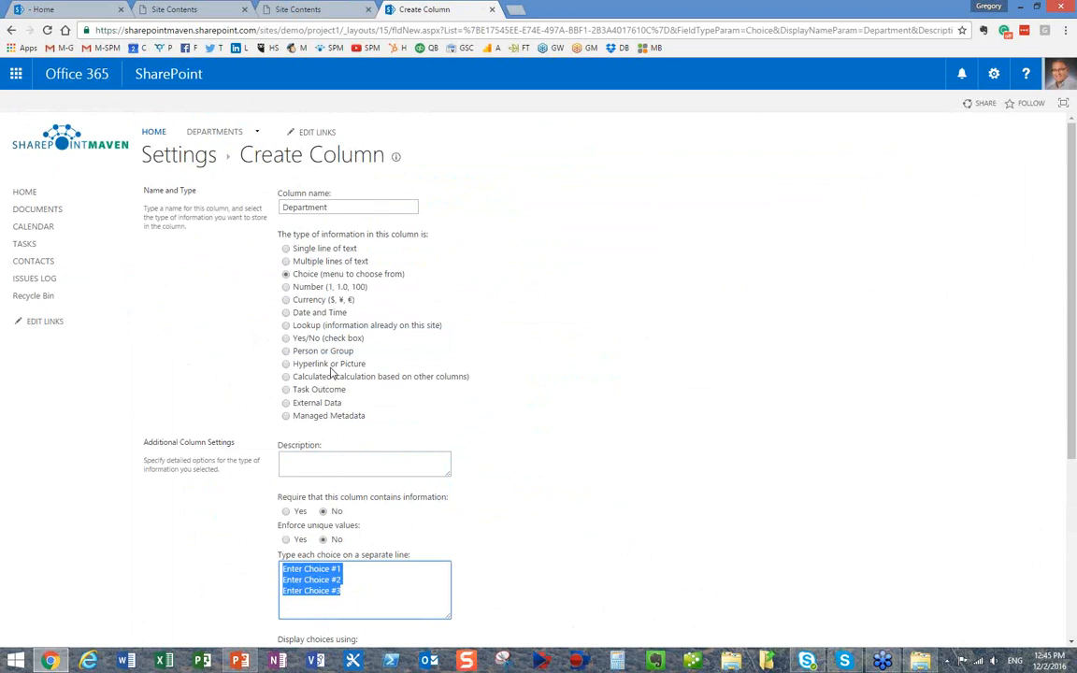
Set the Department column's type to Managed Metadata and have it display the term label in the field
{"action": "left_click", "coordinate": [286, 417]}
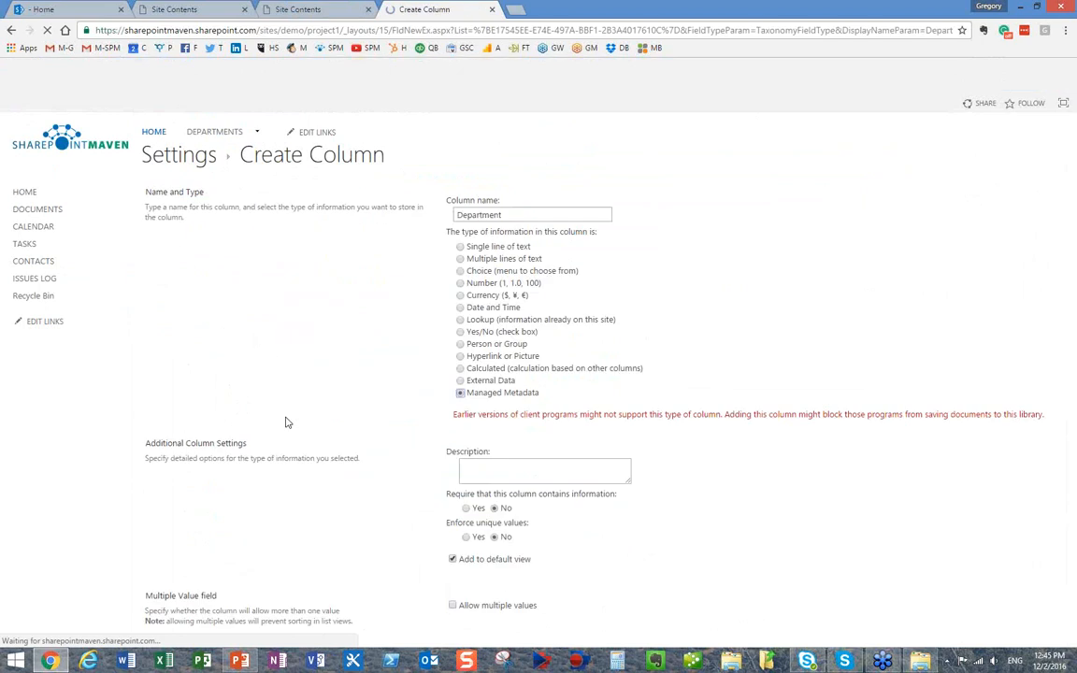
{"action": "scroll", "coordinate": [472, 422], "scroll_direction": "down", "scroll_amount": 3}
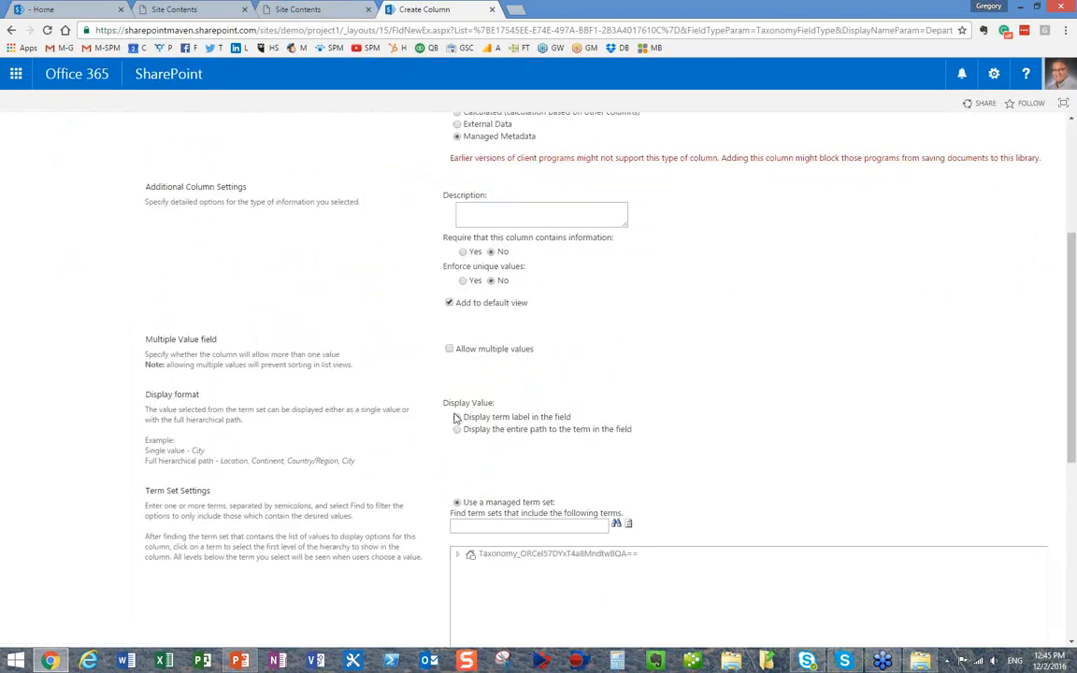
{"action": "left_click", "coordinate": [457, 417]}
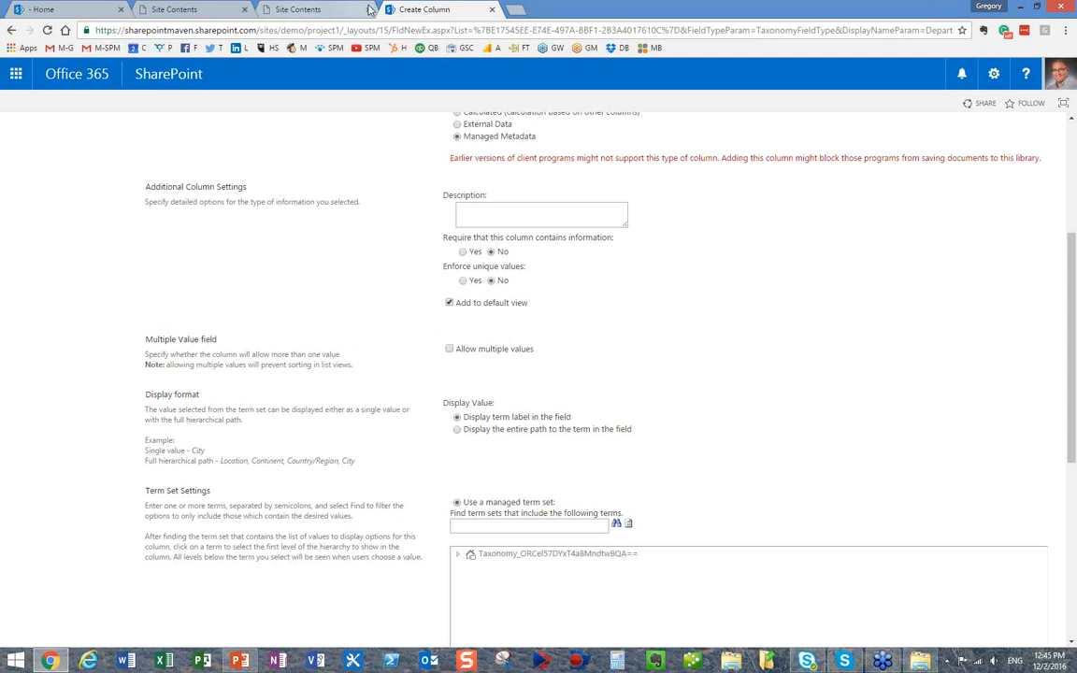
Move the Site Contents browser tab after the Create Column tab and open Term store management from its site settings
{"action": "left_click_drag", "start_coordinate": [318, 10], "coordinate": [406, 12]}
{"action": "left_click", "coordinate": [407, 11]}
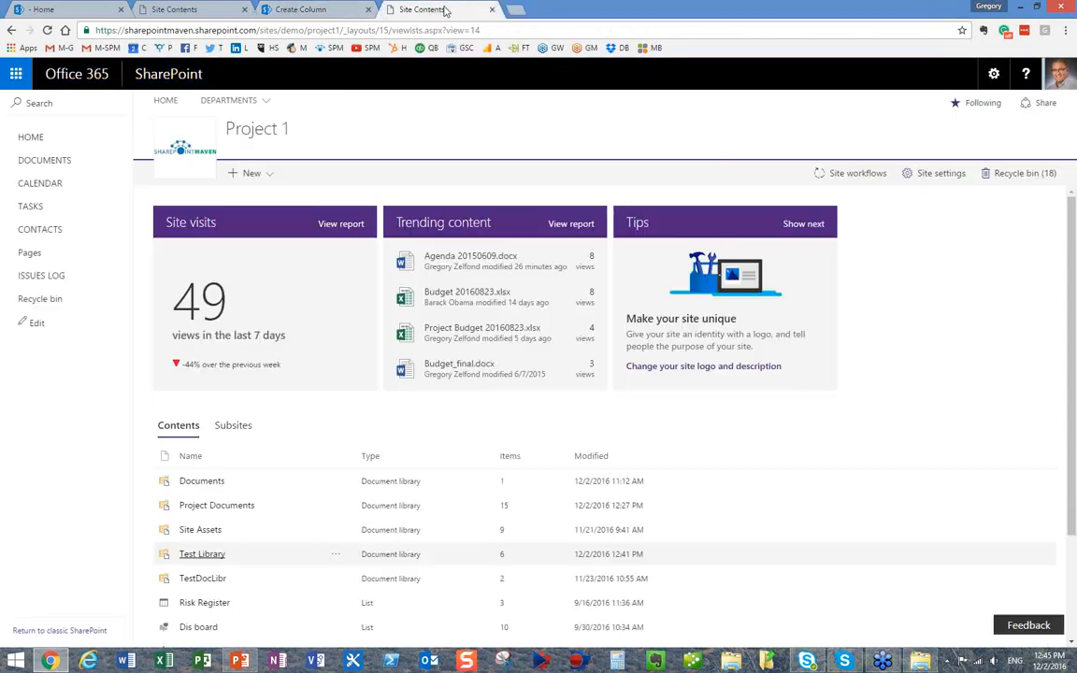
{"action": "left_click", "coordinate": [996, 77]}
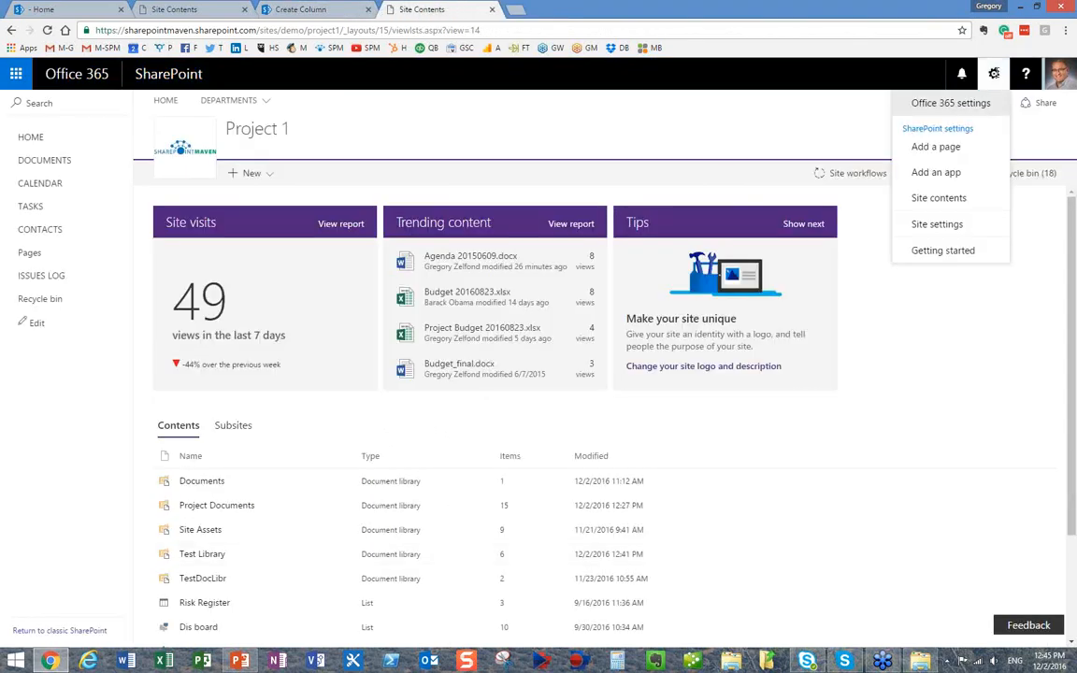
{"action": "left_click", "coordinate": [950, 222]}
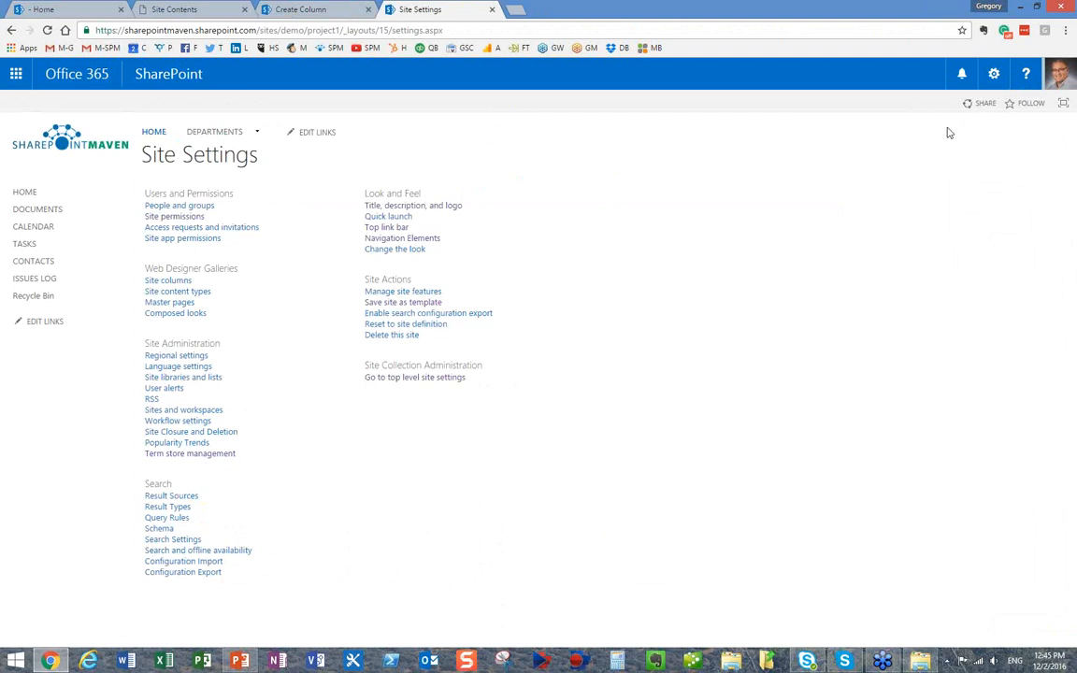
{"action": "left_click", "coordinate": [190, 456]}
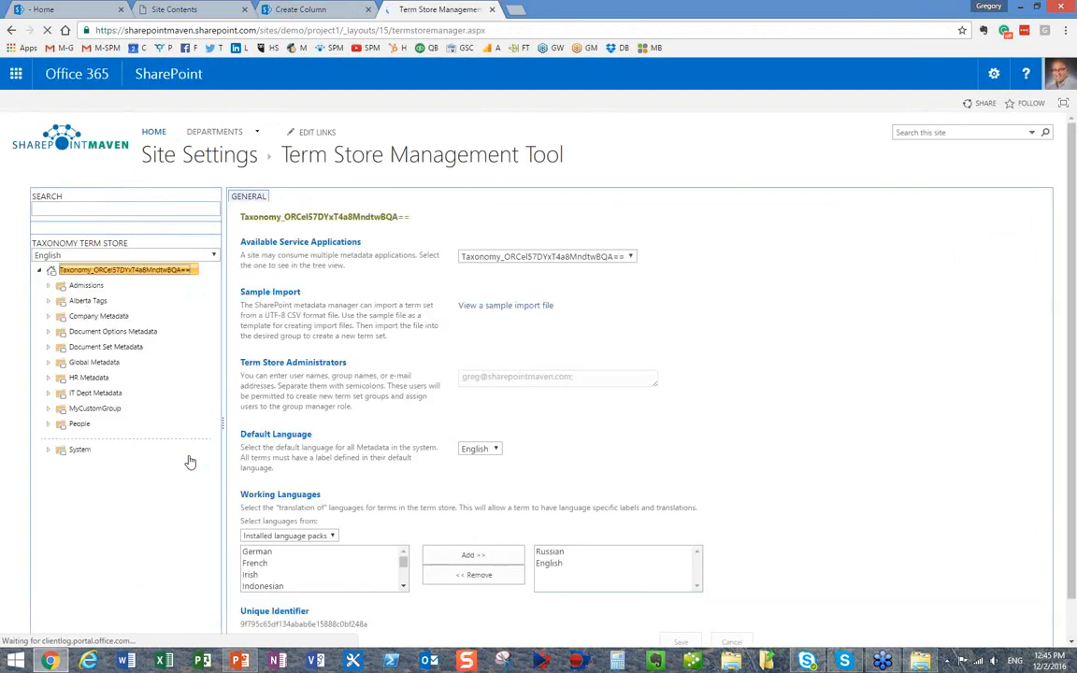
Examine the Department and Document Type term sets under Global Metadata, and open the properties of the Accounting term
{"action": "left_click", "coordinate": [49, 363]}
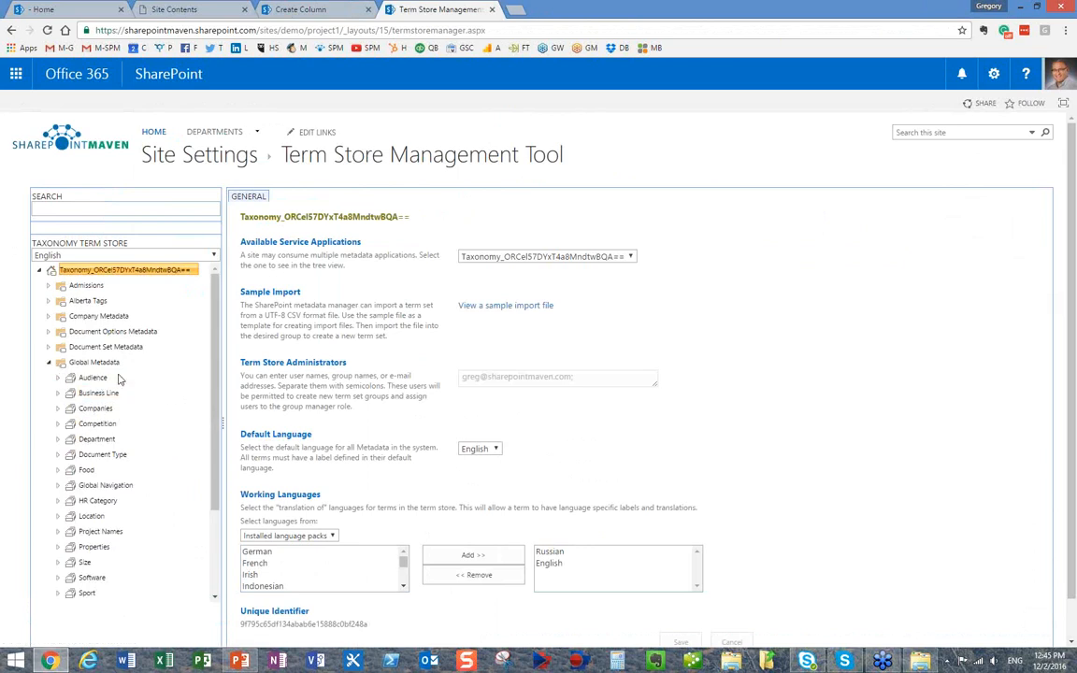
{"action": "scroll", "coordinate": [80, 445], "scroll_direction": "down", "scroll_amount": 1}
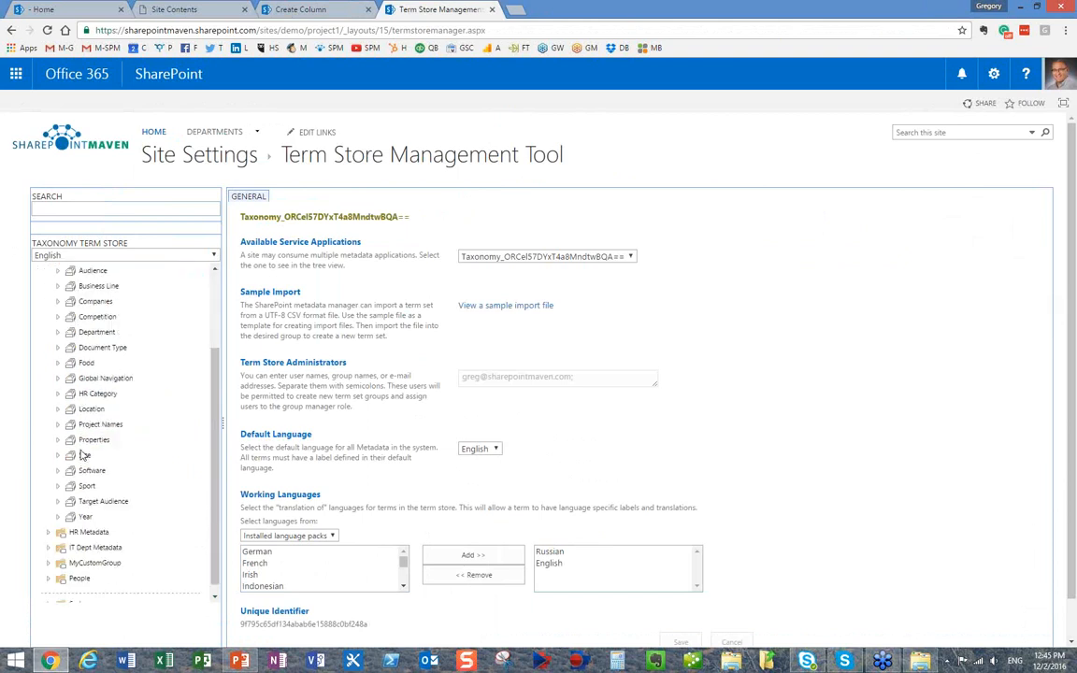
{"action": "scroll", "coordinate": [80, 443], "scroll_direction": "up", "scroll_amount": 1}
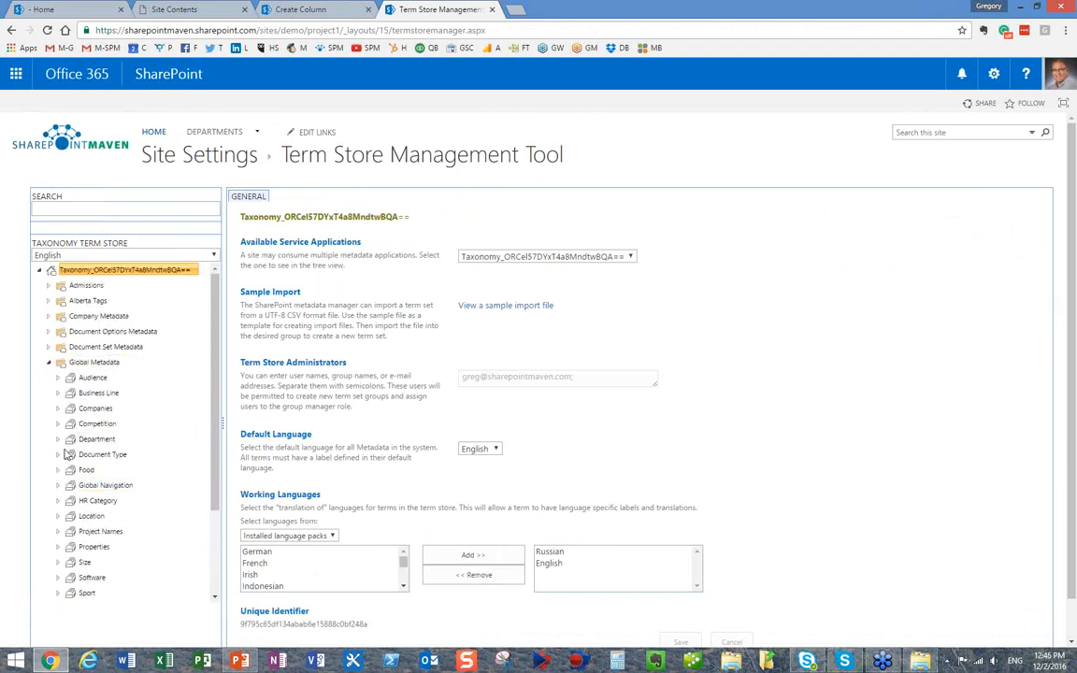
{"action": "left_click", "coordinate": [58, 440]}
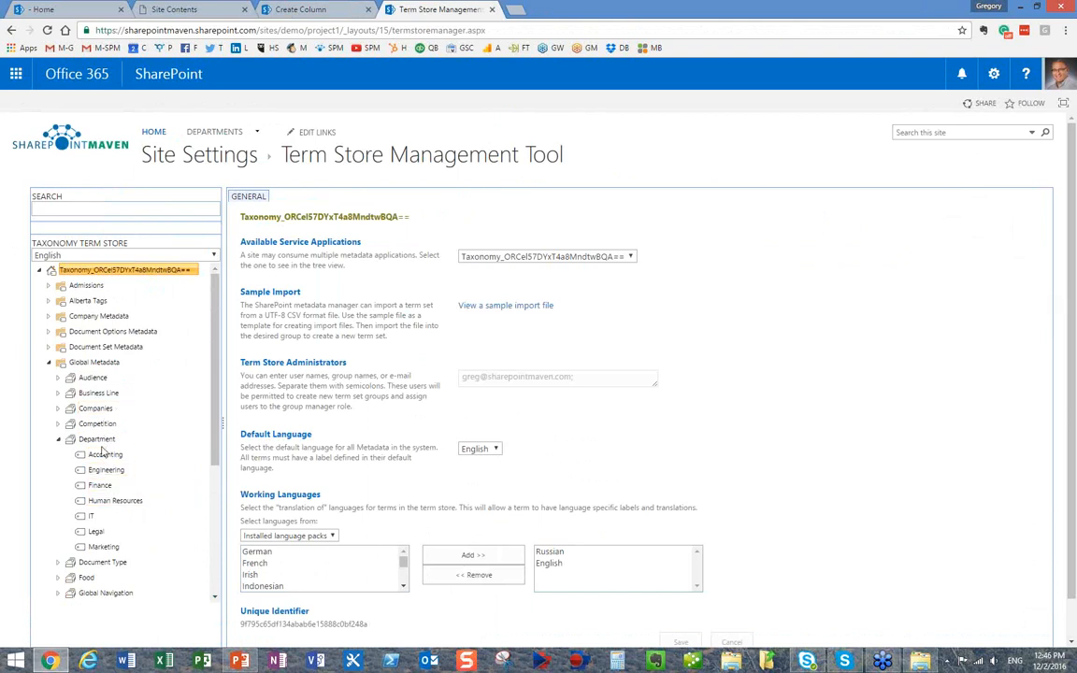
{"action": "scroll", "coordinate": [93, 519], "scroll_direction": "down", "scroll_amount": 3}
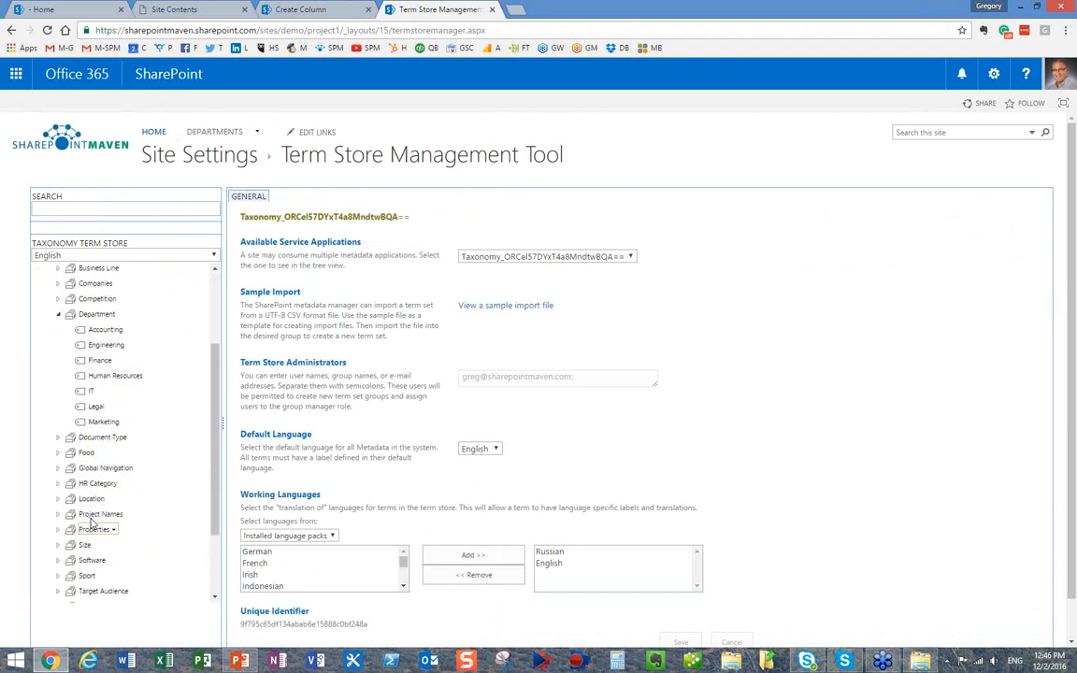
{"action": "left_click", "coordinate": [58, 437]}
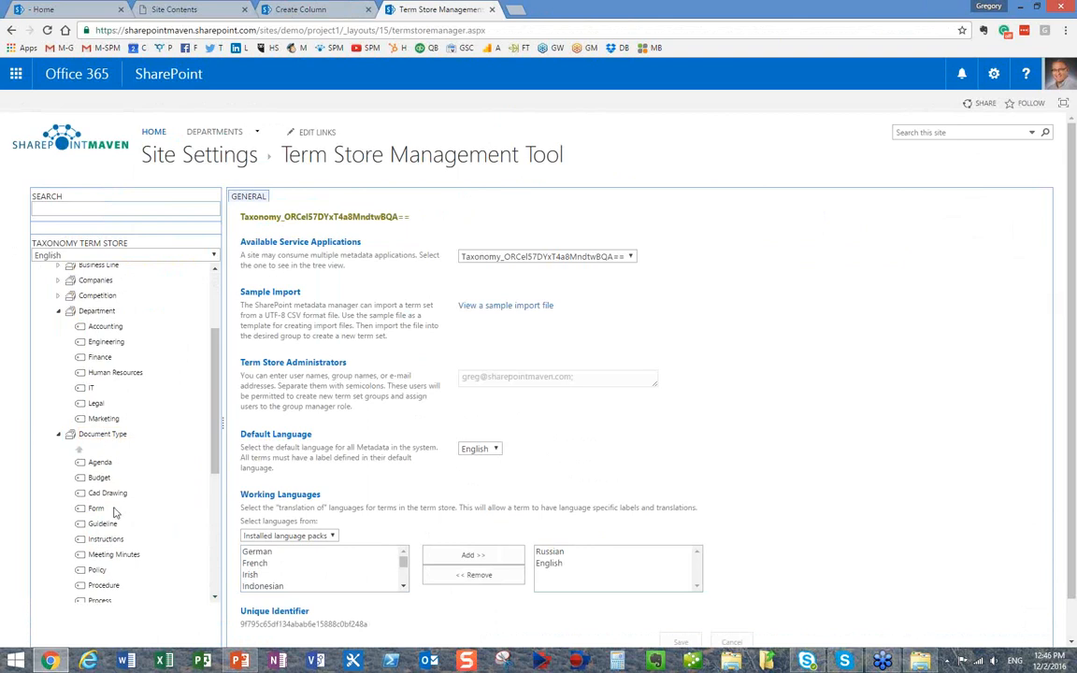
{"action": "left_click", "coordinate": [108, 327]}
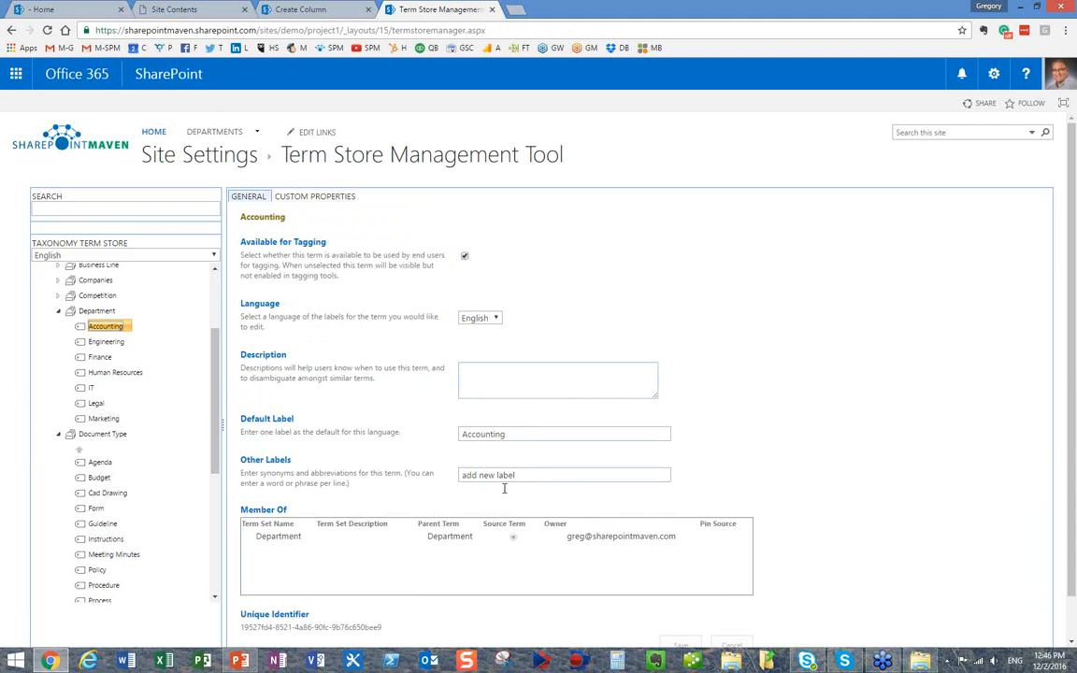
Collapse the Department term set and show the properties of the Statement of Work term under Document Type
{"action": "left_click", "coordinate": [58, 310]}
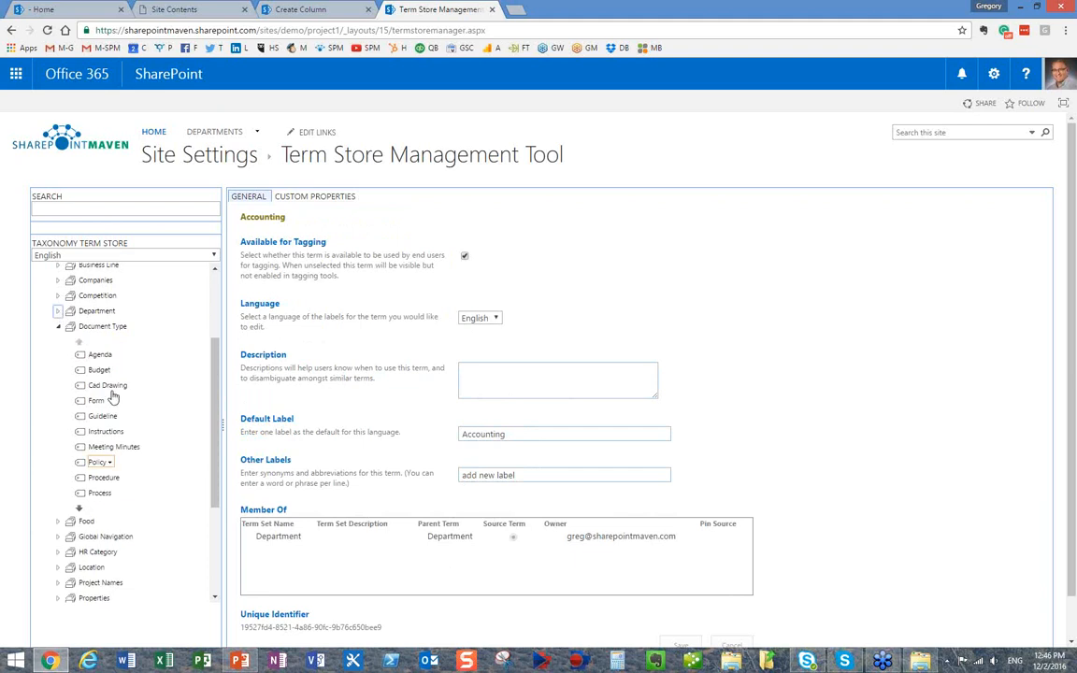
{"action": "left_click", "coordinate": [81, 511]}
{"action": "left_click", "coordinate": [101, 478]}
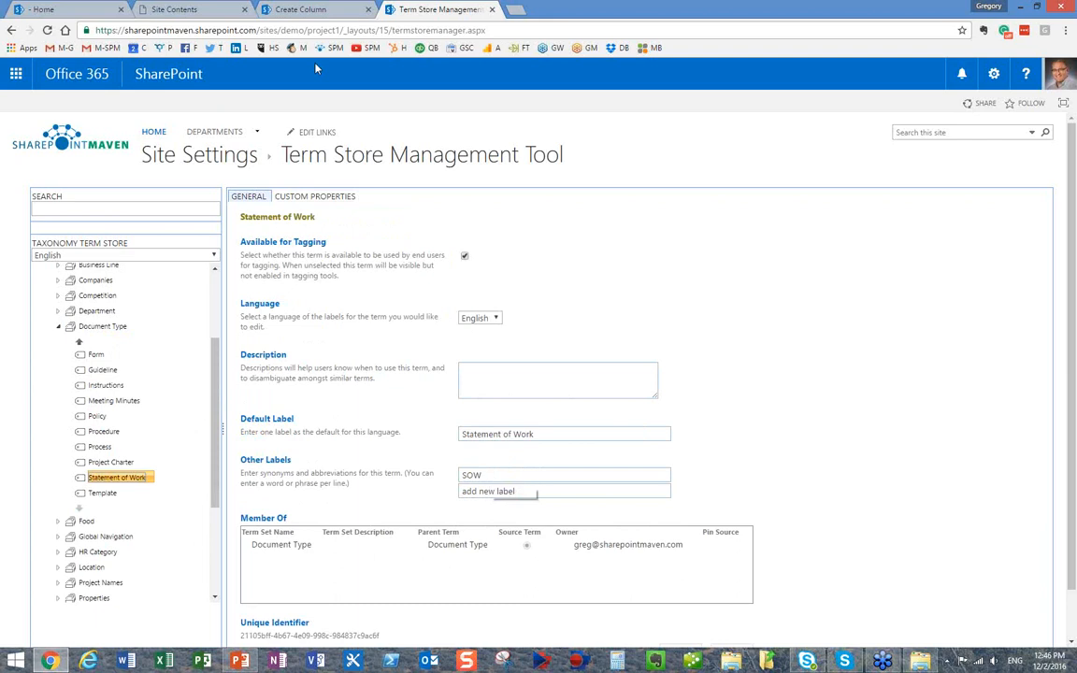
Switch back to the Create Column page and go from there to the site's Documents library
{"action": "left_click", "coordinate": [273, 11]}
{"action": "scroll", "coordinate": [271, 243], "scroll_direction": "up", "scroll_amount": 5}
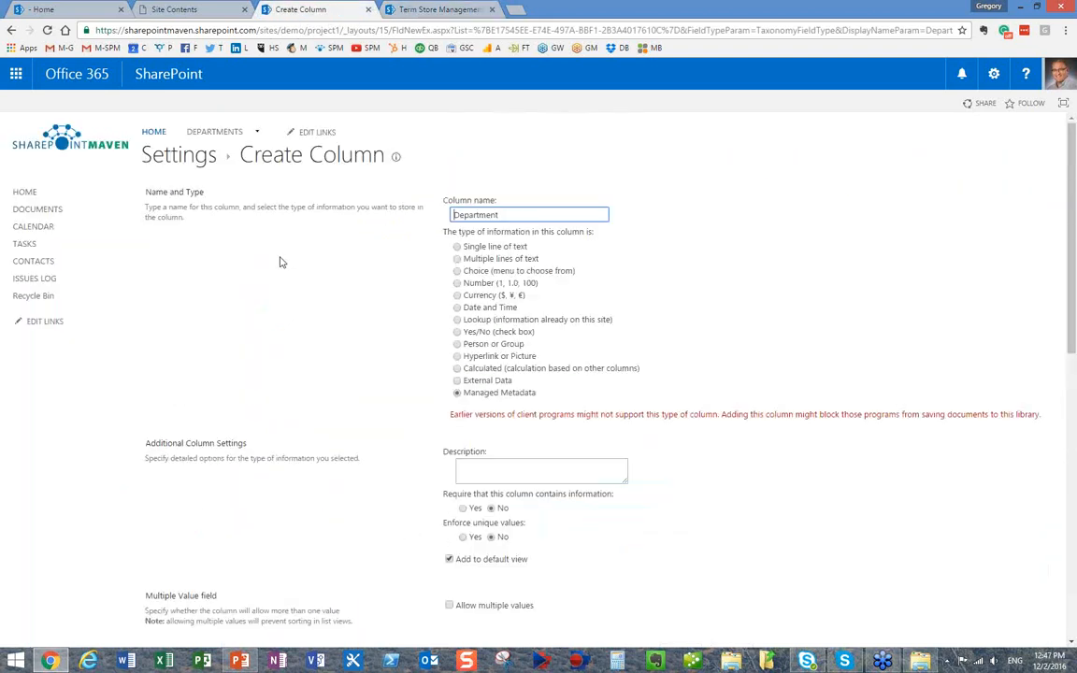
{"action": "left_click", "coordinate": [44, 211]}
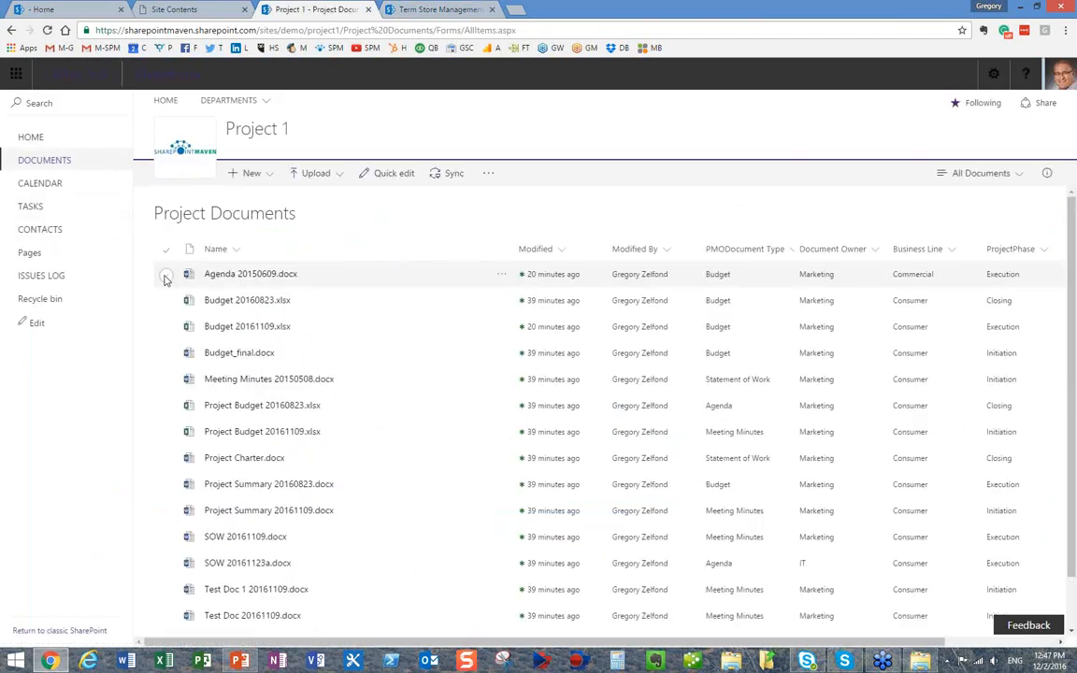
Select SOW 20161109.docx and examine its properties, recent activity and file information in the details
{"action": "scroll", "coordinate": [164, 467], "scroll_direction": "down", "scroll_amount": 2}
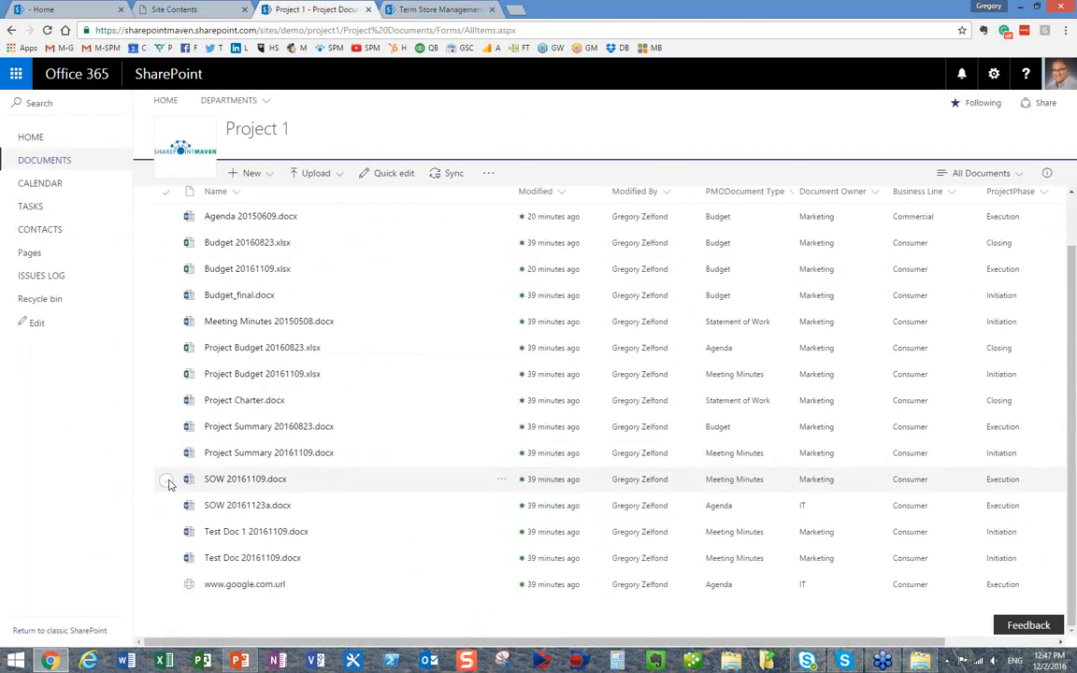
{"action": "left_click", "coordinate": [166, 480]}
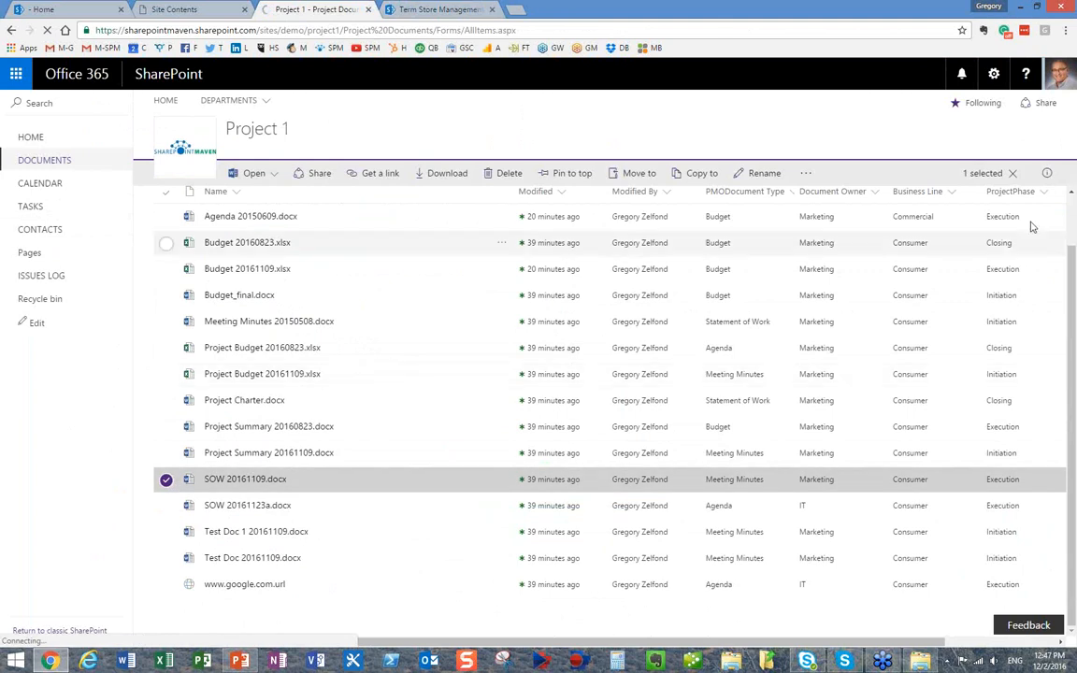
{"action": "left_click", "coordinate": [1048, 173]}
{"action": "scroll", "coordinate": [921, 549], "scroll_direction": "down", "scroll_amount": 5}
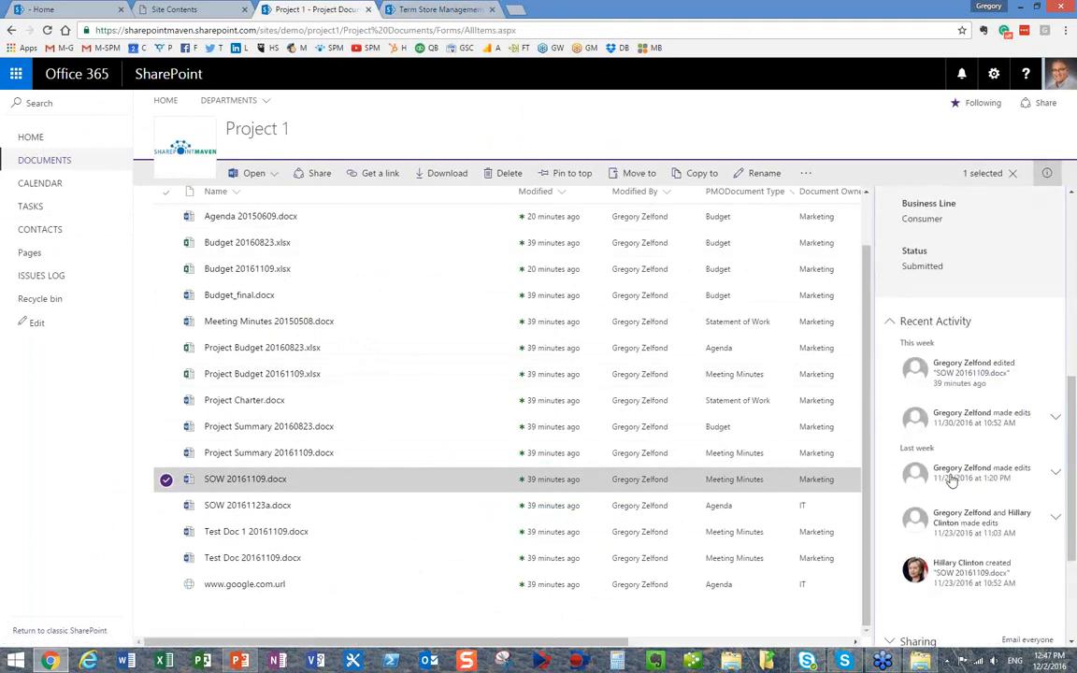
{"action": "scroll", "coordinate": [952, 480], "scroll_direction": "down", "scroll_amount": 3}
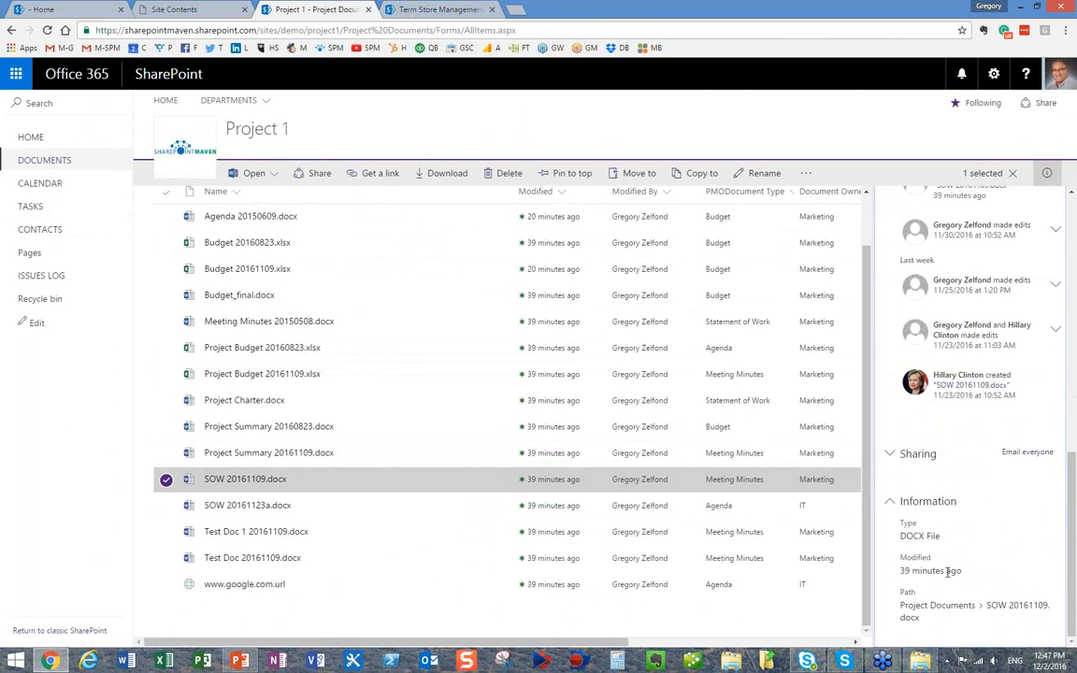
{"action": "scroll", "coordinate": [958, 568], "scroll_direction": "up", "scroll_amount": 6}
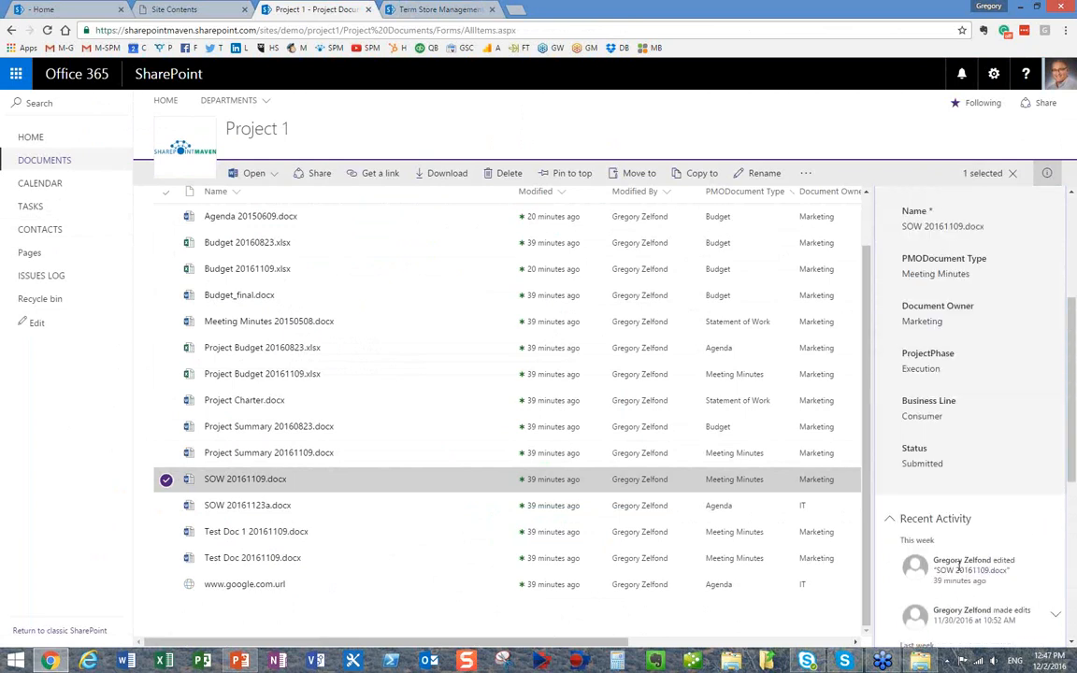
Clear the PMODocument Type value of SOW 20161109.docx and look up matching terms with "sta"
{"action": "left_click", "coordinate": [986, 337]}
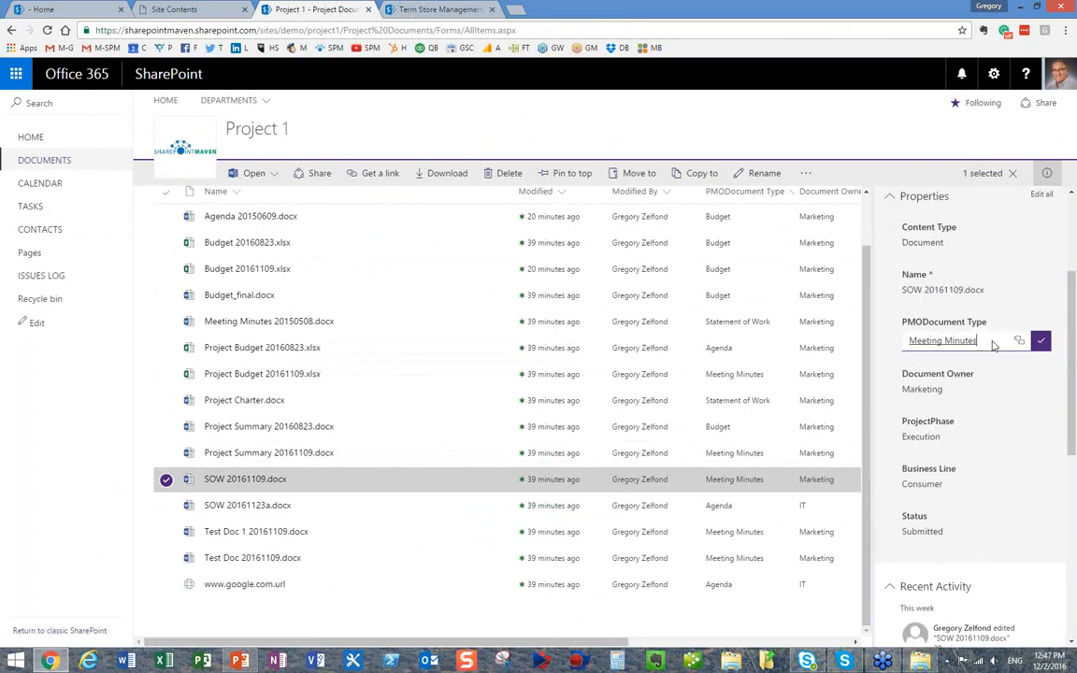
{"action": "key", "text": "BackSpace"}
{"action": "key", "text": "BackSpace"}
{"action": "key", "text": "BackSpace"}
{"action": "key", "text": "BackSpace"}
{"action": "key", "text": "BackSpace"}
{"action": "key", "text": "BackSpace"}
{"action": "key", "text": "BackSpace"}
{"action": "key", "text": "BackSpace"}
{"action": "key", "text": "BackSpace"}
{"action": "key", "text": "BackSpace"}
{"action": "key", "text": "BackSpace"}
{"action": "key", "text": "BackSpace"}
{"action": "key", "text": "BackSpace"}
{"action": "key", "text": "BackSpace"}
{"action": "key", "text": "BackSpace"}
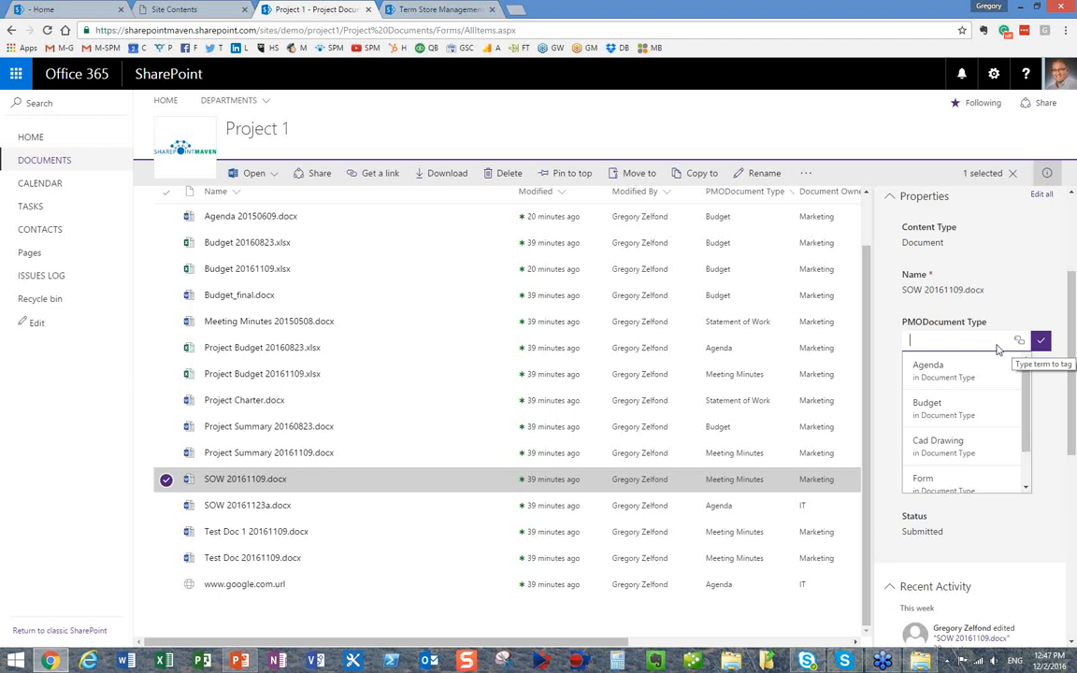
{"action": "type", "text": "sta"}
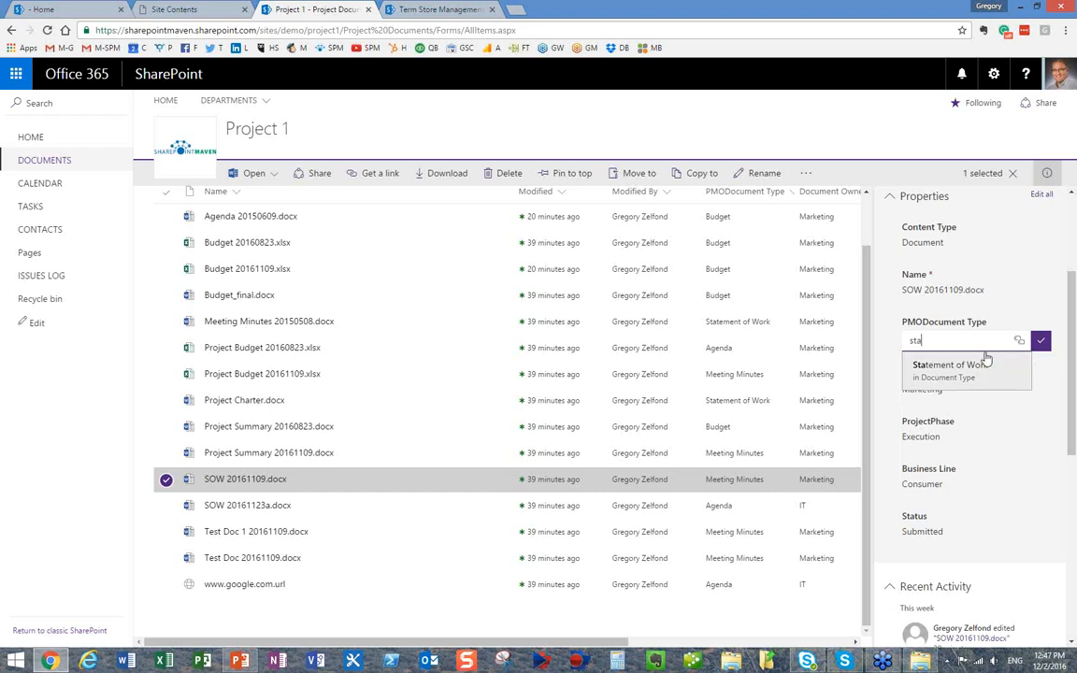
Look up PMODocument Type terms by synonym, using "so" as the search text instead
{"action": "key", "text": "BackSpace"}
{"action": "key", "text": "BackSpace"}
{"action": "type", "text": "so"}
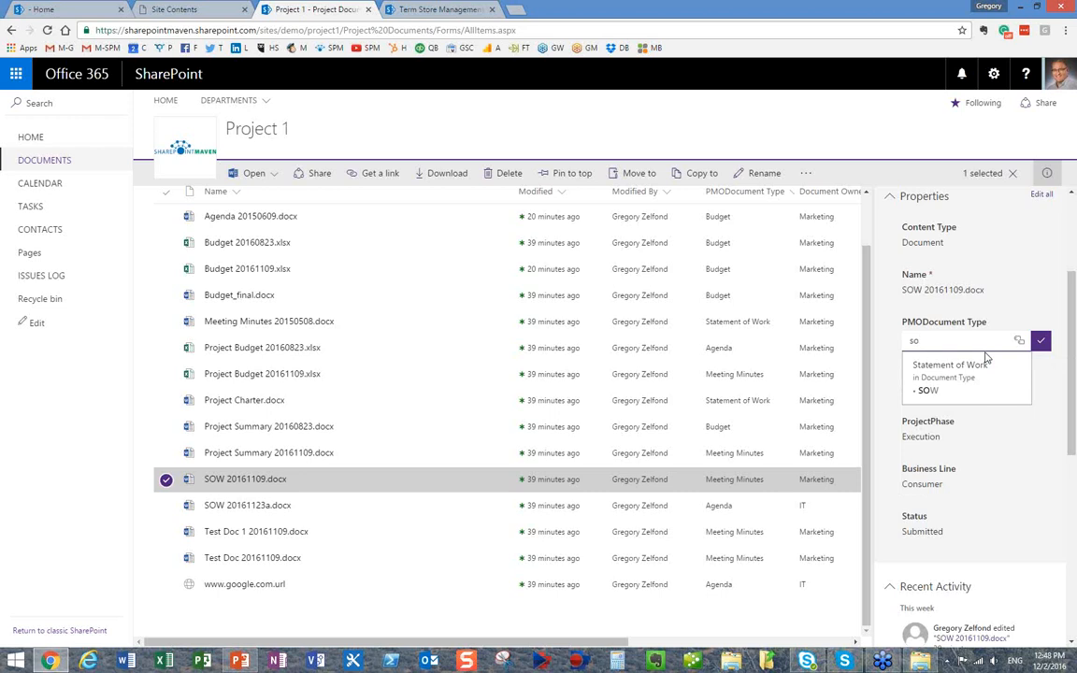
Return to the Term Store Management Tool and create a child term AP under Accounting in the Department term set
{"action": "left_click", "coordinate": [386, 10]}
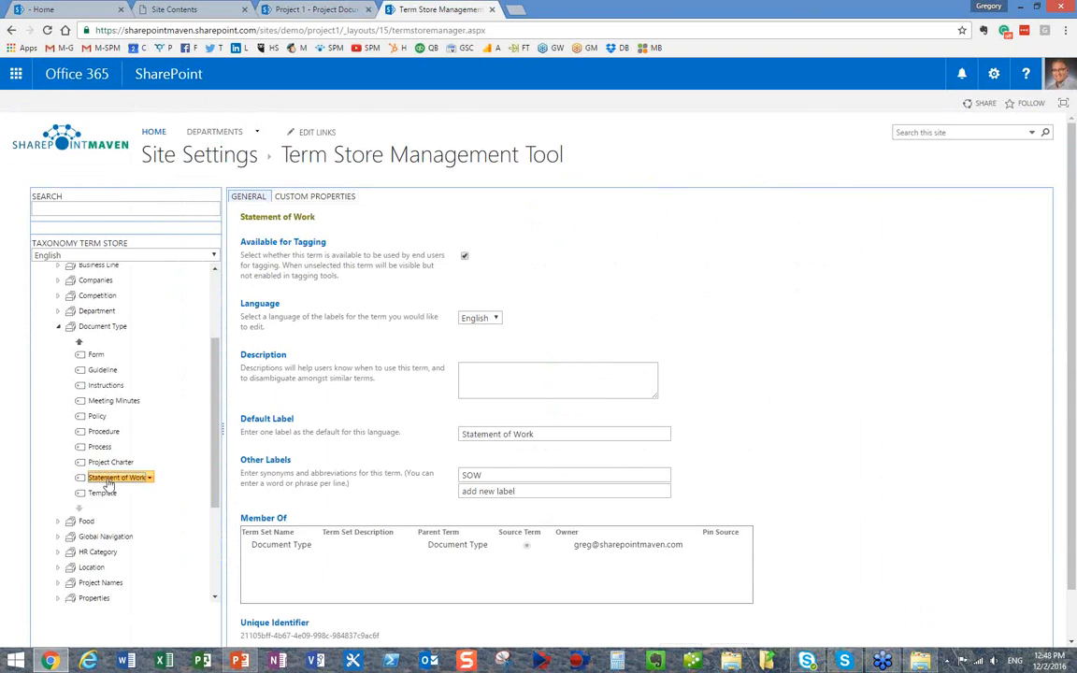
{"action": "mouse_move", "coordinate": [212, 452]}
{"action": "left_mouse_down"}
{"action": "mouse_move", "coordinate": [212, 525]}
{"action": "mouse_move", "coordinate": [215, 433]}
{"action": "left_mouse_up"}
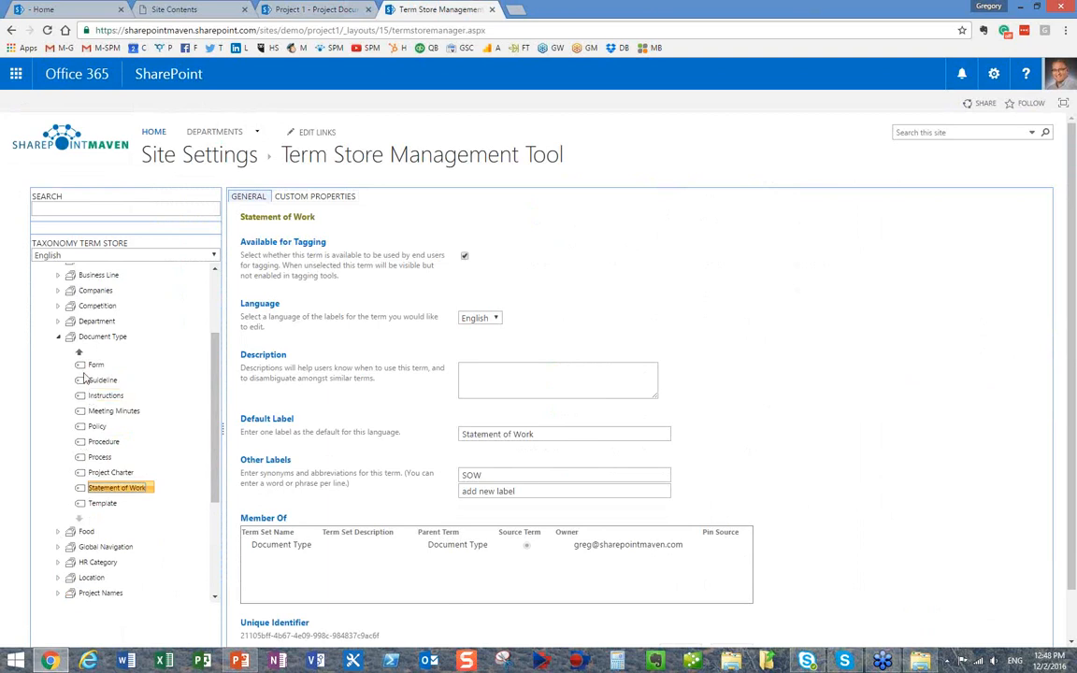
{"action": "scroll", "coordinate": [103, 426], "scroll_direction": "up", "scroll_amount": 3}
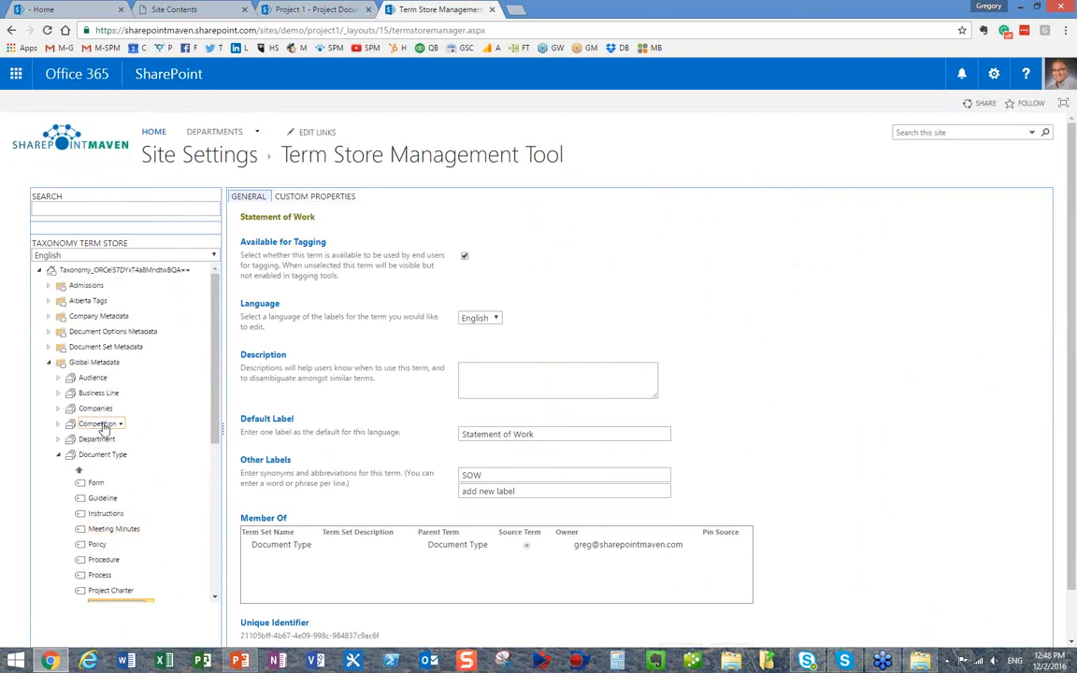
{"action": "left_click", "coordinate": [58, 440]}
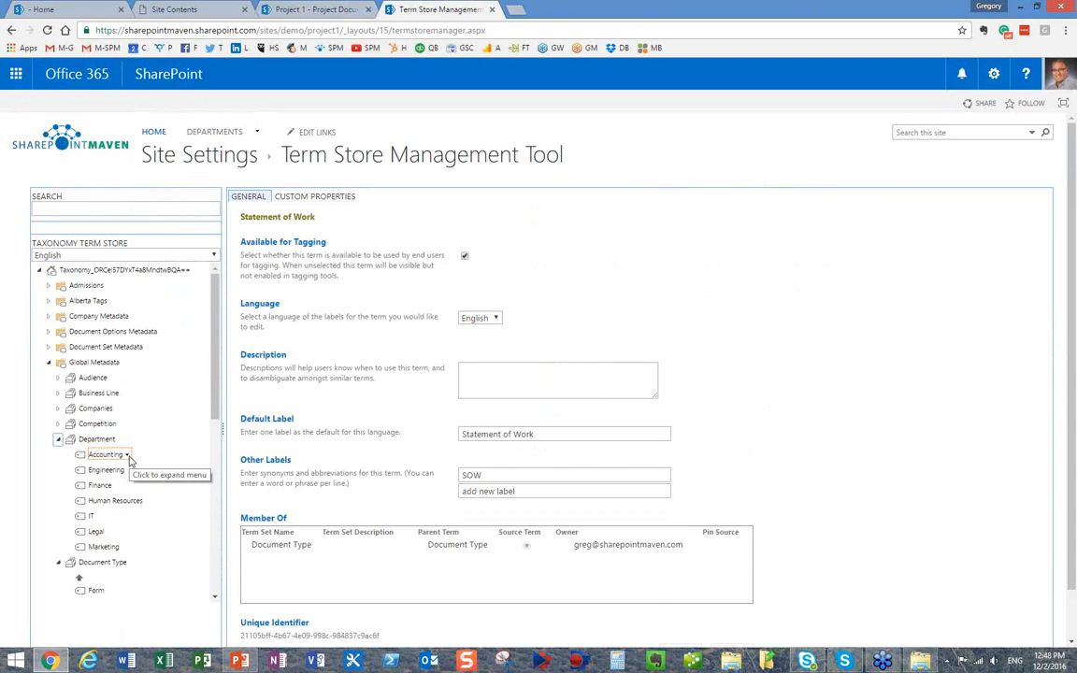
{"action": "left_click", "coordinate": [128, 457]}
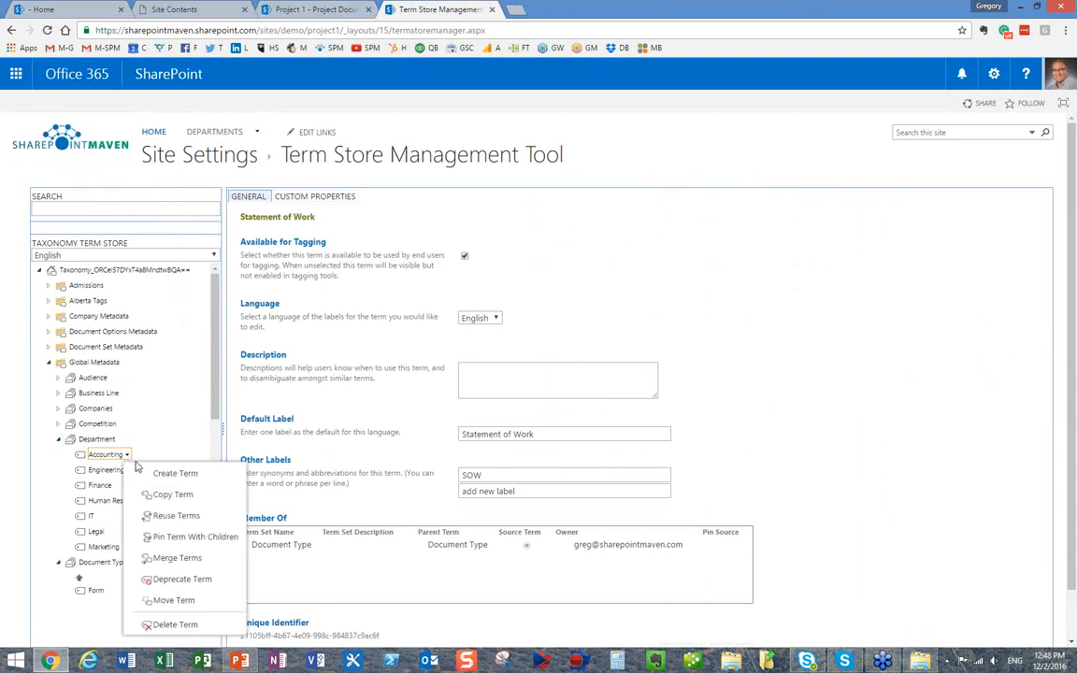
{"action": "left_click", "coordinate": [159, 474]}
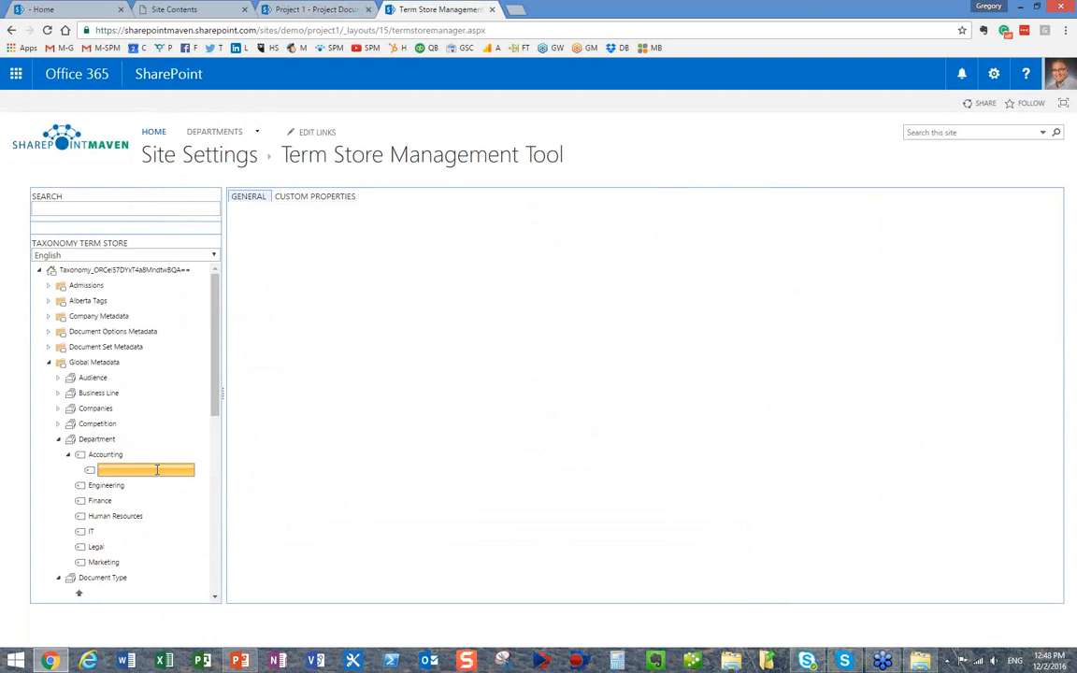
{"action": "type", "text": "AP"}
{"action": "key", "text": "Return"}
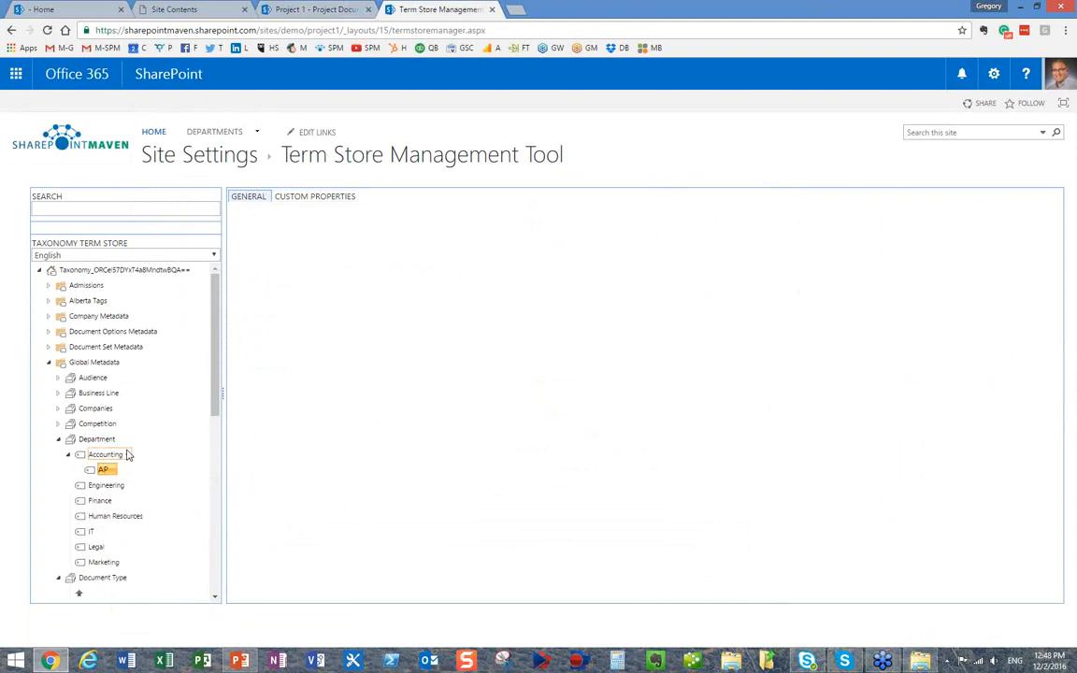
Create a second child term AR under Accounting
{"action": "left_click", "coordinate": [128, 458]}
{"action": "left_click", "coordinate": [165, 470]}
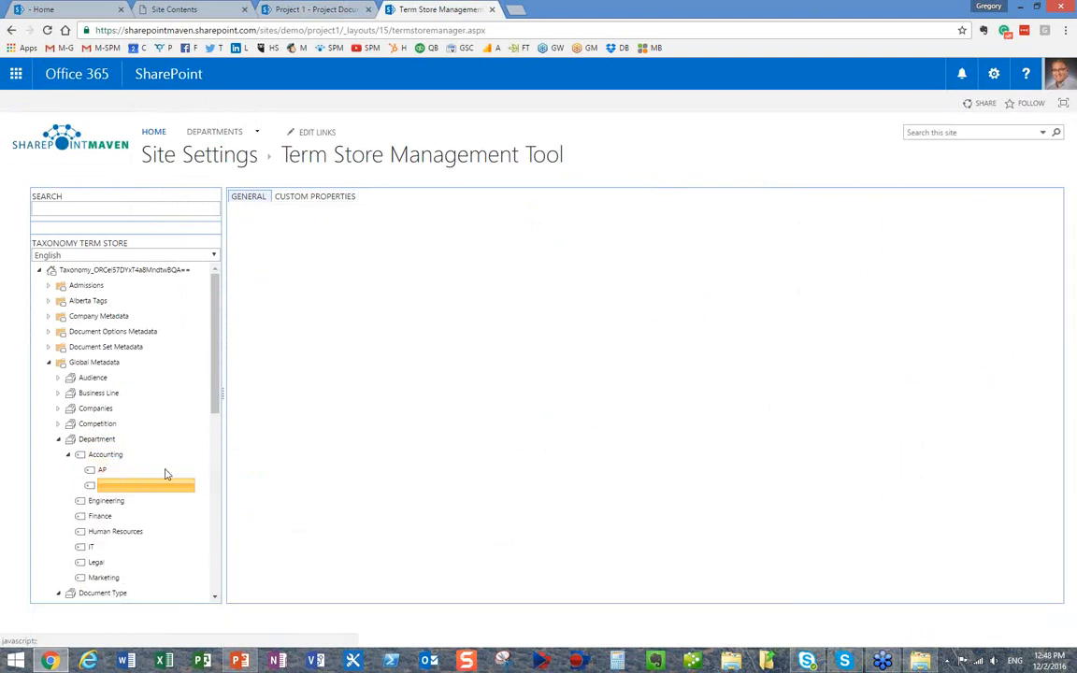
{"action": "key", "text": "Return"}
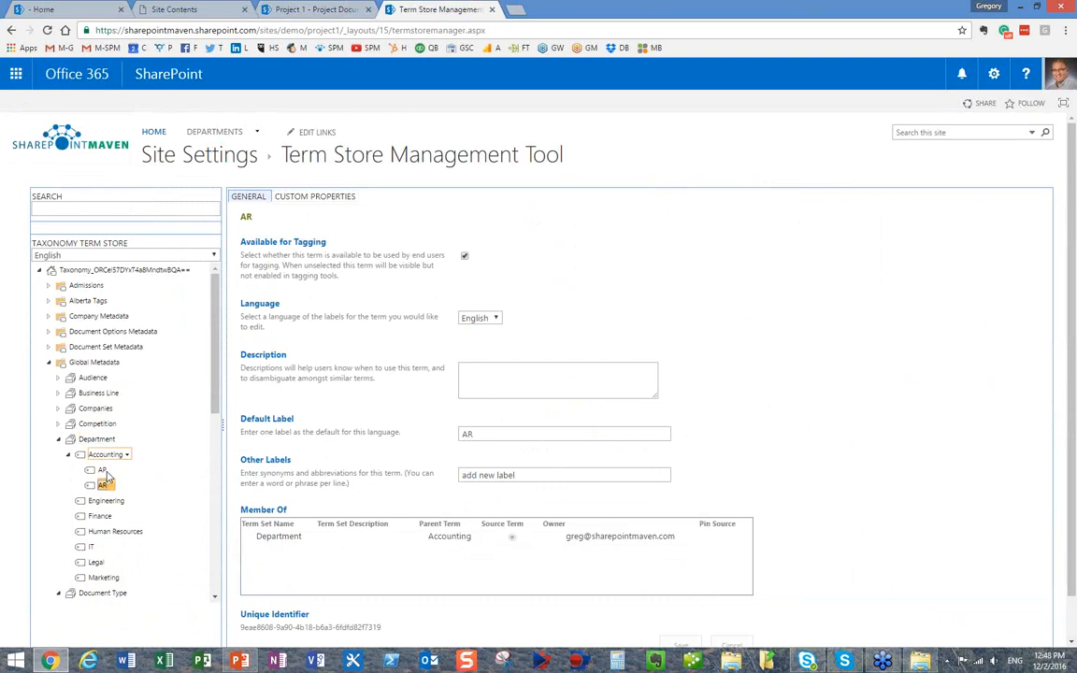
Collapse the Document Type and Department term sets and look over the term sets in Global Metadata
{"action": "scroll", "coordinate": [105, 479], "scroll_direction": "down", "scroll_amount": 3}
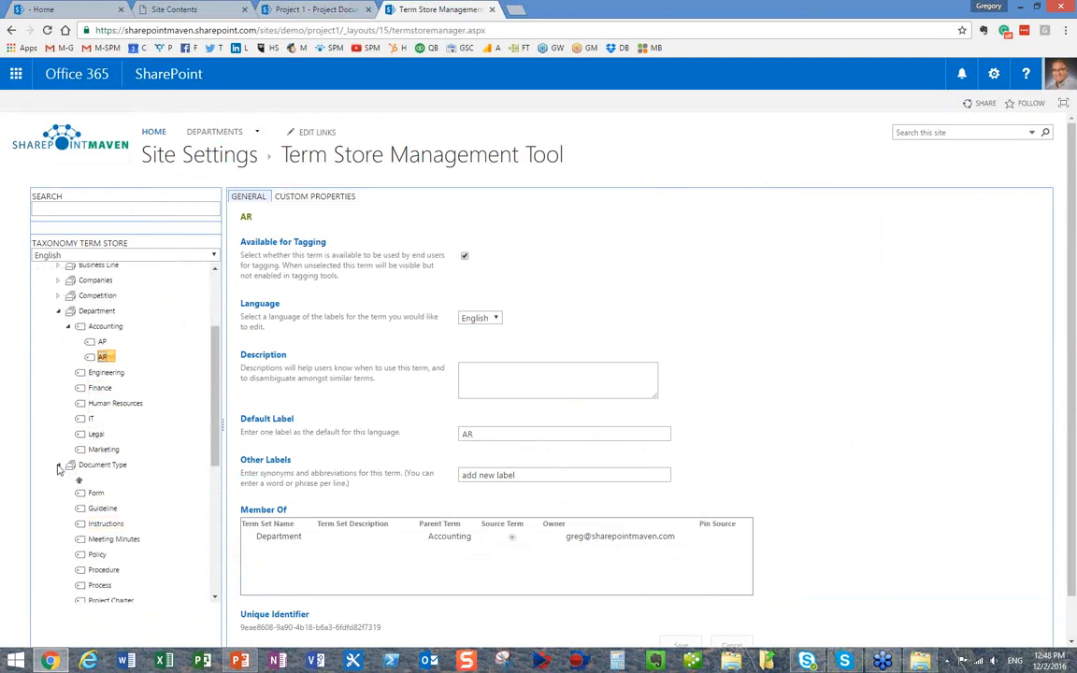
{"action": "left_click", "coordinate": [58, 466]}
{"action": "scroll", "coordinate": [60, 468], "scroll_direction": "down", "scroll_amount": 2}
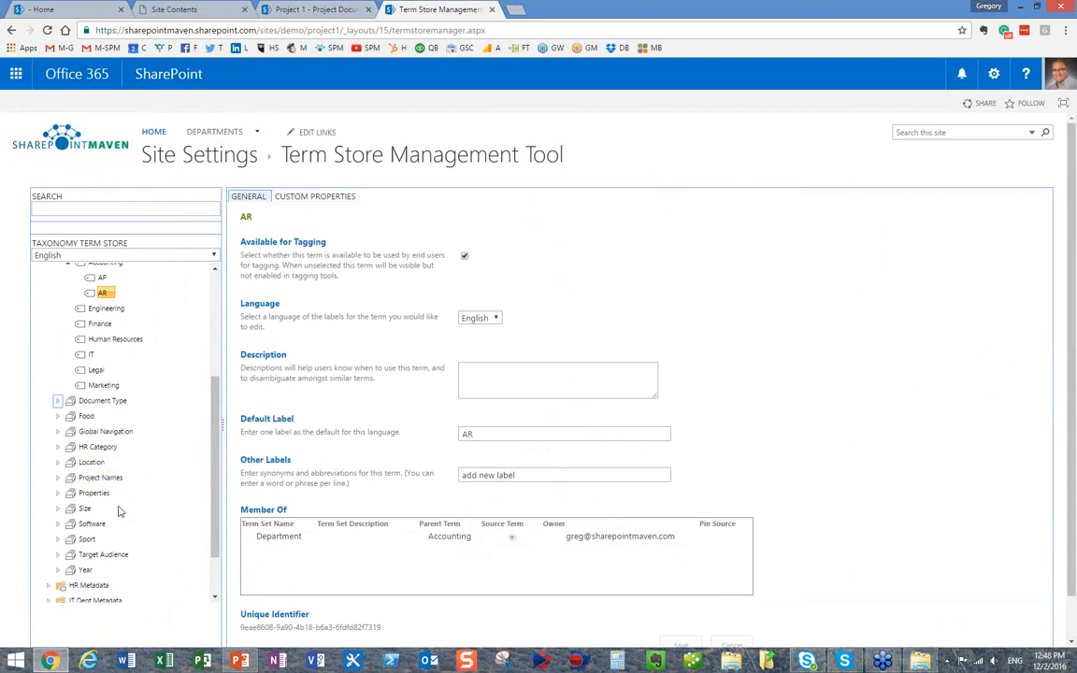
{"action": "scroll", "coordinate": [98, 458], "scroll_direction": "up", "scroll_amount": 3}
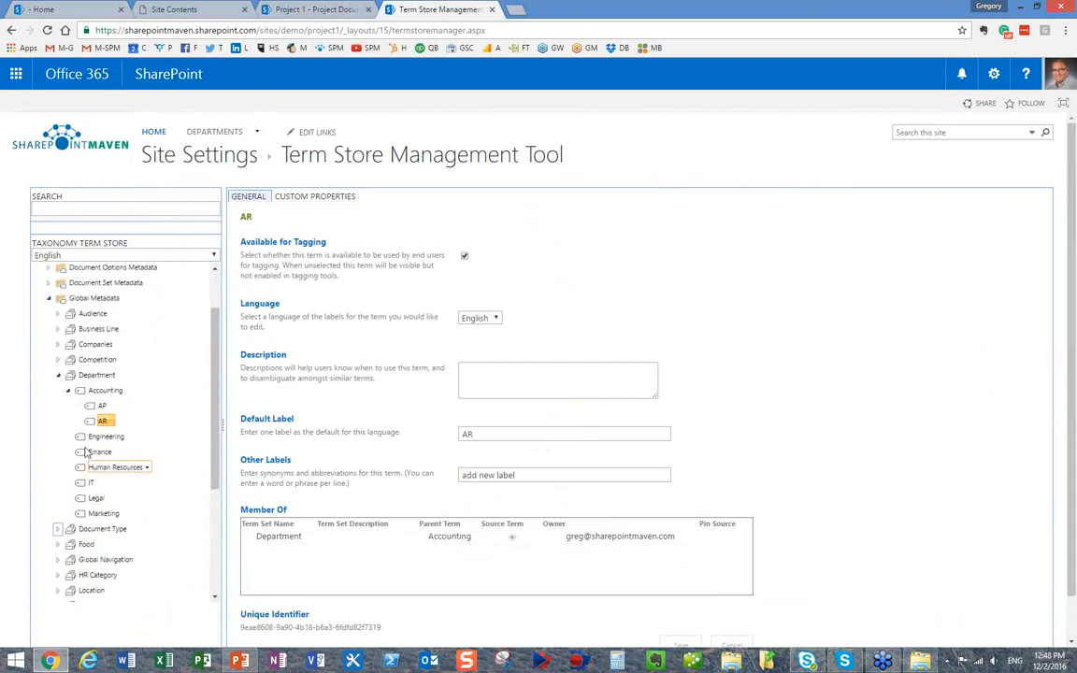
{"action": "left_click", "coordinate": [59, 376]}
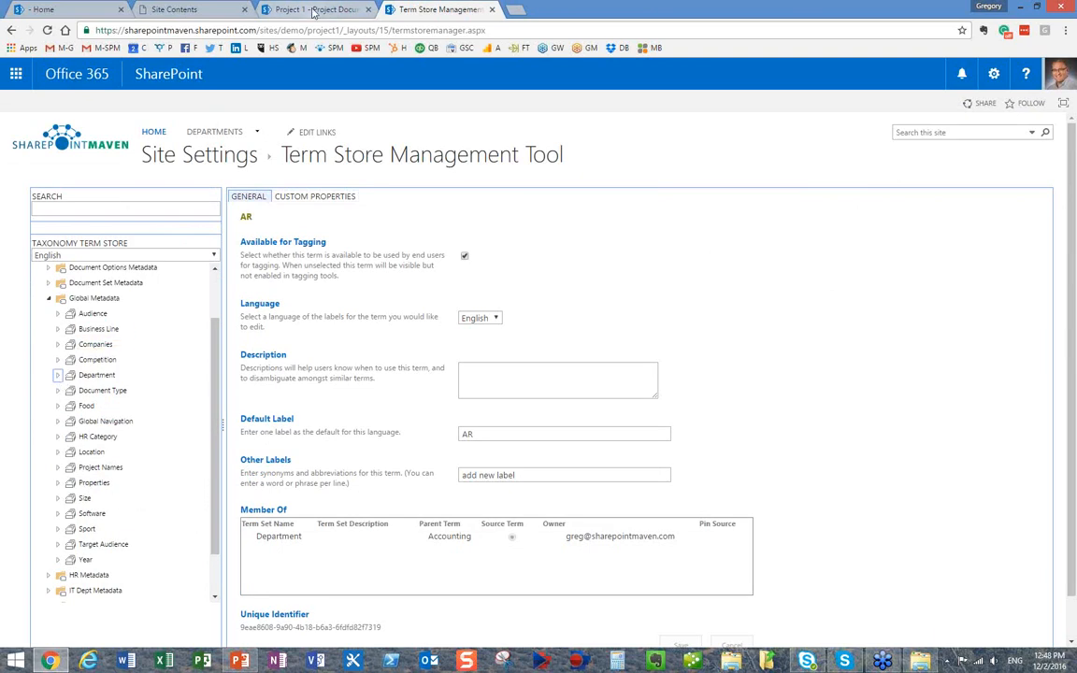
Return to the Project Documents library, open its library settings and start creating a new column
{"action": "left_click", "coordinate": [313, 9]}
{"action": "left_click", "coordinate": [994, 74]}
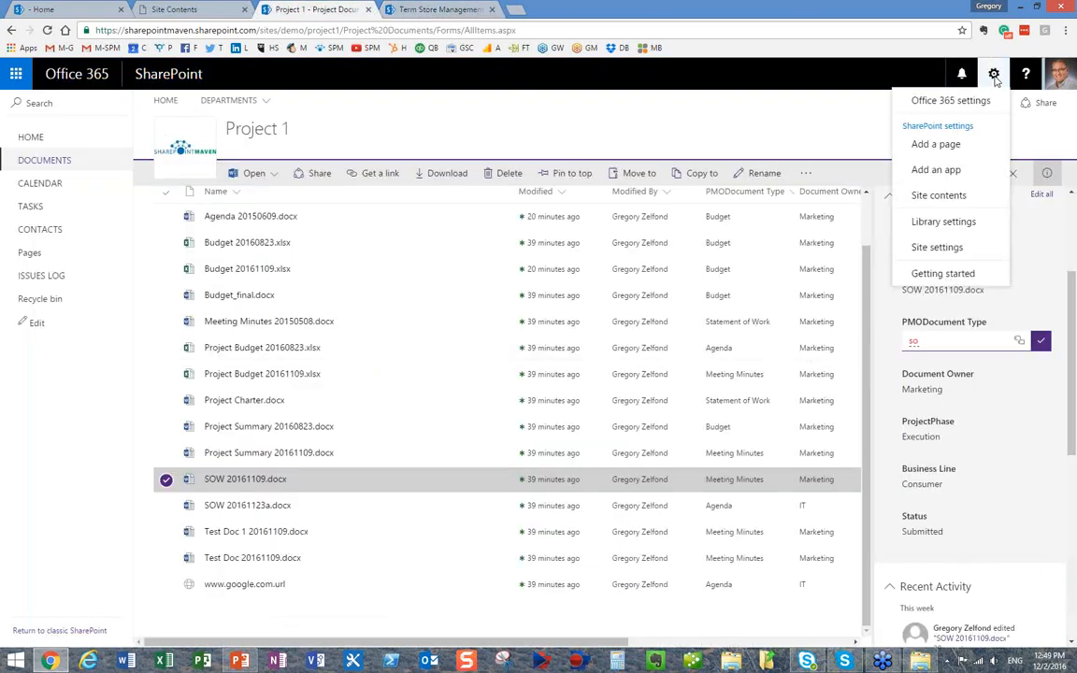
{"action": "left_click", "coordinate": [946, 224]}
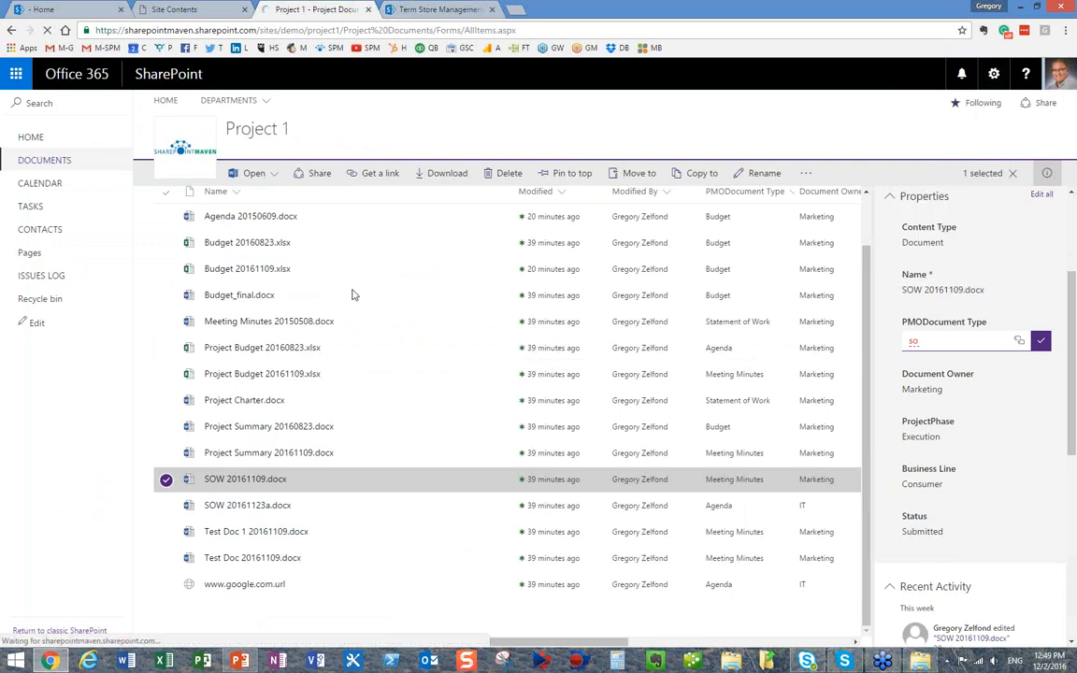
{"action": "scroll", "coordinate": [216, 580], "scroll_direction": "down", "scroll_amount": 3}
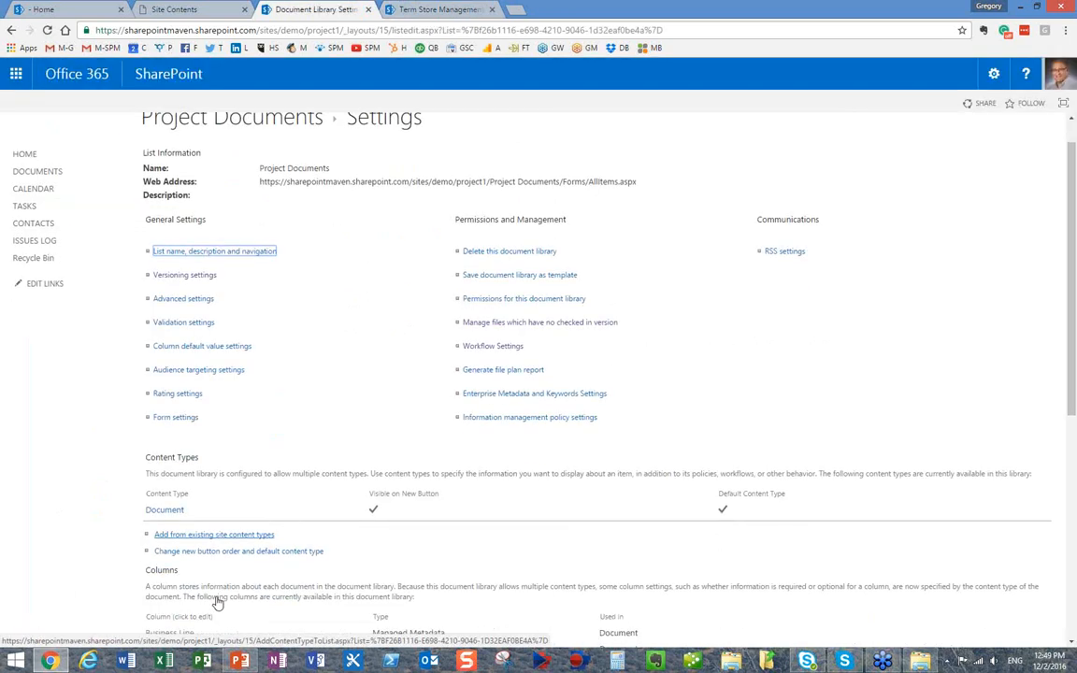
{"action": "left_click", "coordinate": [197, 604]}
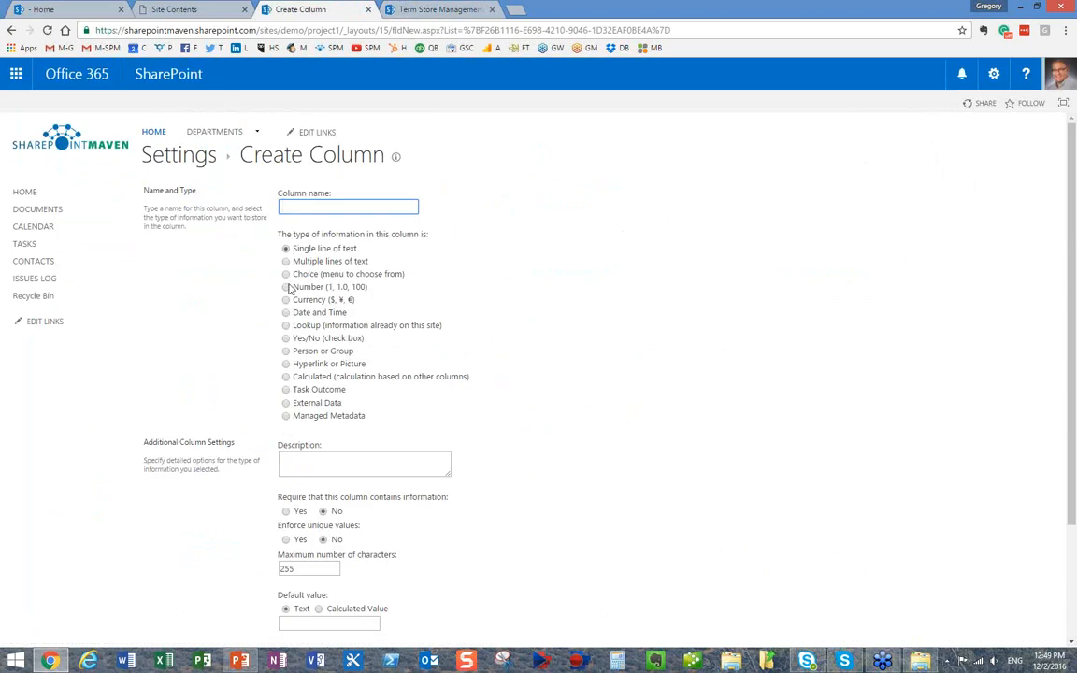
Set the new column's type to Managed Metadata and link it to the Department term set under Global Metadata
{"action": "left_click", "coordinate": [287, 417]}
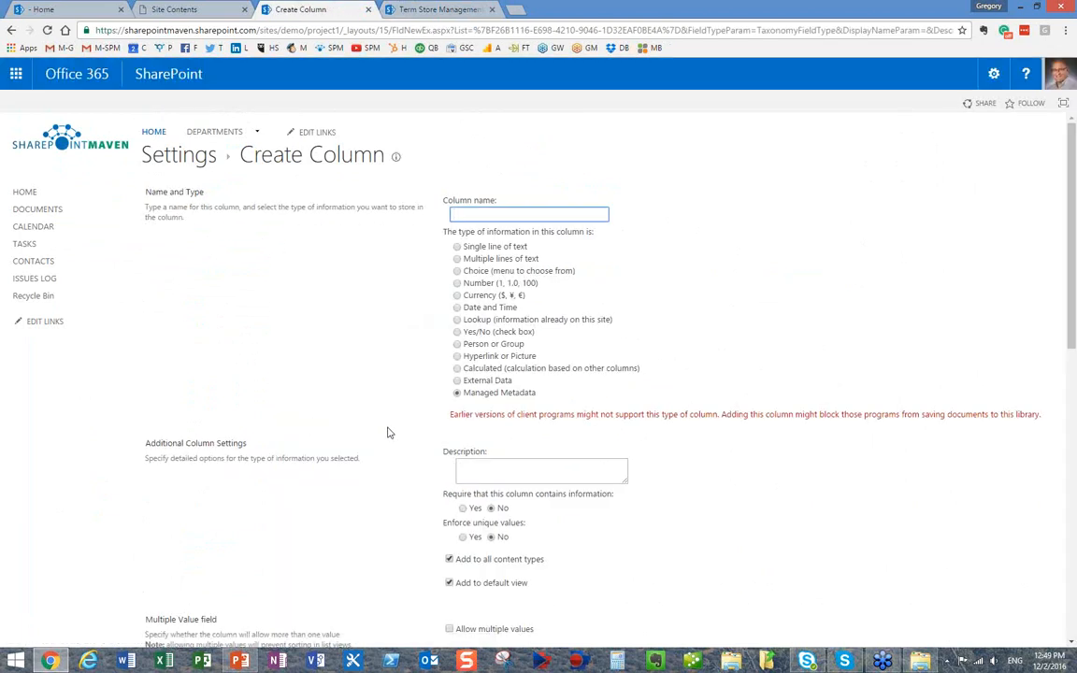
{"action": "scroll", "coordinate": [390, 433], "scroll_direction": "down", "scroll_amount": 5}
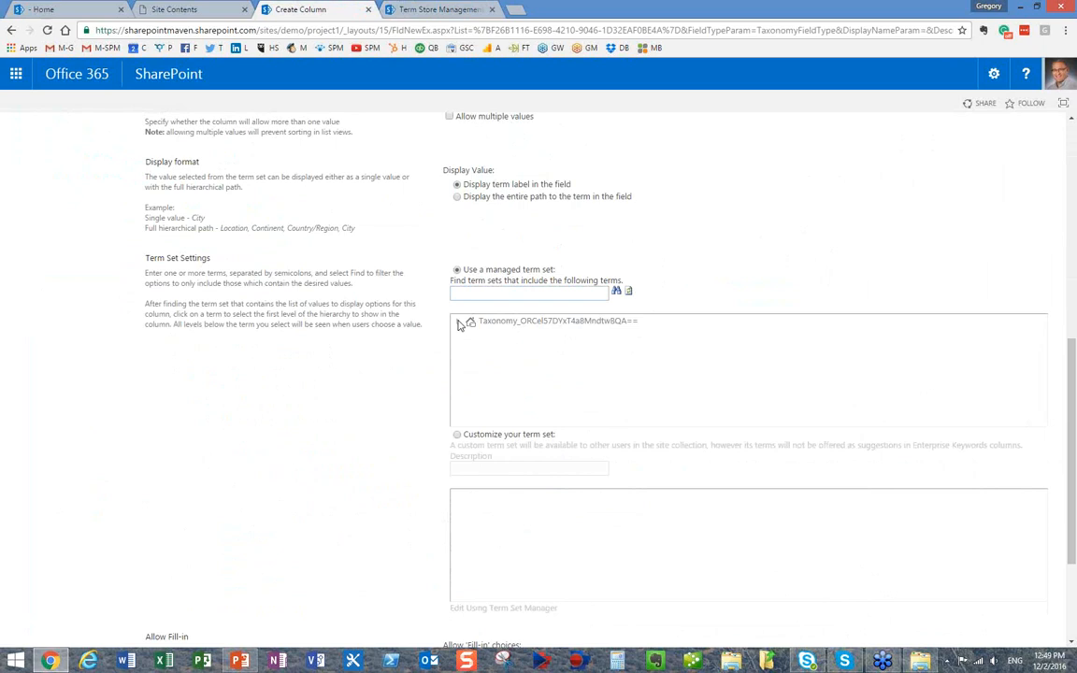
{"action": "left_click", "coordinate": [459, 321]}
{"action": "scroll", "coordinate": [472, 388], "scroll_direction": "down", "scroll_amount": 2}
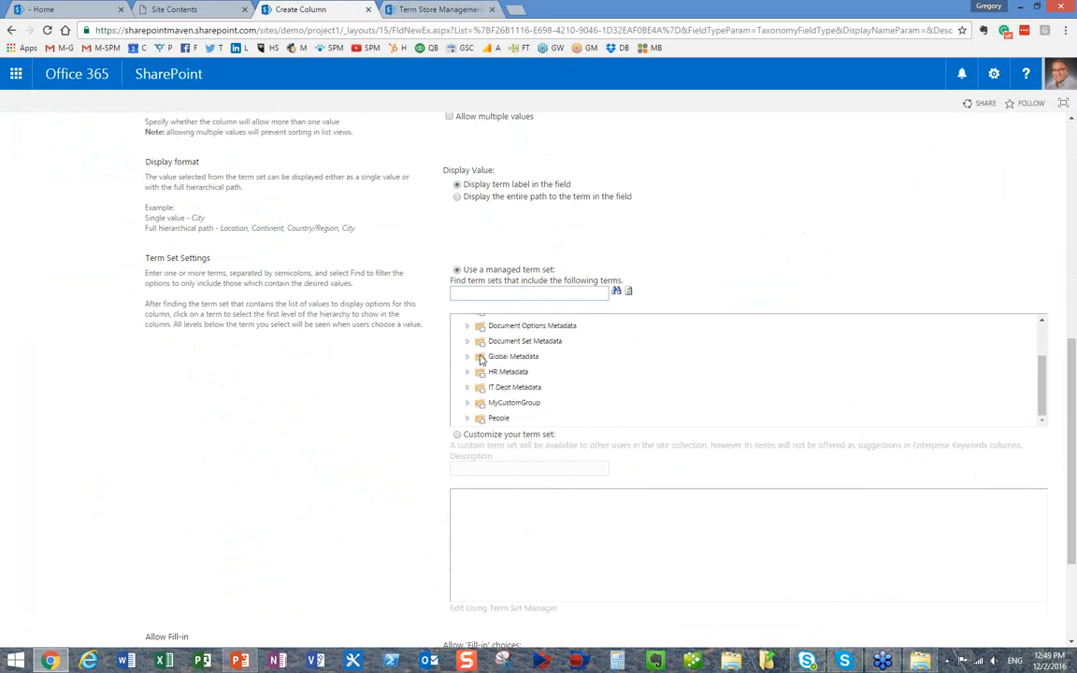
{"action": "left_click", "coordinate": [470, 358]}
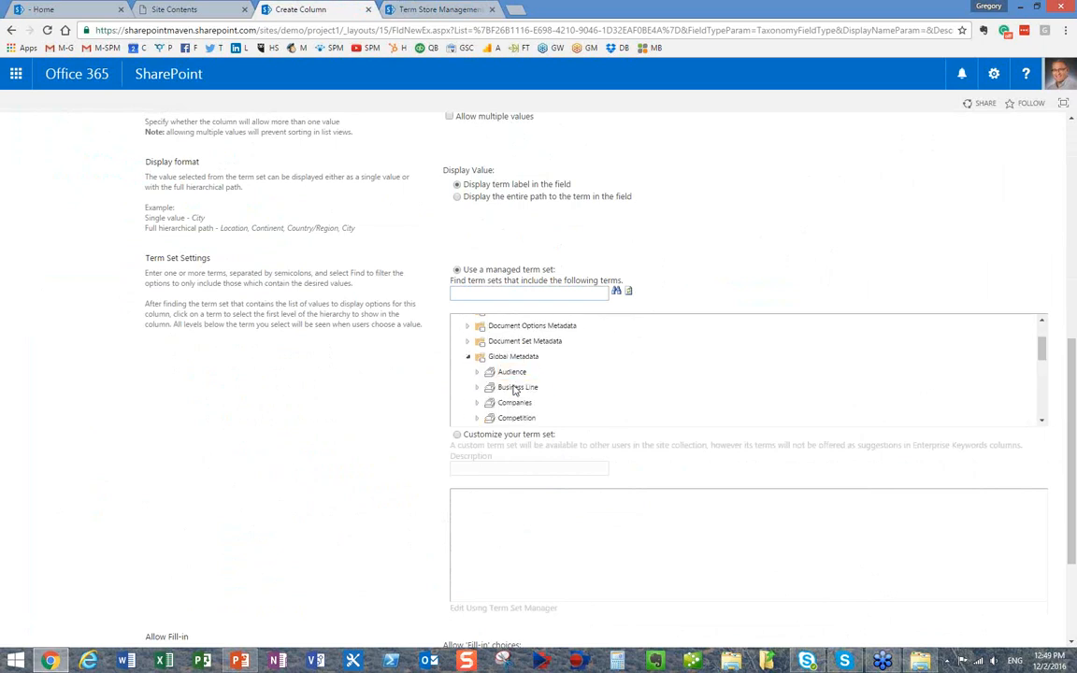
{"action": "scroll", "coordinate": [492, 364], "scroll_direction": "down", "scroll_amount": 2}
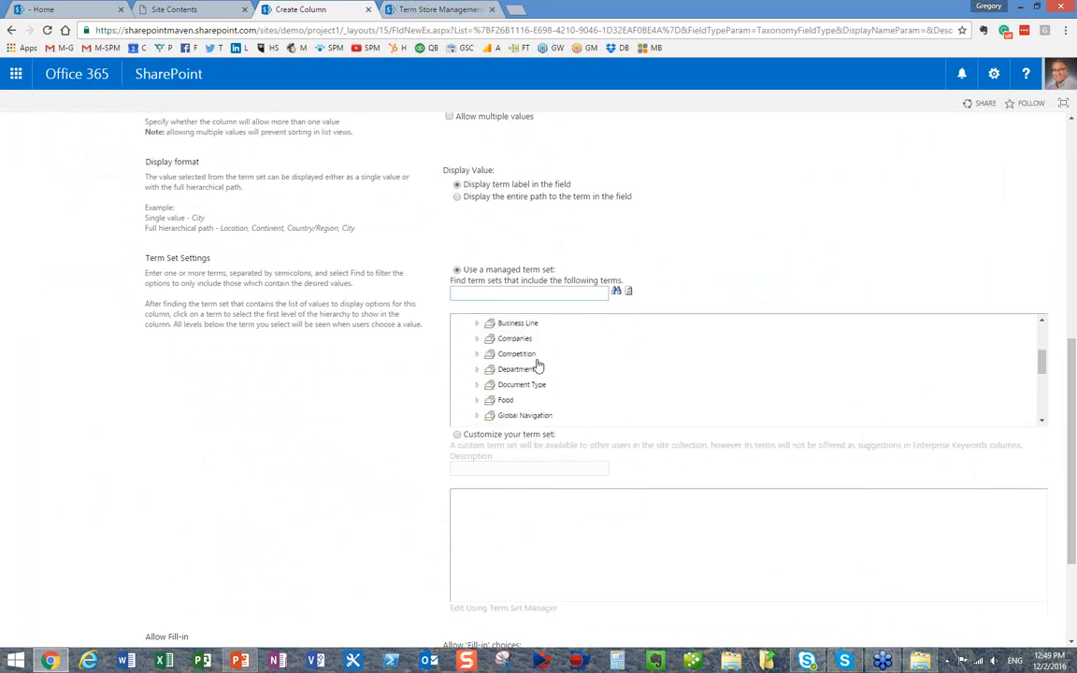
{"action": "left_click", "coordinate": [478, 370]}
{"action": "left_click", "coordinate": [478, 371]}
{"action": "left_click", "coordinate": [516, 369]}
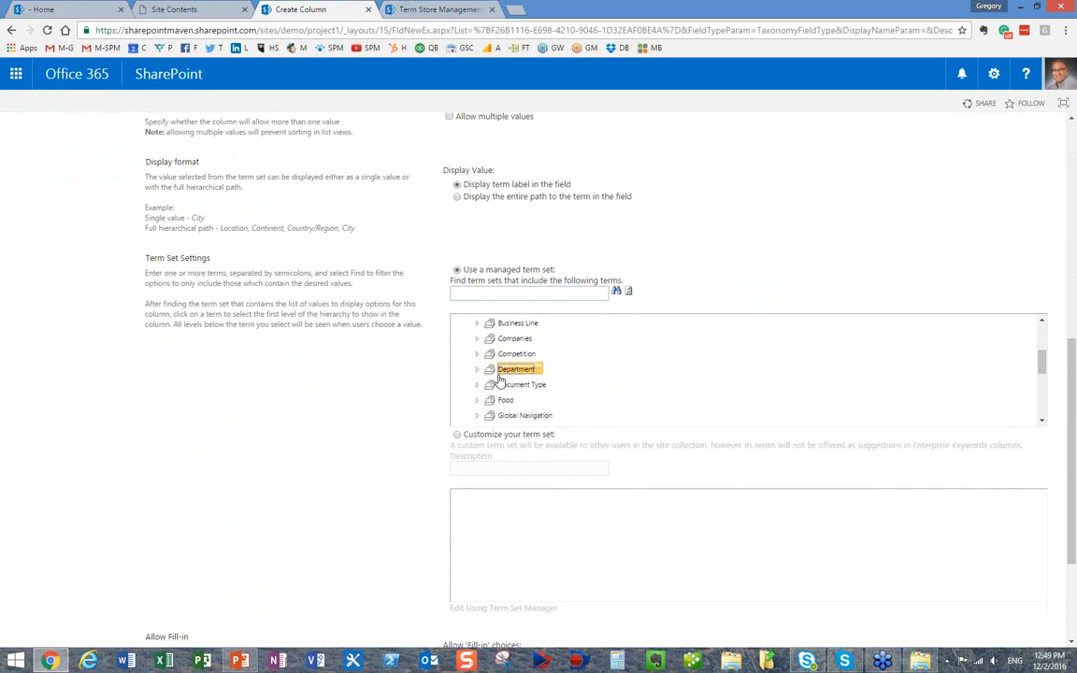
{"action": "left_click", "coordinate": [477, 370]}
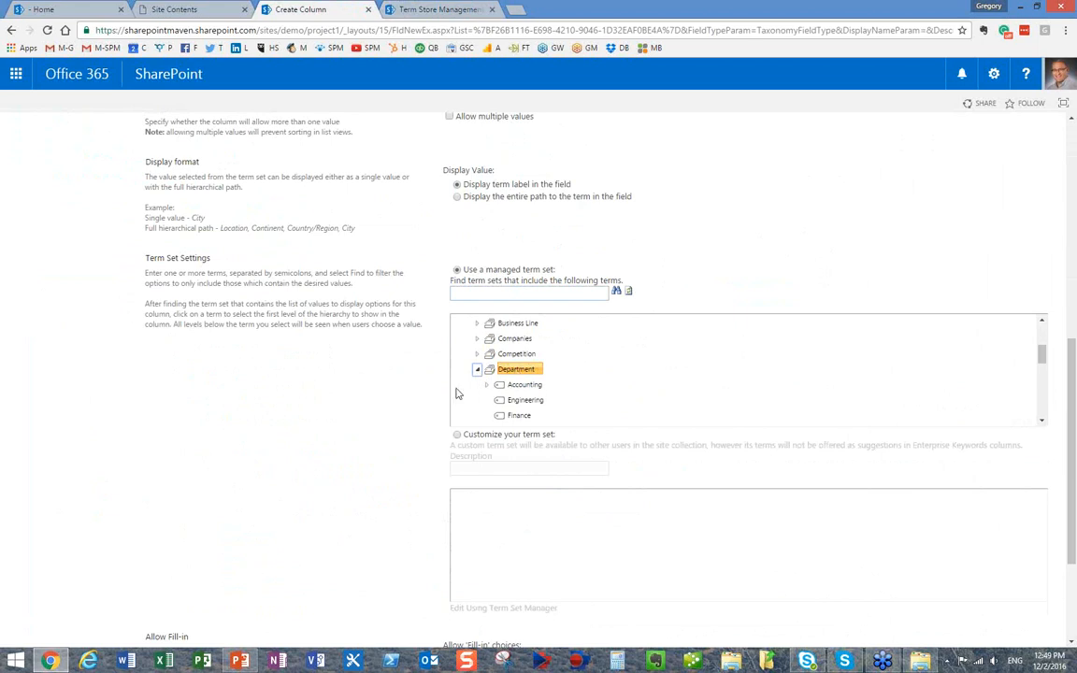
Review the Managed Metadata column's settings and leave the Create Column form for the Project Documents settings
{"action": "scroll", "coordinate": [444, 421], "scroll_direction": "down", "scroll_amount": 3}
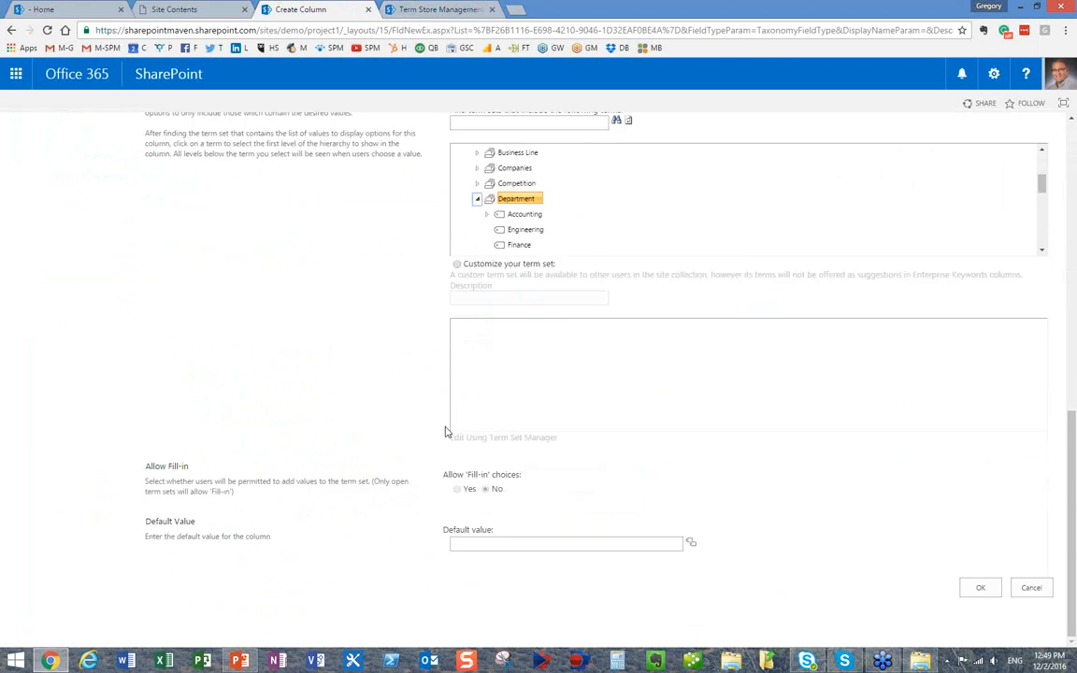
{"action": "scroll", "coordinate": [446, 430], "scroll_direction": "up", "scroll_amount": 10}
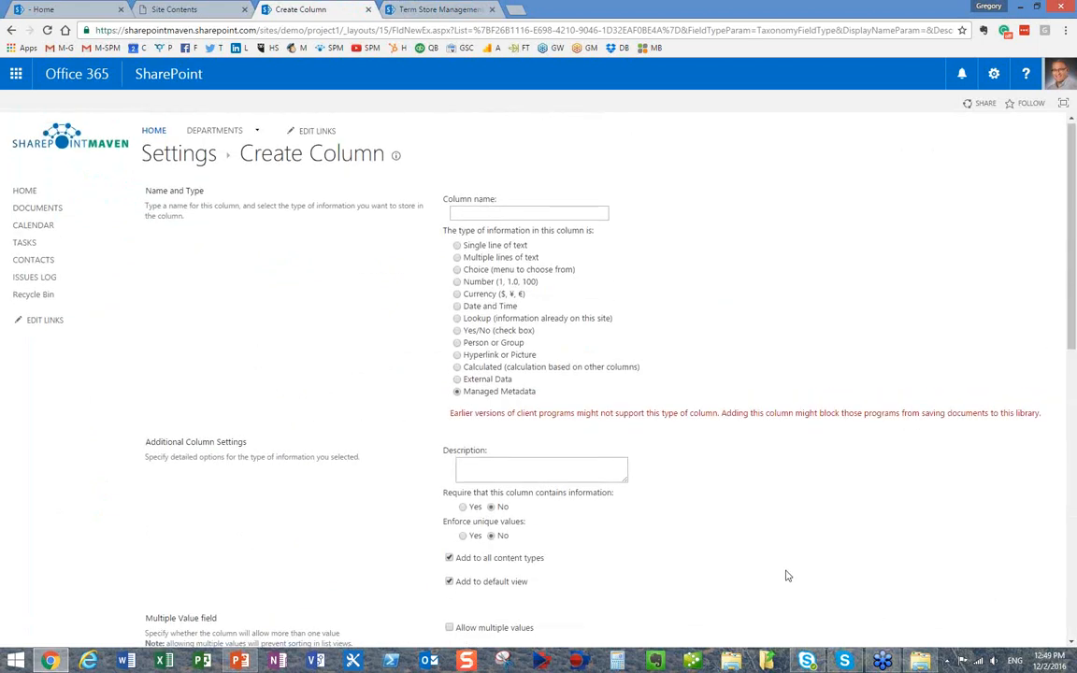
{"action": "scroll", "coordinate": [783, 575], "scroll_direction": "down", "scroll_amount": 3}
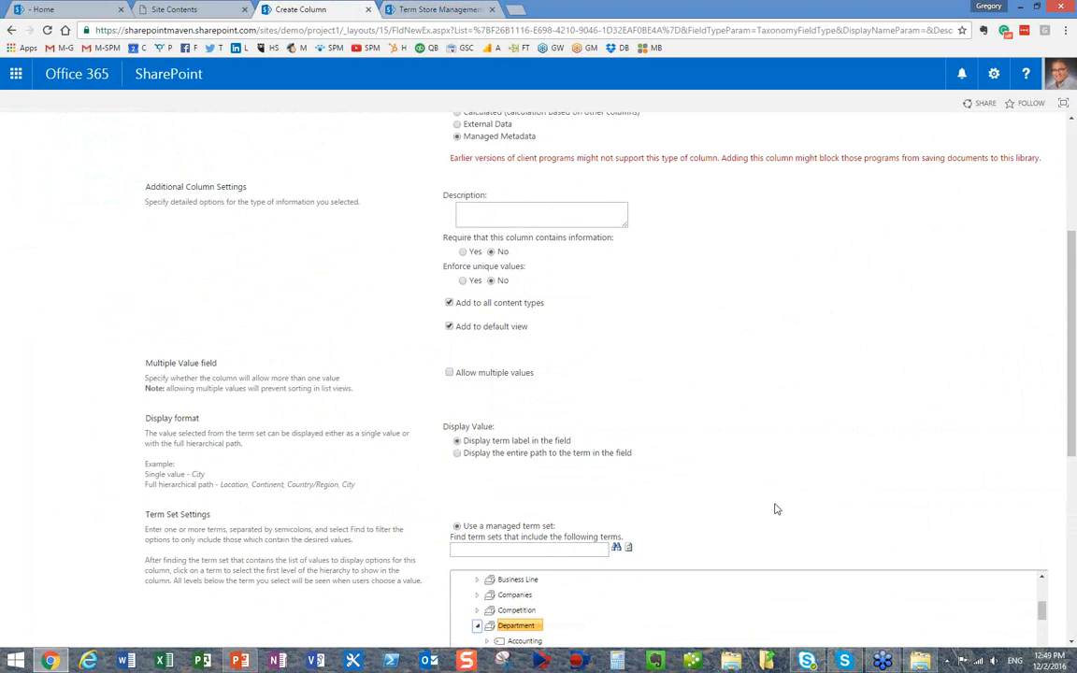
{"action": "scroll", "coordinate": [775, 508], "scroll_direction": "up", "scroll_amount": 3}
{"action": "scroll", "coordinate": [781, 508], "scroll_direction": "down", "scroll_amount": 5}
{"action": "scroll", "coordinate": [784, 508], "scroll_direction": "down", "scroll_amount": 5}
{"action": "left_click", "coordinate": [977, 588]}
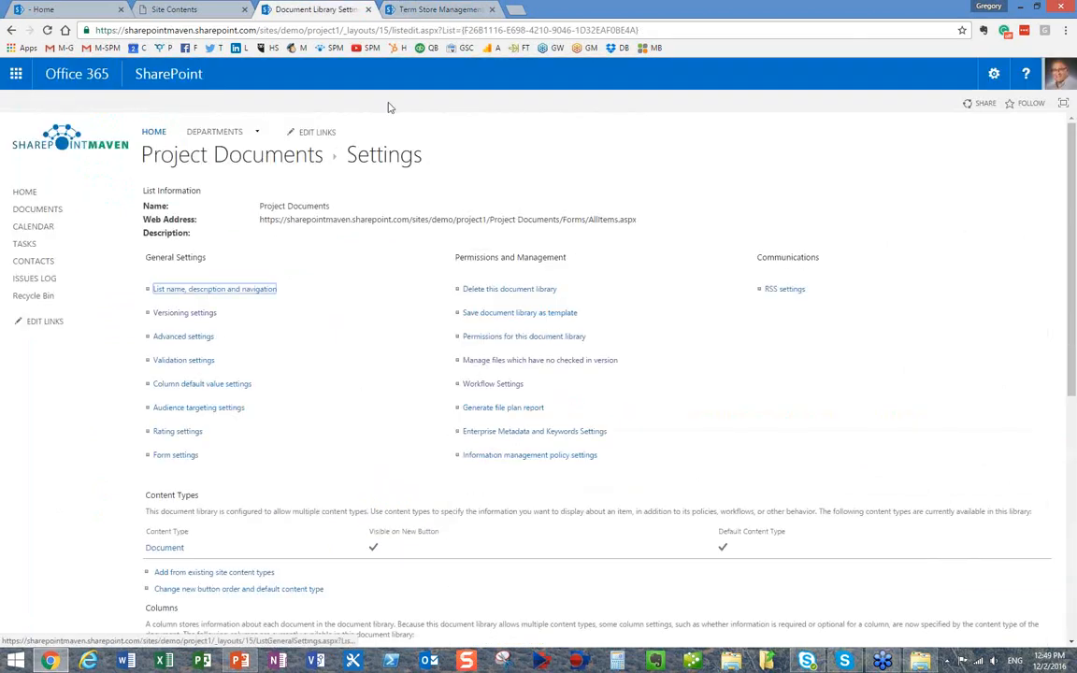
Return to the Term Store Management Tool and expand Keywords under the System group to examine the stored keywords
{"action": "left_click", "coordinate": [400, 9]}
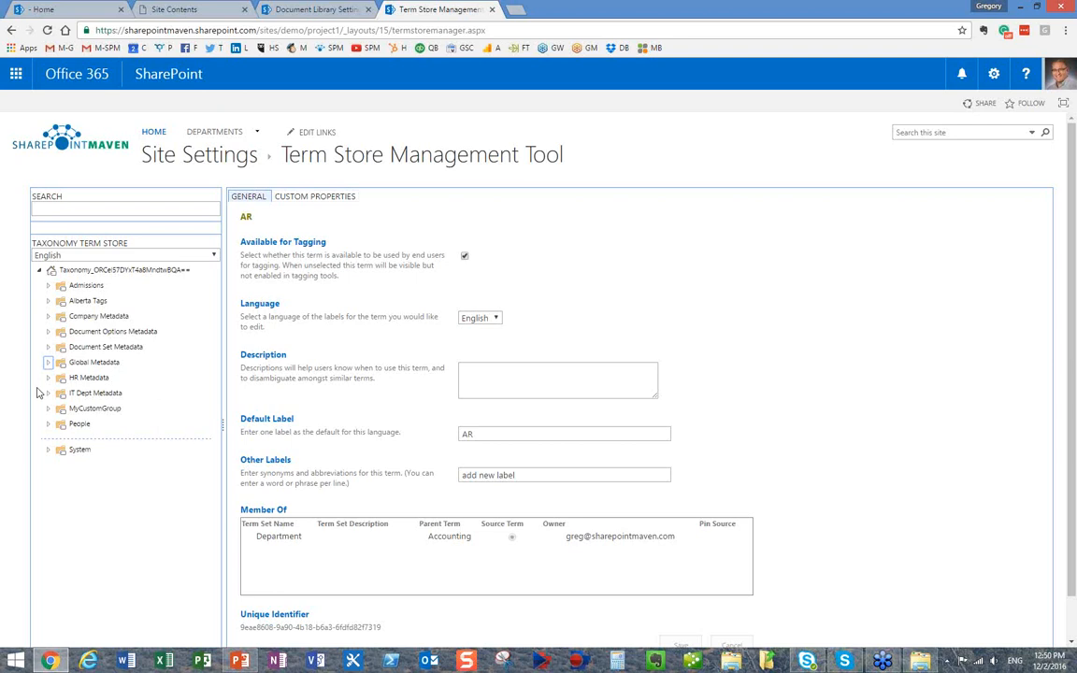
{"action": "left_click", "coordinate": [49, 453]}
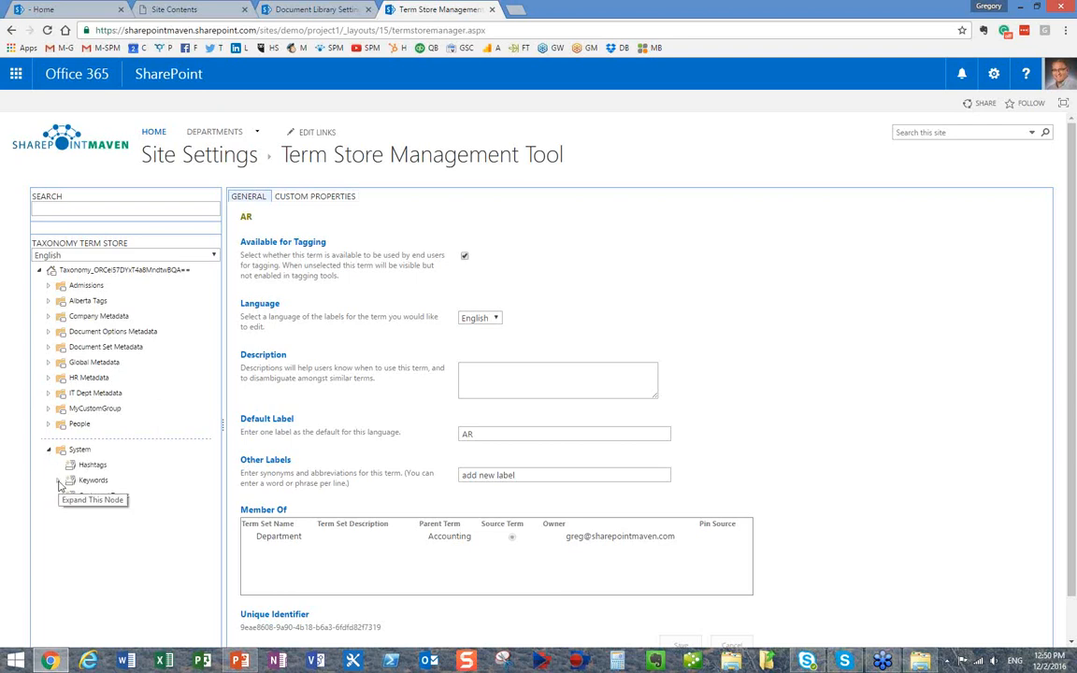
{"action": "left_click", "coordinate": [57, 481]}
{"action": "left_click", "coordinate": [57, 481]}
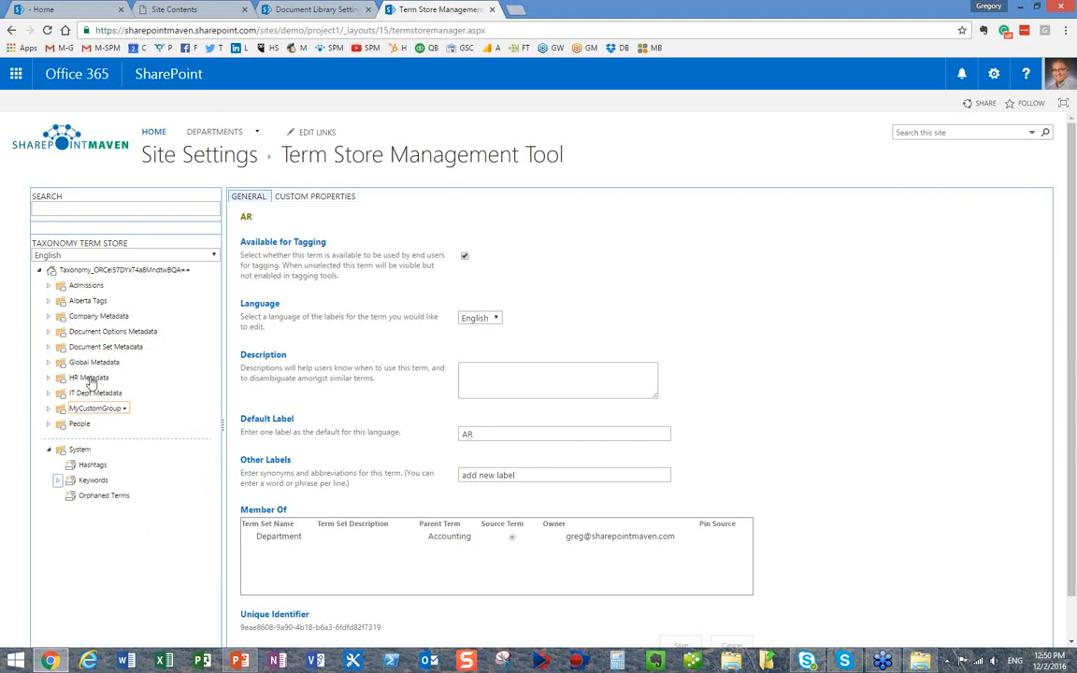
{"action": "left_click", "coordinate": [58, 480]}
{"action": "scroll", "coordinate": [96, 546], "scroll_direction": "down", "scroll_amount": 2}
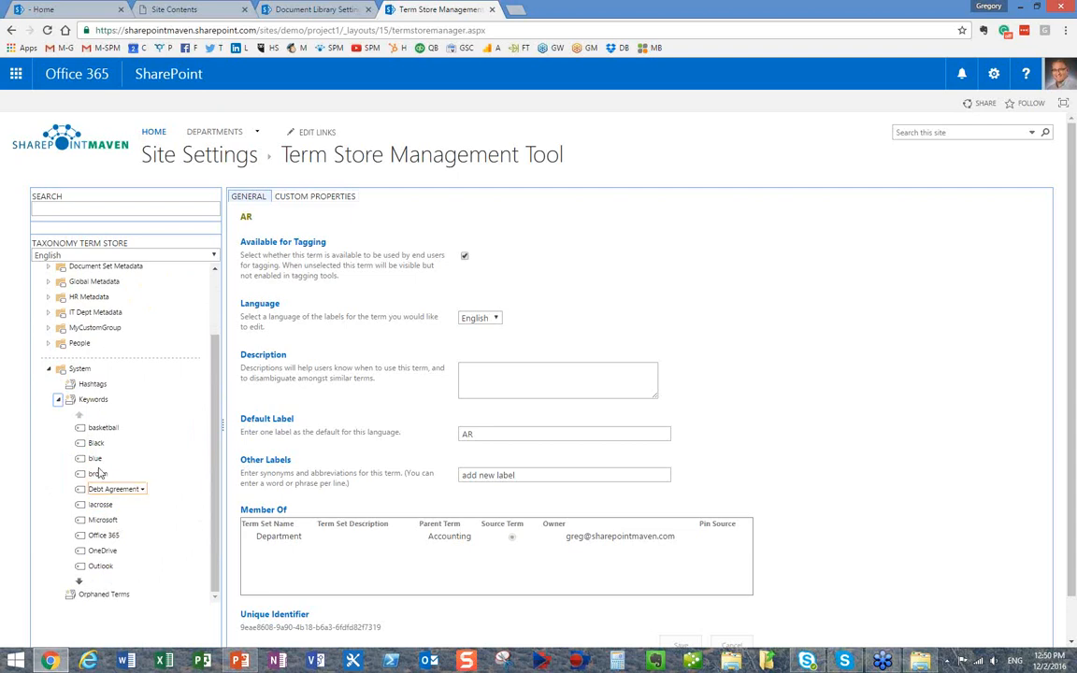
Check the options available for the Keywords set and try to delete the lacrosse keyword
{"action": "left_click", "coordinate": [111, 402]}
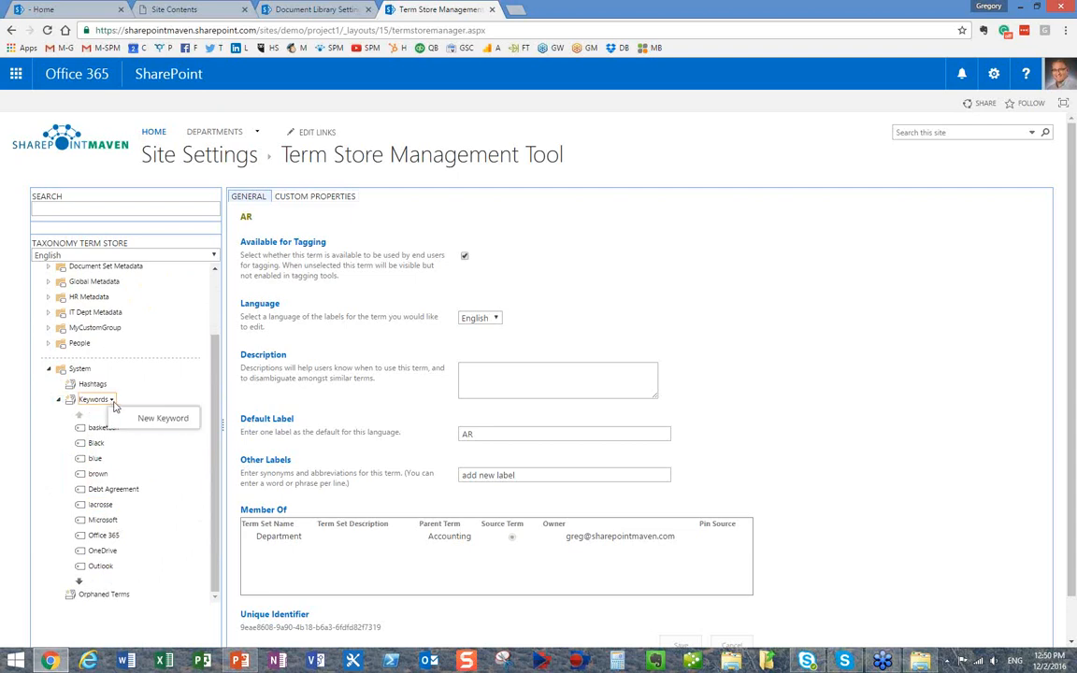
{"action": "left_click", "coordinate": [35, 451]}
{"action": "left_click", "coordinate": [117, 506]}
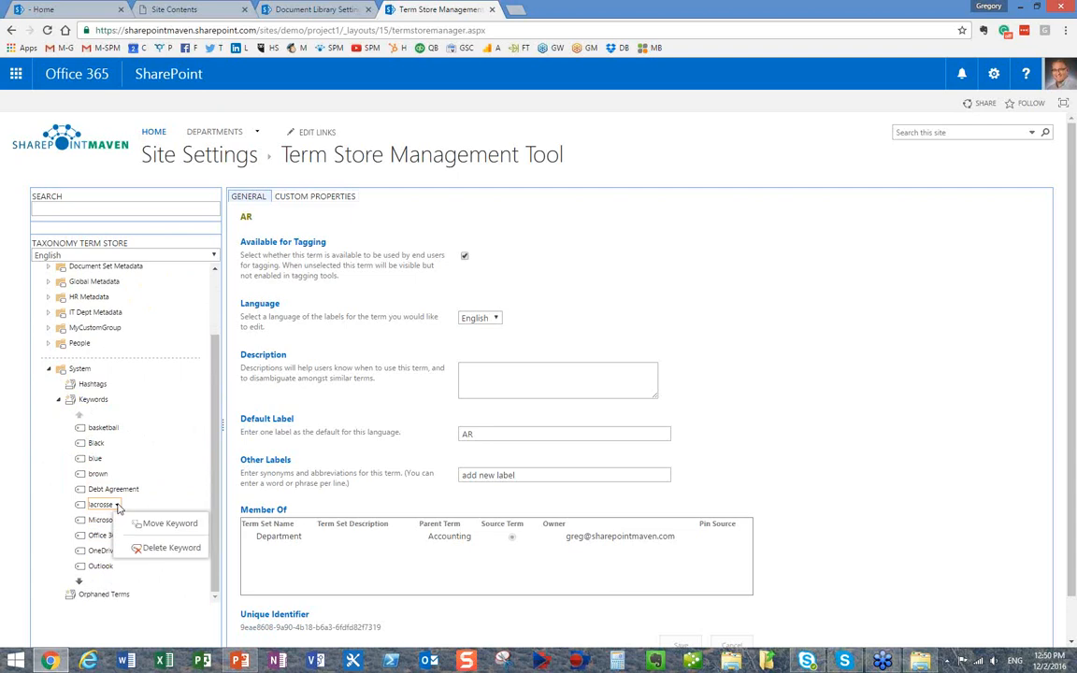
{"action": "left_click", "coordinate": [160, 549]}
{"action": "left_click", "coordinate": [591, 125]}
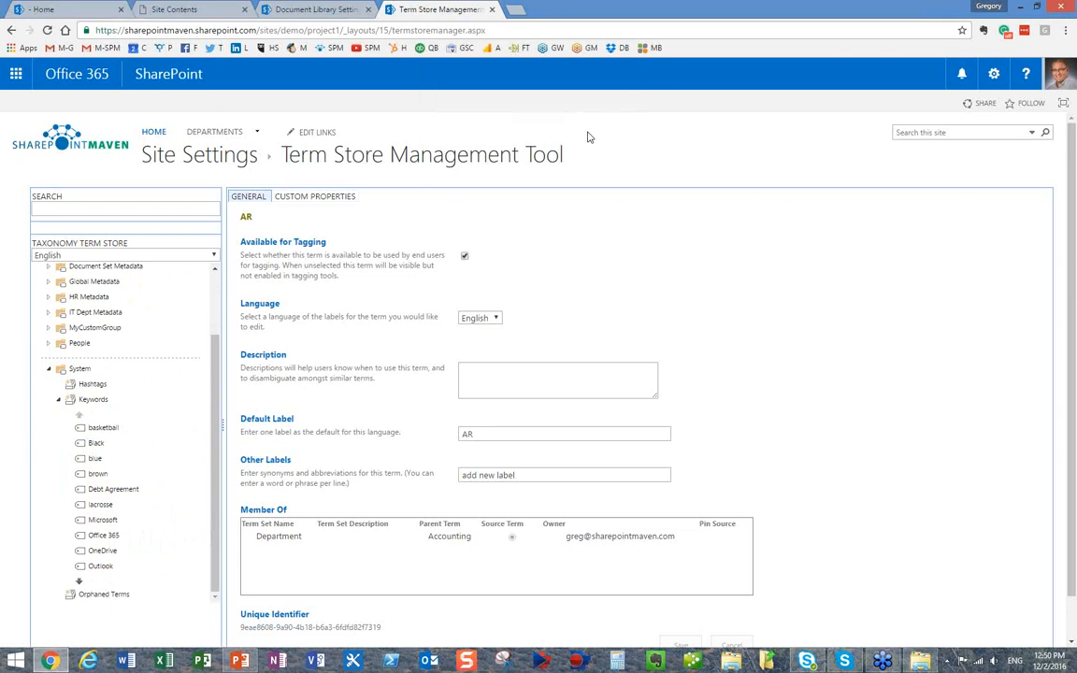
Show the Agenda slide in PowerPoint, return to the browser and open the Policies library in its All Documents view
{"action": "left_click", "coordinate": [251, 660]}
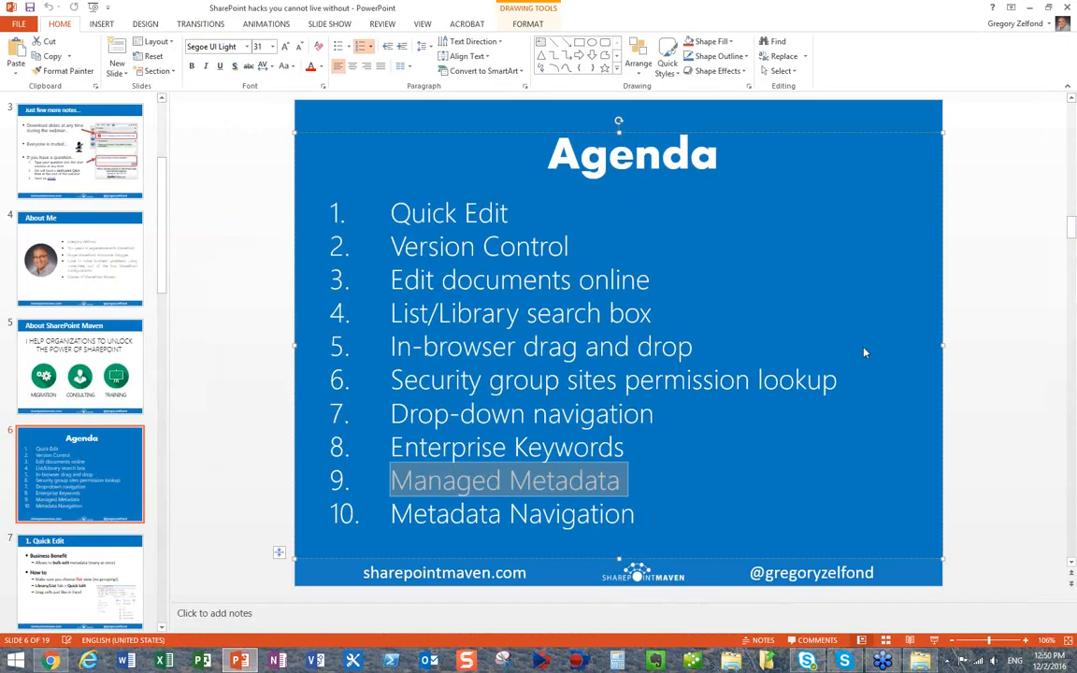
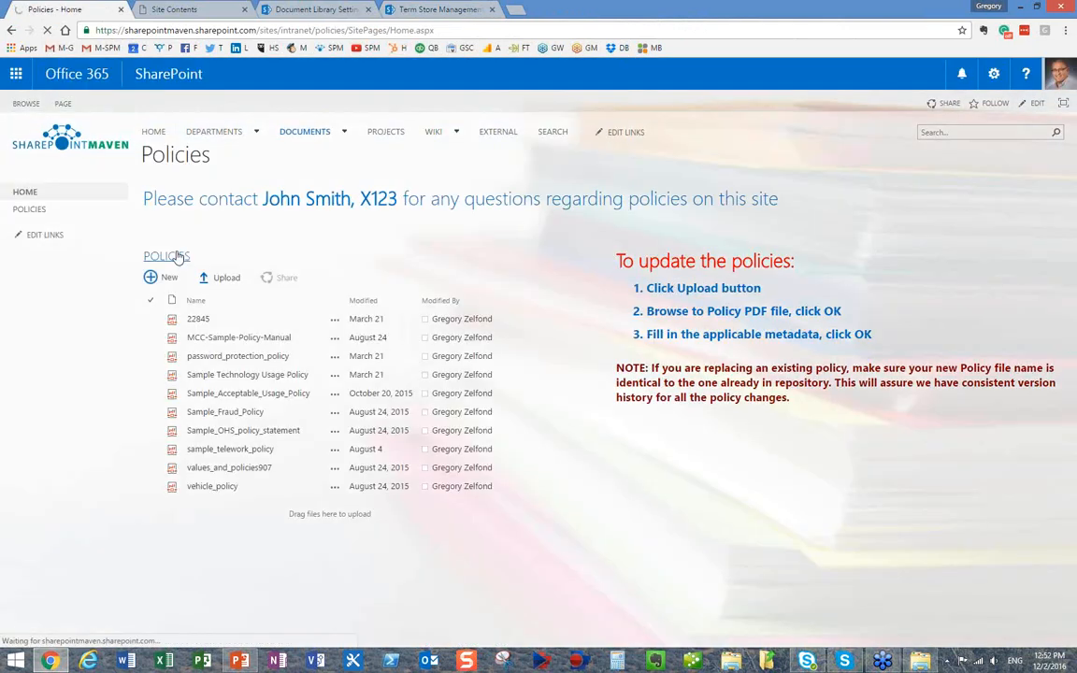
{"action": "left_click", "coordinate": [177, 256]}
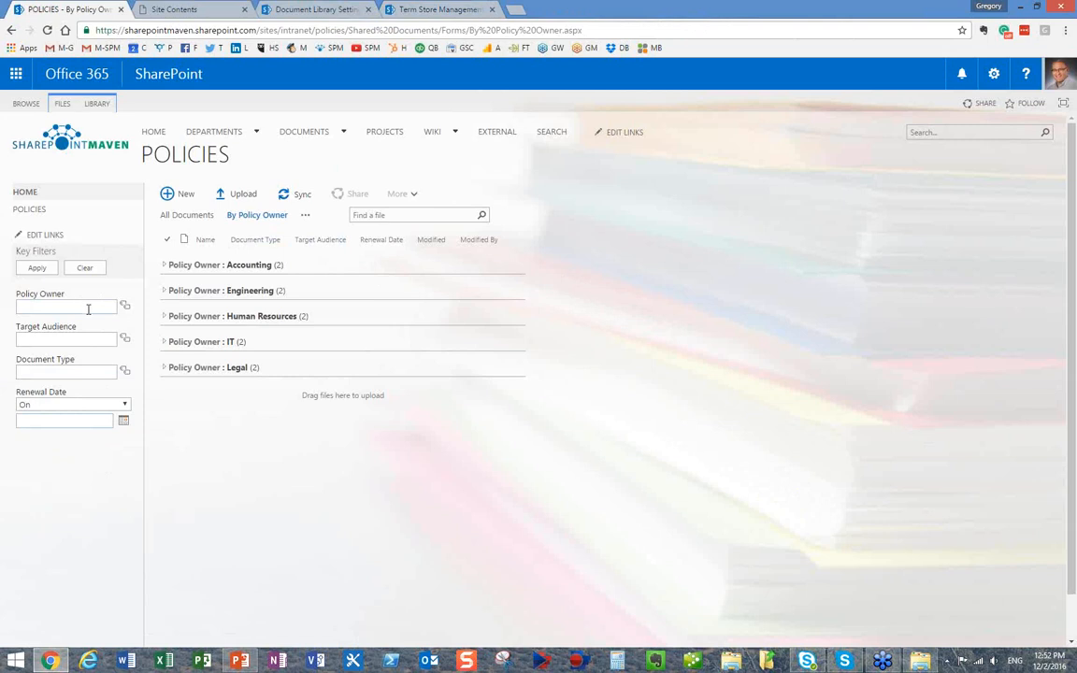
{"action": "left_click", "coordinate": [186, 216]}
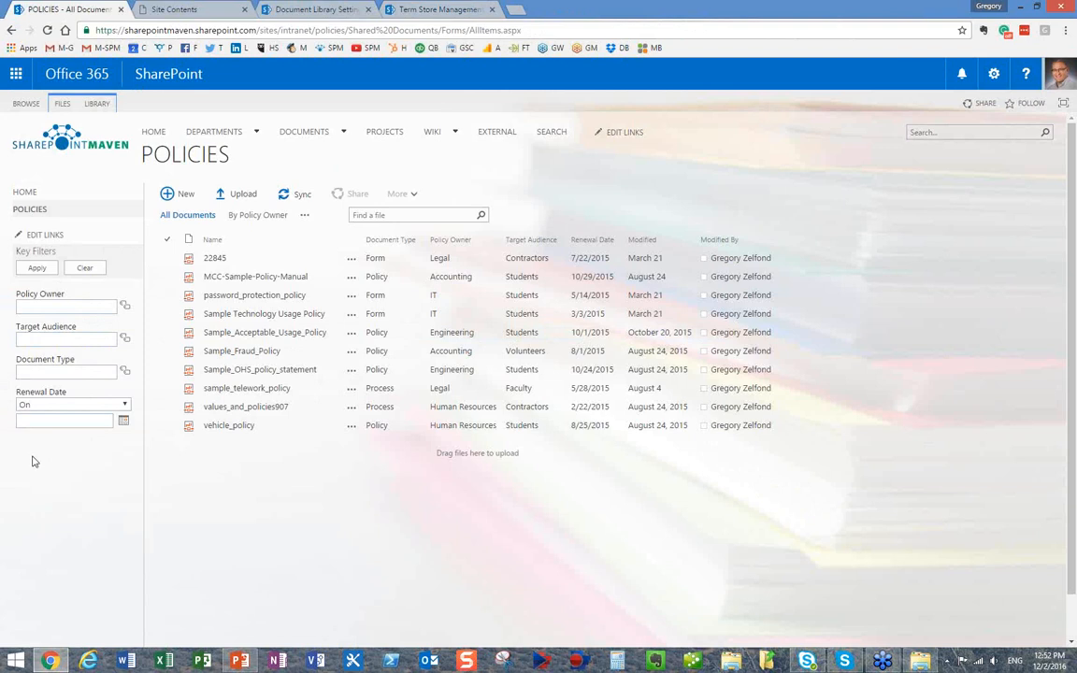
Filter the Policies library by the Policy Owner term Legal using the key filters
{"action": "left_click", "coordinate": [70, 308]}
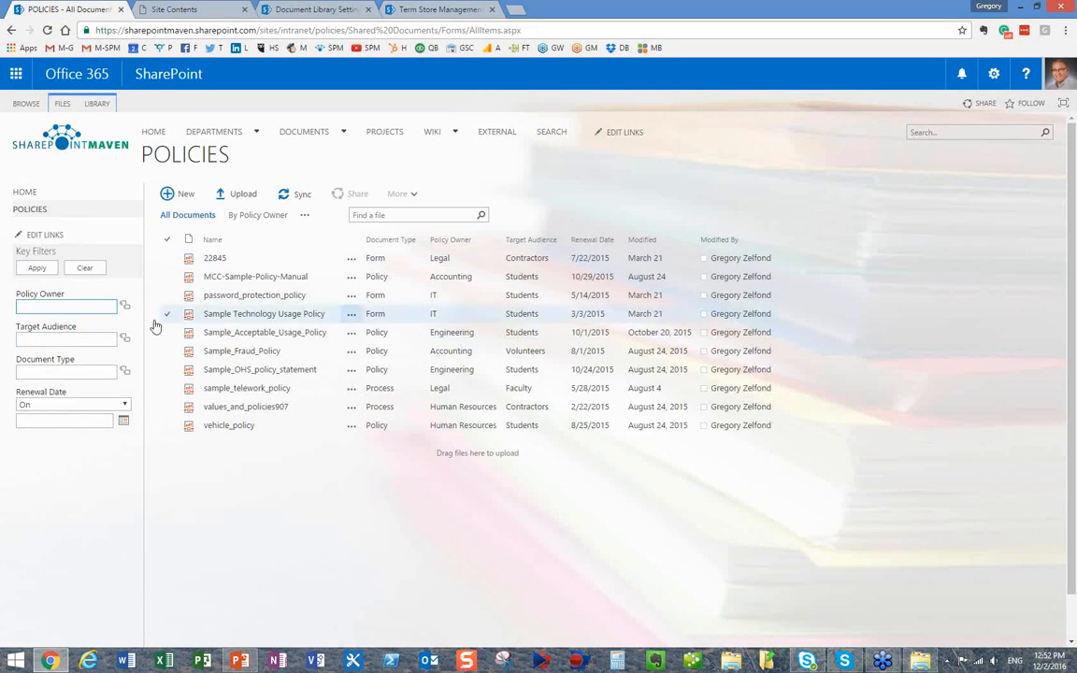
{"action": "left_click", "coordinate": [422, 241]}
{"action": "left_click", "coordinate": [432, 176]}
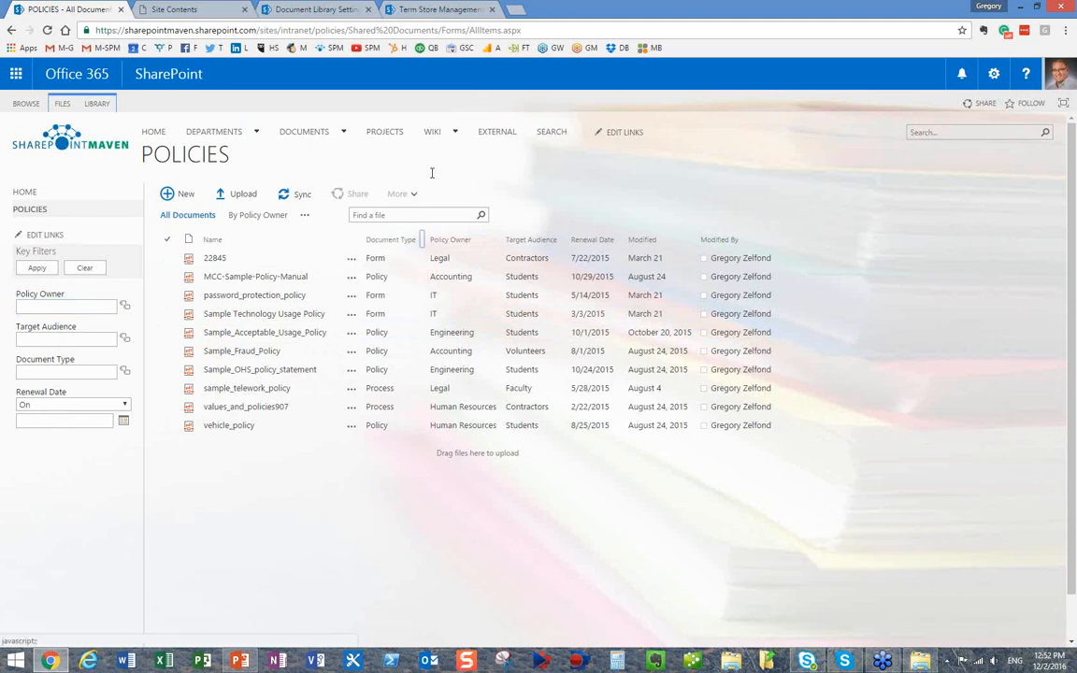
{"action": "left_click", "coordinate": [92, 306]}
{"action": "type", "text": "leg"}
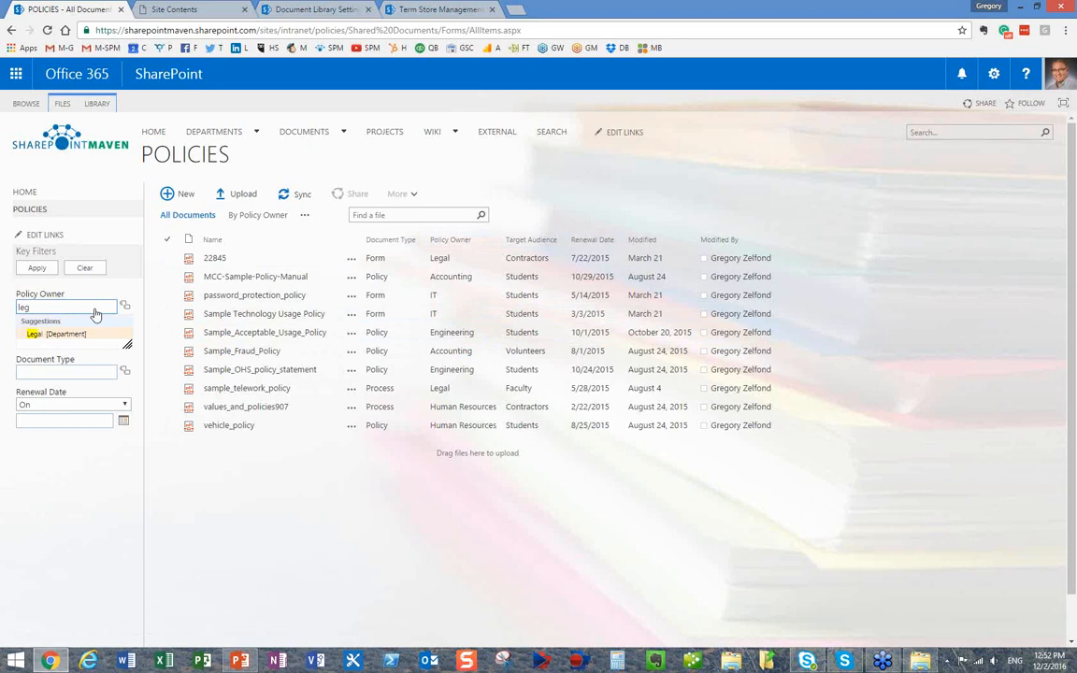
{"action": "left_click", "coordinate": [82, 334]}
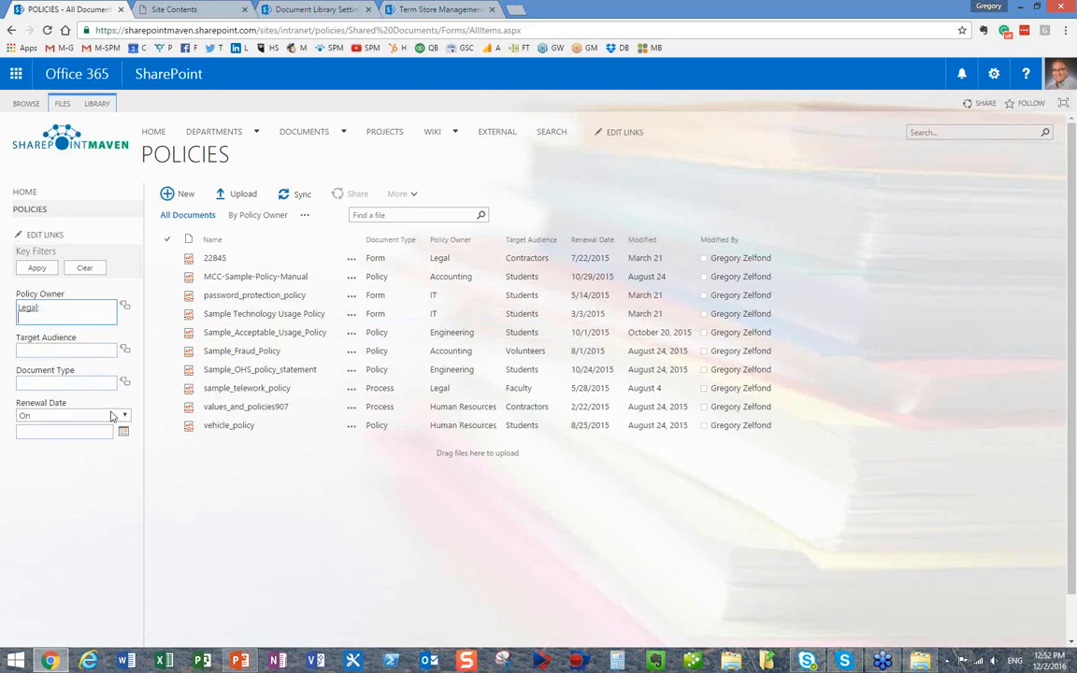
{"action": "left_click", "coordinate": [42, 268]}
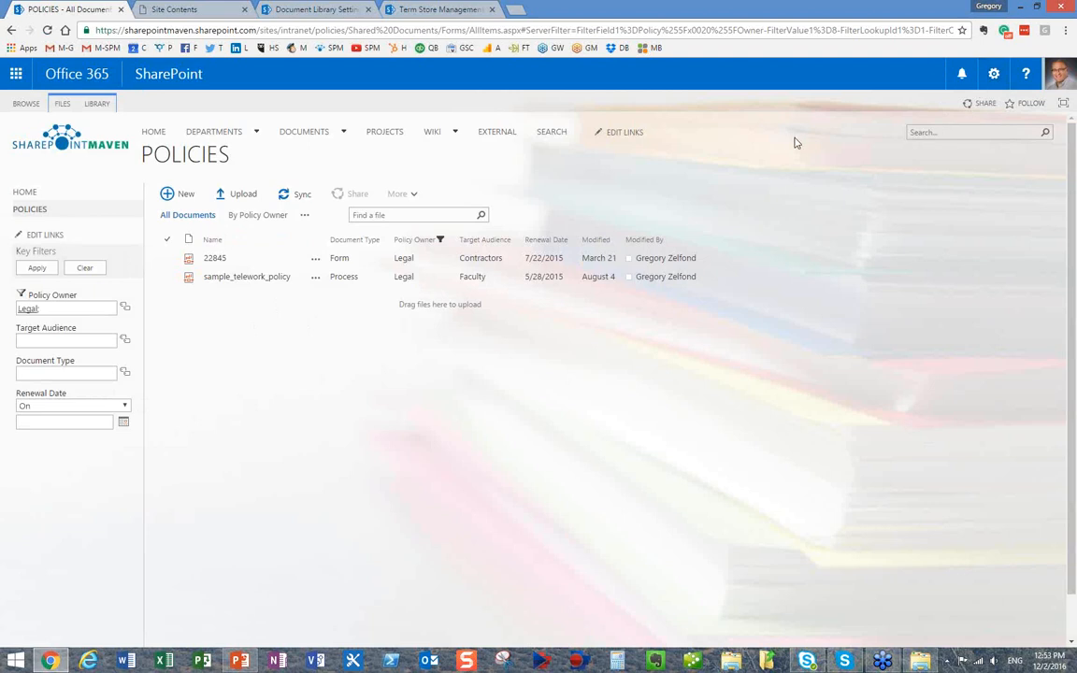
Open the Policies site's features from its site settings and locate the Metadata Navigation and Filtering feature
{"action": "left_click", "coordinate": [994, 82]}
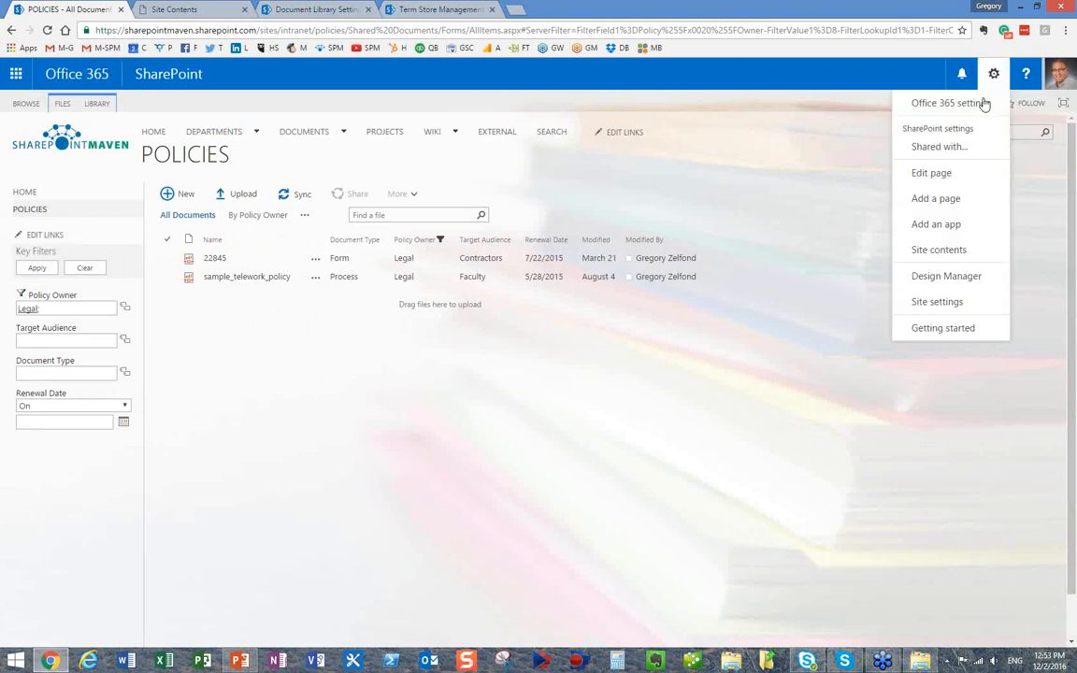
{"action": "left_click", "coordinate": [962, 306]}
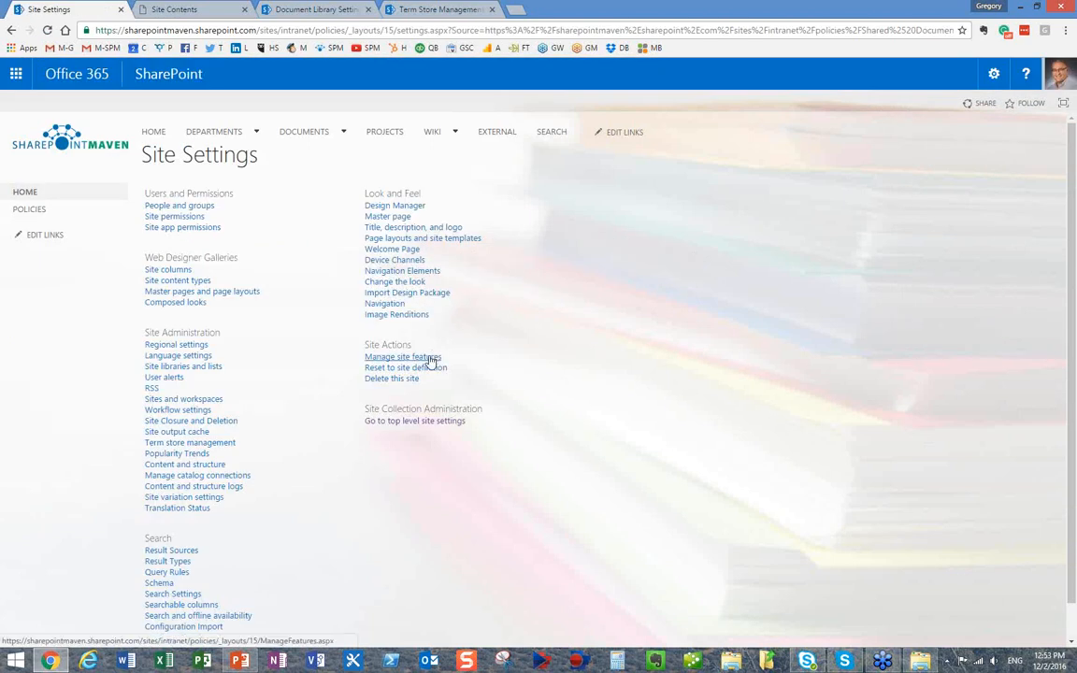
{"action": "left_click", "coordinate": [429, 358]}
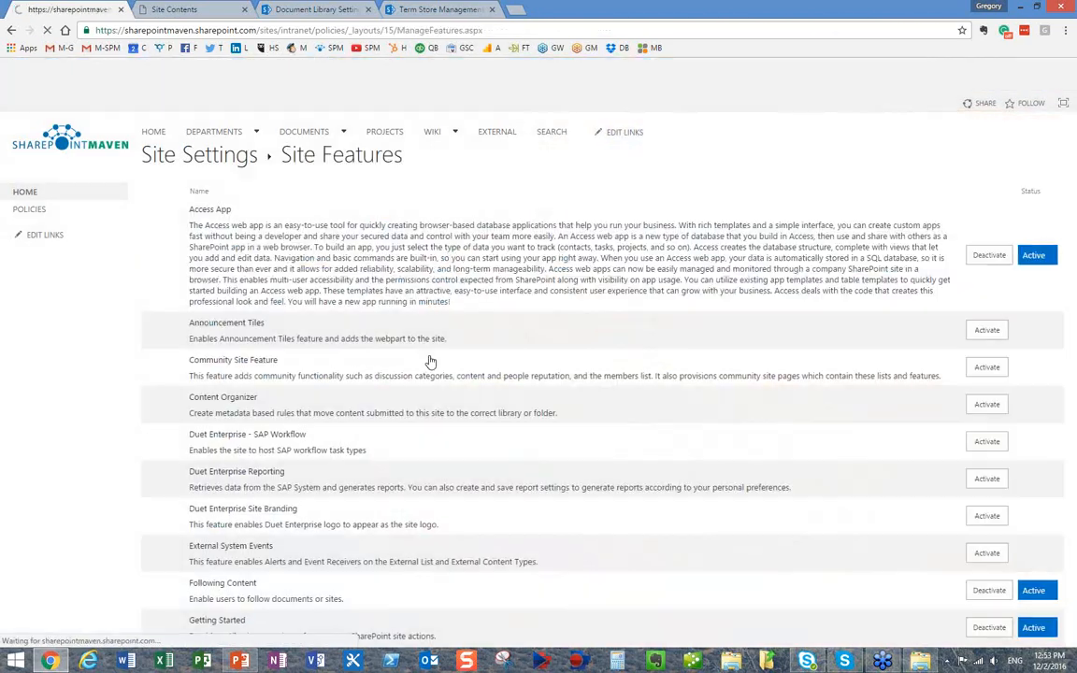
{"action": "scroll", "coordinate": [429, 358], "scroll_direction": "down", "scroll_amount": 5}
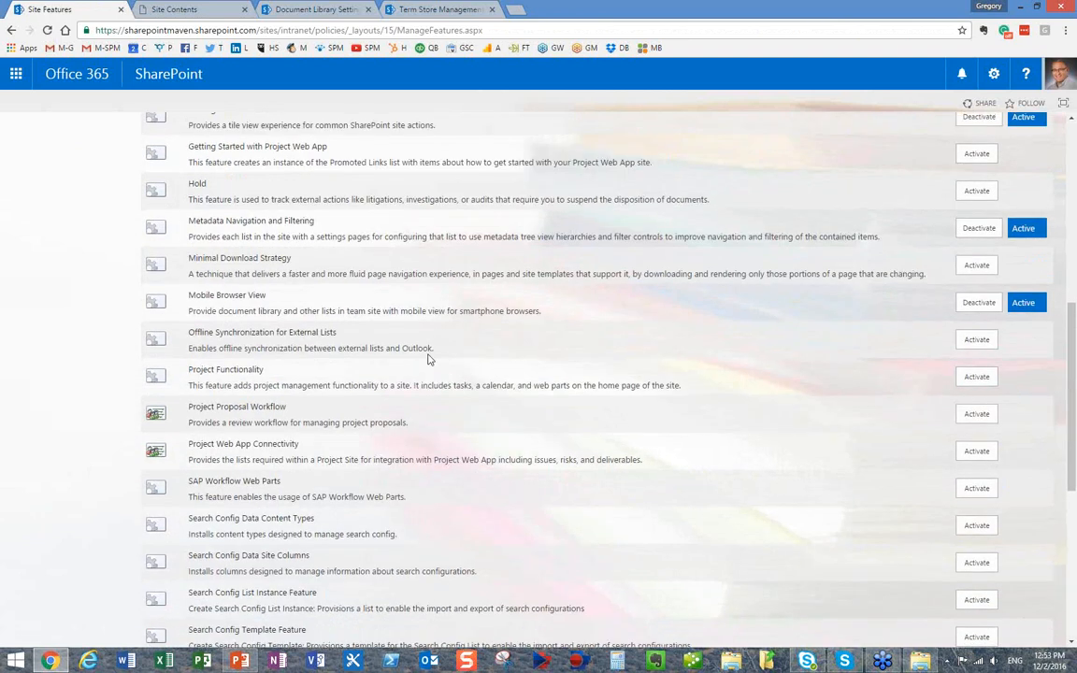
{"action": "scroll", "coordinate": [229, 290], "scroll_direction": "up", "scroll_amount": 1}
{"action": "left_click_drag", "start_coordinate": [190, 279], "coordinate": [316, 283]}
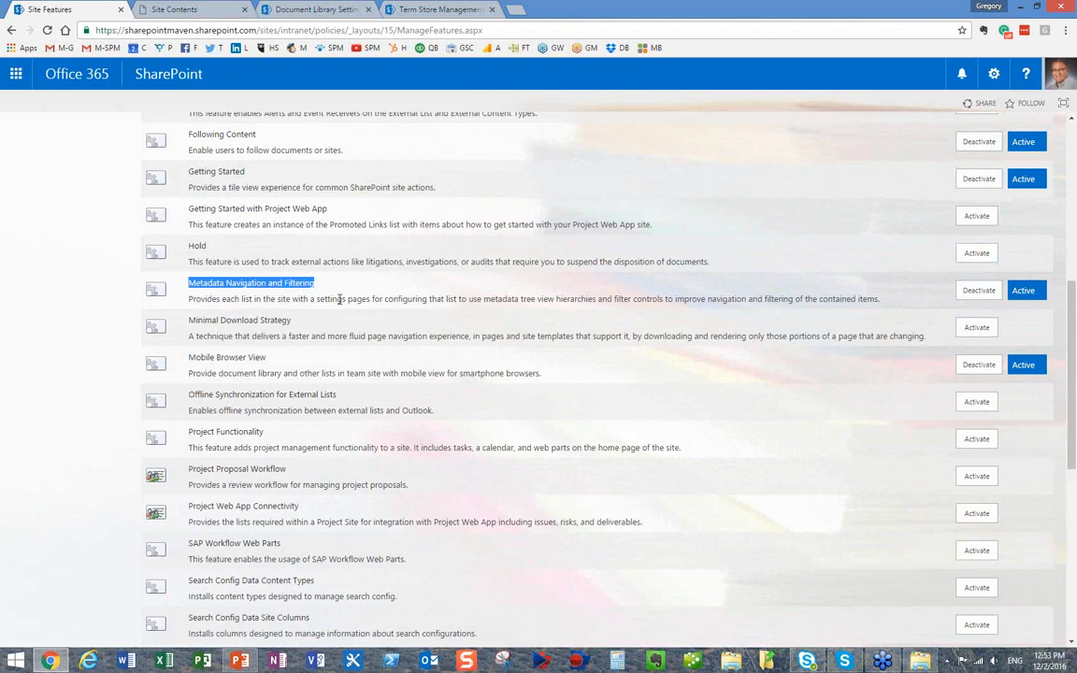
{"action": "scroll", "coordinate": [475, 302], "scroll_direction": "up", "scroll_amount": 5}
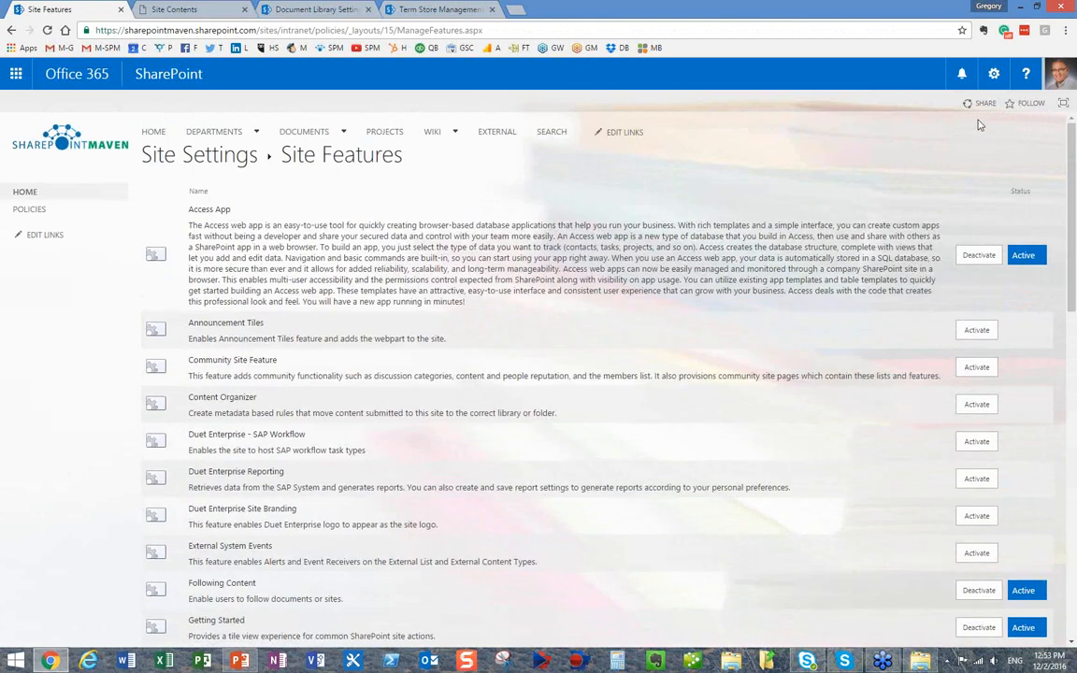
Open the Policies library's settings and go to its Metadata Navigation Settings
{"action": "left_click", "coordinate": [27, 210]}
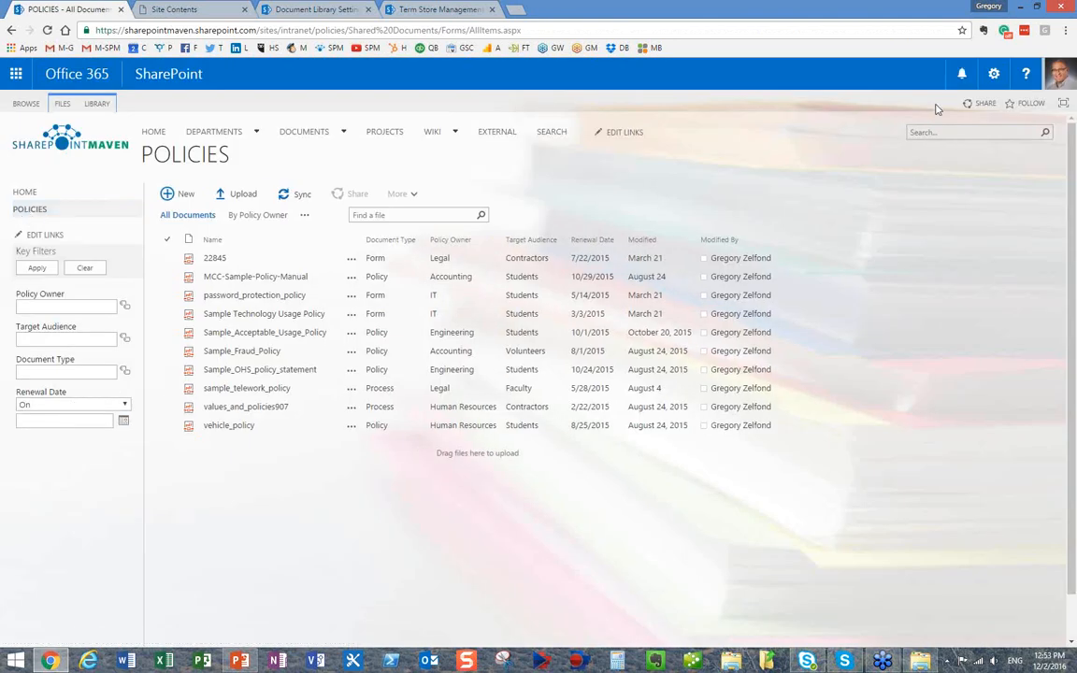
{"action": "left_click", "coordinate": [994, 74]}
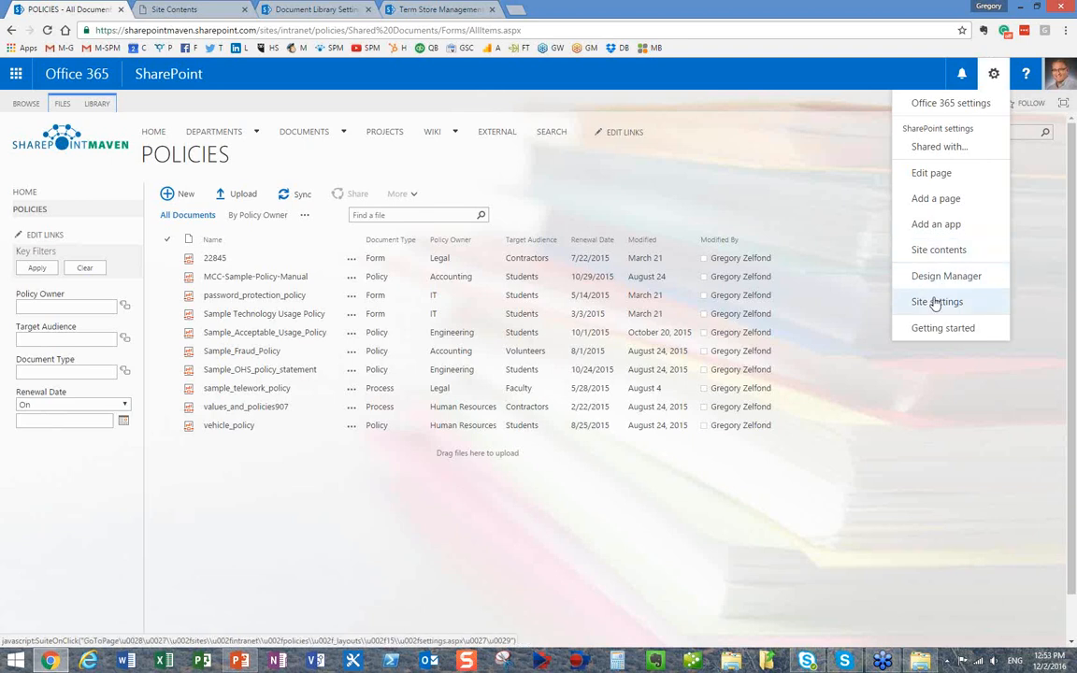
{"action": "left_click", "coordinate": [97, 104]}
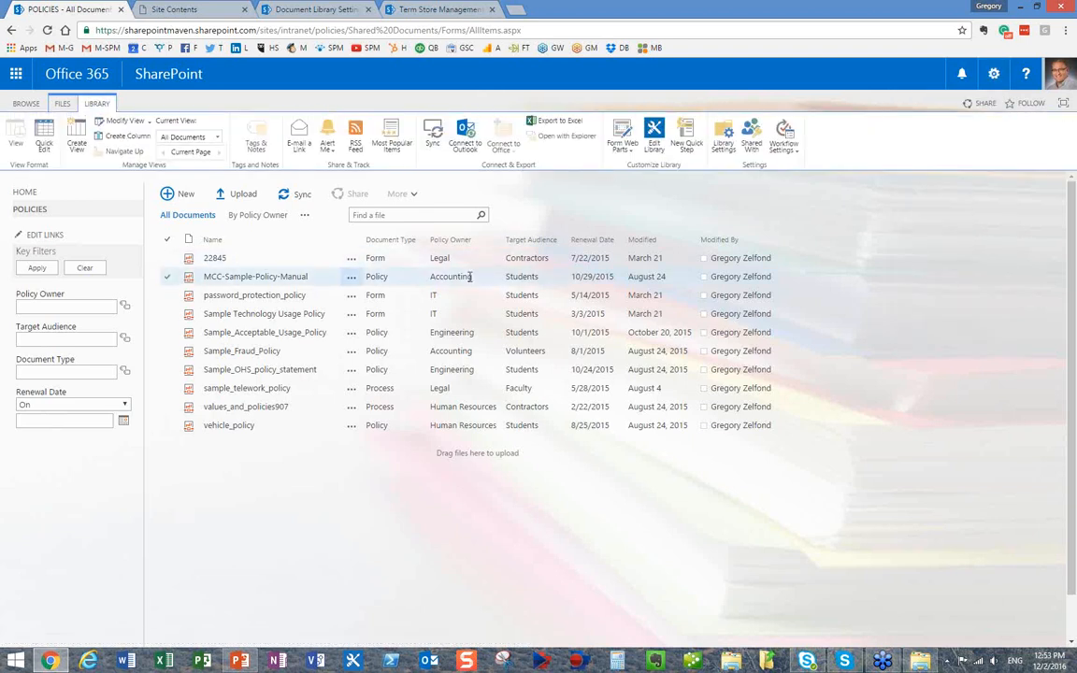
{"action": "left_click", "coordinate": [726, 142]}
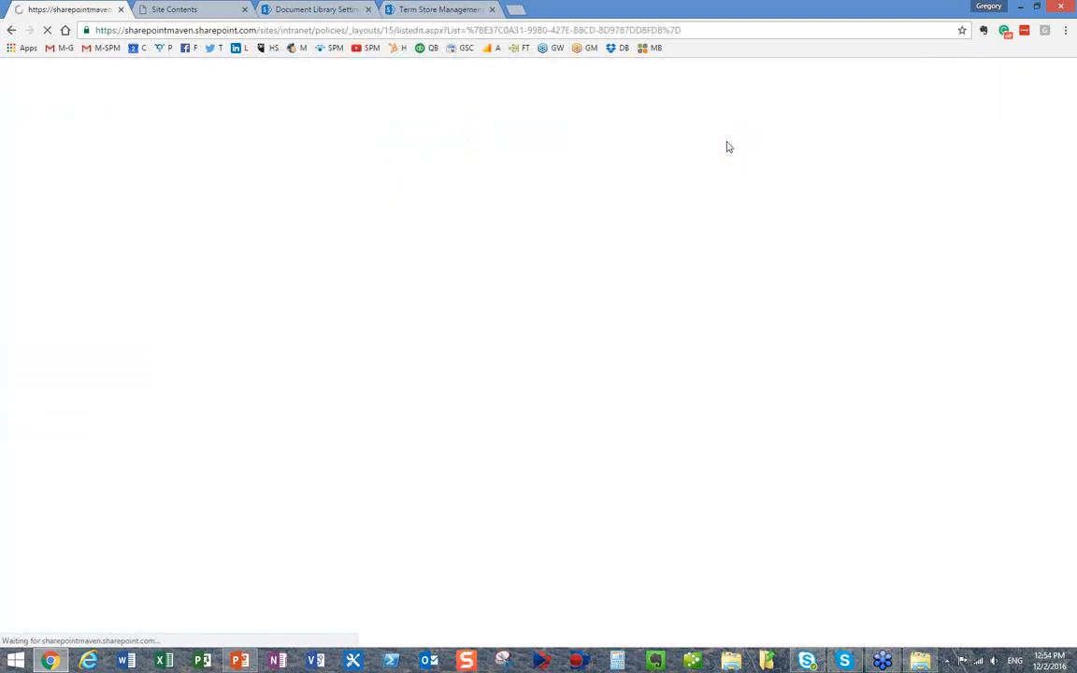
{"action": "scroll", "coordinate": [369, 313], "scroll_direction": "down", "scroll_amount": 1}
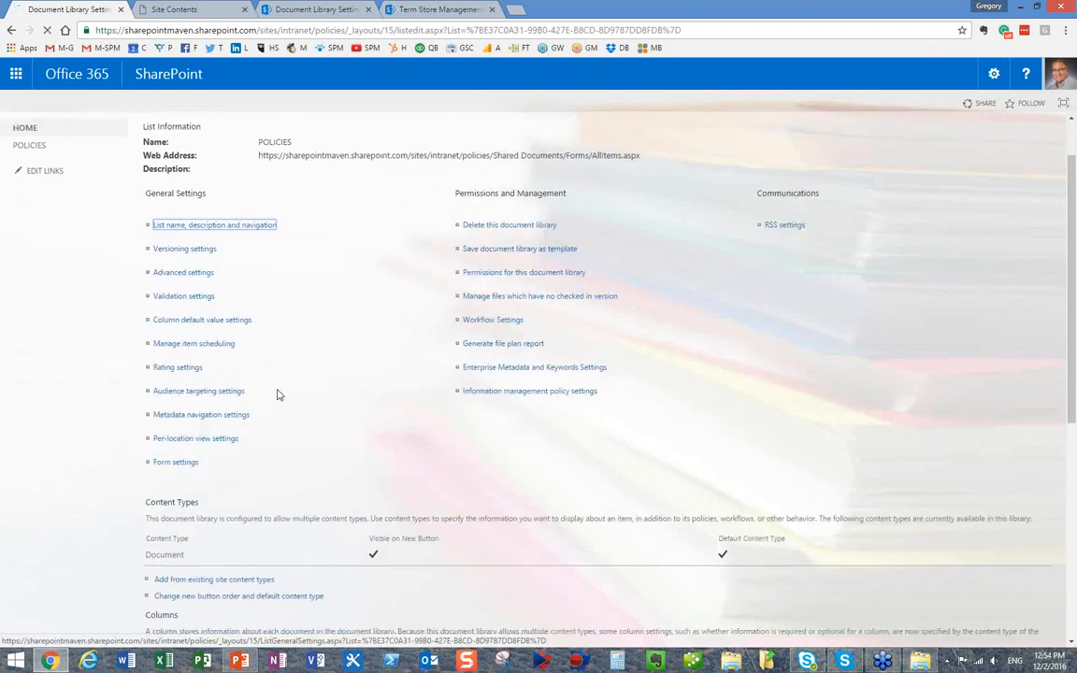
{"action": "left_click", "coordinate": [221, 420]}
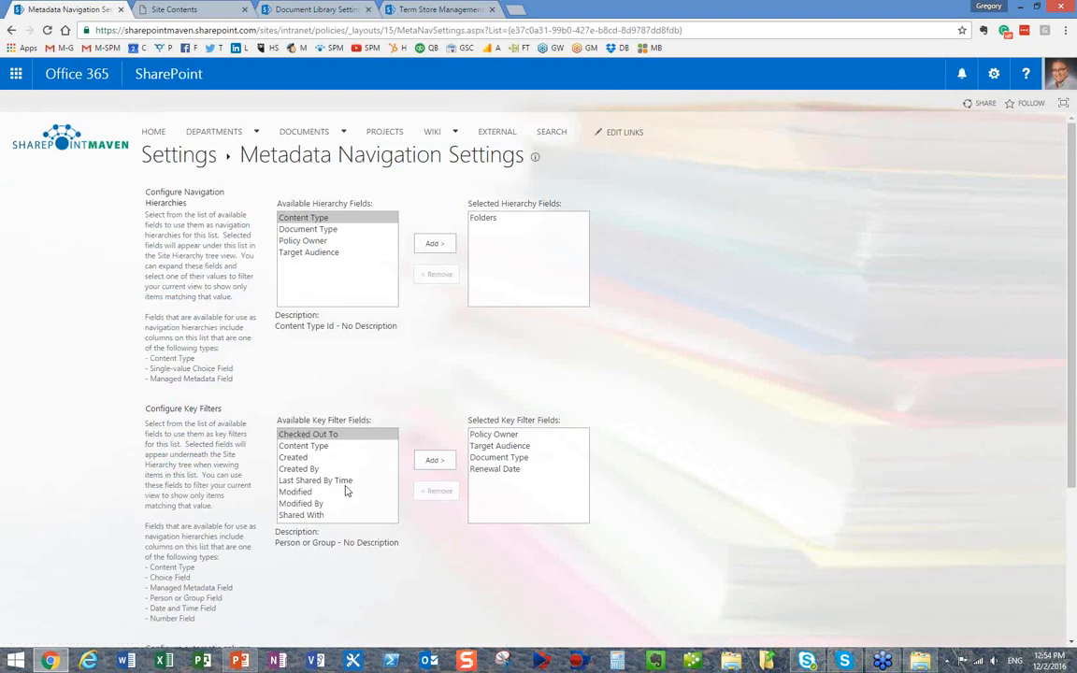
Remove Renewal Date, Document Type and Target Audience from the library's selected key filter fields
{"action": "left_click", "coordinate": [496, 469]}
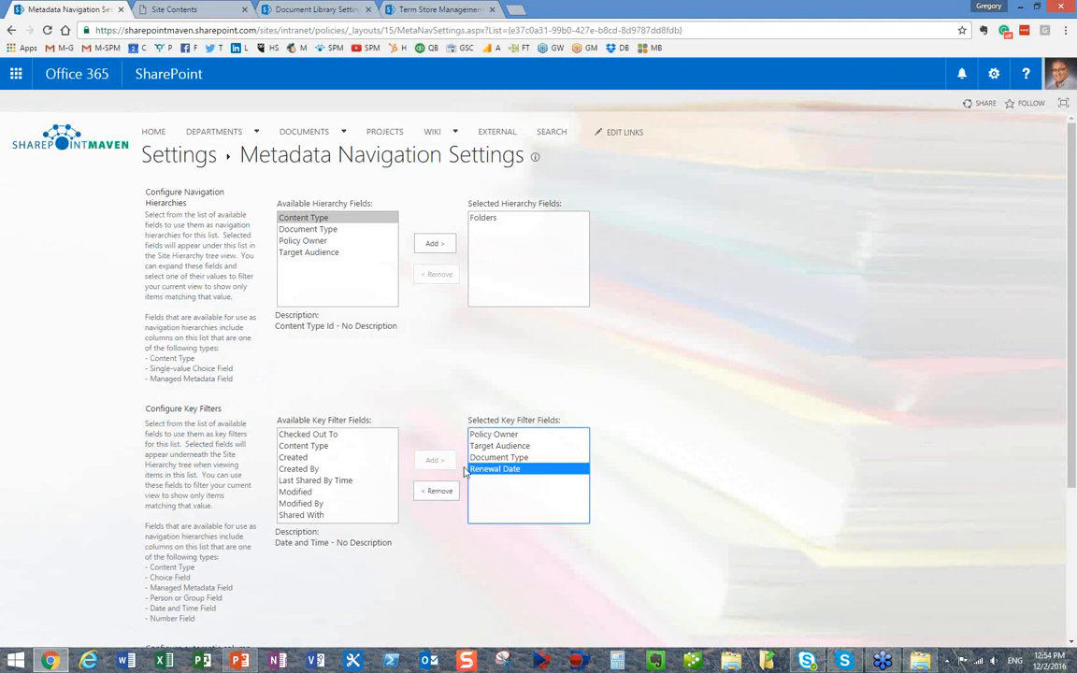
{"action": "left_click", "coordinate": [440, 491]}
{"action": "left_click", "coordinate": [515, 458]}
{"action": "left_click", "coordinate": [437, 491]}
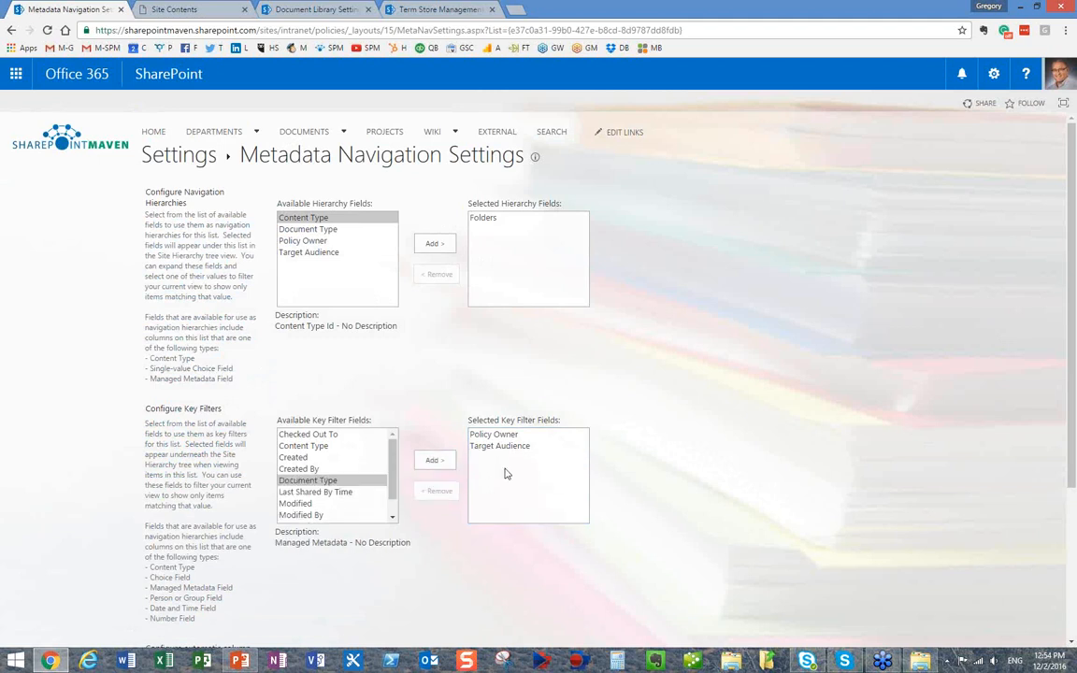
{"action": "left_click", "coordinate": [502, 447]}
{"action": "left_click", "coordinate": [440, 493]}
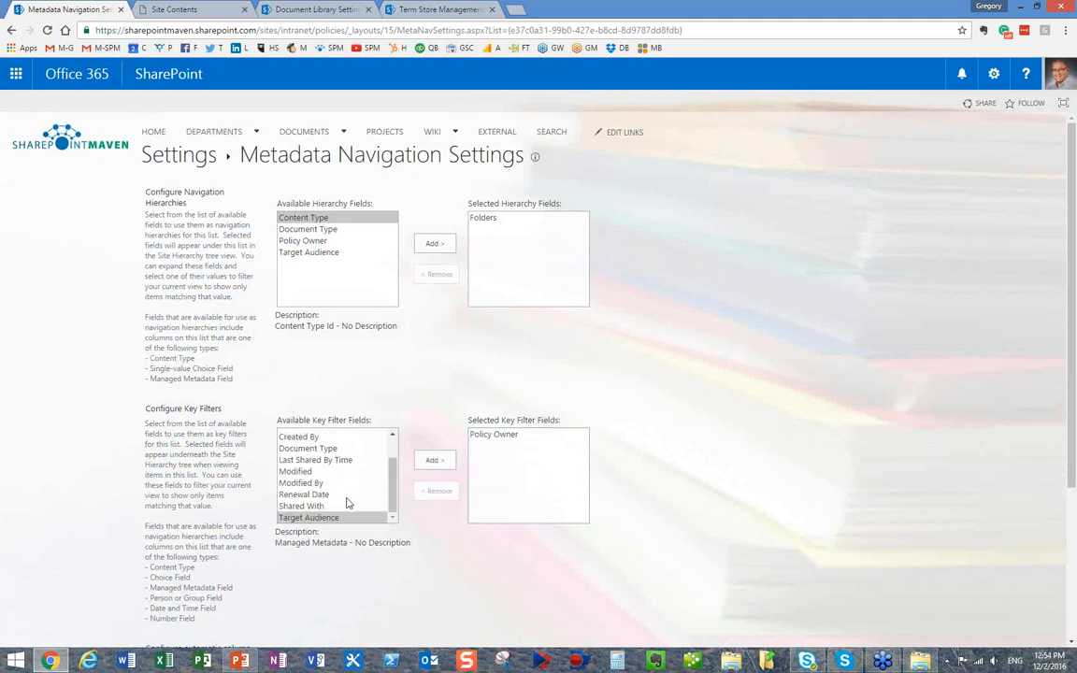
Add Target Audience and Renewal Date back to the selected key filter fields and cancel the metadata navigation changes
{"action": "left_click", "coordinate": [318, 471]}
{"action": "left_click", "coordinate": [308, 517]}
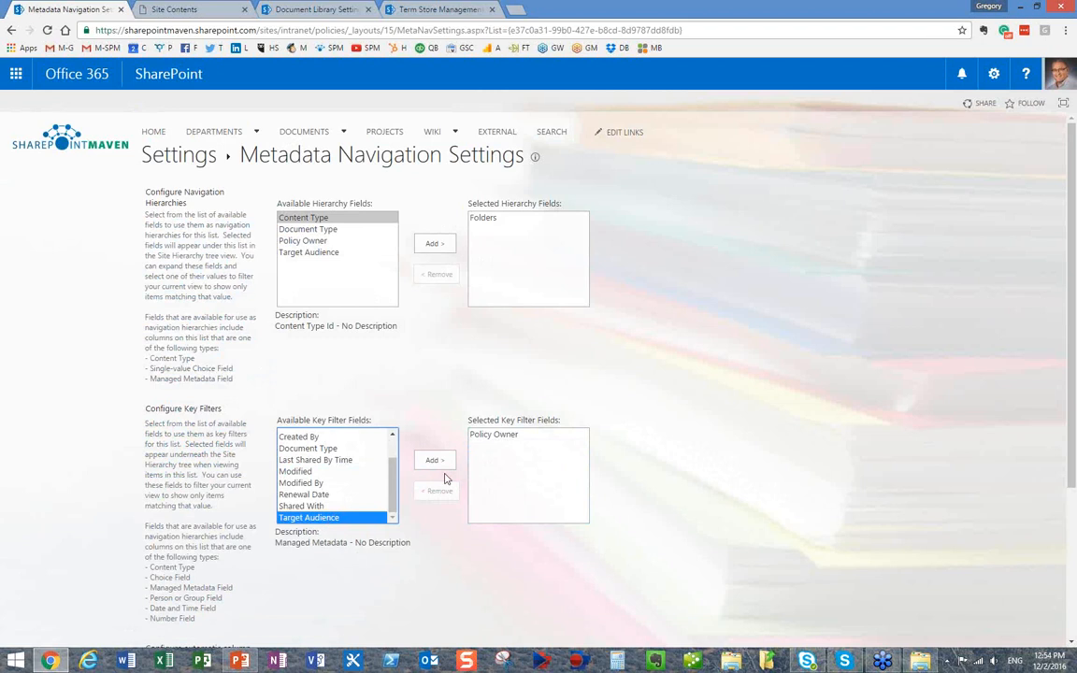
{"action": "left_click", "coordinate": [437, 462]}
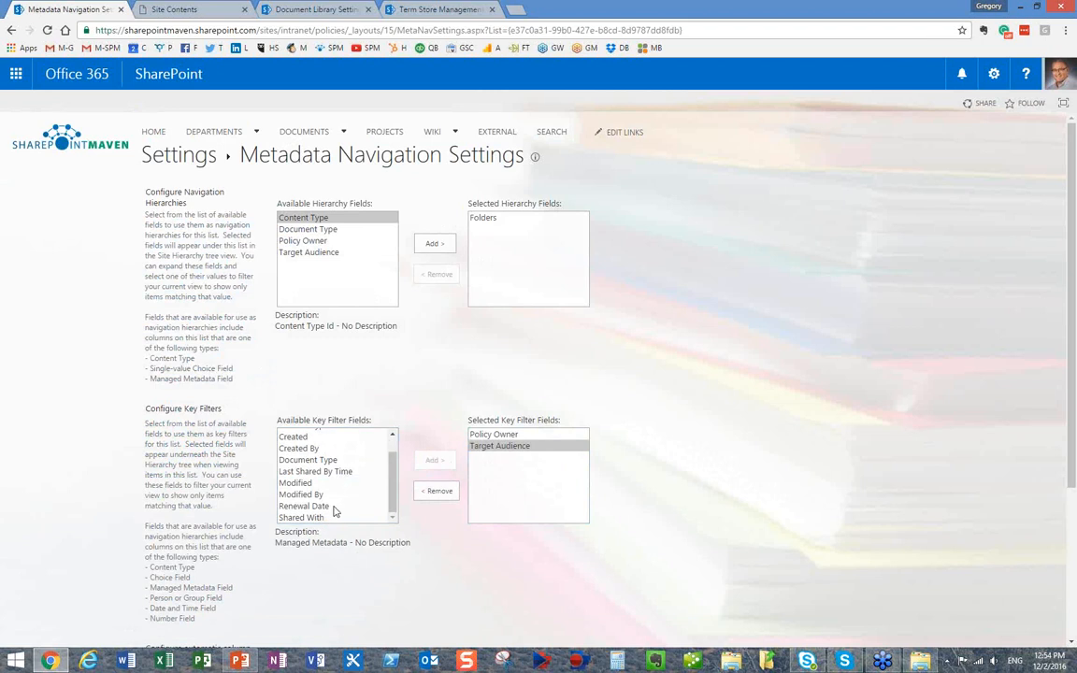
{"action": "left_click", "coordinate": [317, 510]}
{"action": "left_click", "coordinate": [431, 462]}
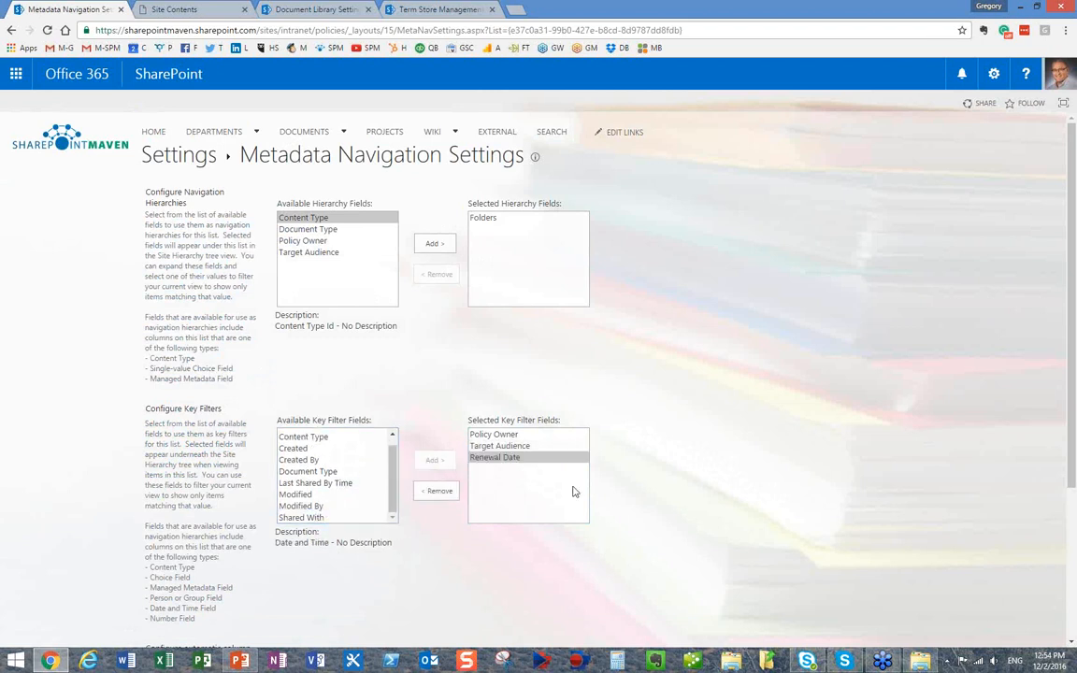
{"action": "scroll", "coordinate": [664, 495], "scroll_direction": "down", "scroll_amount": 4}
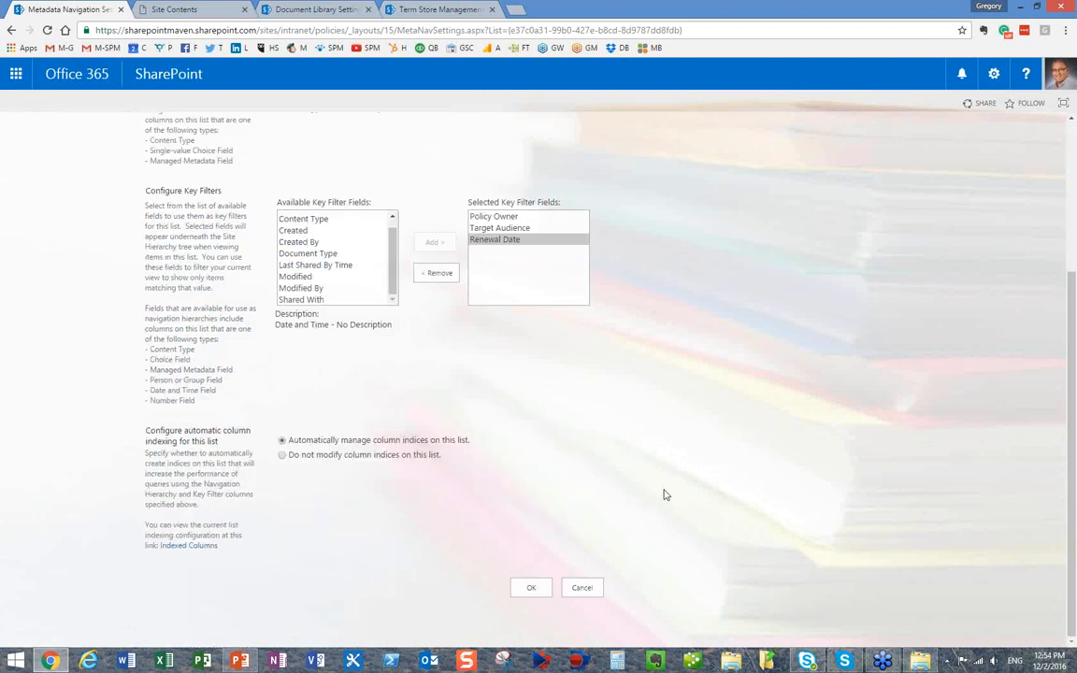
{"action": "left_click", "coordinate": [582, 588]}
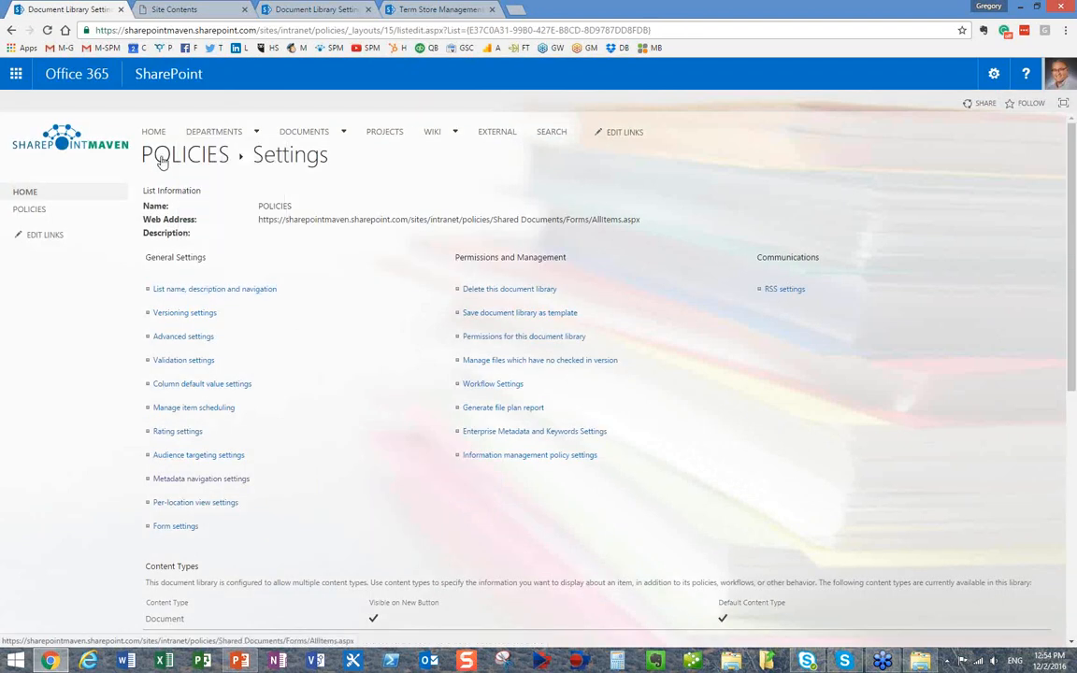
Return to the Policies library and widen the area holding the key filters
{"action": "left_click", "coordinate": [161, 159]}
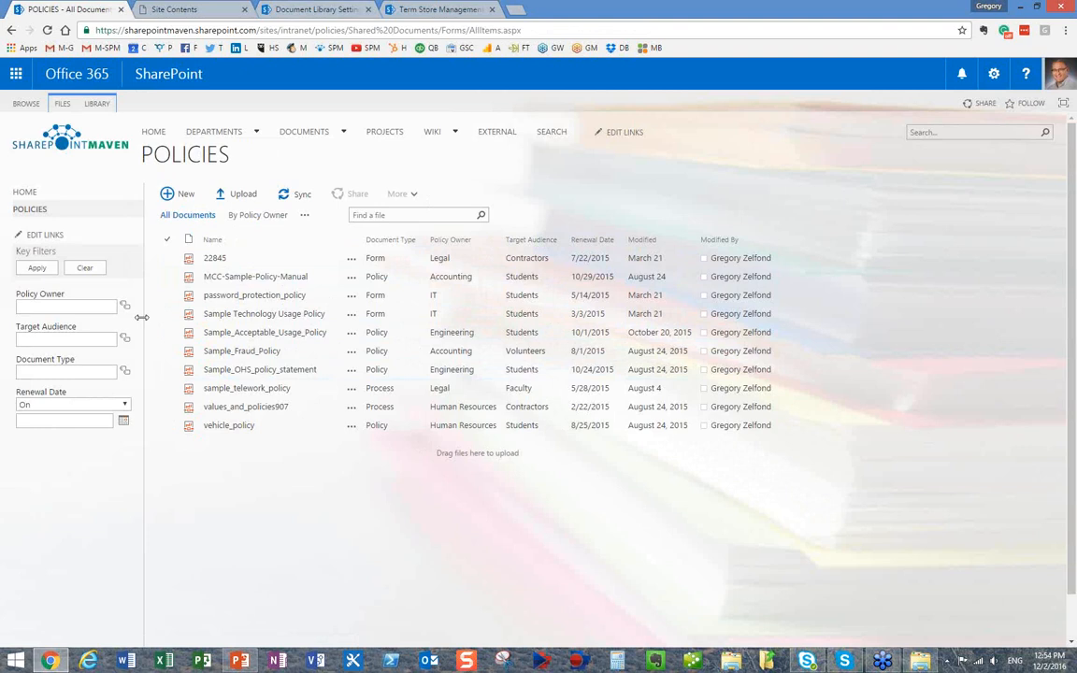
{"action": "left_click_drag", "start_coordinate": [149, 320], "coordinate": [188, 325]}
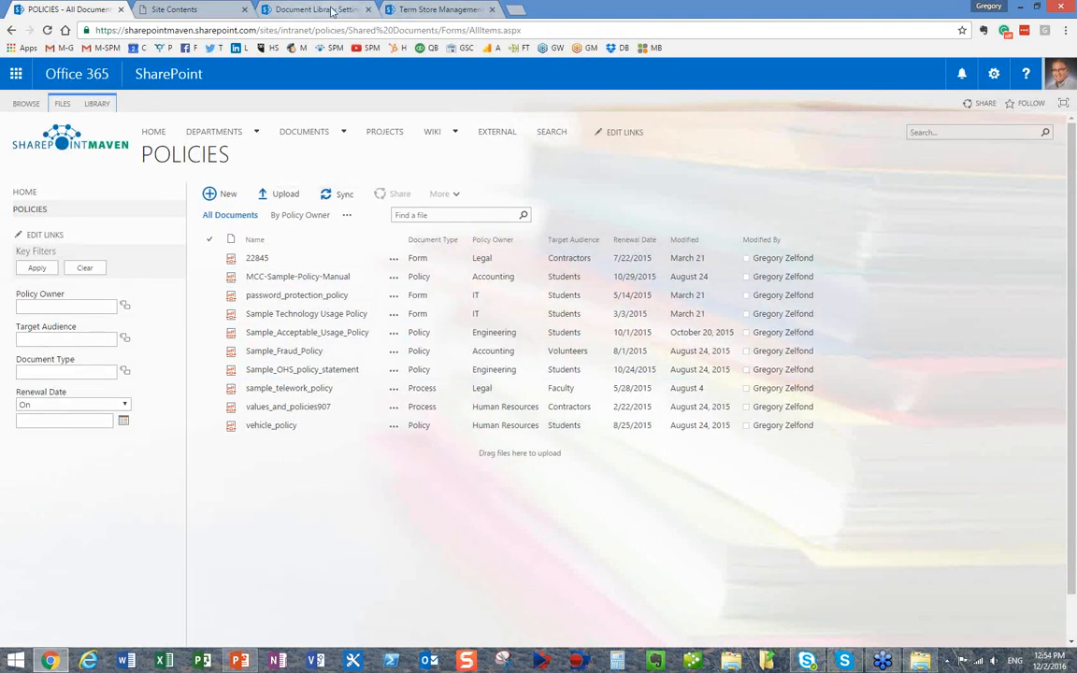
Look at the Project 1 document library in its browser tab, and return to the Policy Owner key filter in Policies
{"action": "left_click", "coordinate": [301, 10]}
{"action": "left_click", "coordinate": [21, 209]}
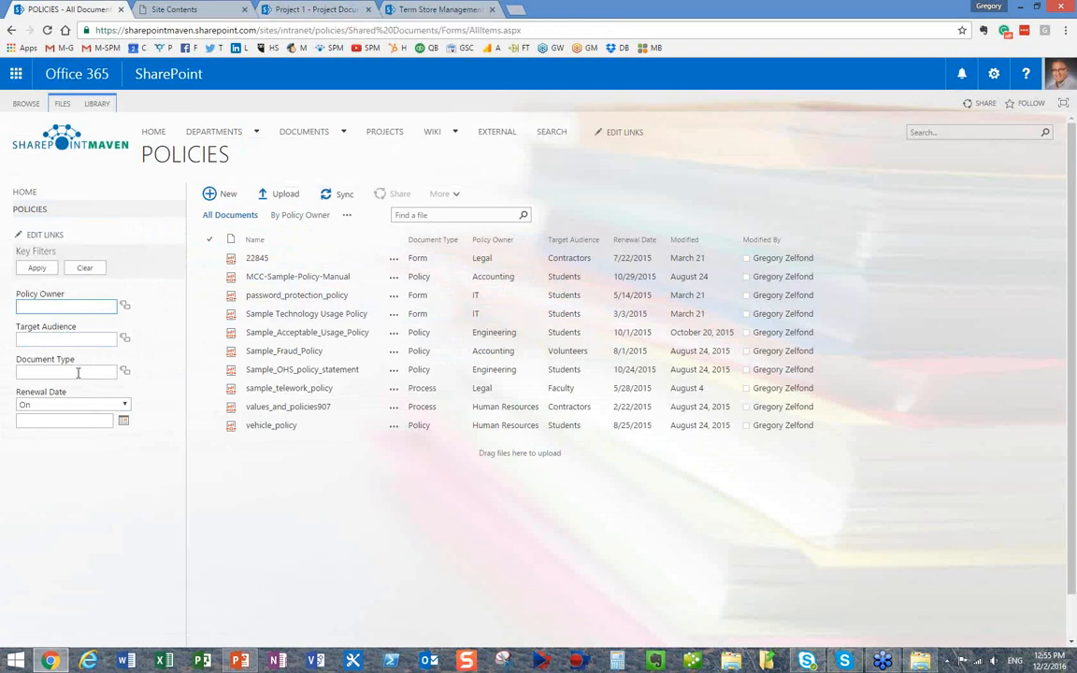
{"action": "left_click", "coordinate": [73, 306]}
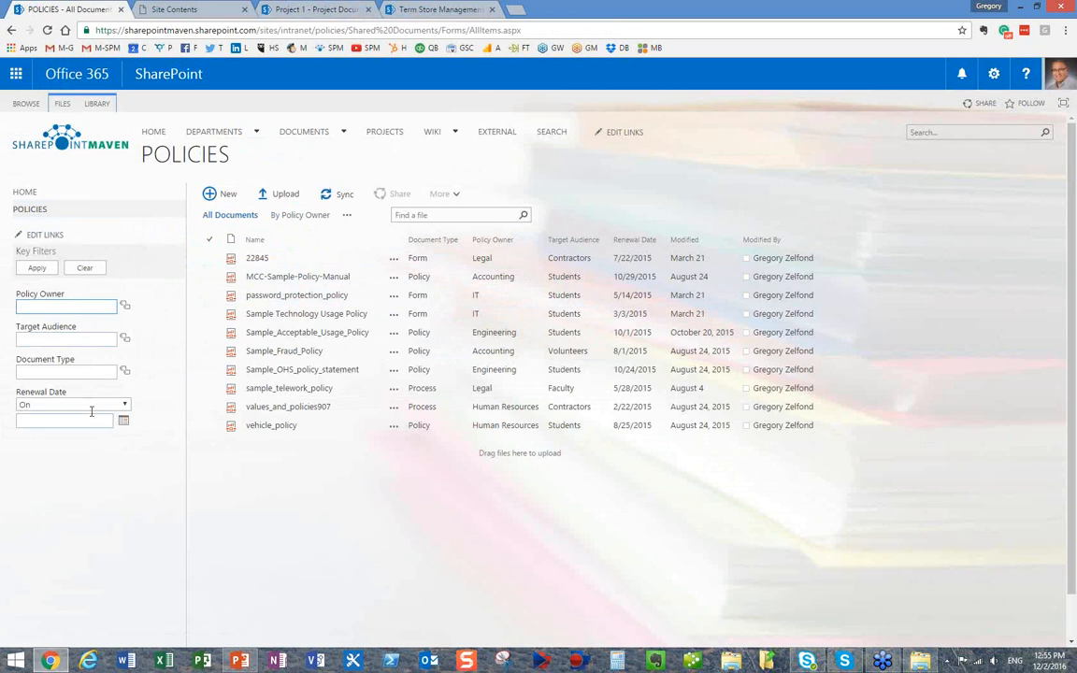